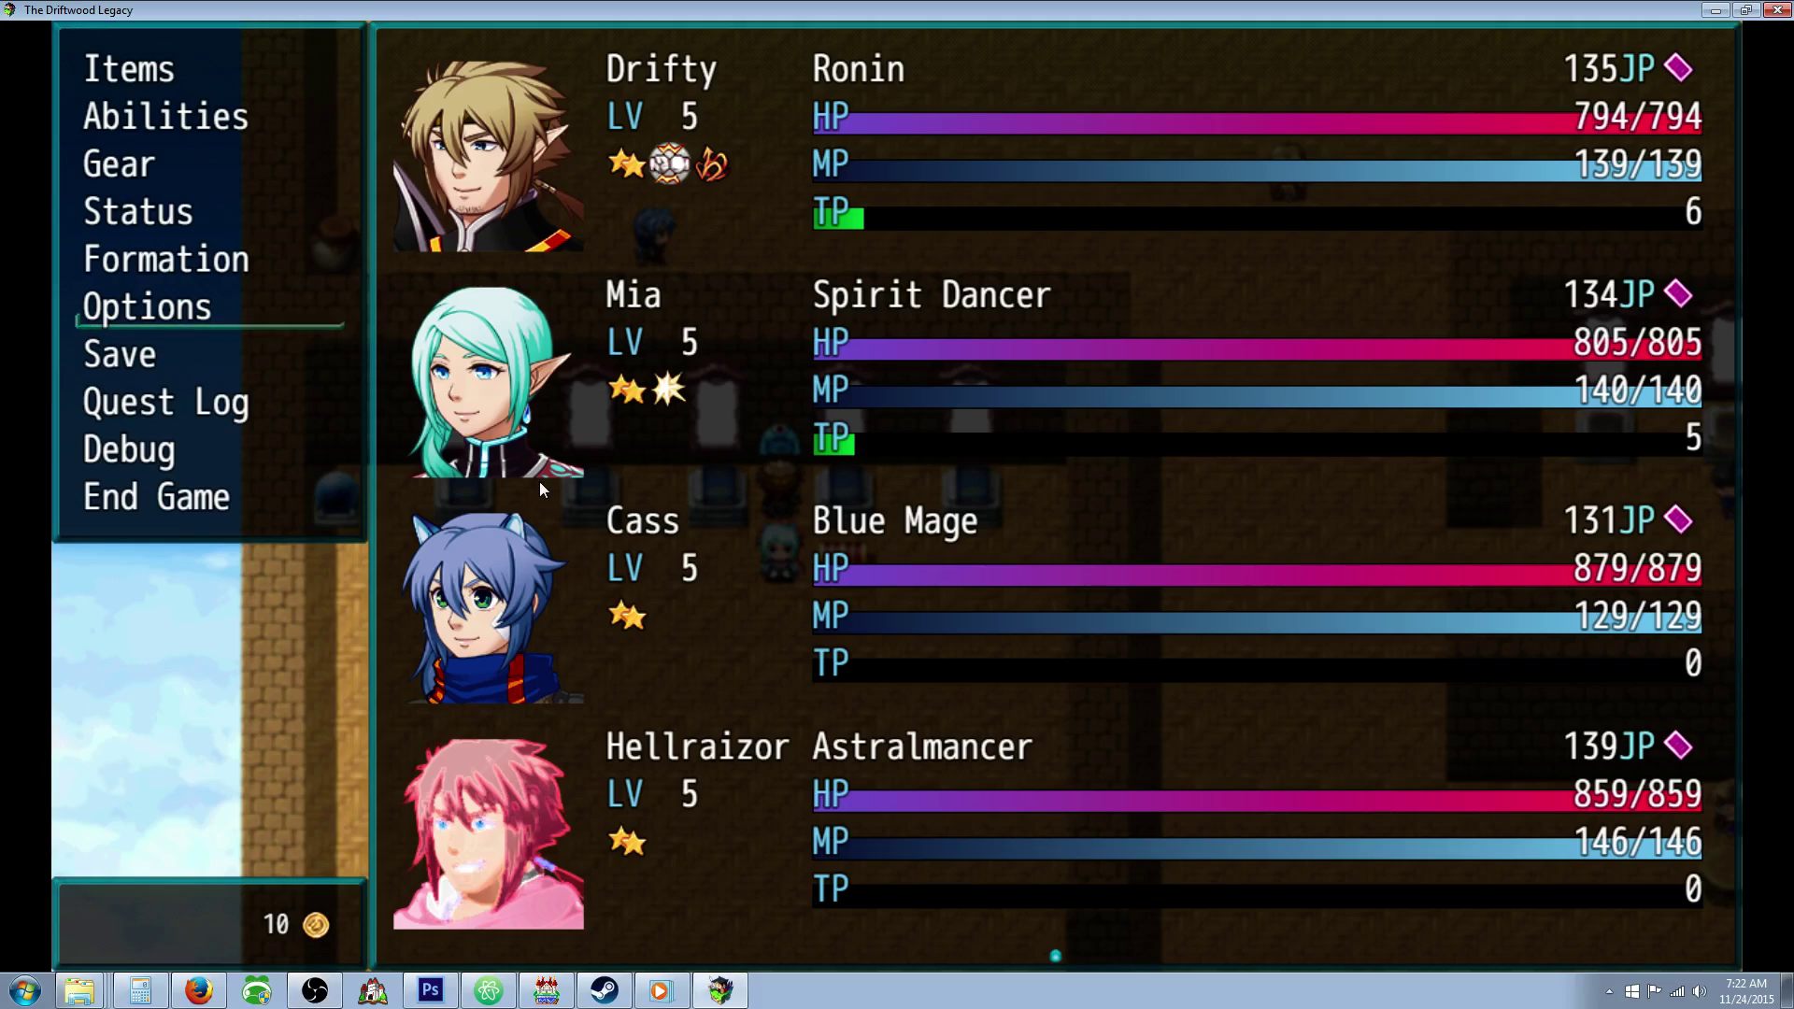
Close the party menu to return to the map
key(Escape)
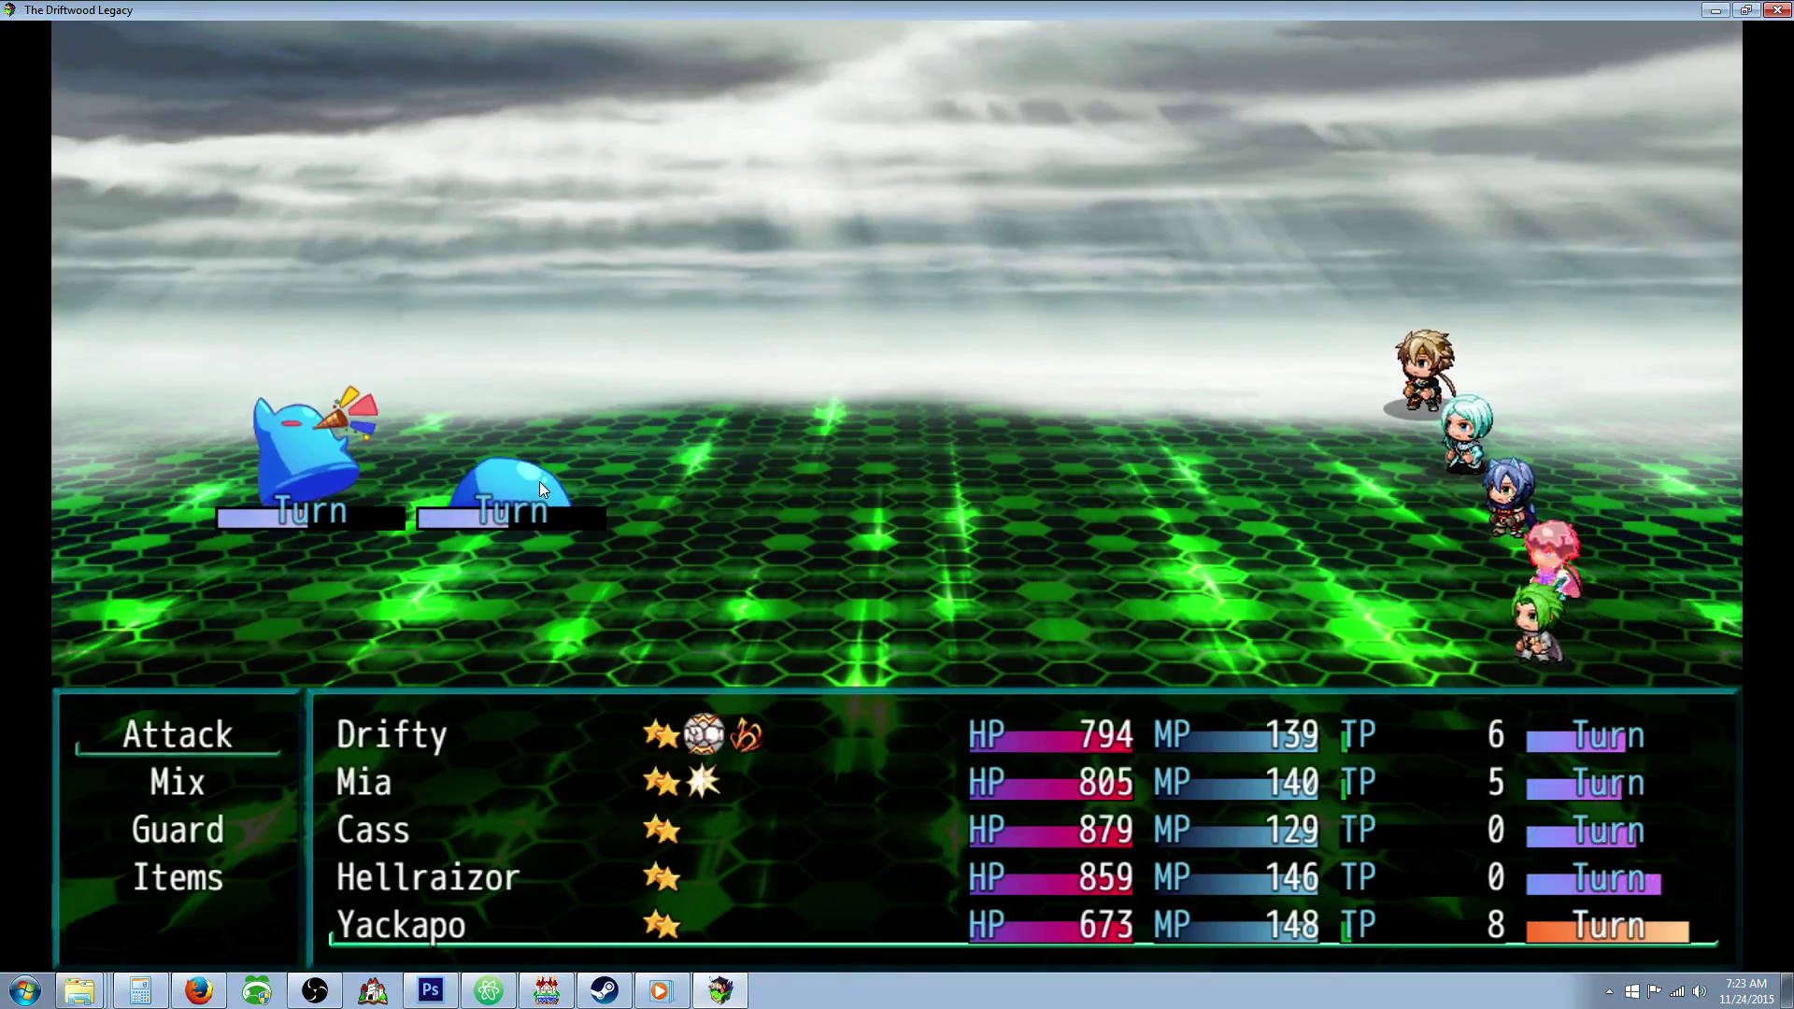
On the first turn, have Yackapo defend, and have Hellraizor defend after previewing Riot Blade
key(Down)
key(Down)
key(Return)
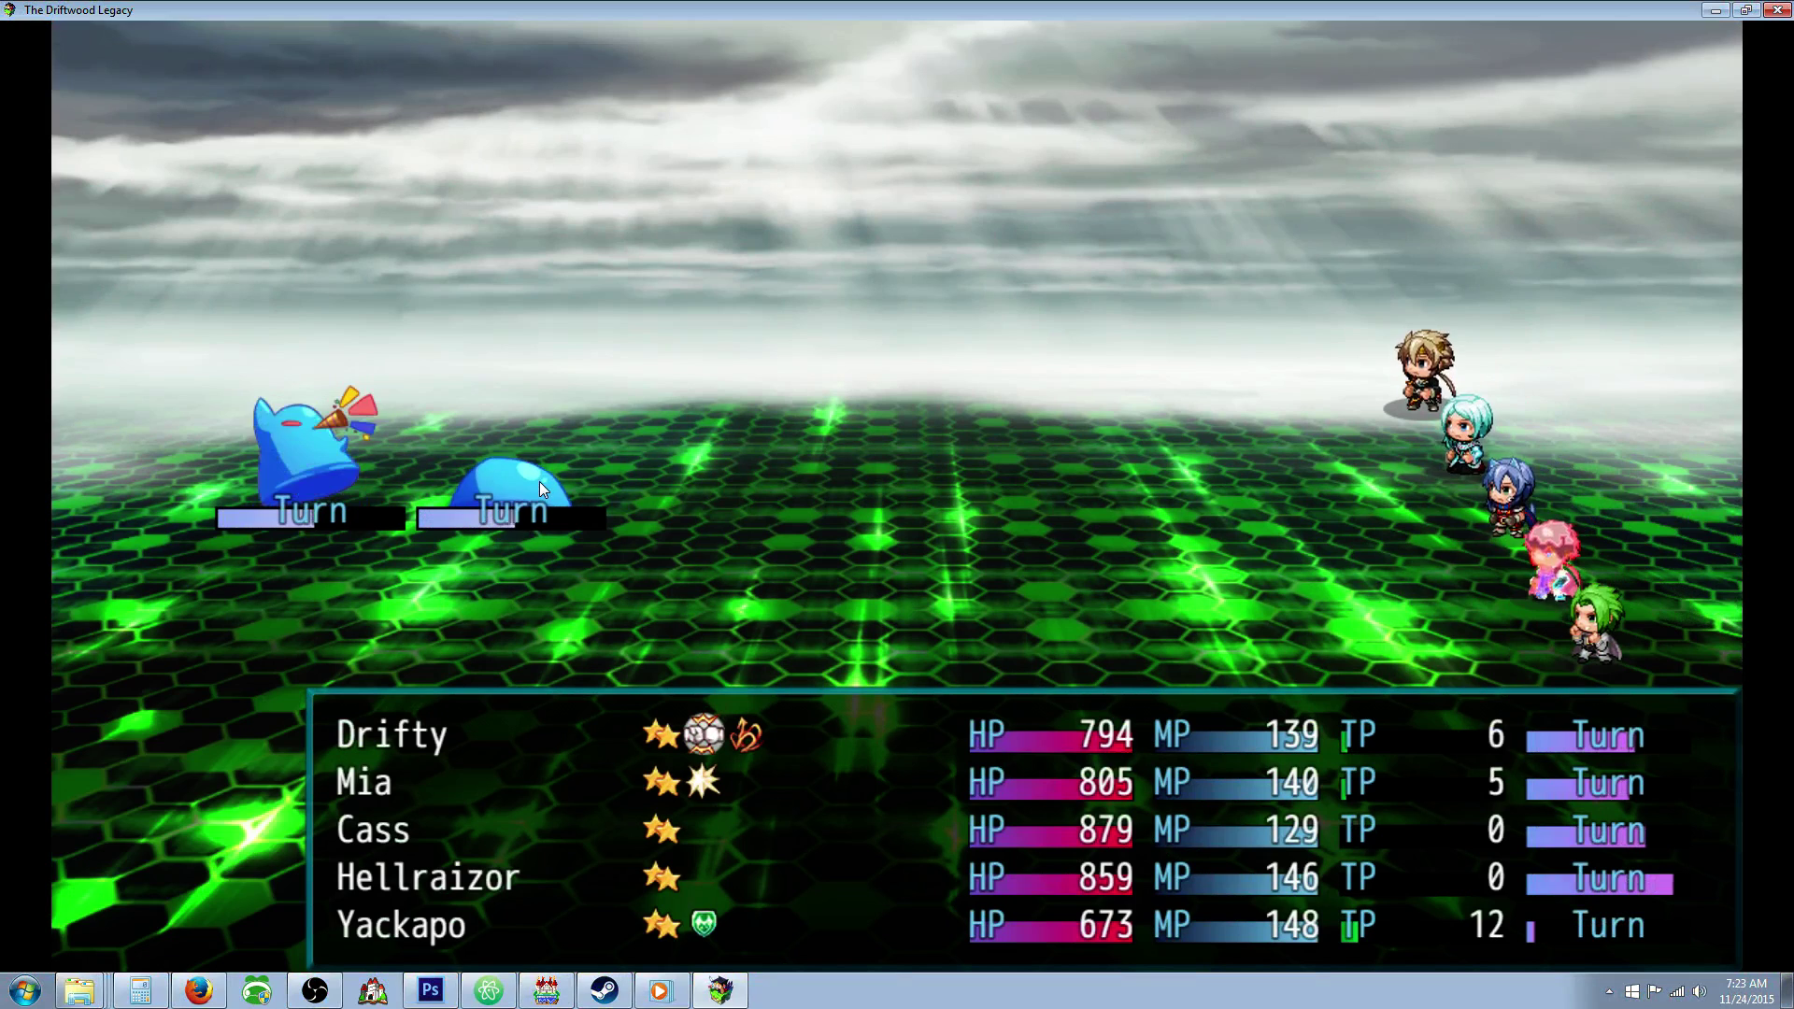
key(Down)
key(Down)
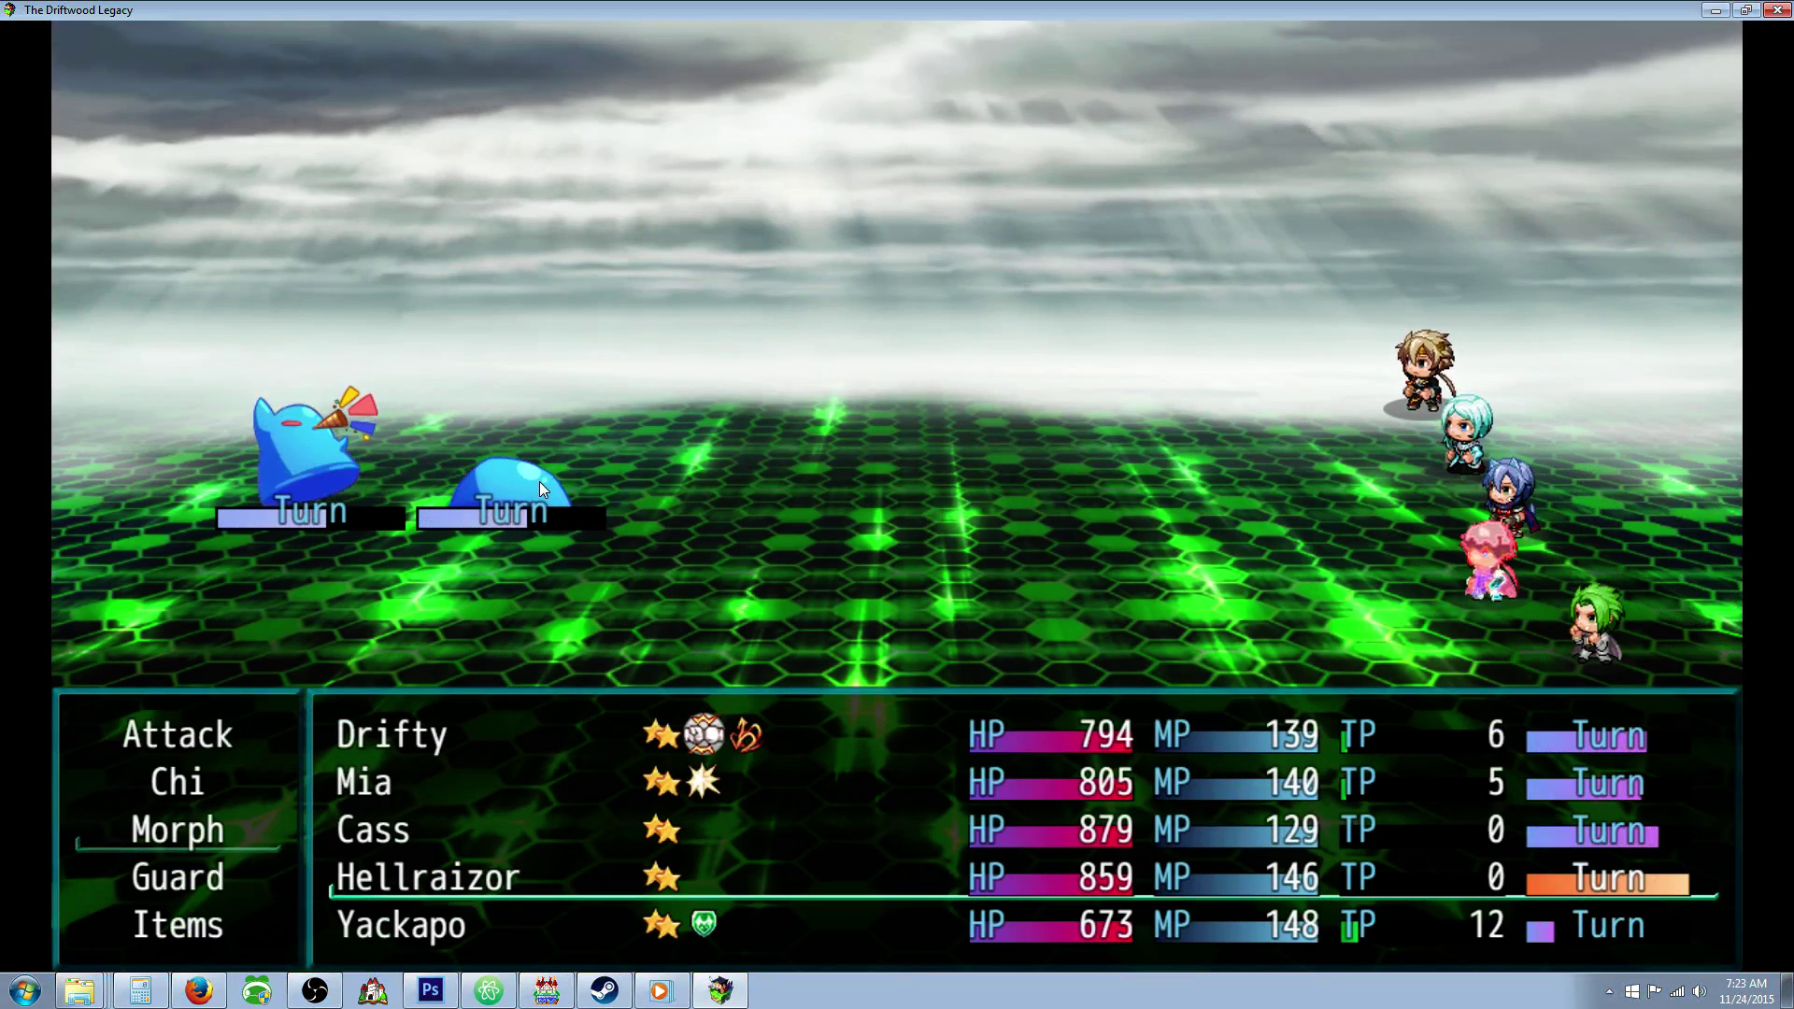
key(Down)
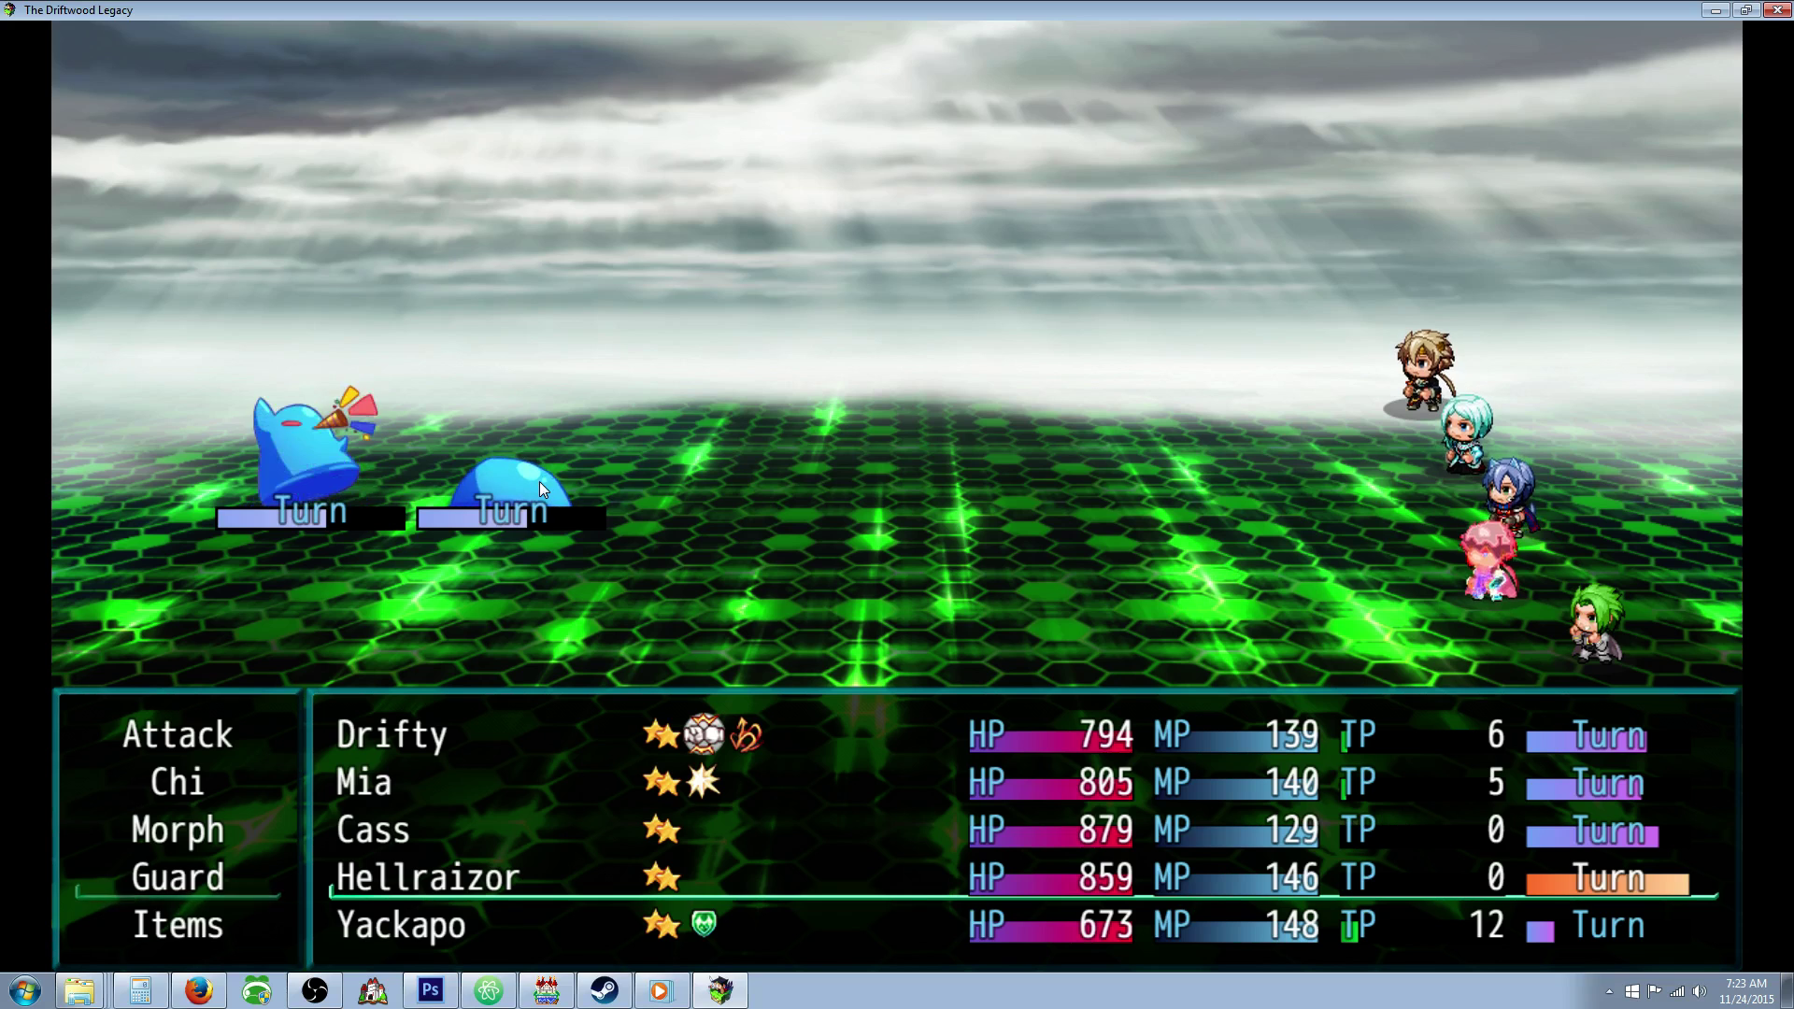
key(Up)
key(Return)
key(Up)
key(Up)
key(Right)
key(Down)
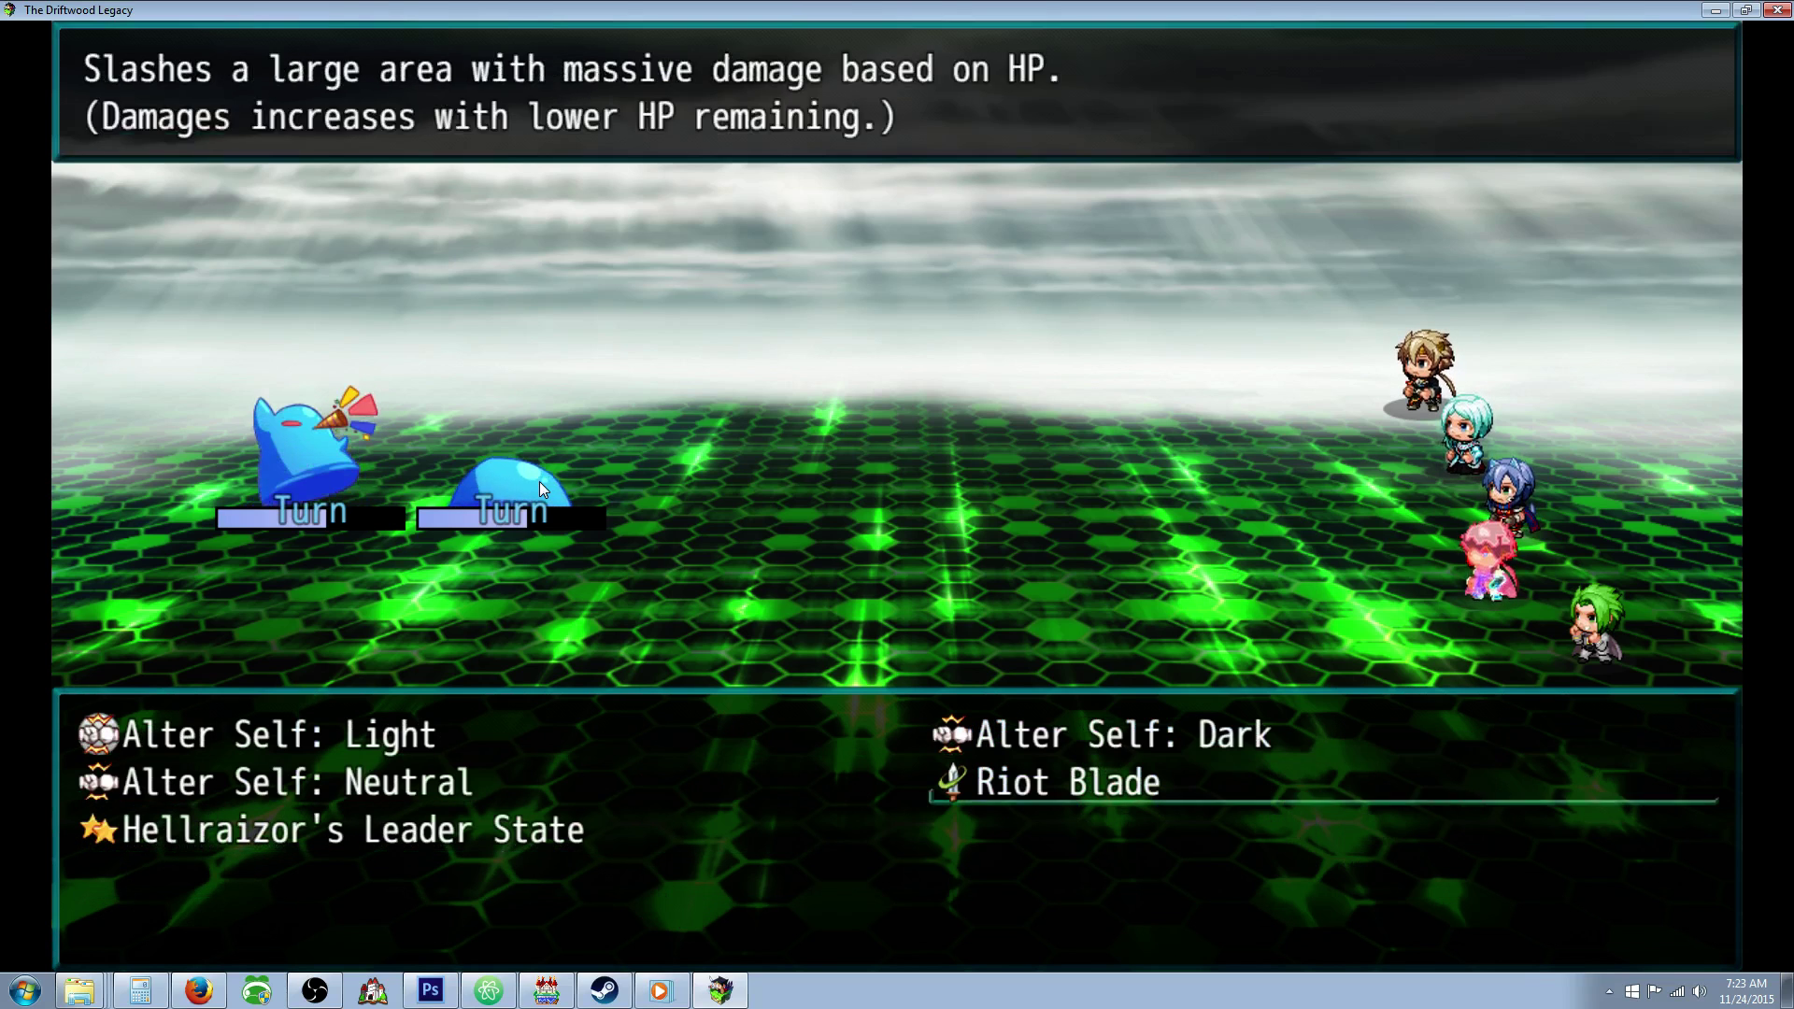
key(Return)
key(Escape)
key(Escape)
key(Down)
key(Return)
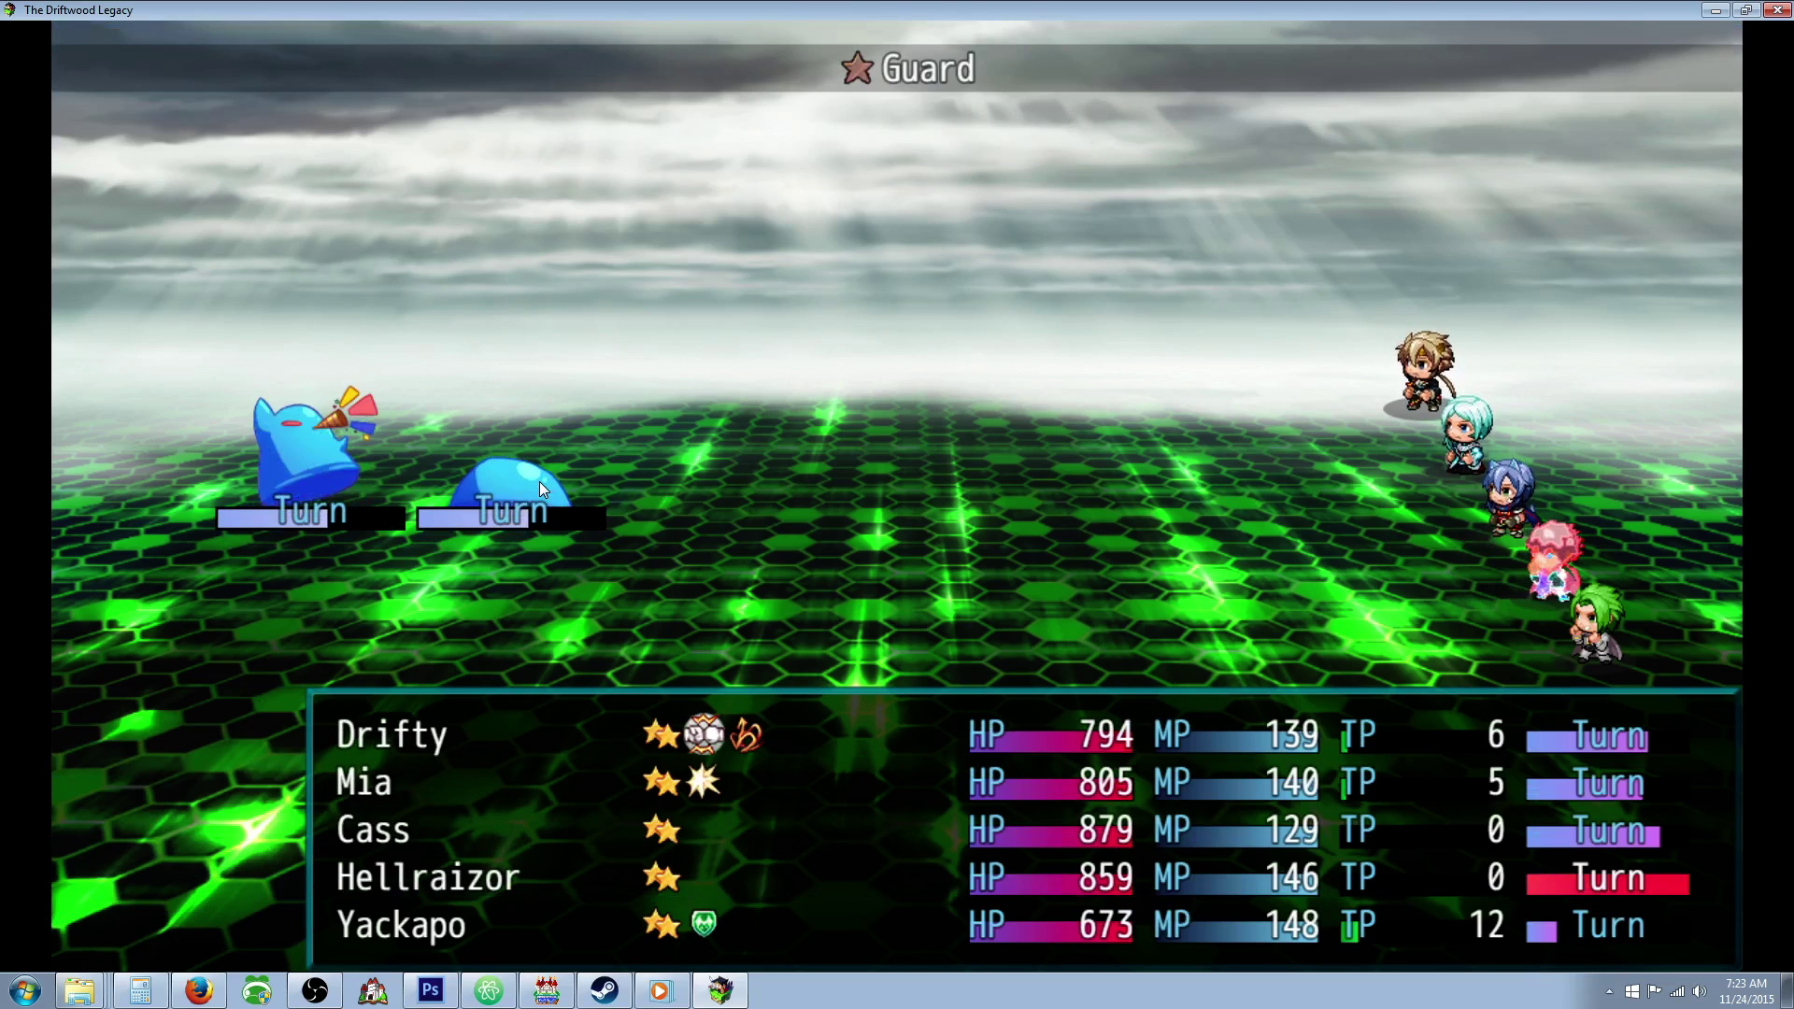
key(Down)
key(Down)
Pick a Blue magic spell for Cass, and have Drifty defend
key(Return)
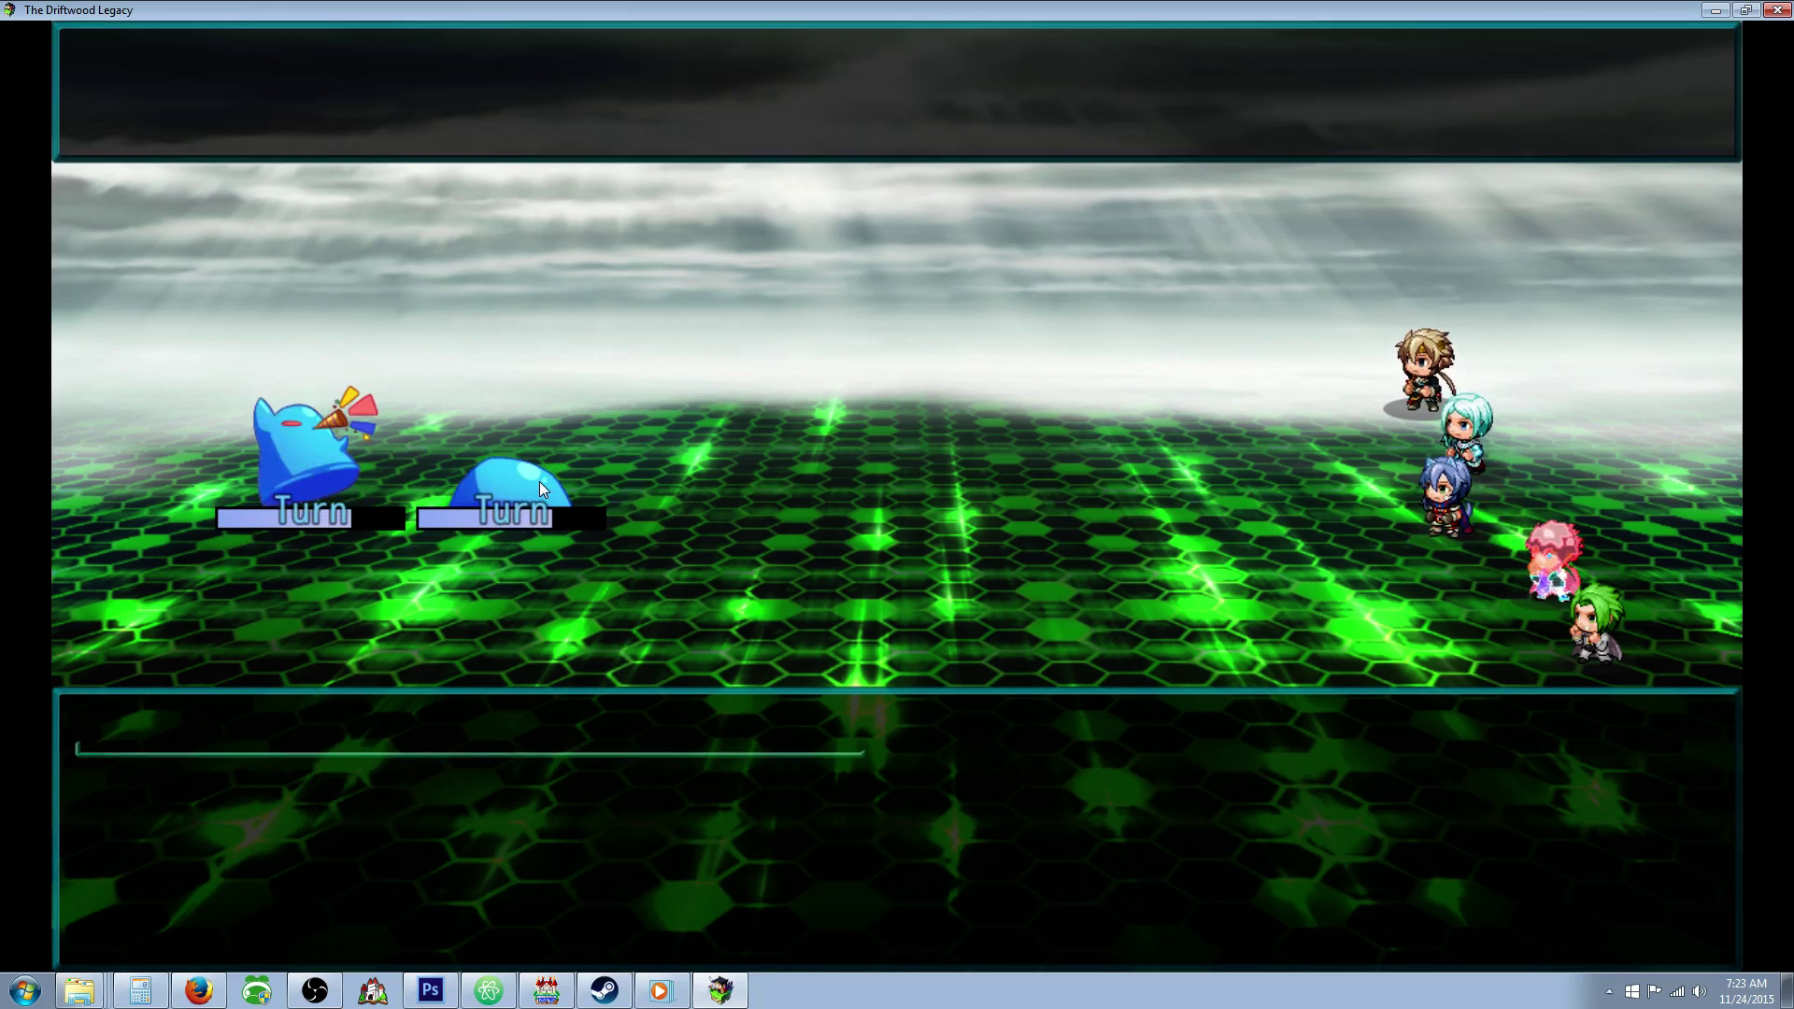
key(Escape)
key(Return)
key(Return)
key(Return)
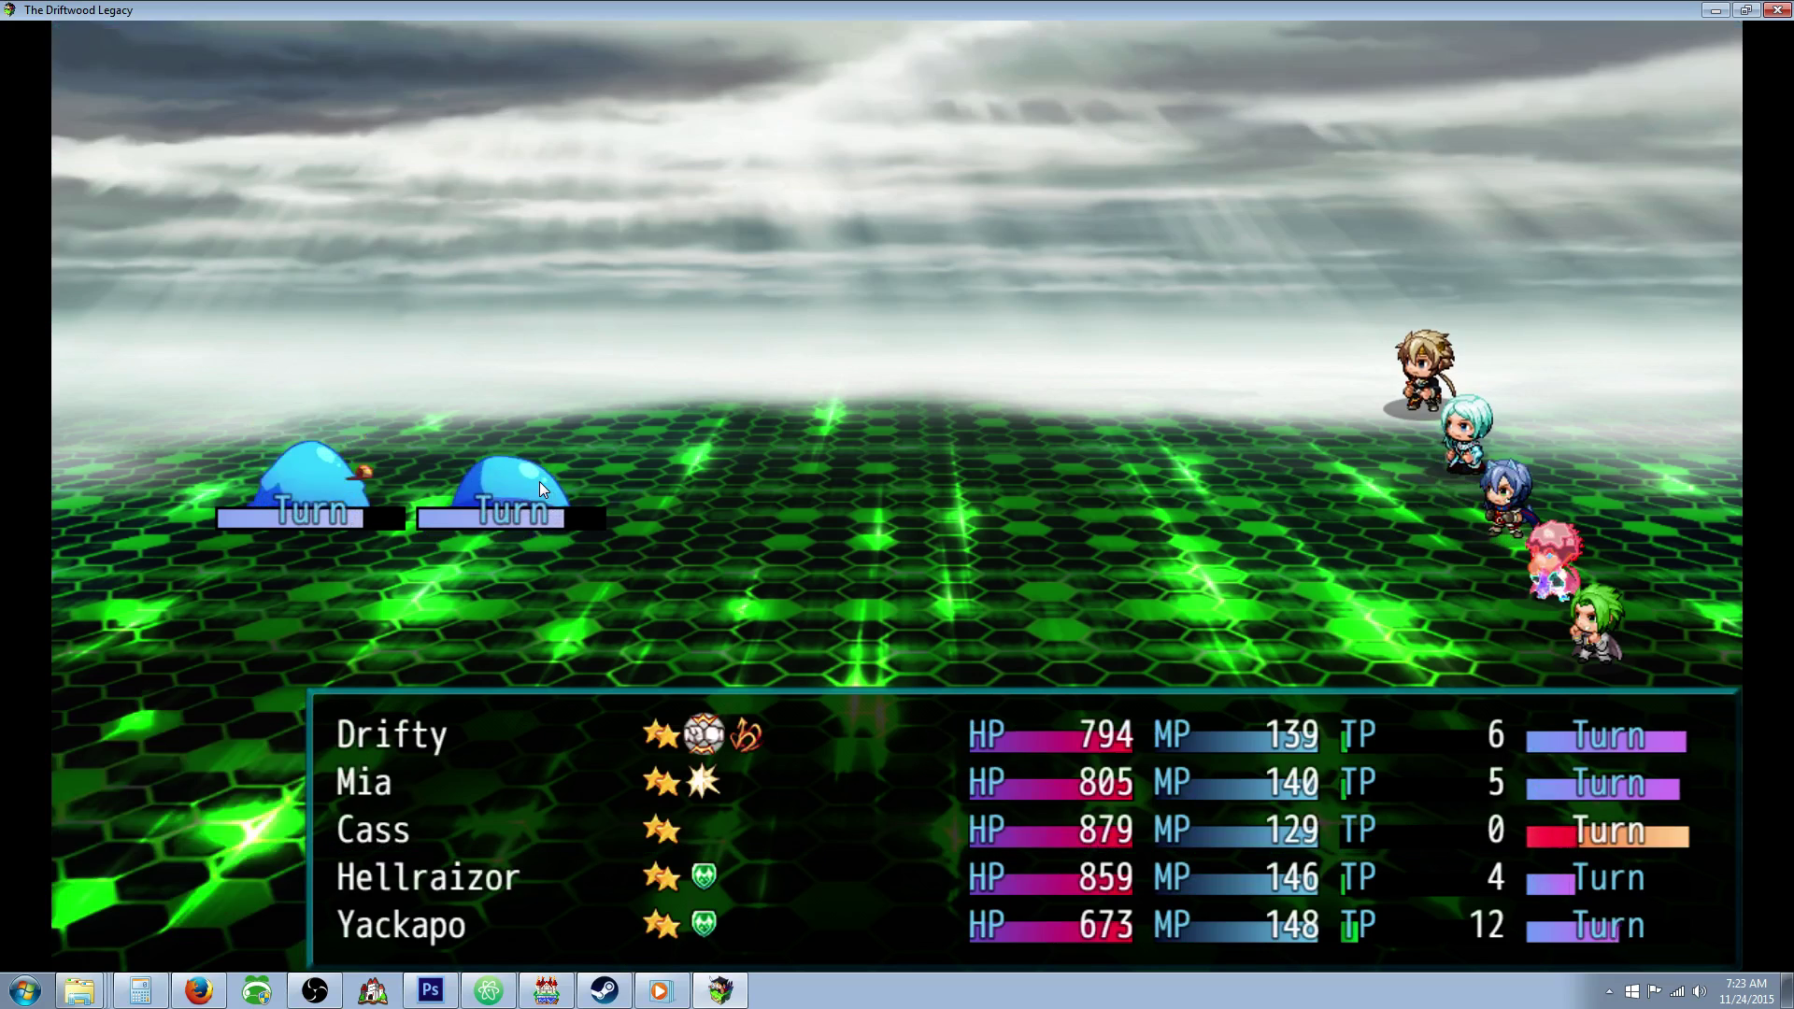
key(Down)
key(Down)
key(Return)
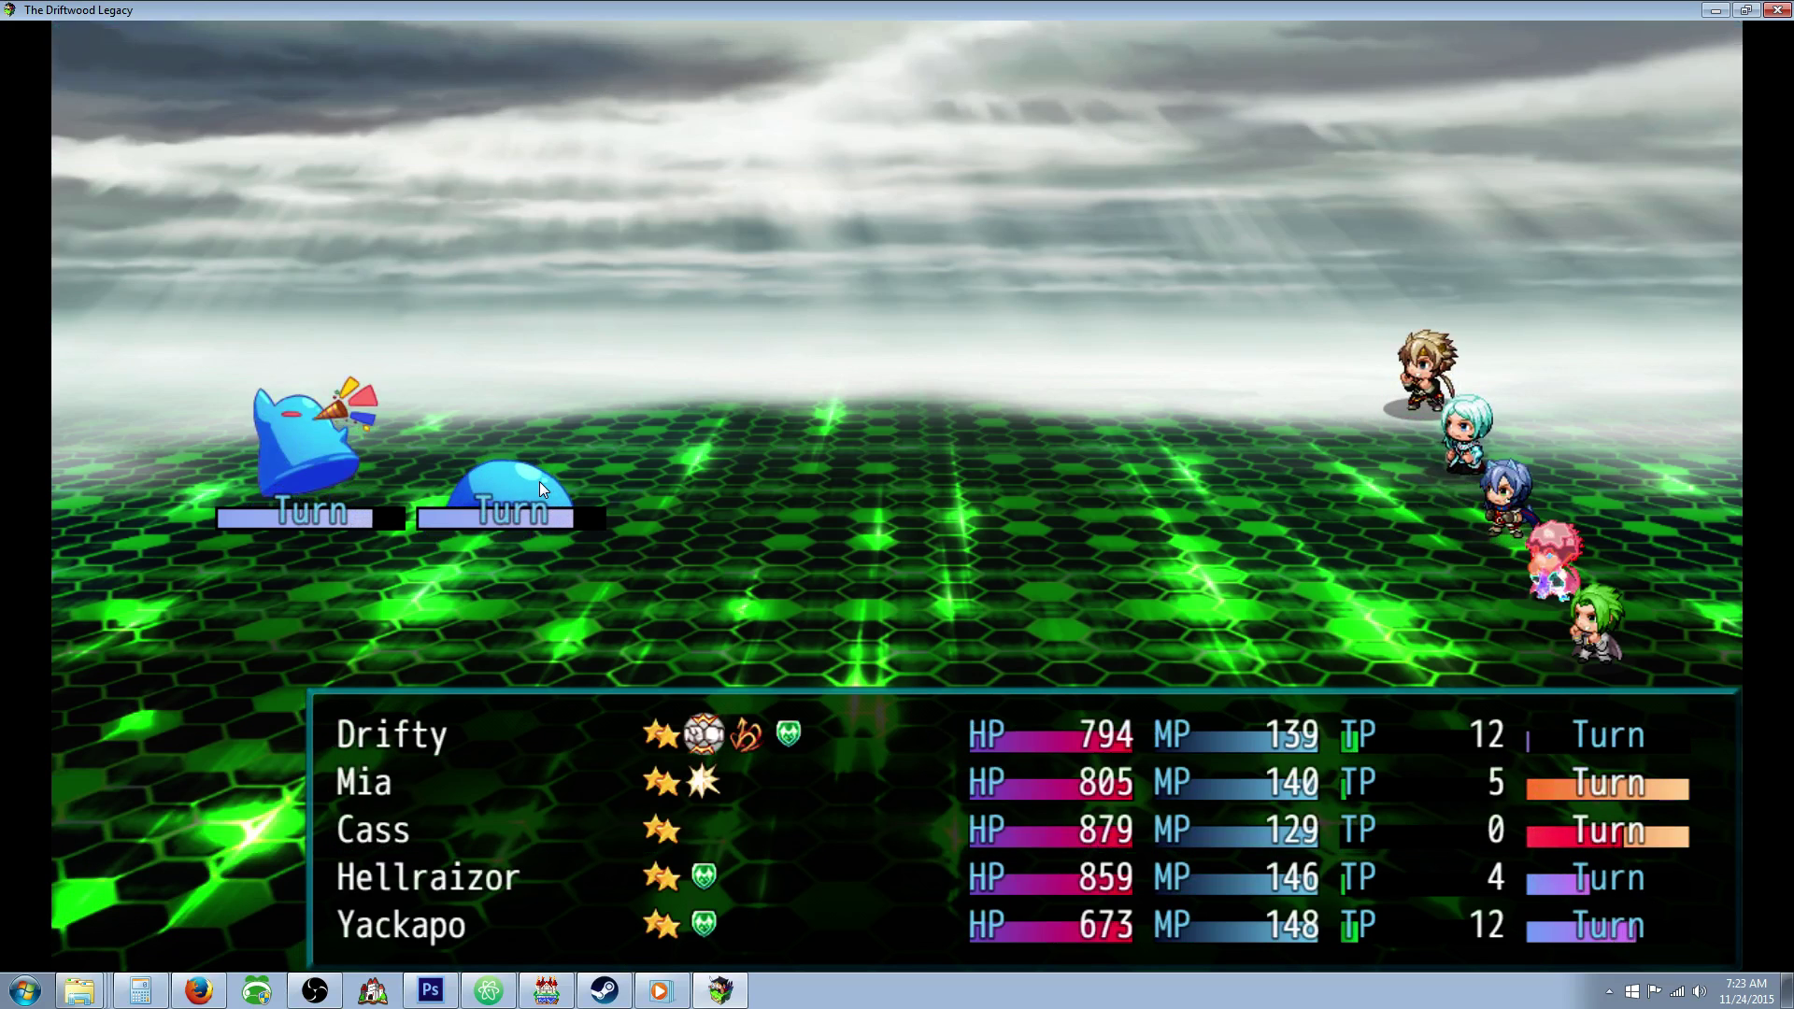
key(Down)
key(Down)
key(Return)
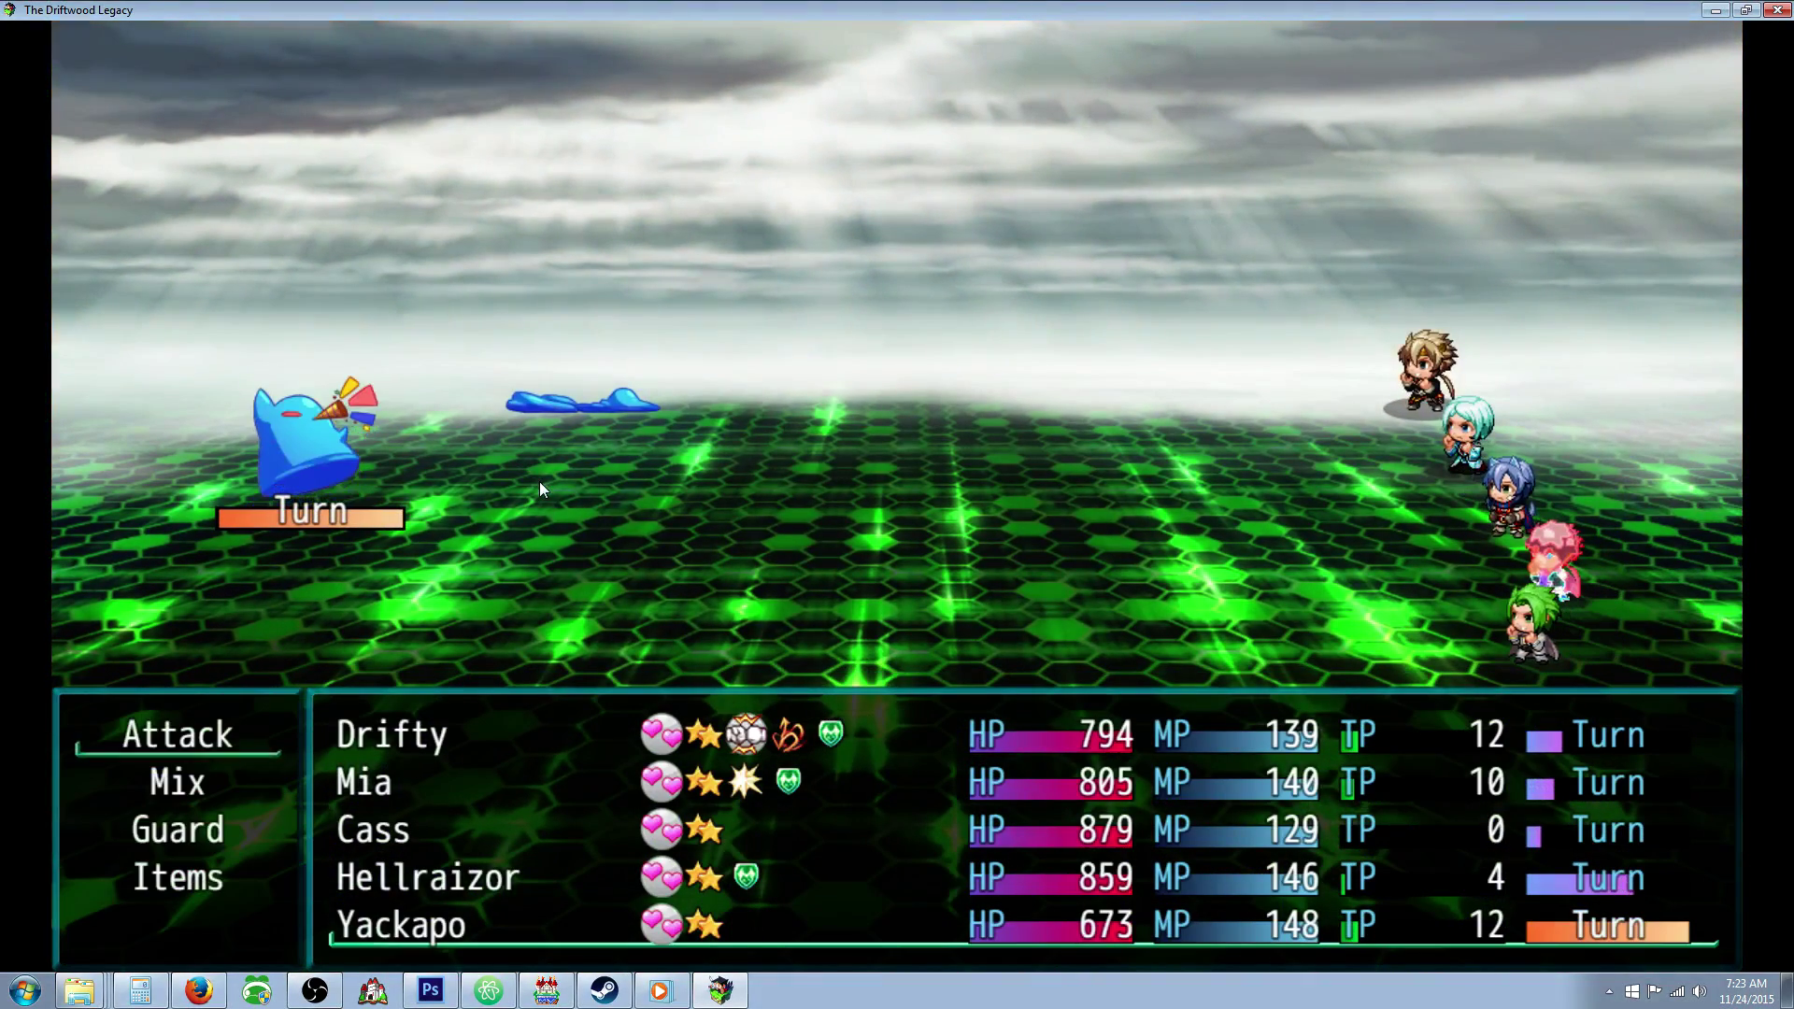
On the next turn, have Yackapo and Hellraizor defend
key(Down)
key(Down)
key(Return)
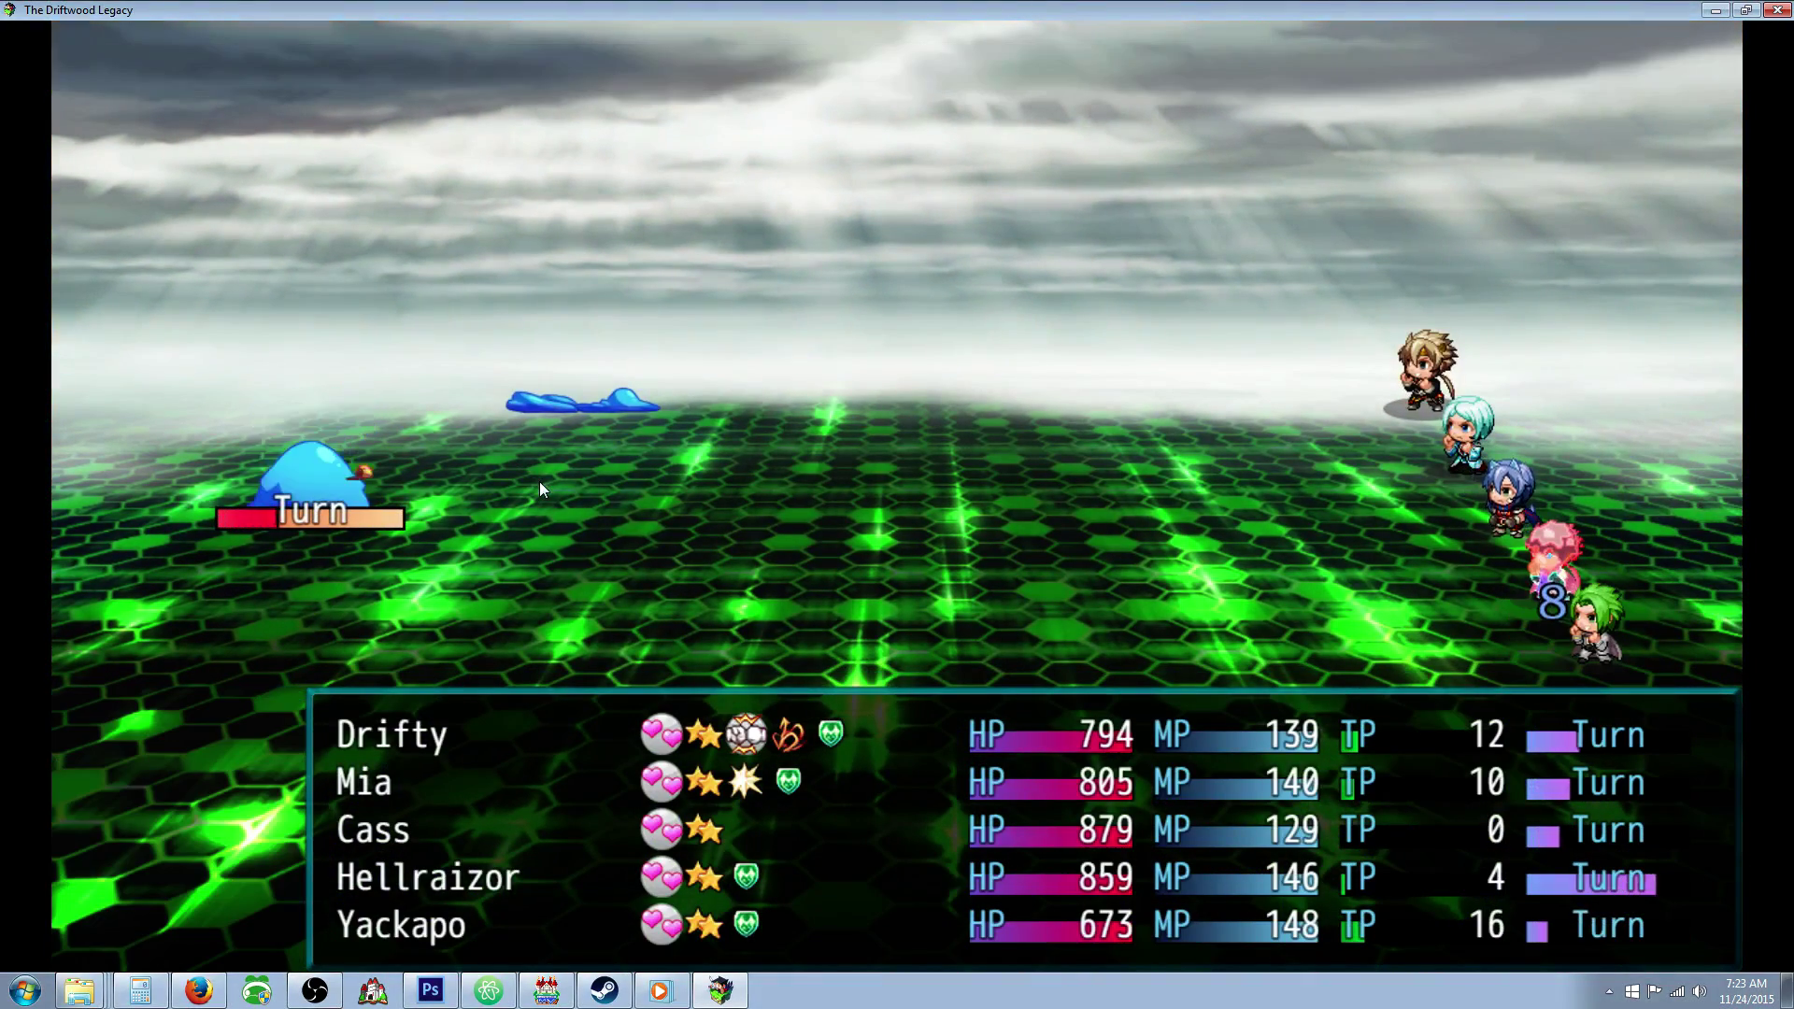
key(Down)
key(Down)
key(Down)
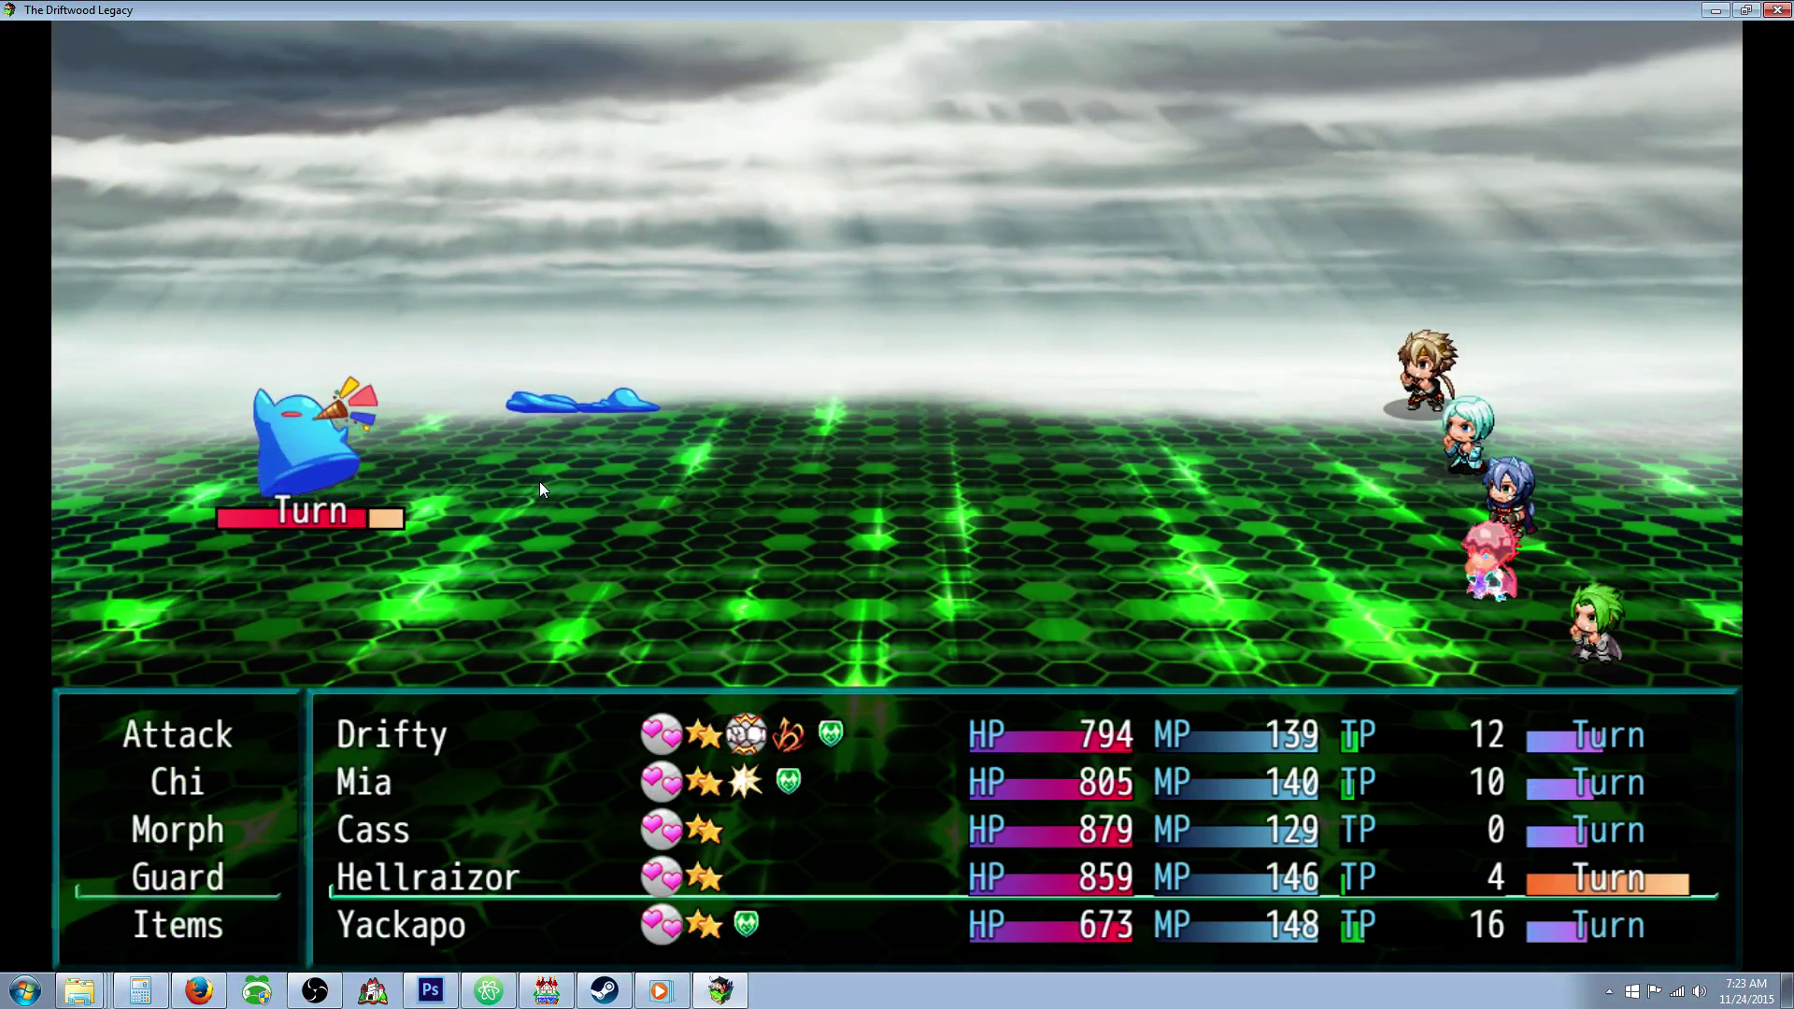
key(Return)
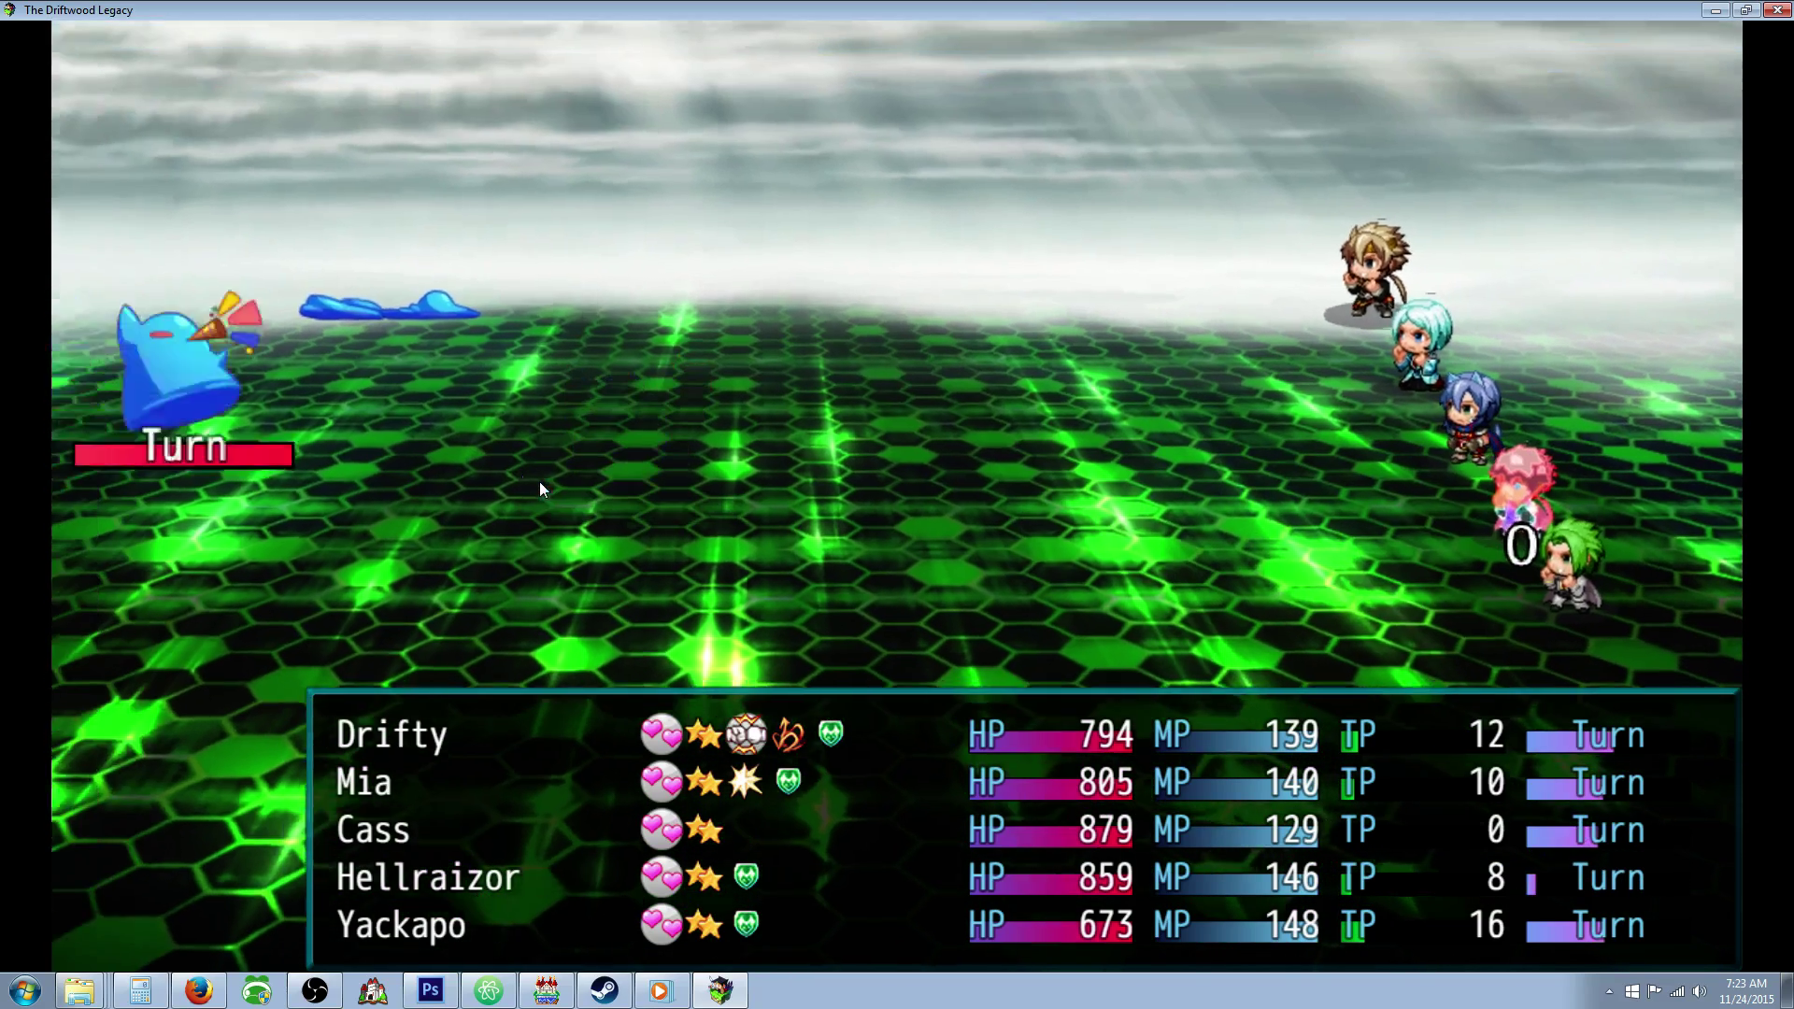
key(Down)
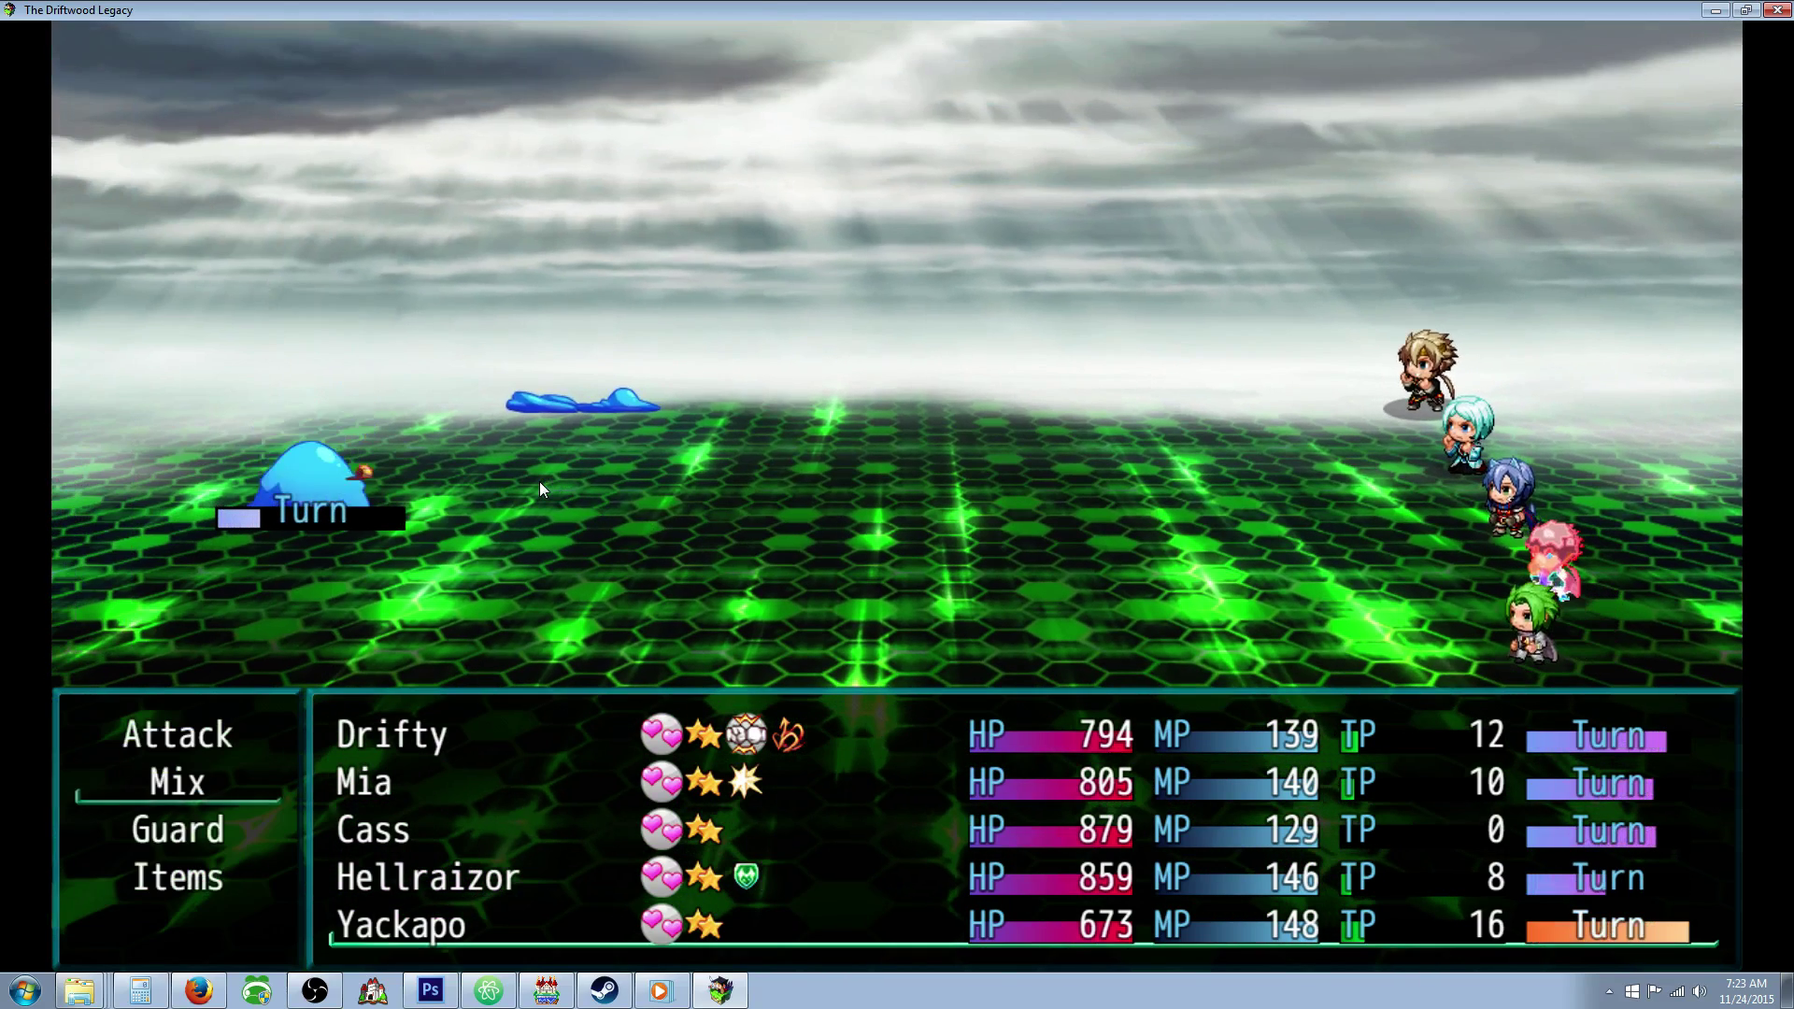
key(Down)
key(Return)
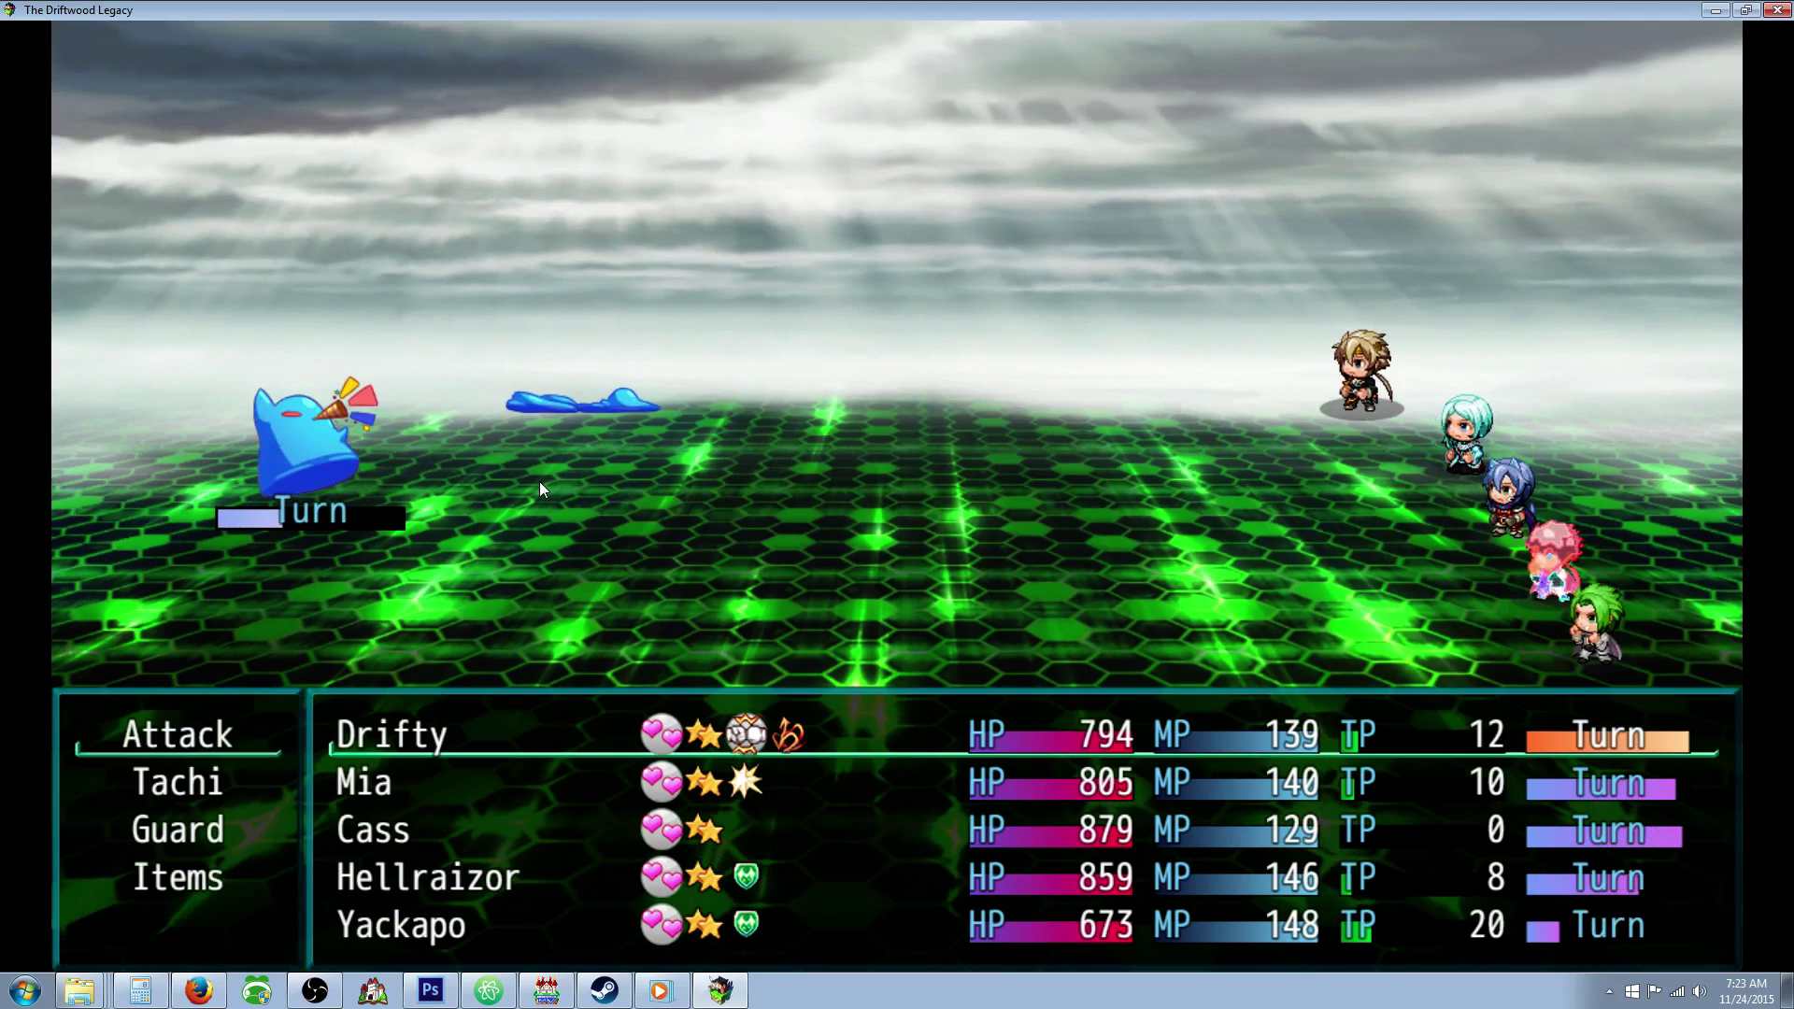
Have Drifty, Mia and Hellraizor defend while Cass casts Bitter End on Slime A
key(Down)
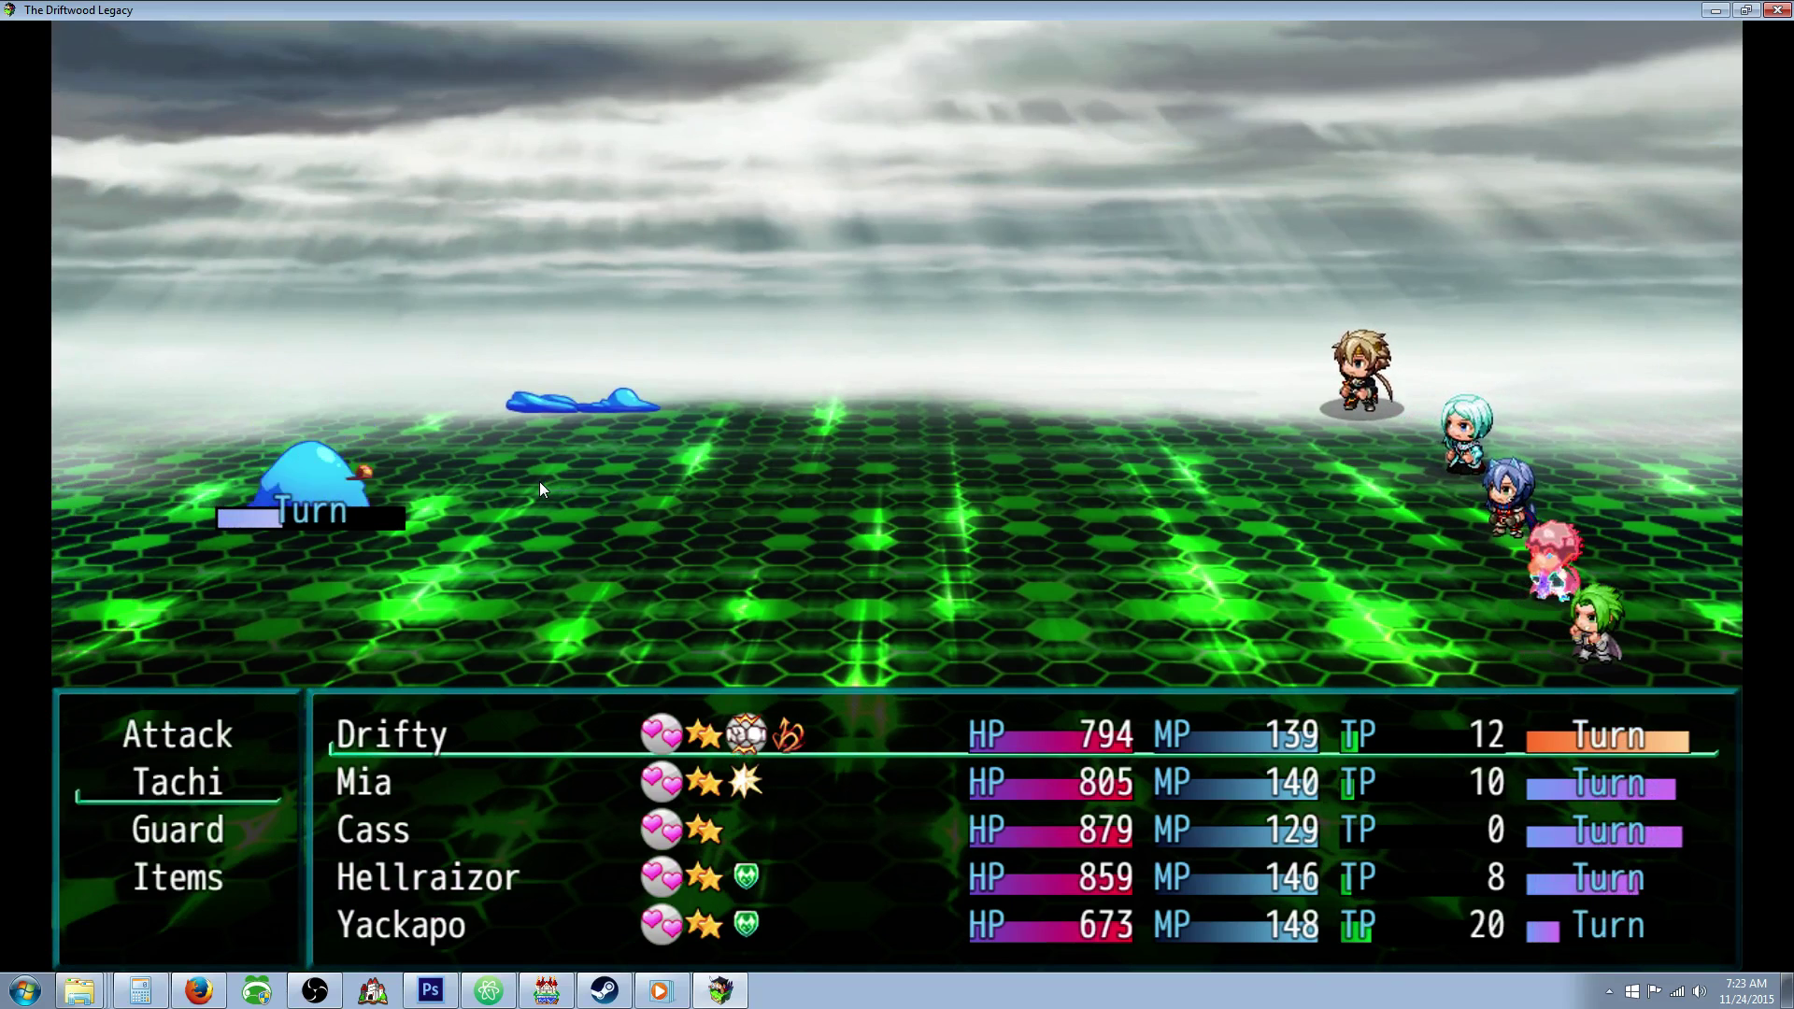
key(Down)
key(Return)
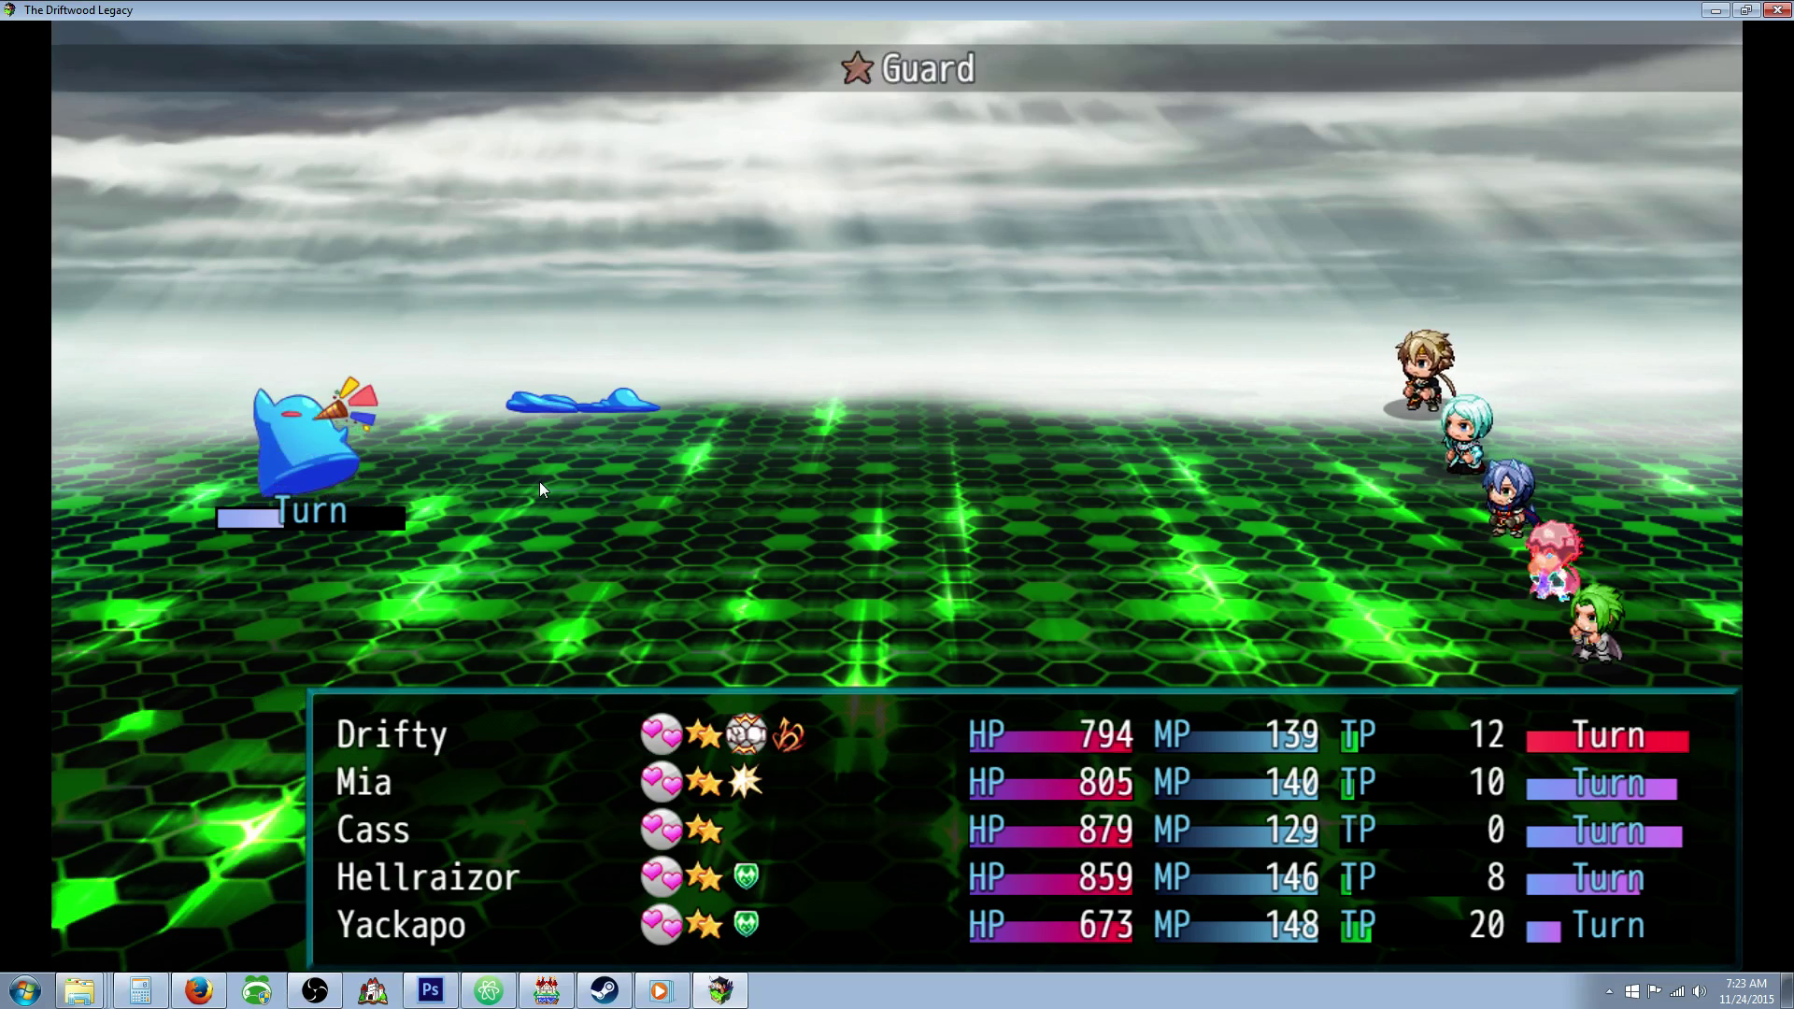
key(Down)
key(Down)
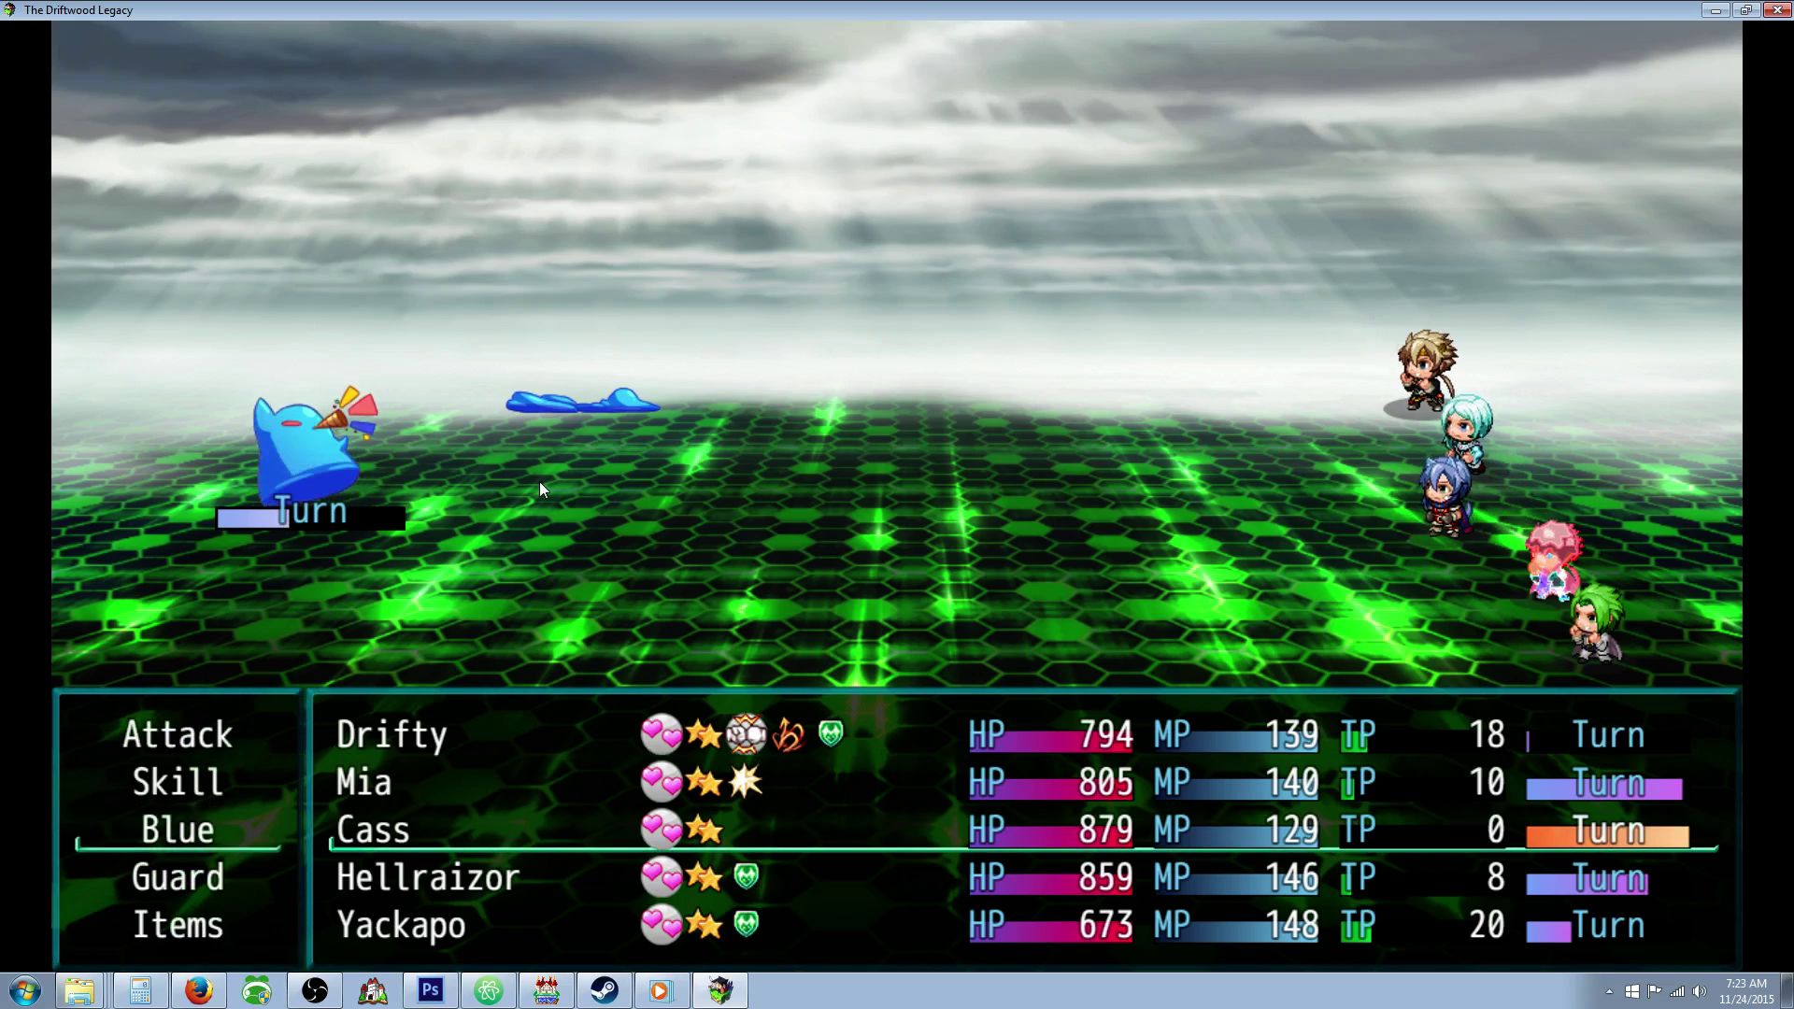
key(Return)
key(Return)
key(Return)
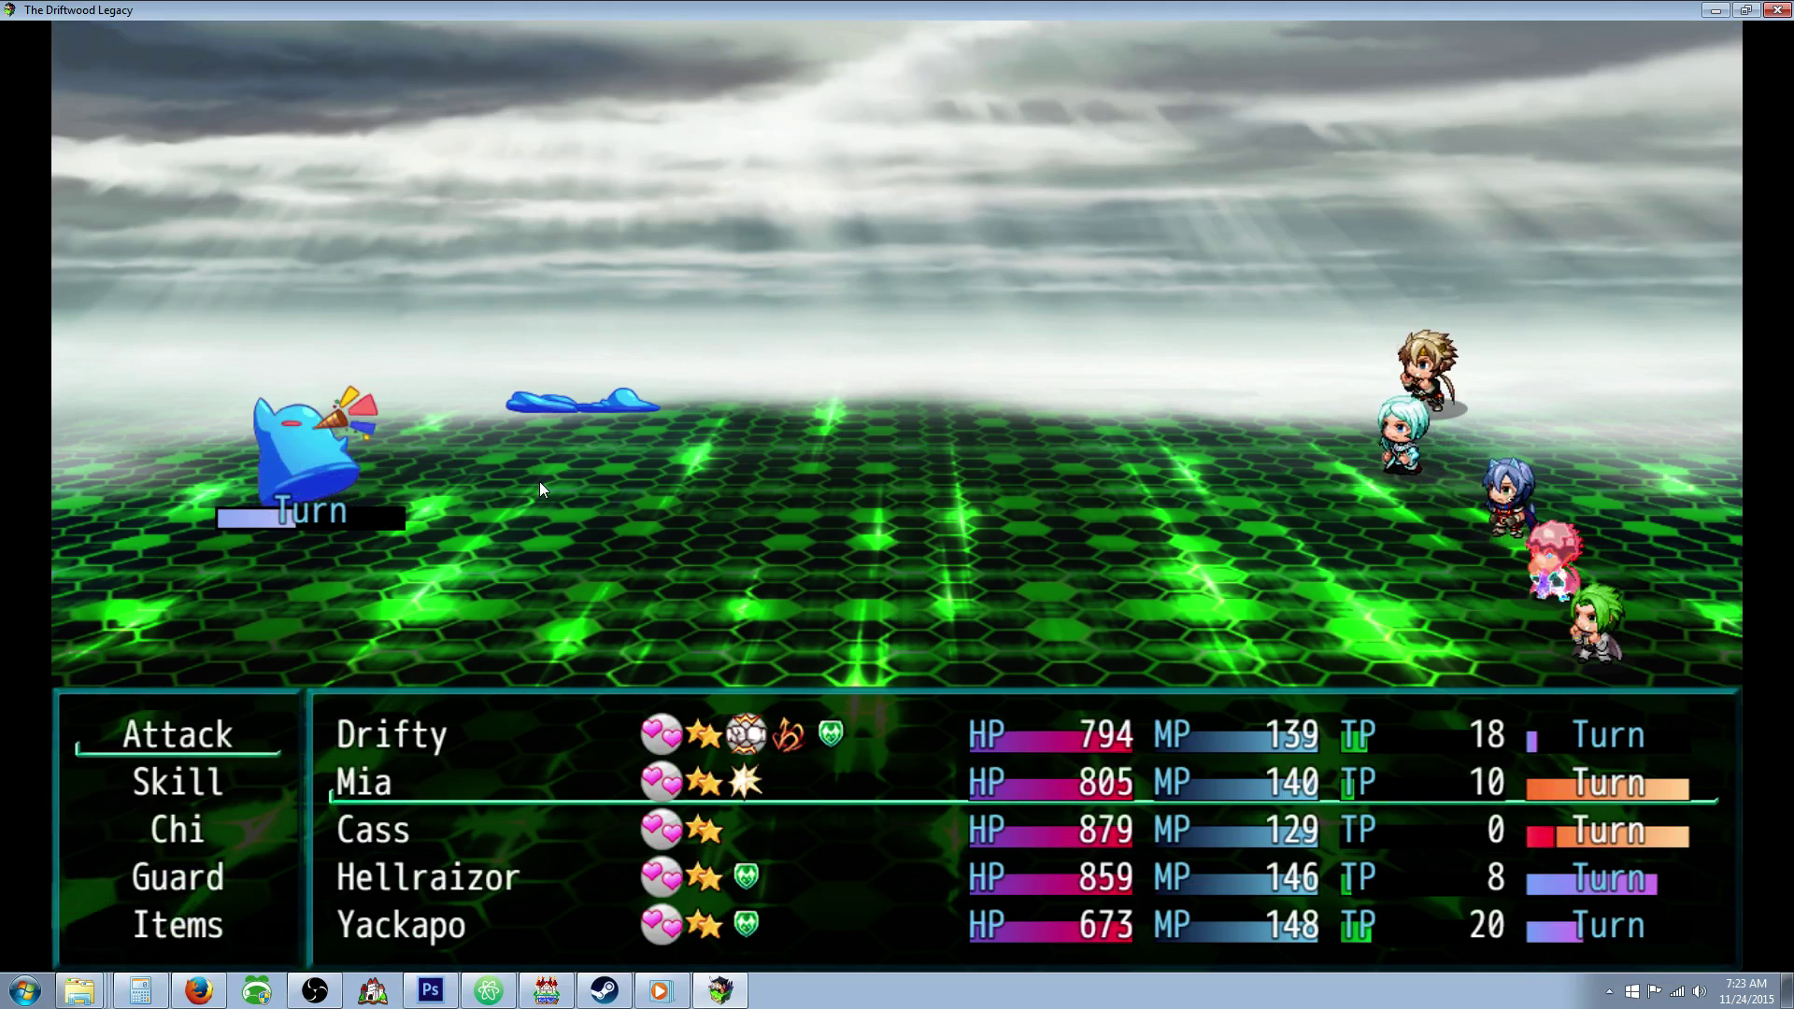
key(Down)
key(Down)
key(Down)
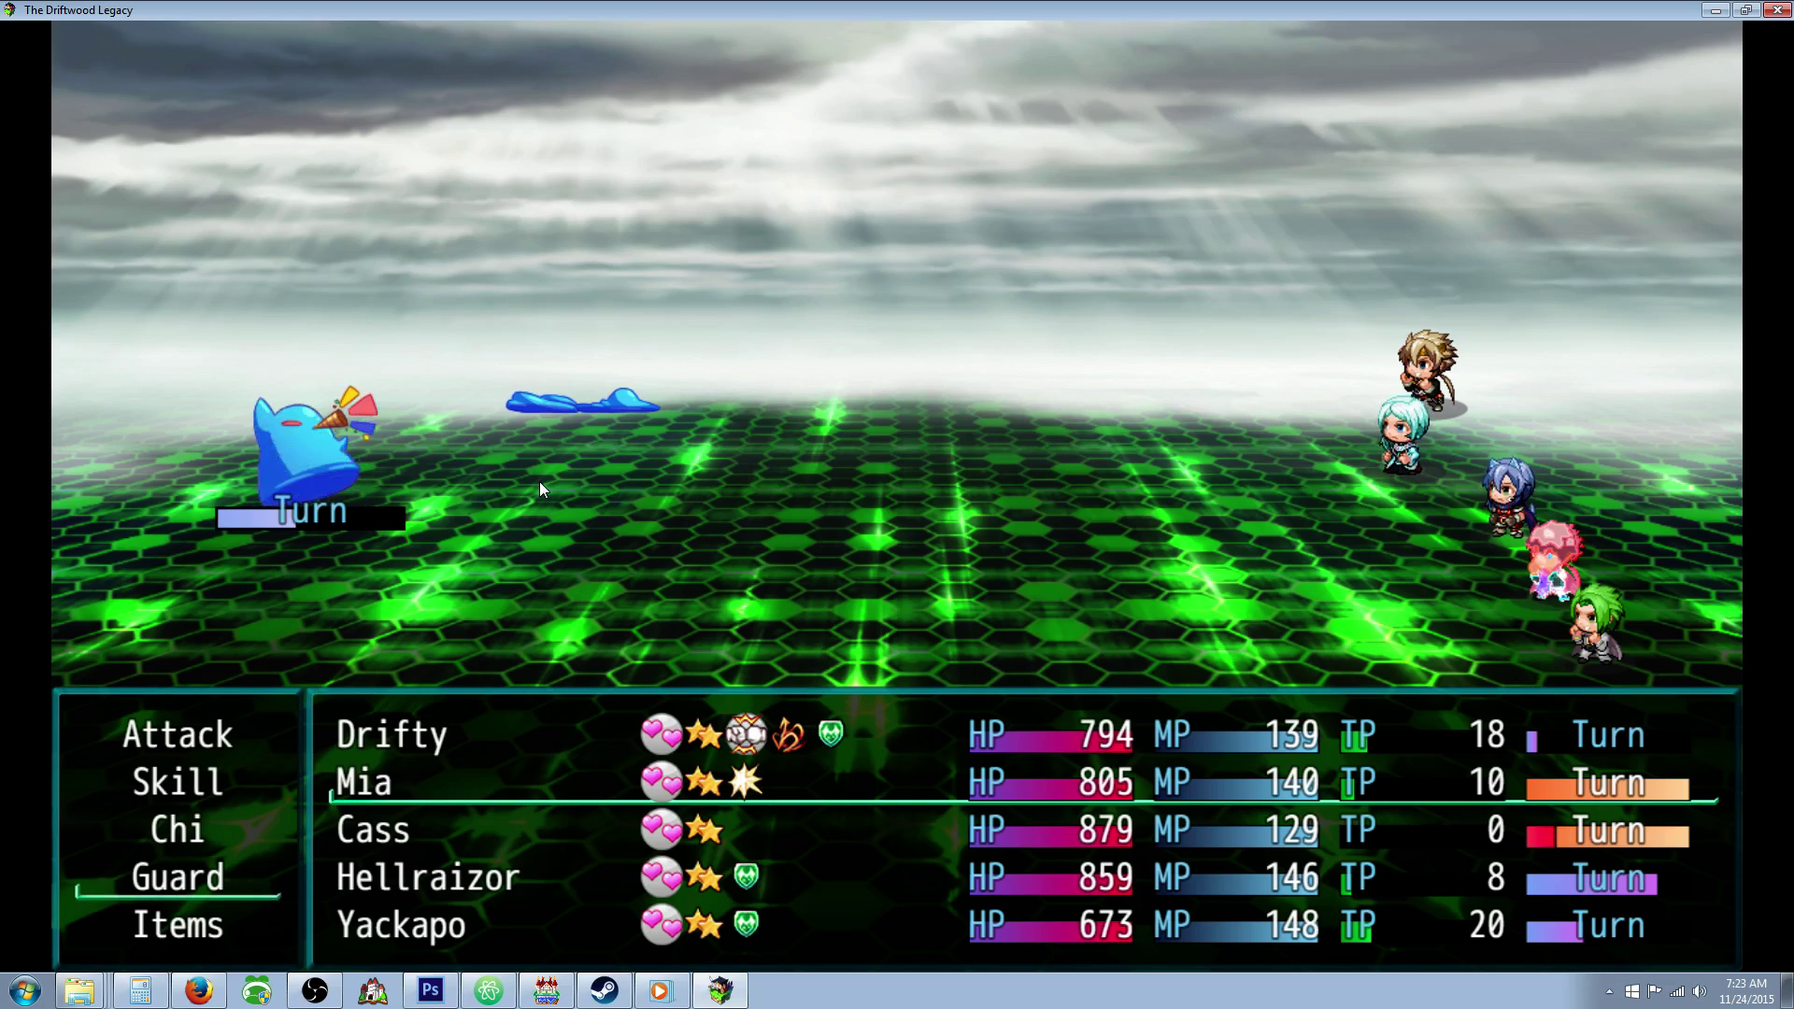
key(Return)
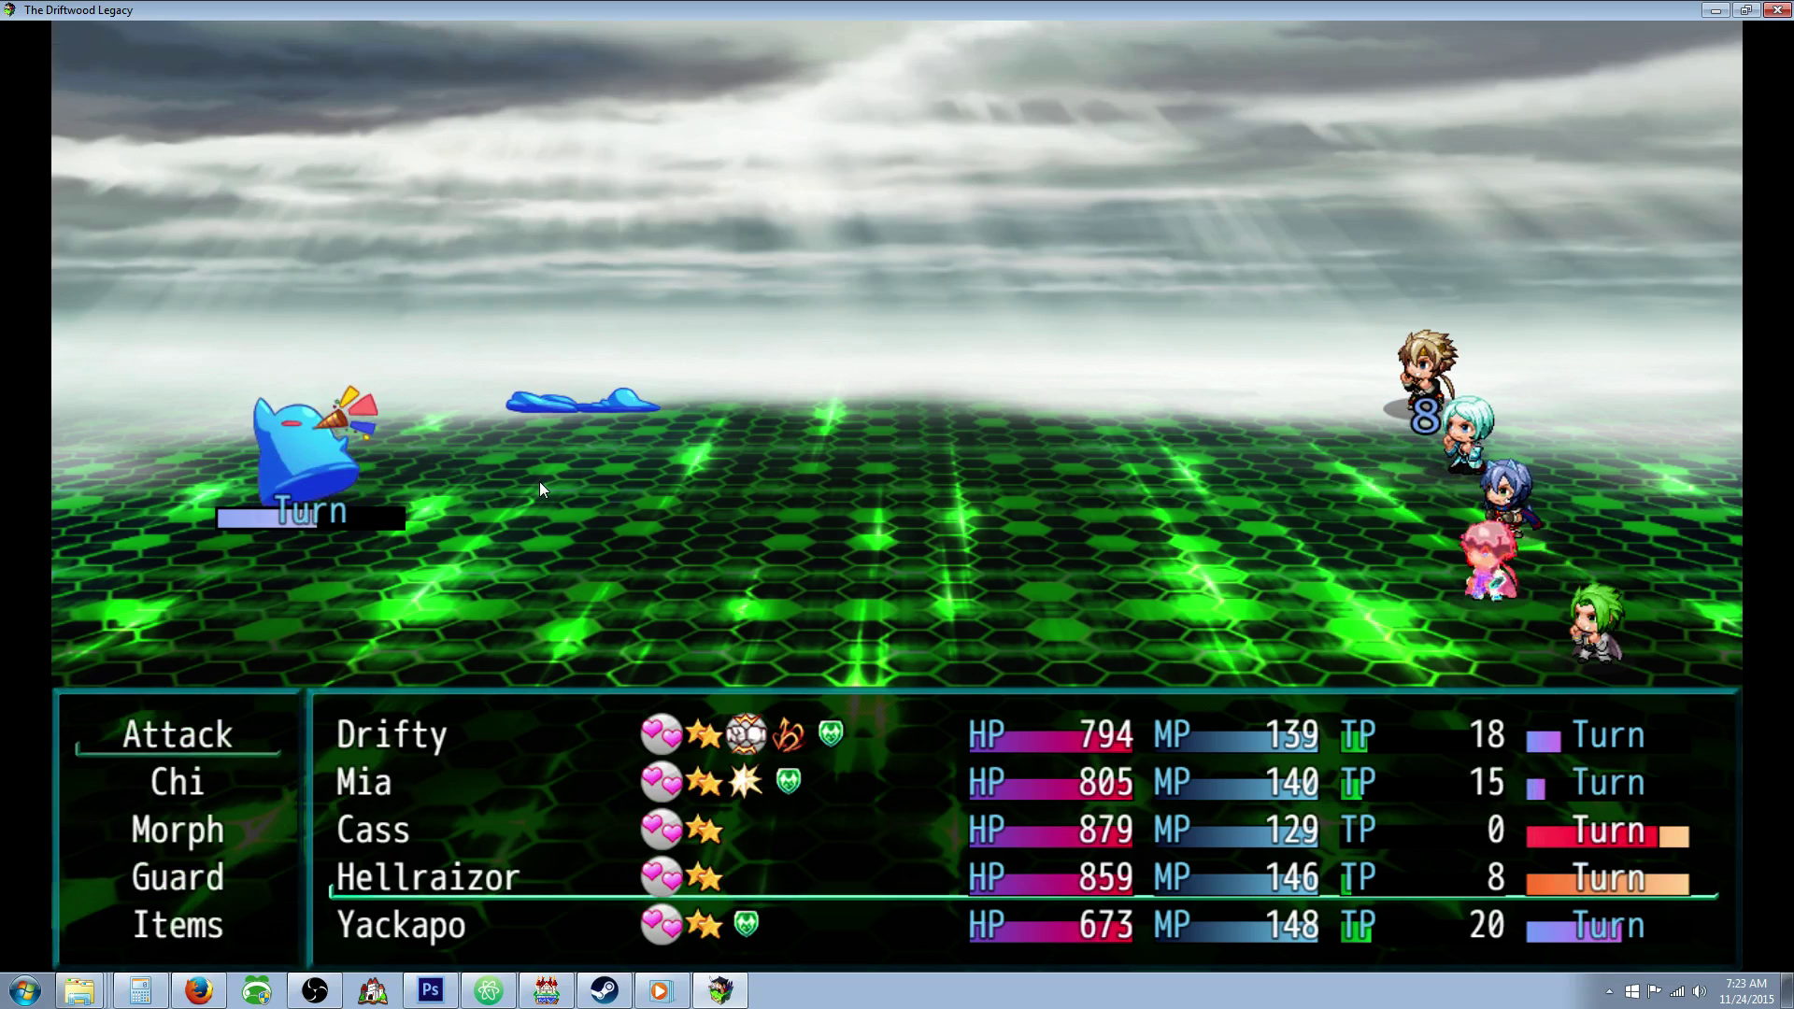
key(Down)
key(Down)
key(Down)
key(Return)
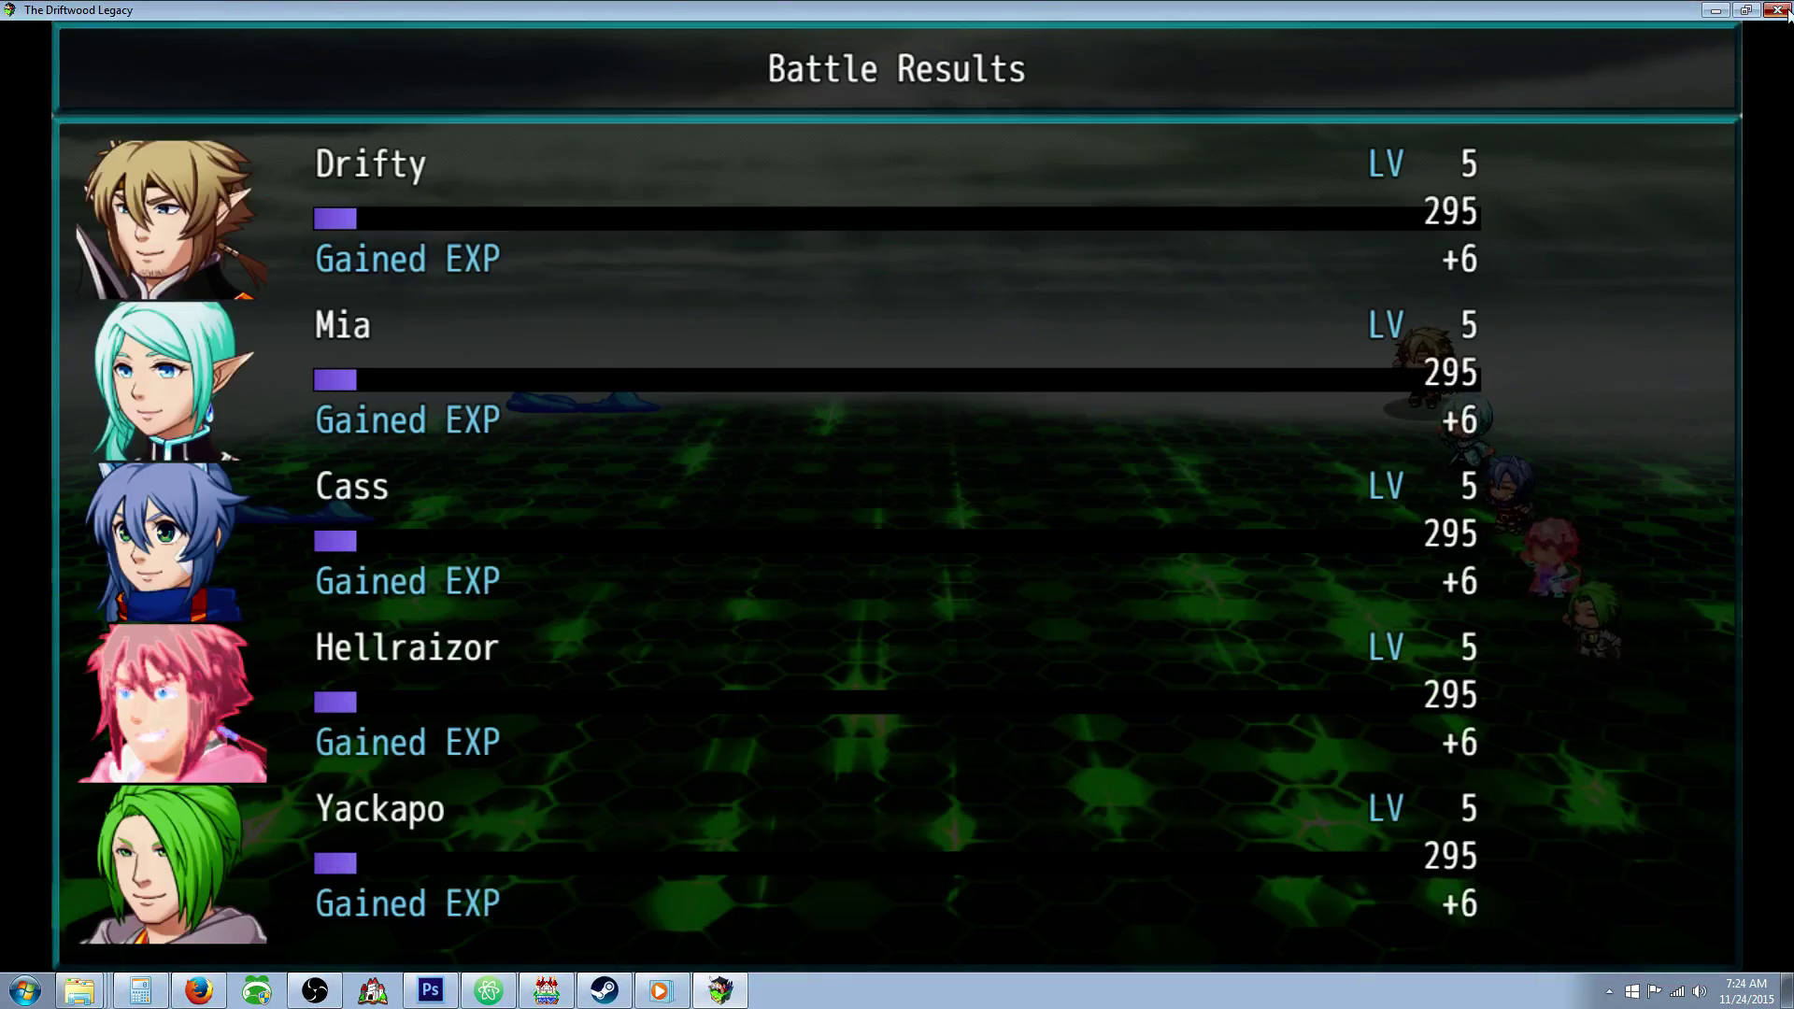
Close the playtest and show skill 0291 Bitter End in the Database's Skills list
click(1778, 10)
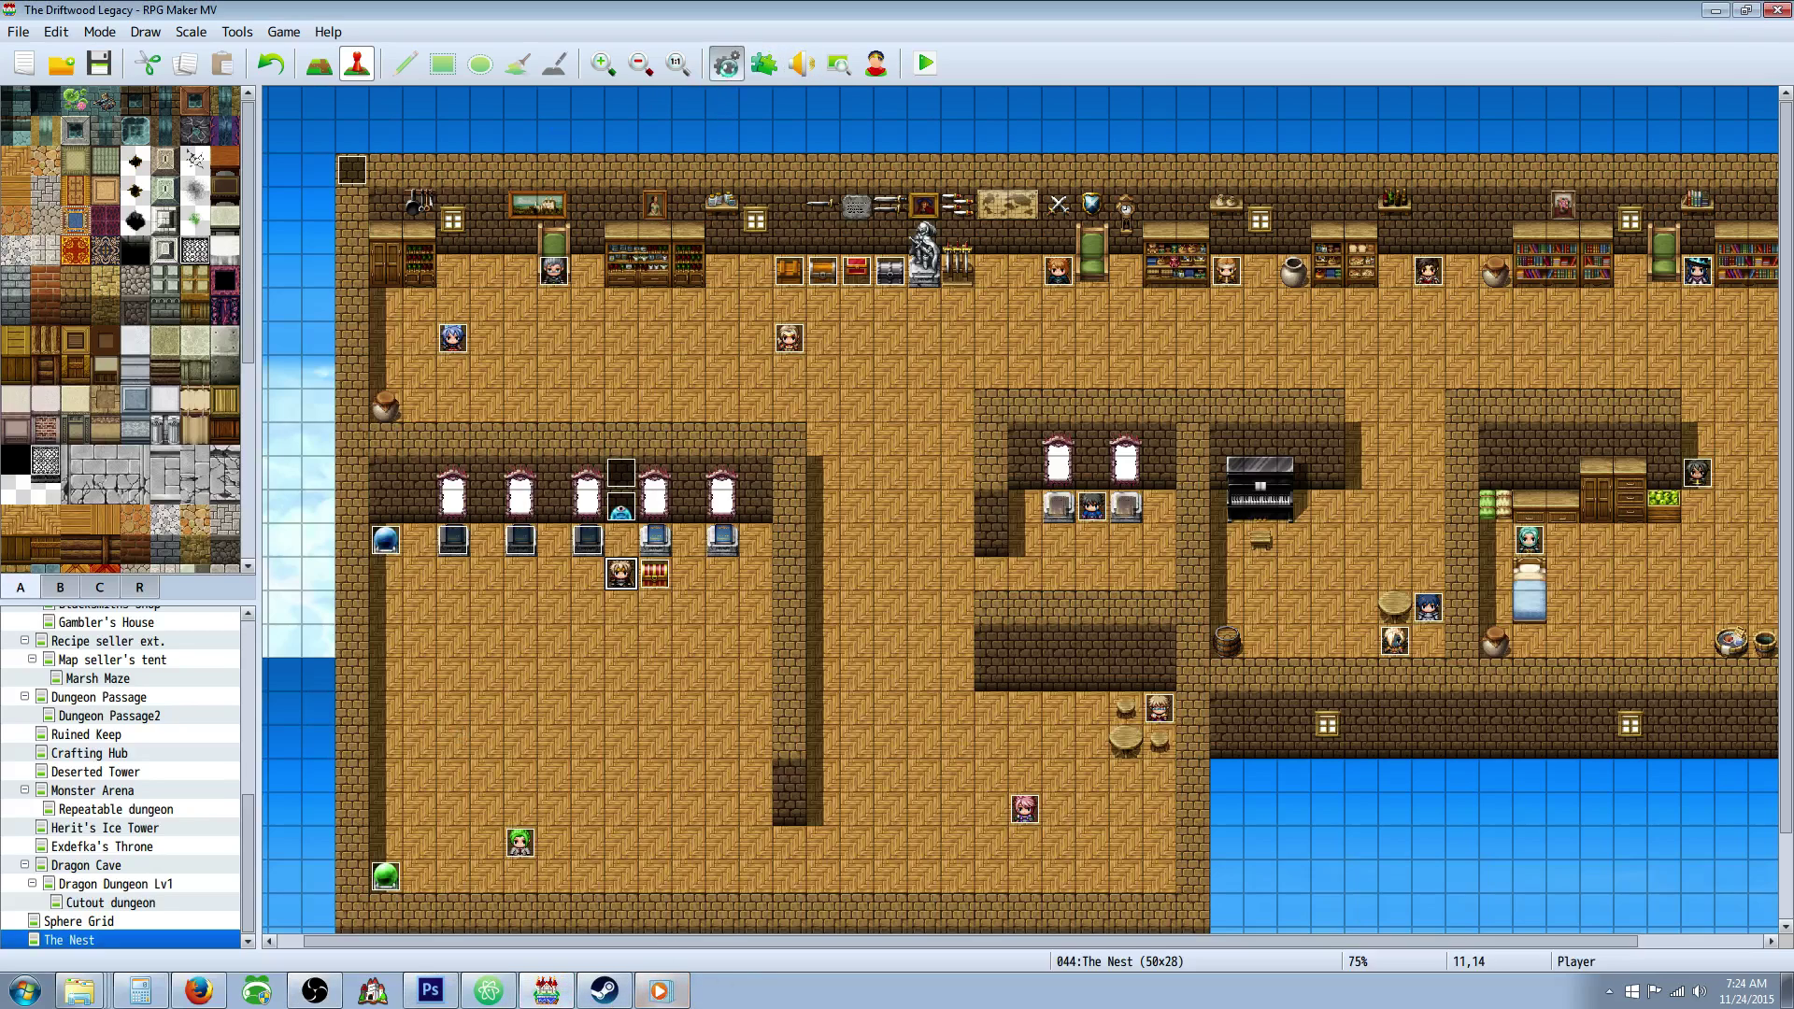
key(F9)
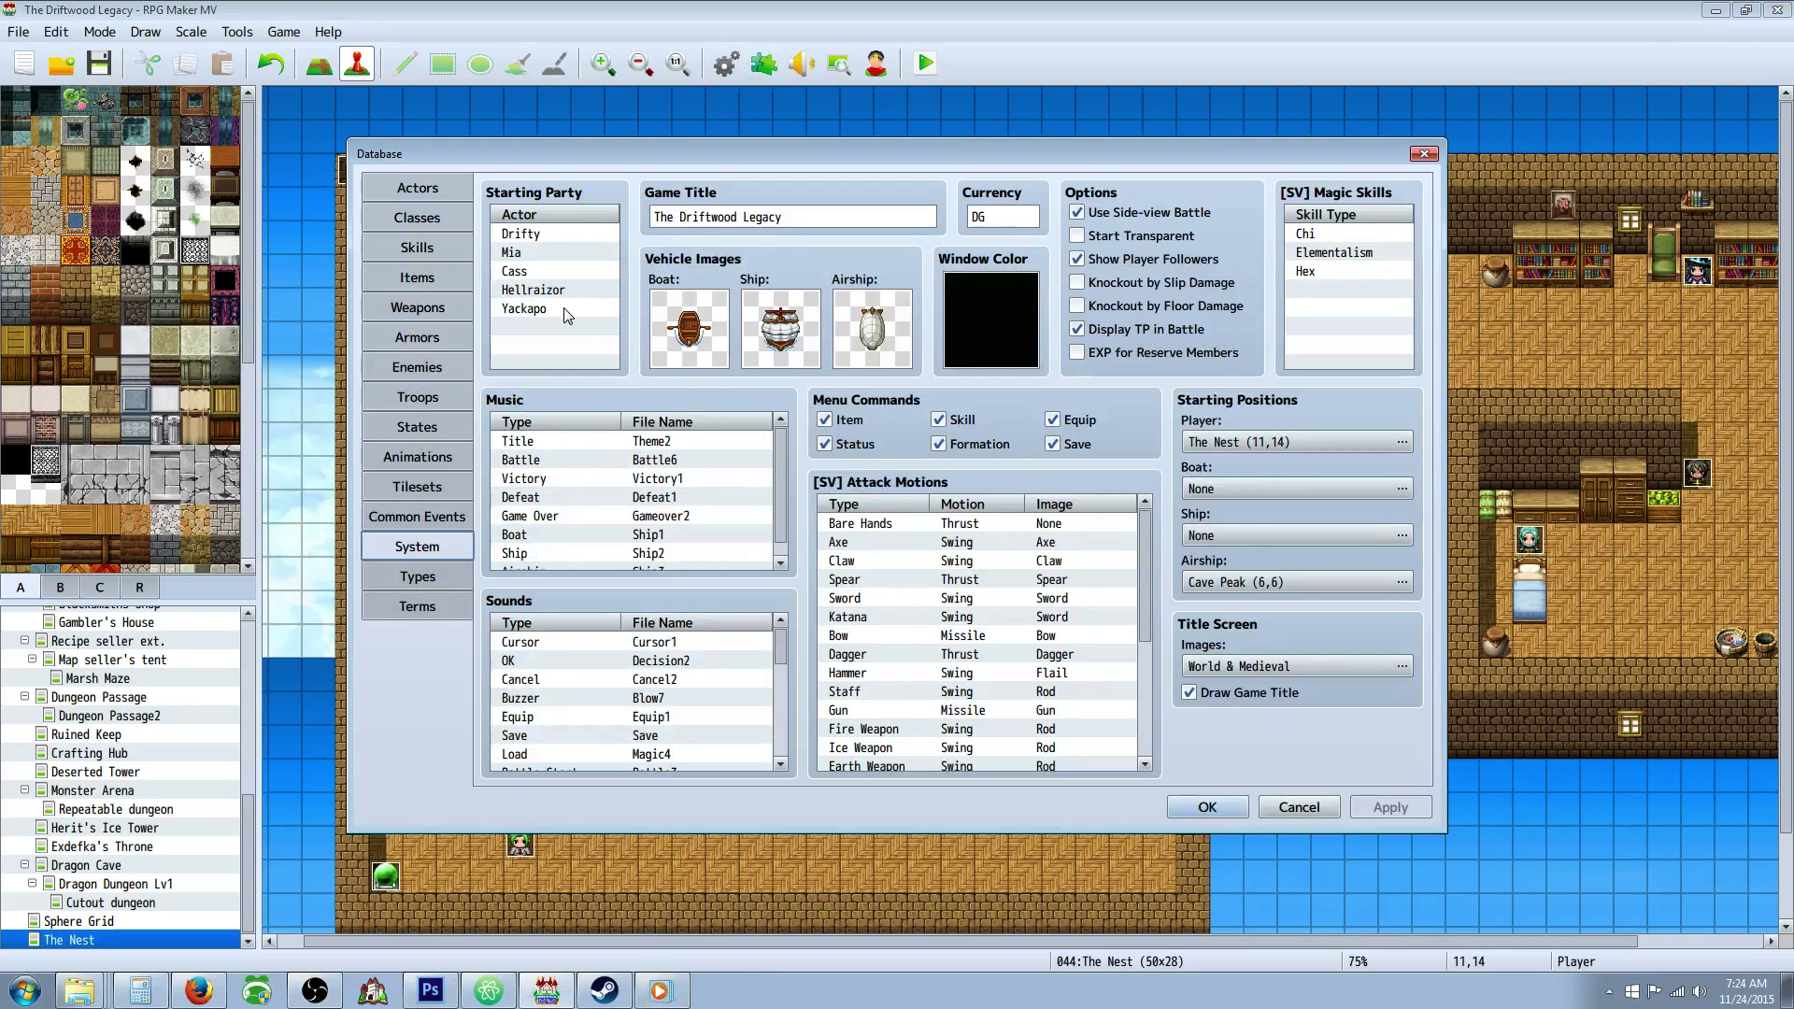
click(418, 248)
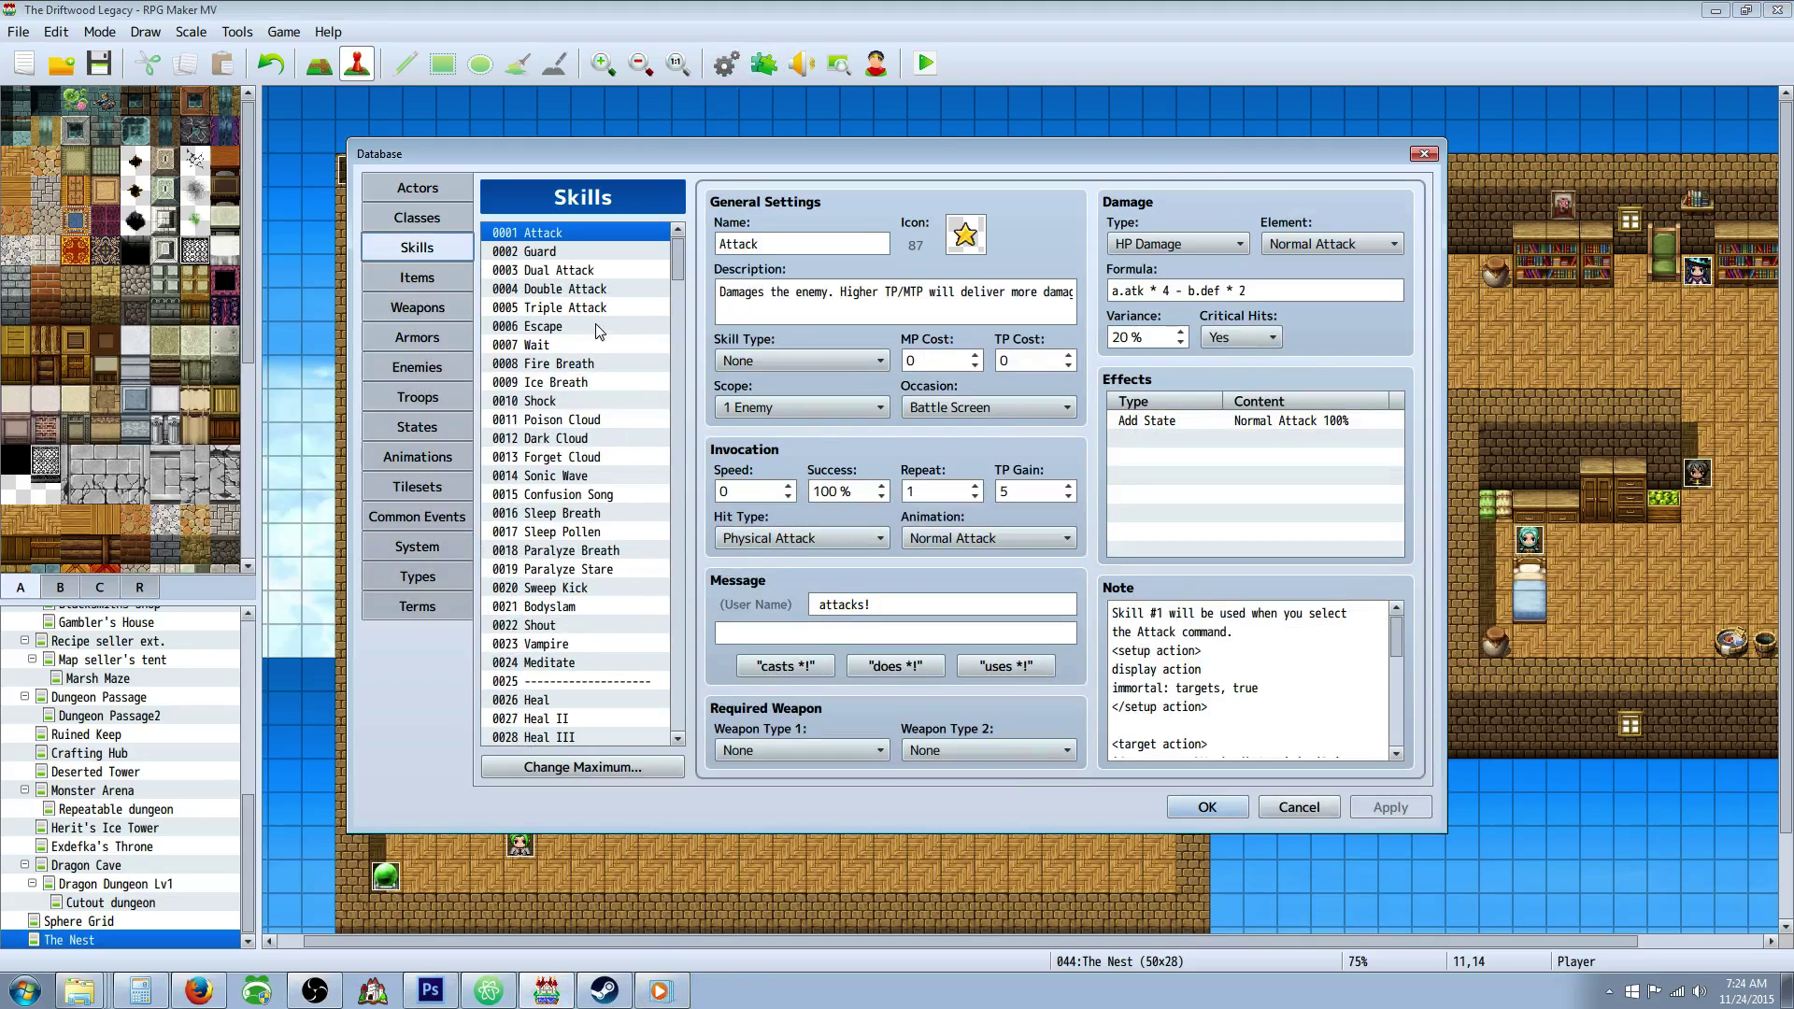
drag(678, 261, 680, 708)
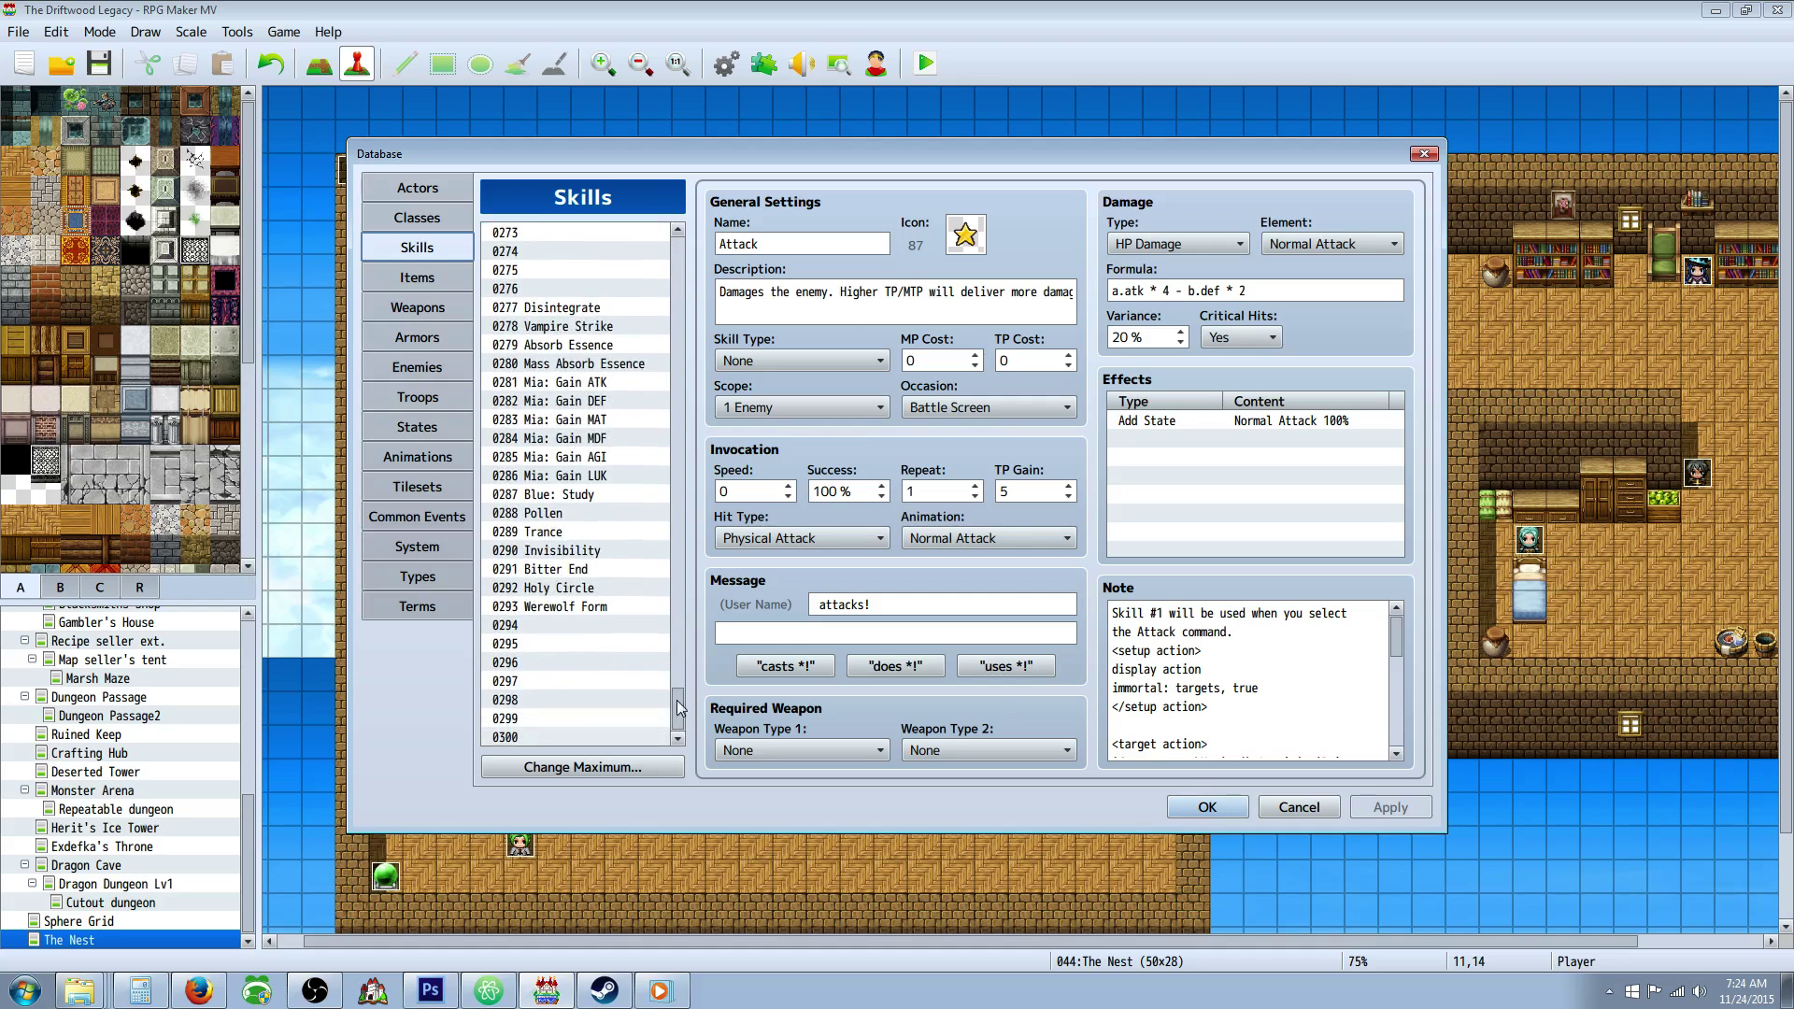
click(588, 572)
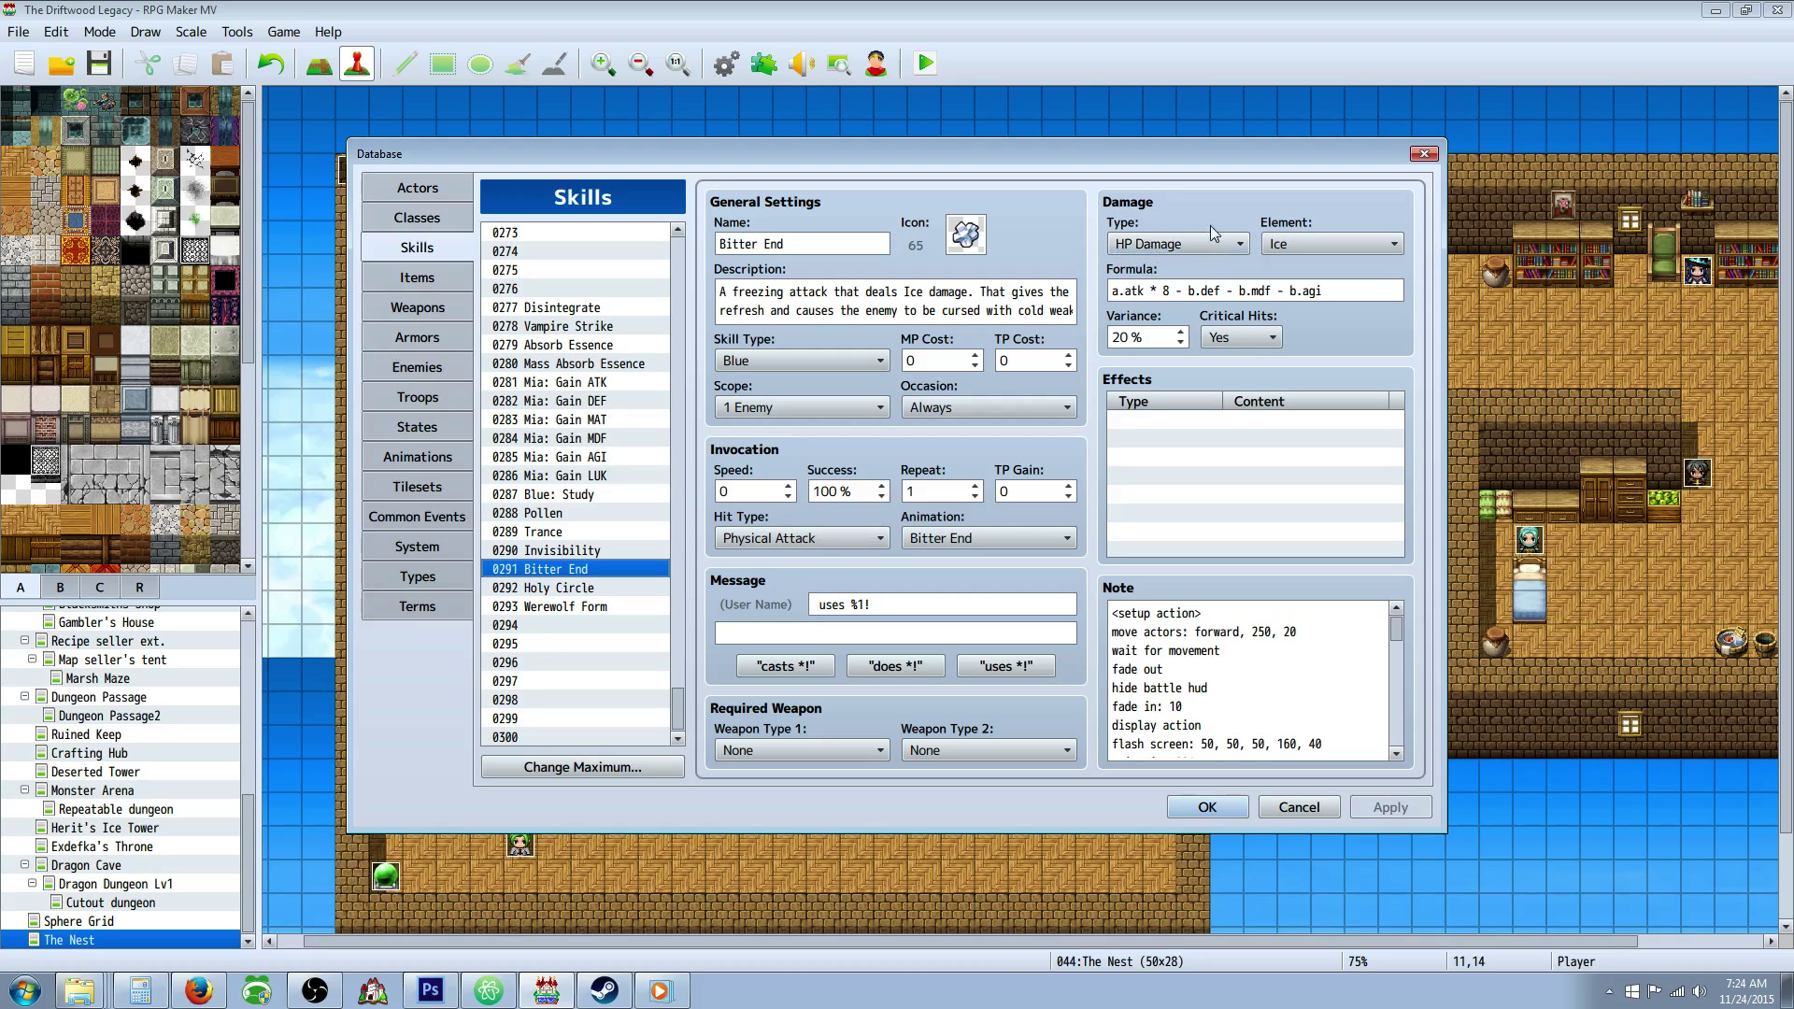
Select Bitter End's name and description, scroll the page, and focus the TP cost field
click(809, 254)
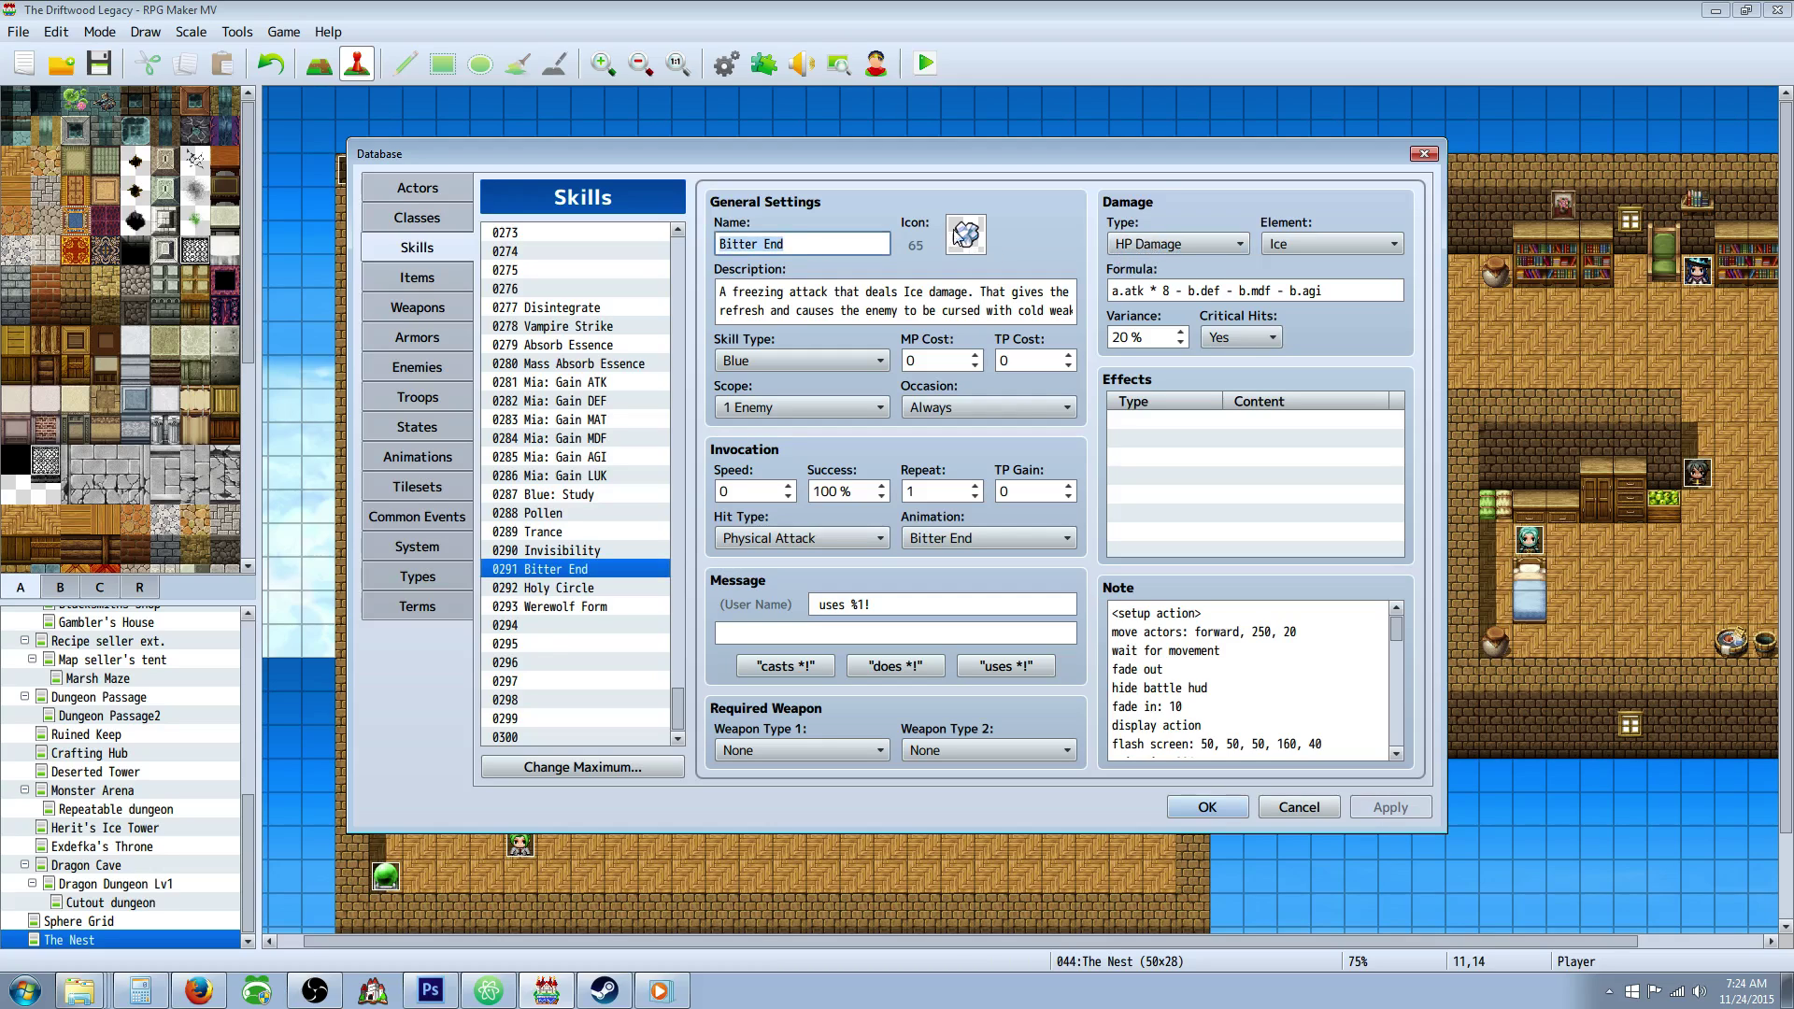
click(860, 300)
key(ctrl+a)
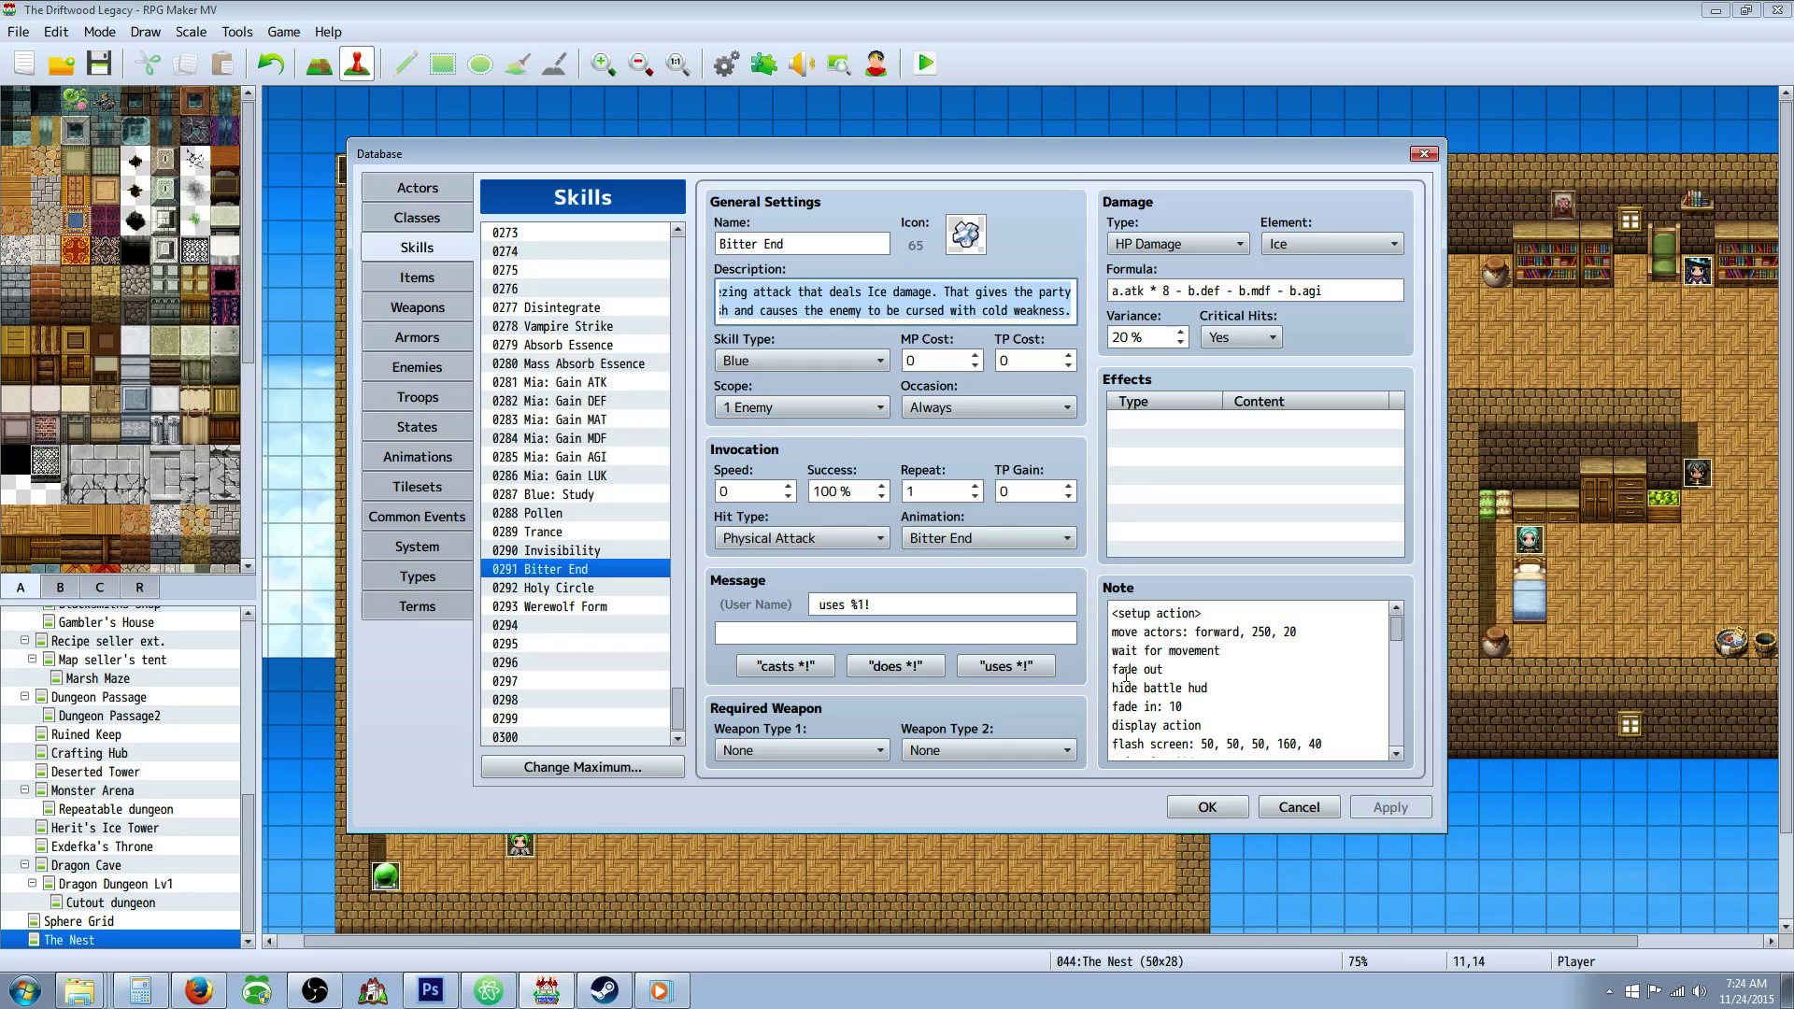
scroll(1159, 666, down, 4)
scroll(1159, 665, down, 2)
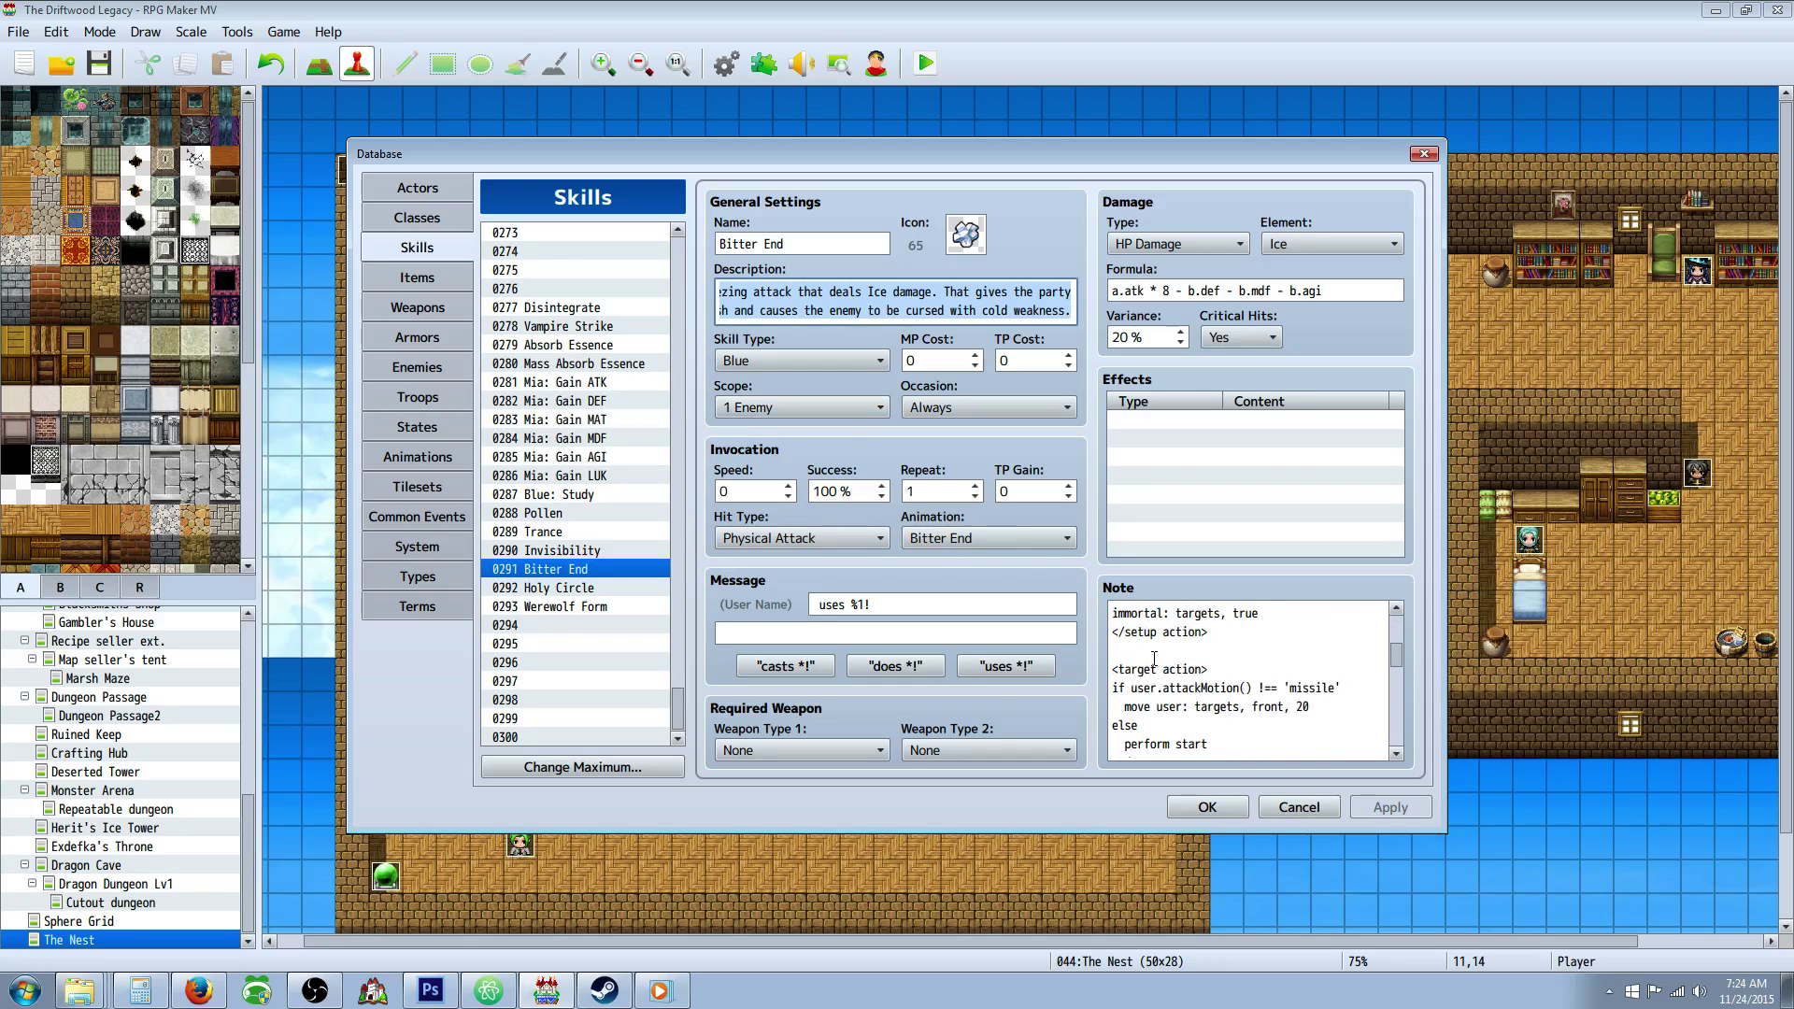
scroll(1155, 659, up, 3)
scroll(991, 539, up, 1)
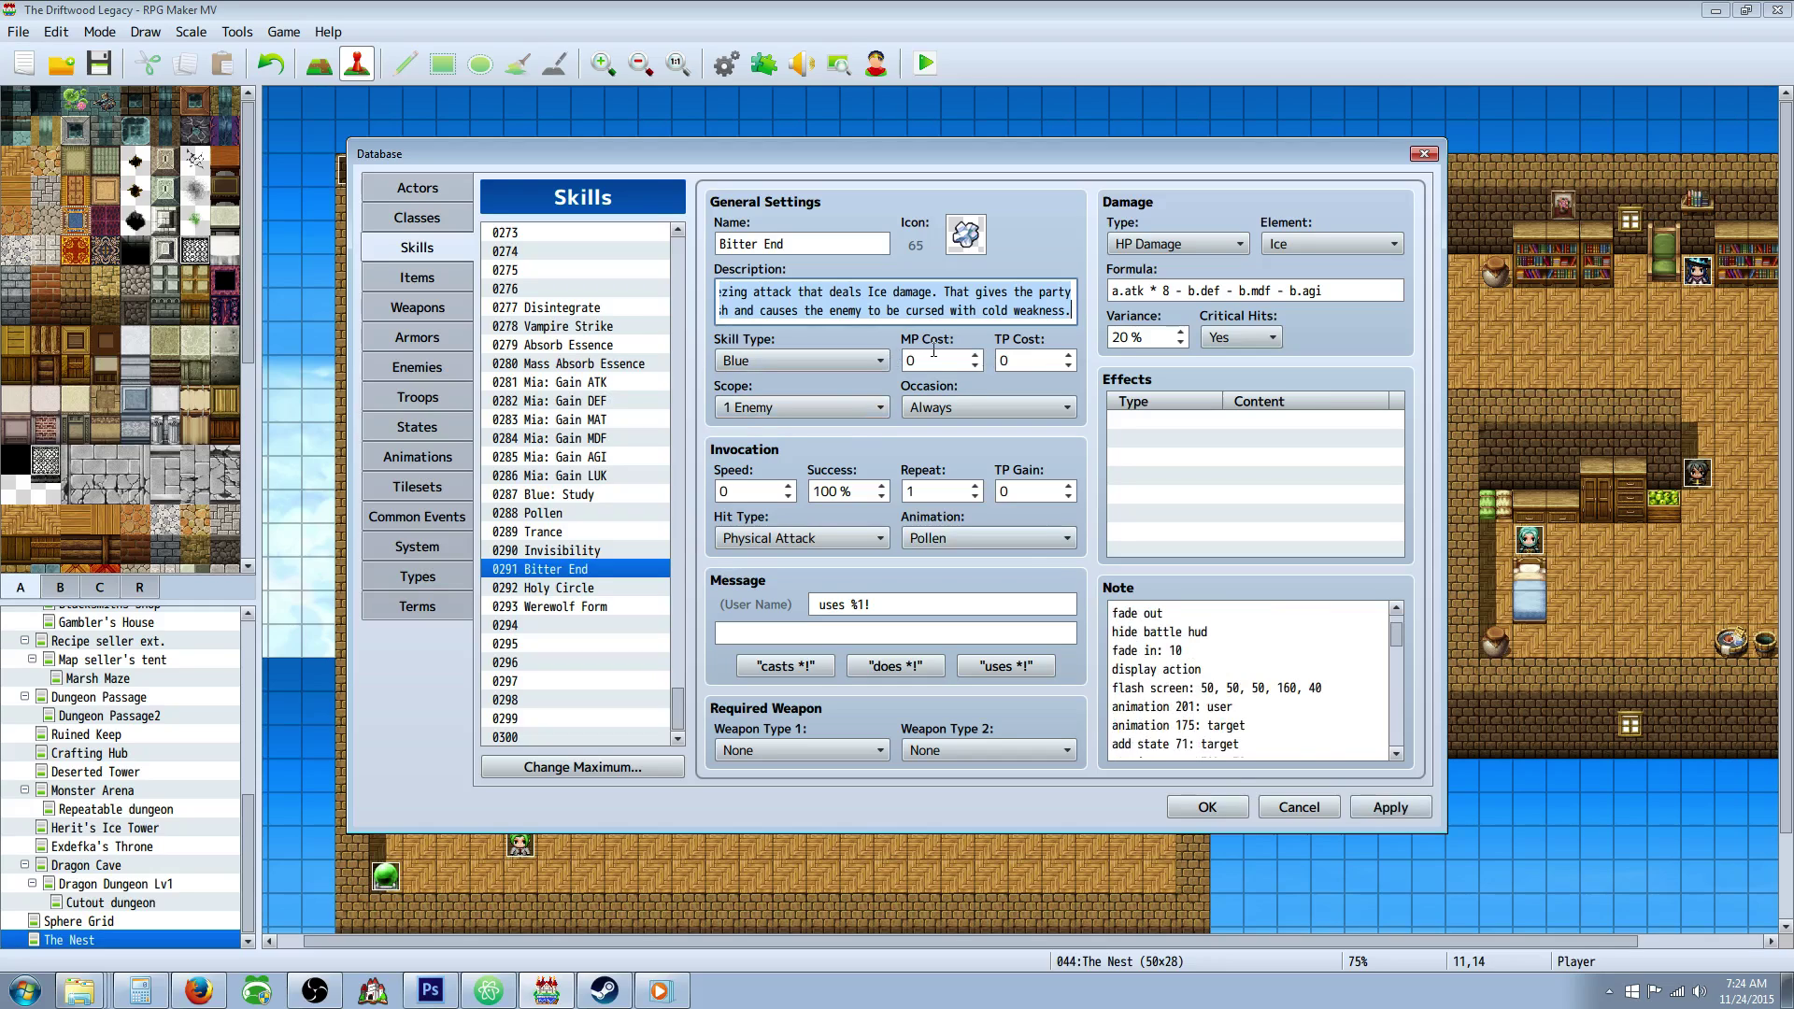
click(1010, 361)
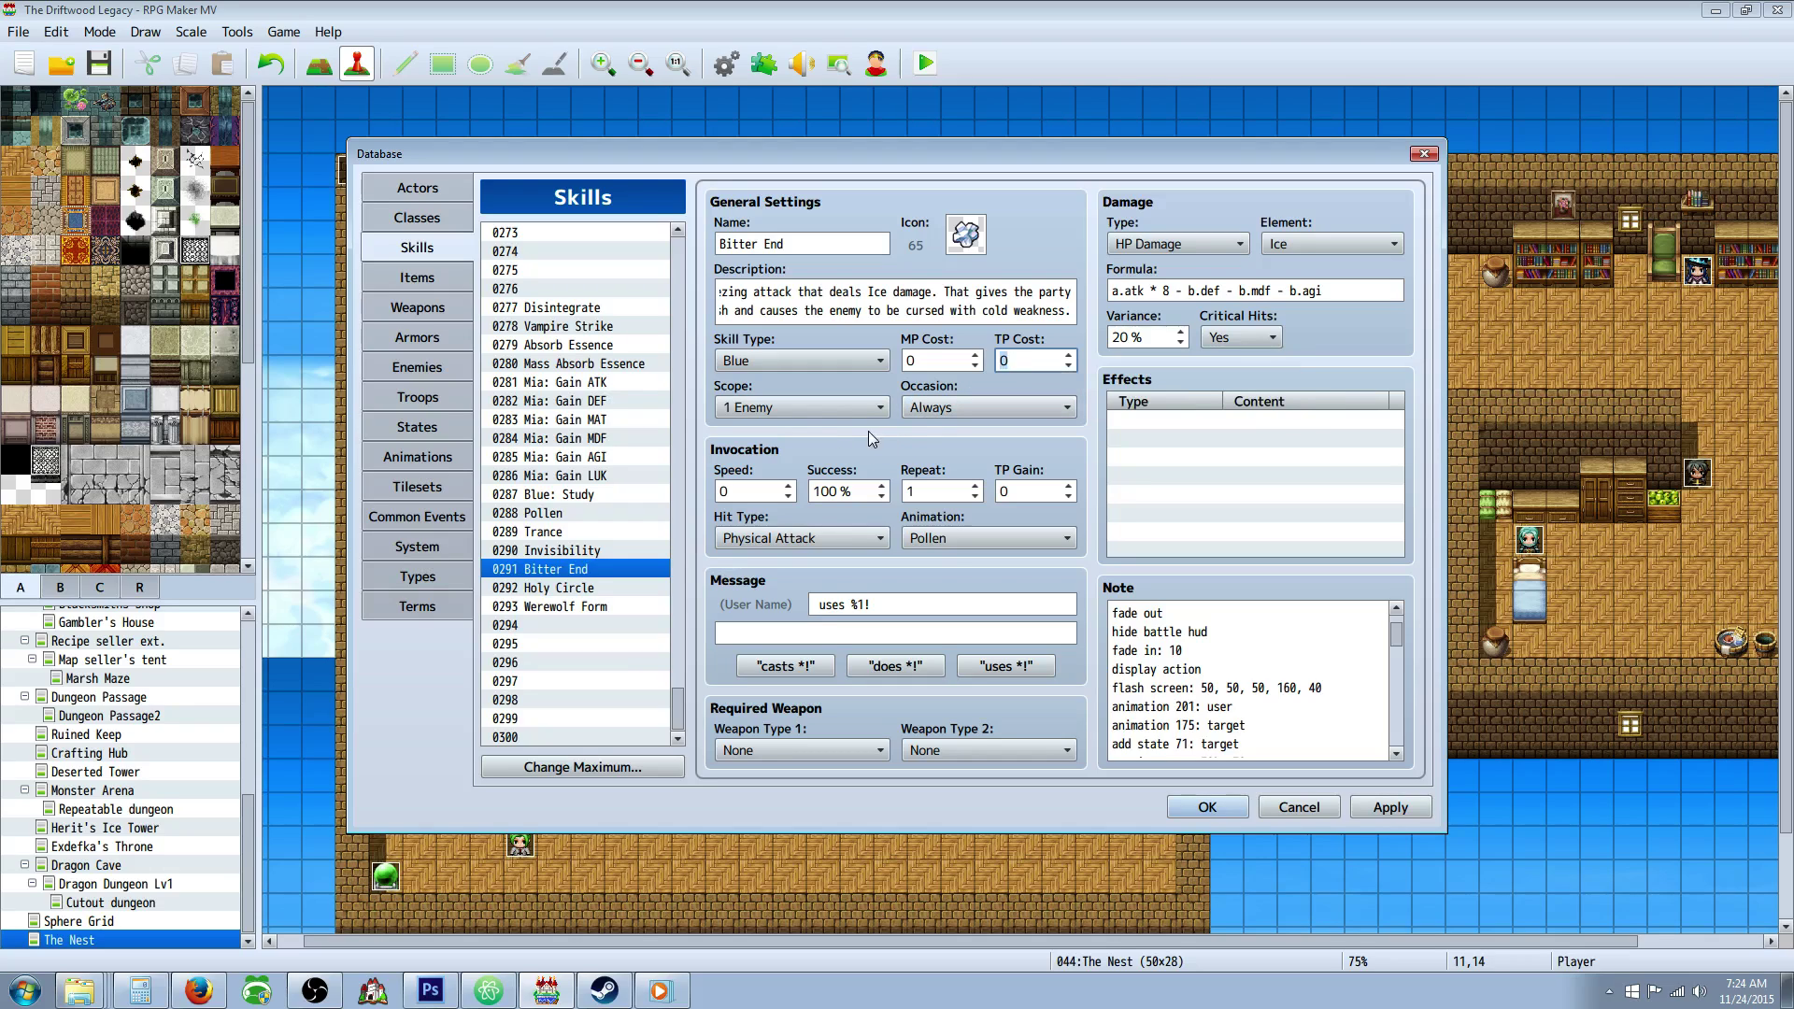
Set Occasion to Battle Screen, then highlight b.def - b.mdf - b.agi in the damage formula
click(944, 415)
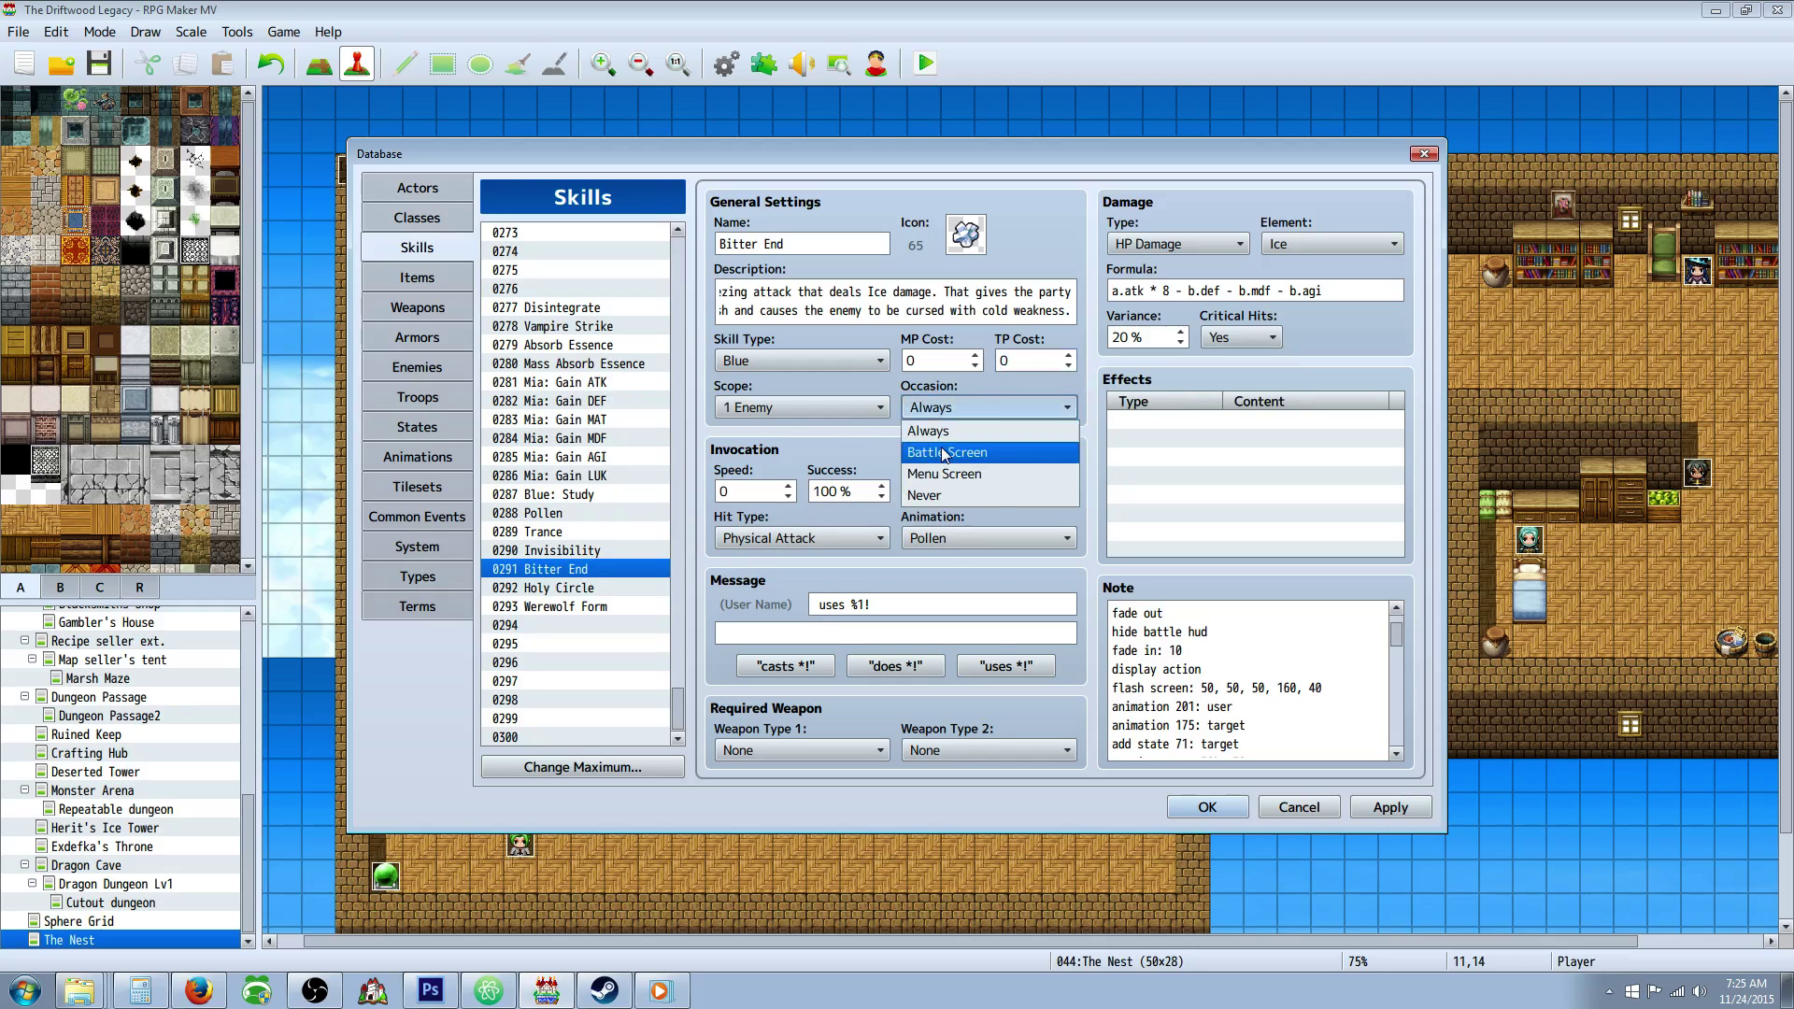
click(944, 450)
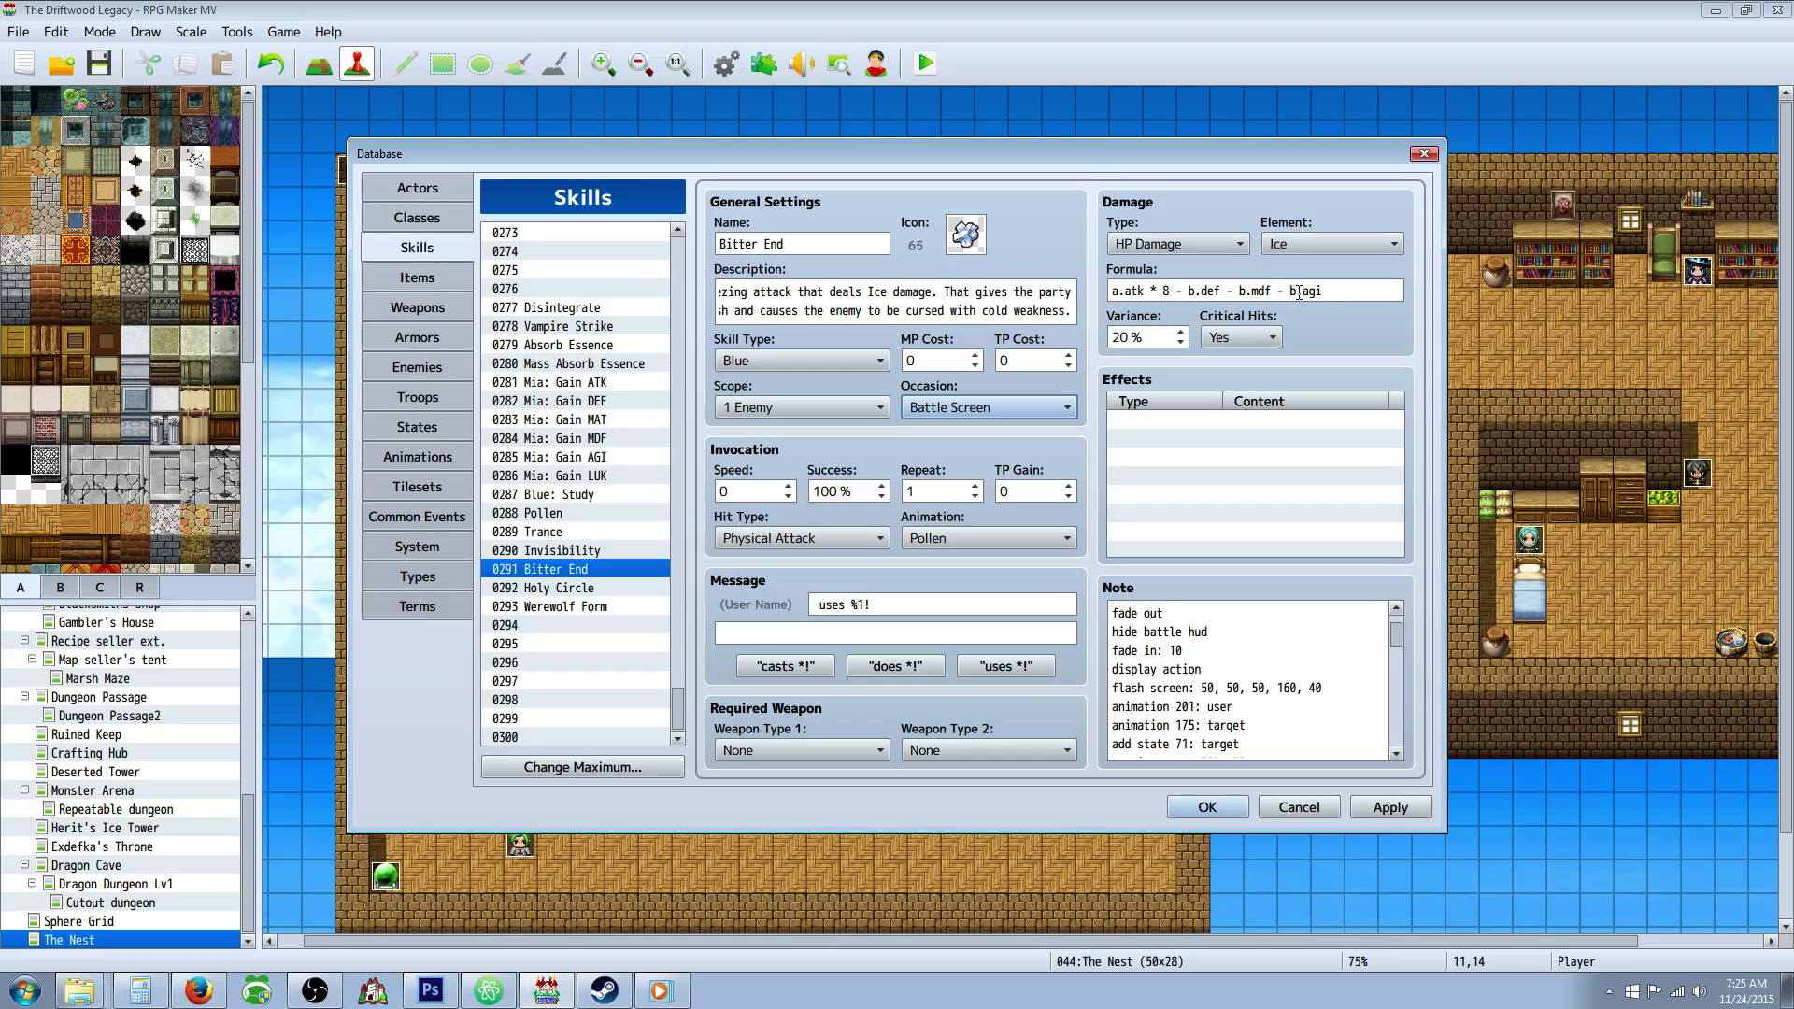
click(1332, 293)
drag(1331, 293, 1189, 290)
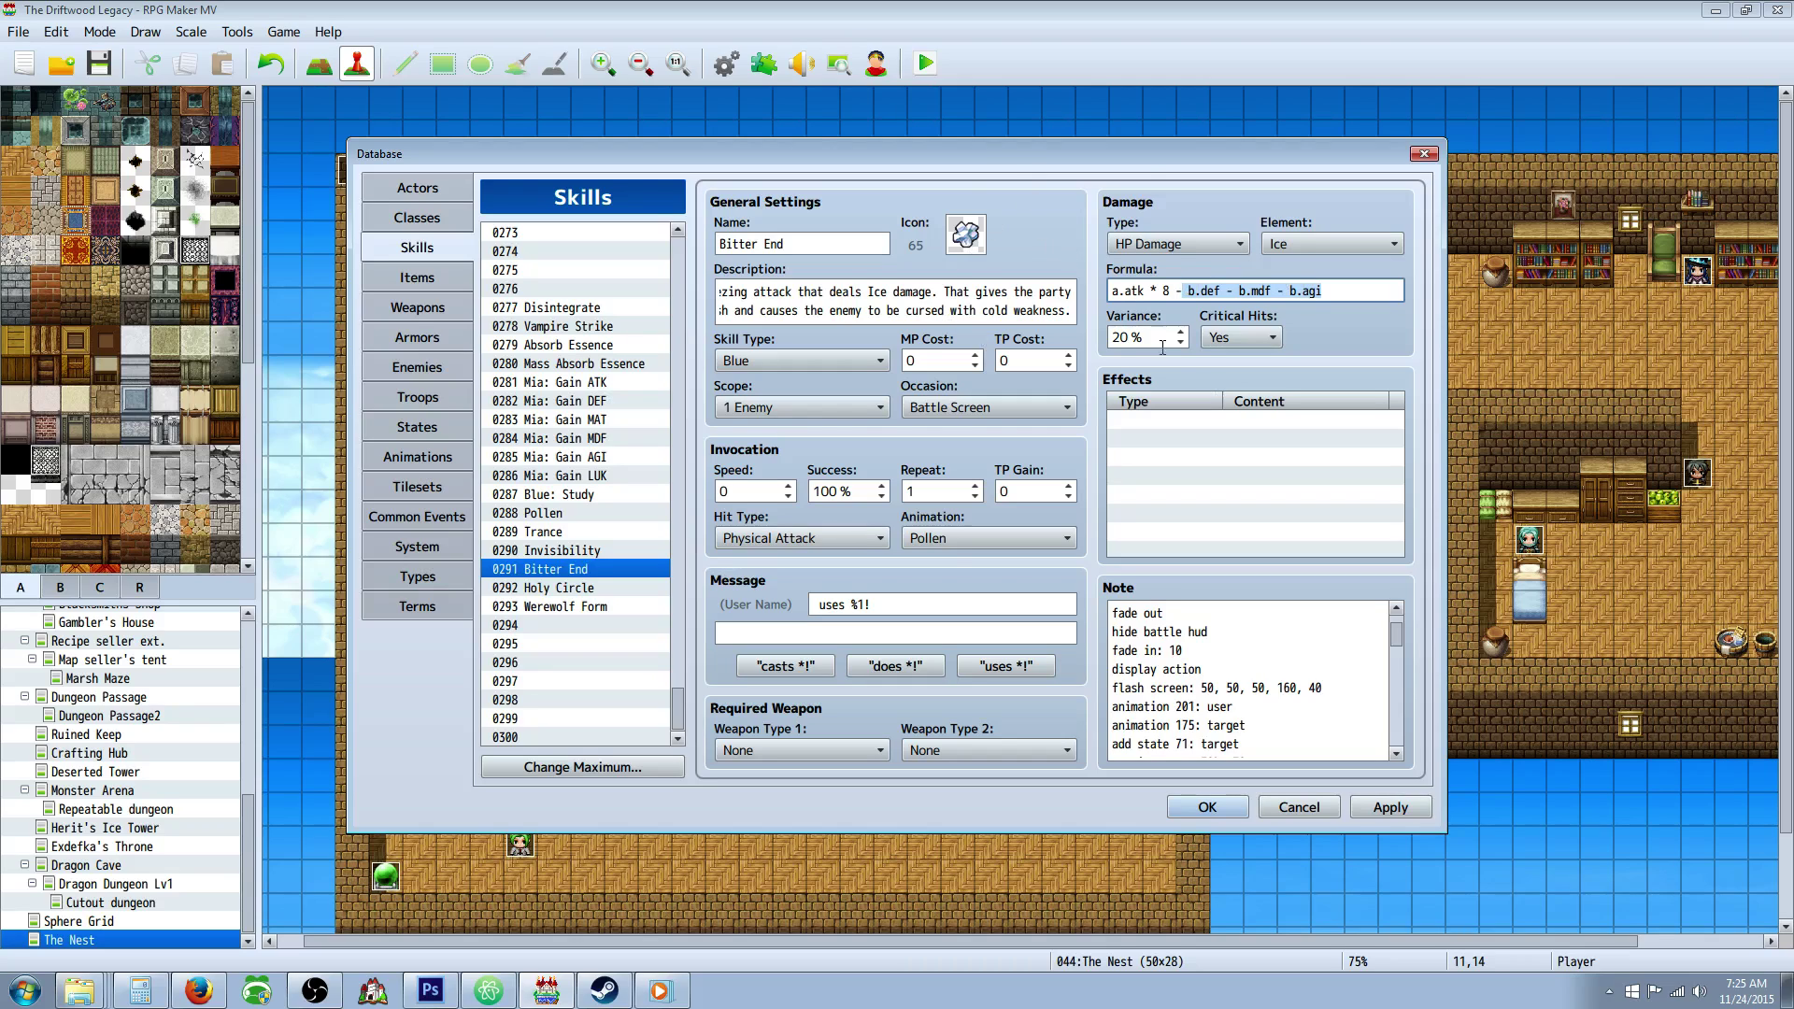
click(1157, 292)
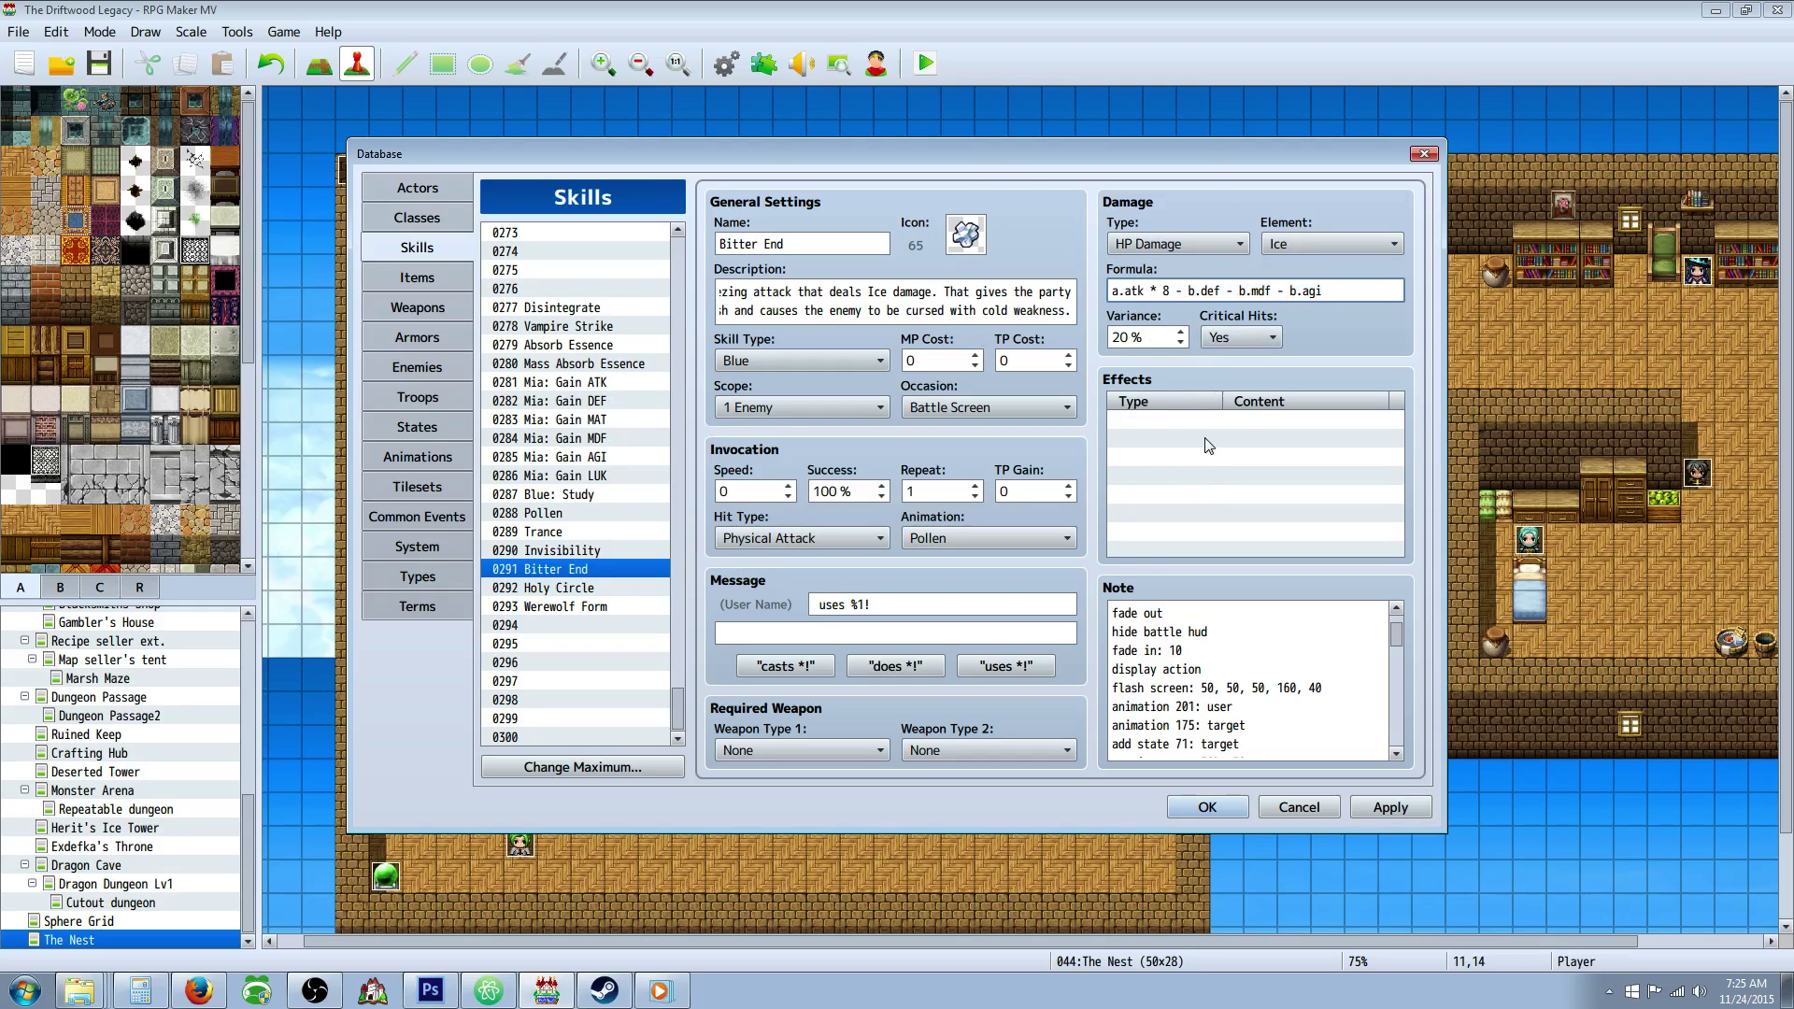
click(1169, 422)
click(1203, 633)
key(ctrl+a)
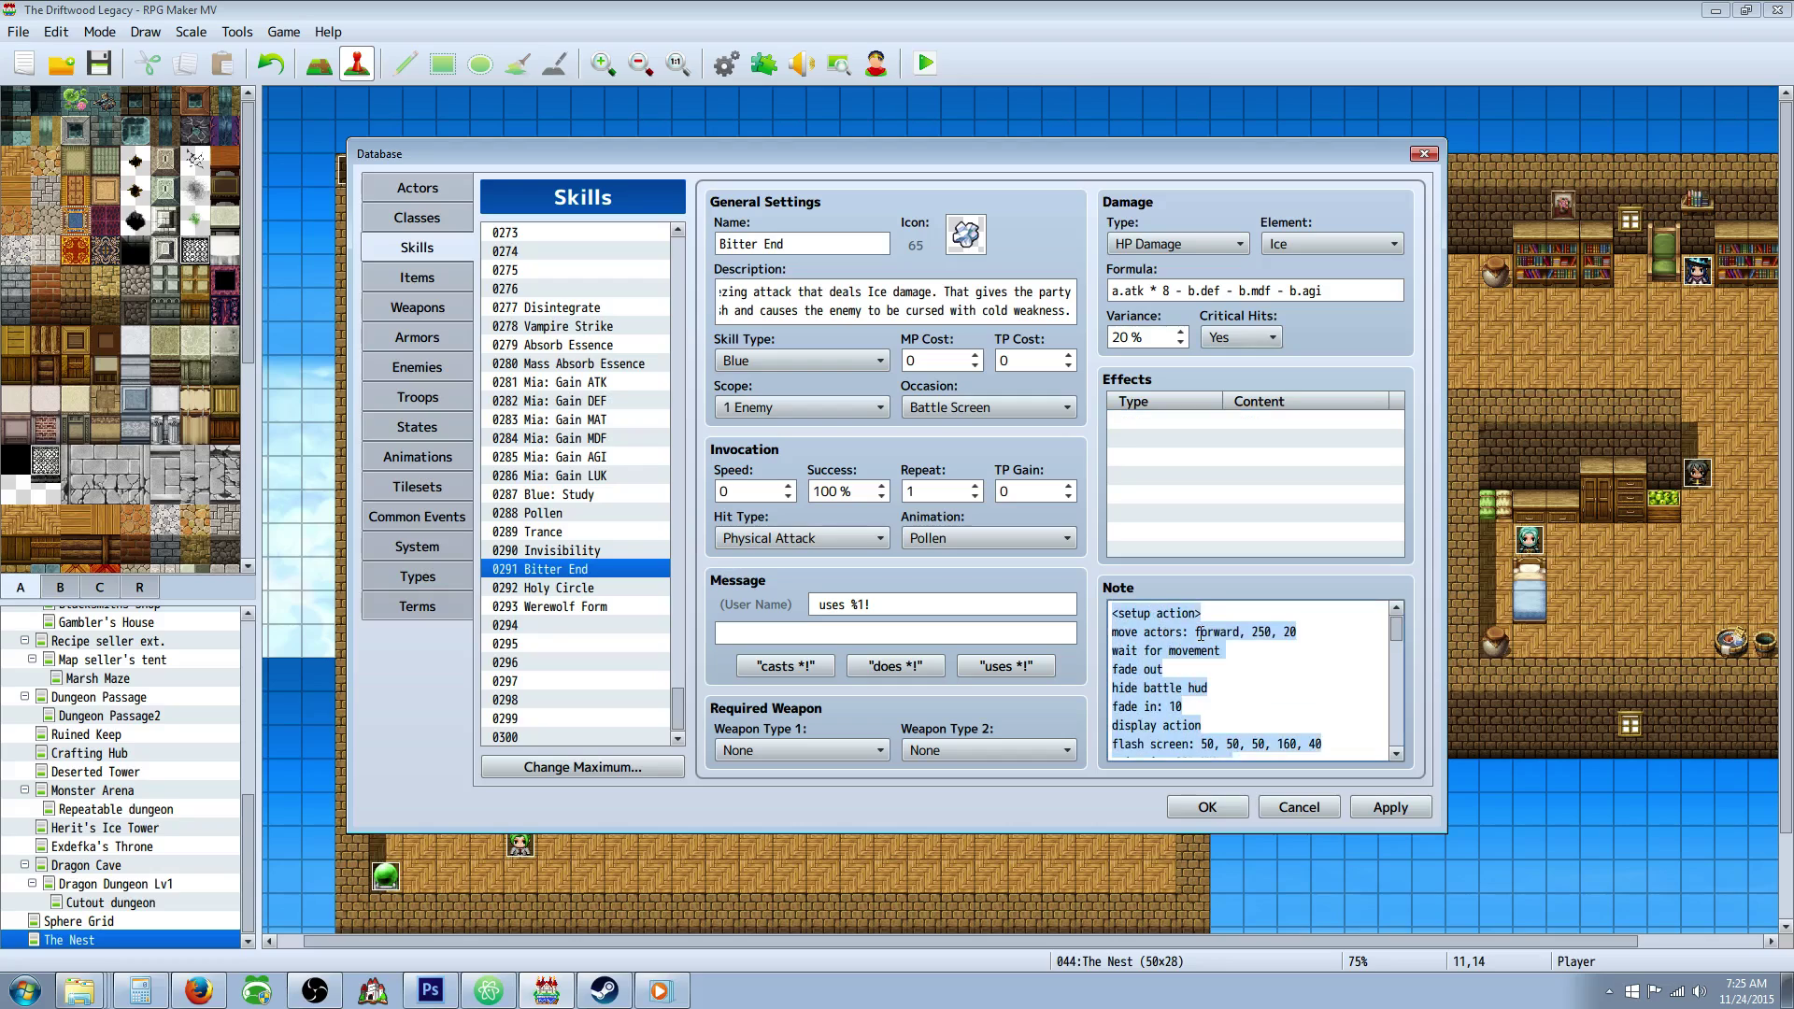
click(1213, 611)
drag(1215, 611, 1092, 612)
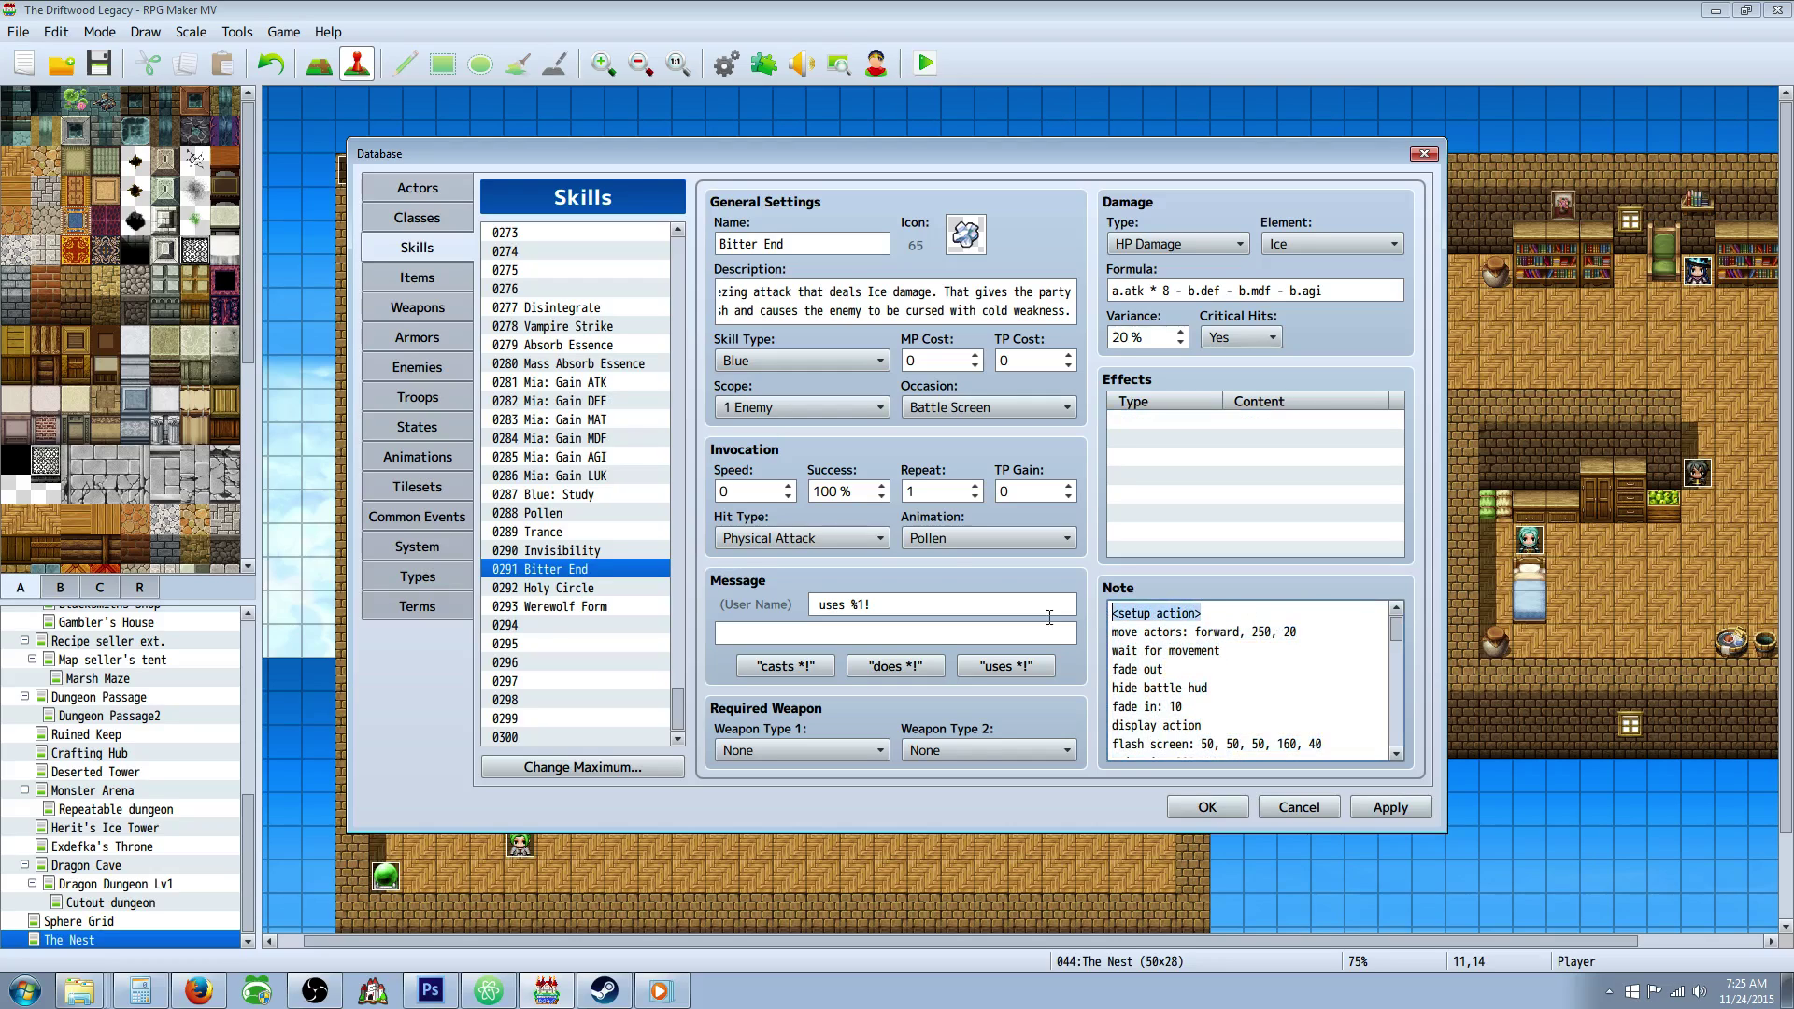
click(1131, 615)
scroll(1183, 654, down, 1)
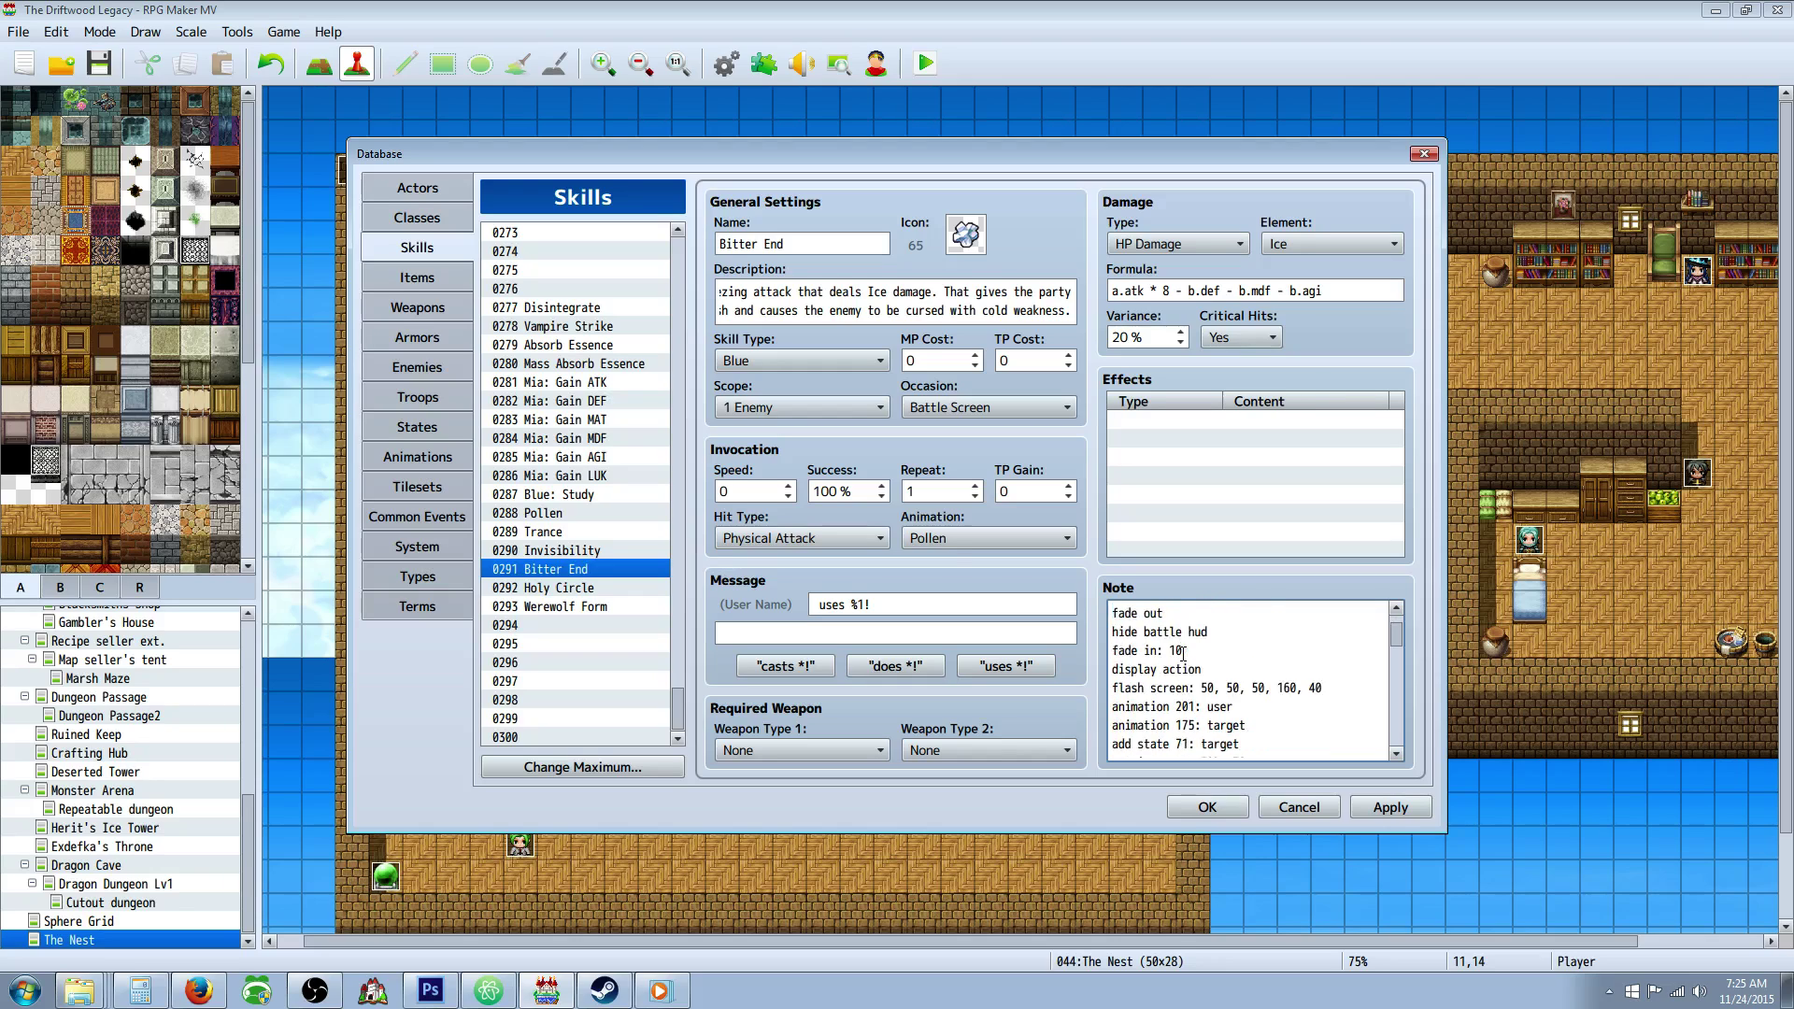
scroll(1183, 655, down, 1)
scroll(1183, 655, up, 2)
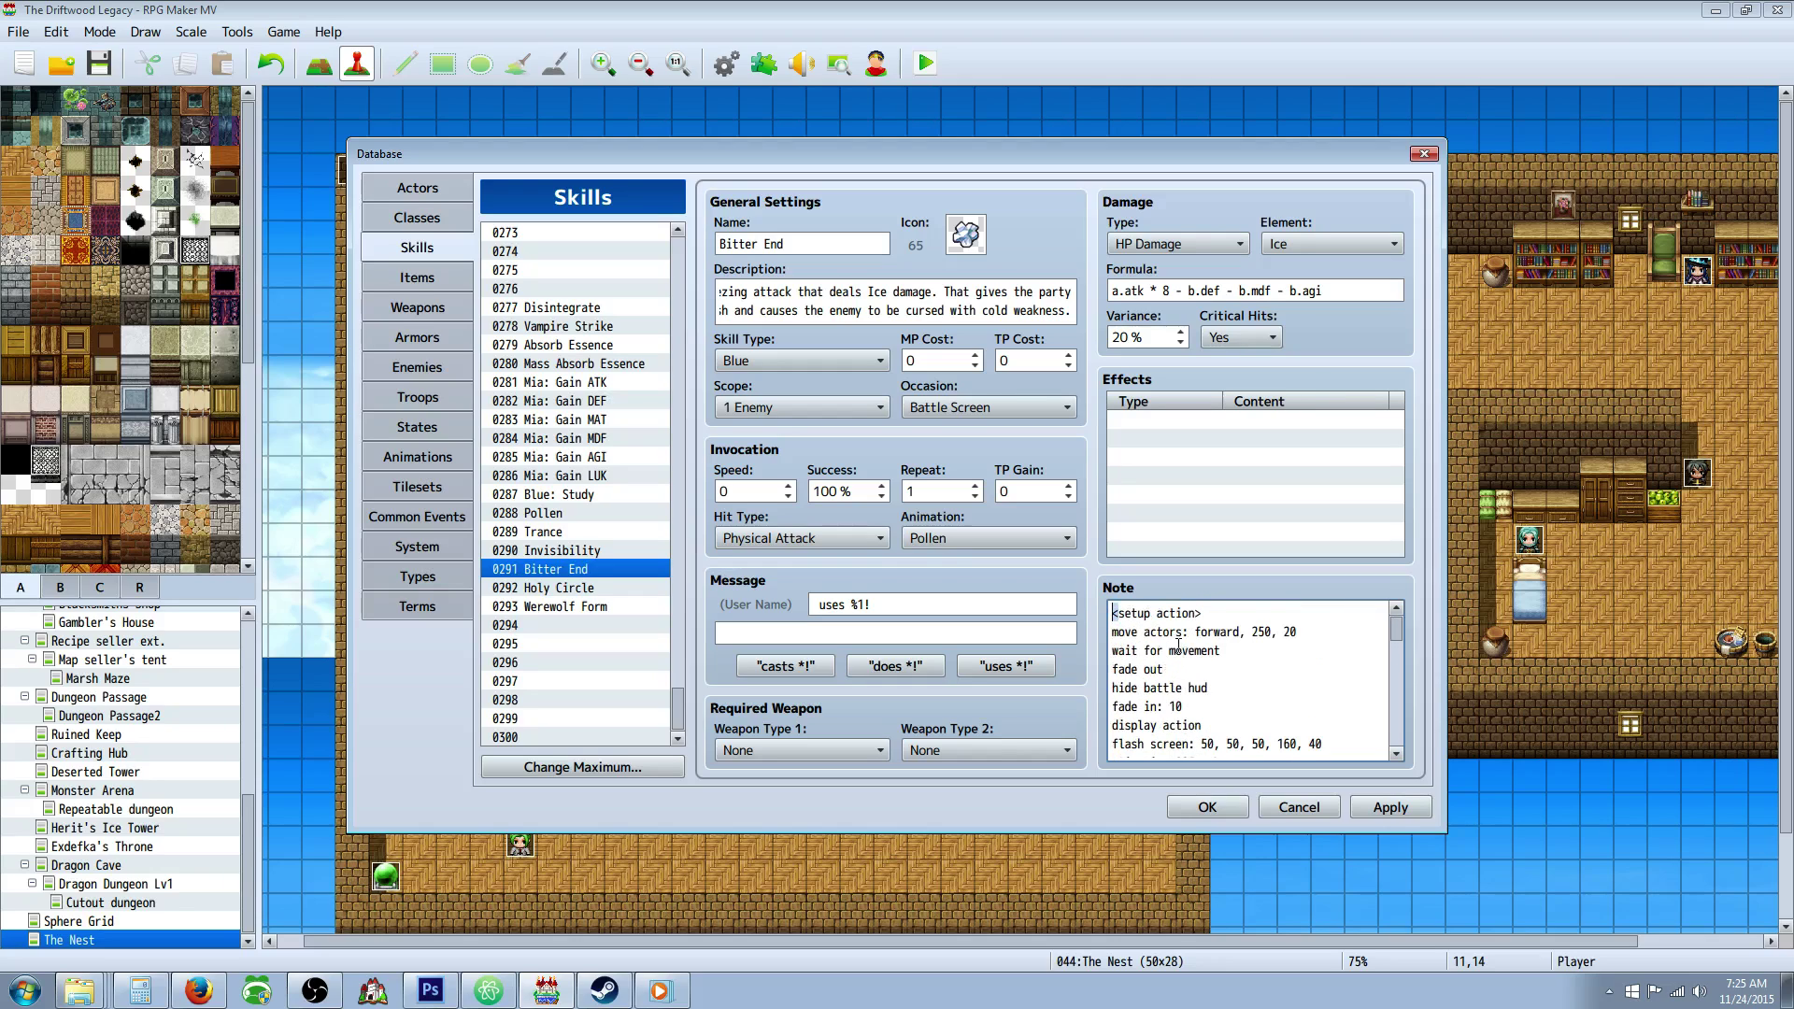
drag(1203, 615, 1099, 624)
scroll(1207, 613, down, 4)
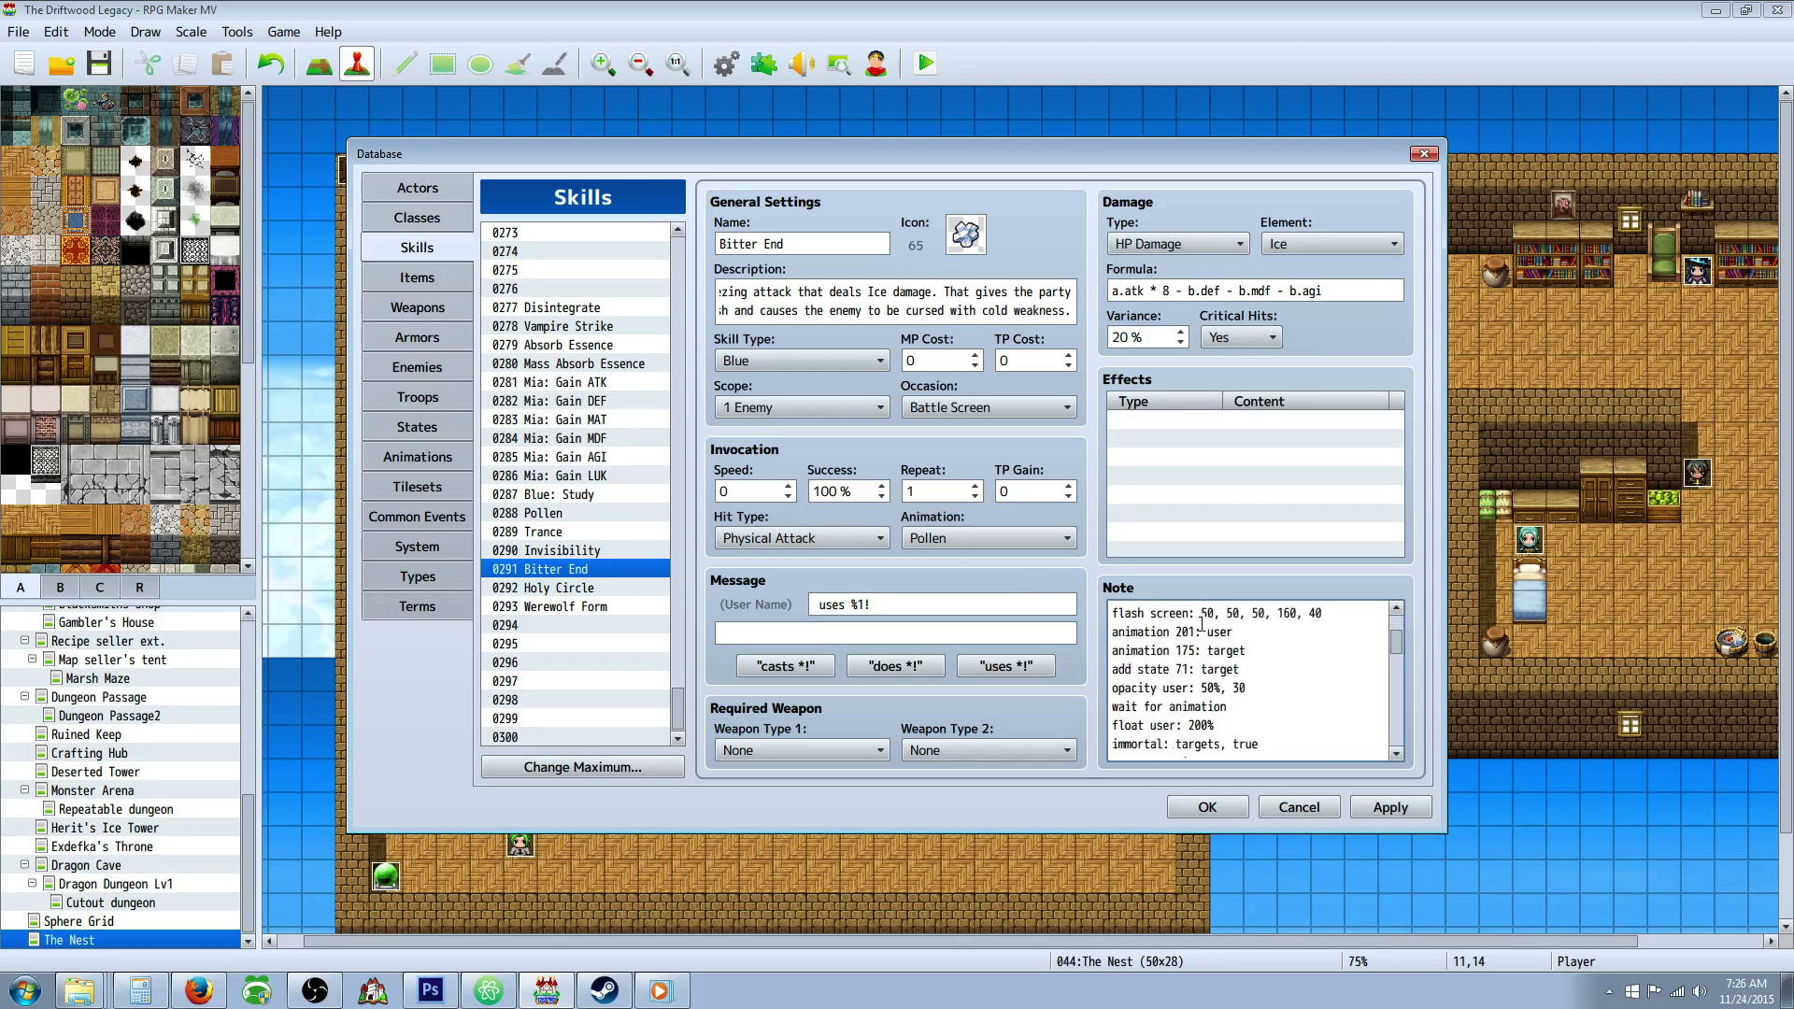
scroll(1176, 727, down, 2)
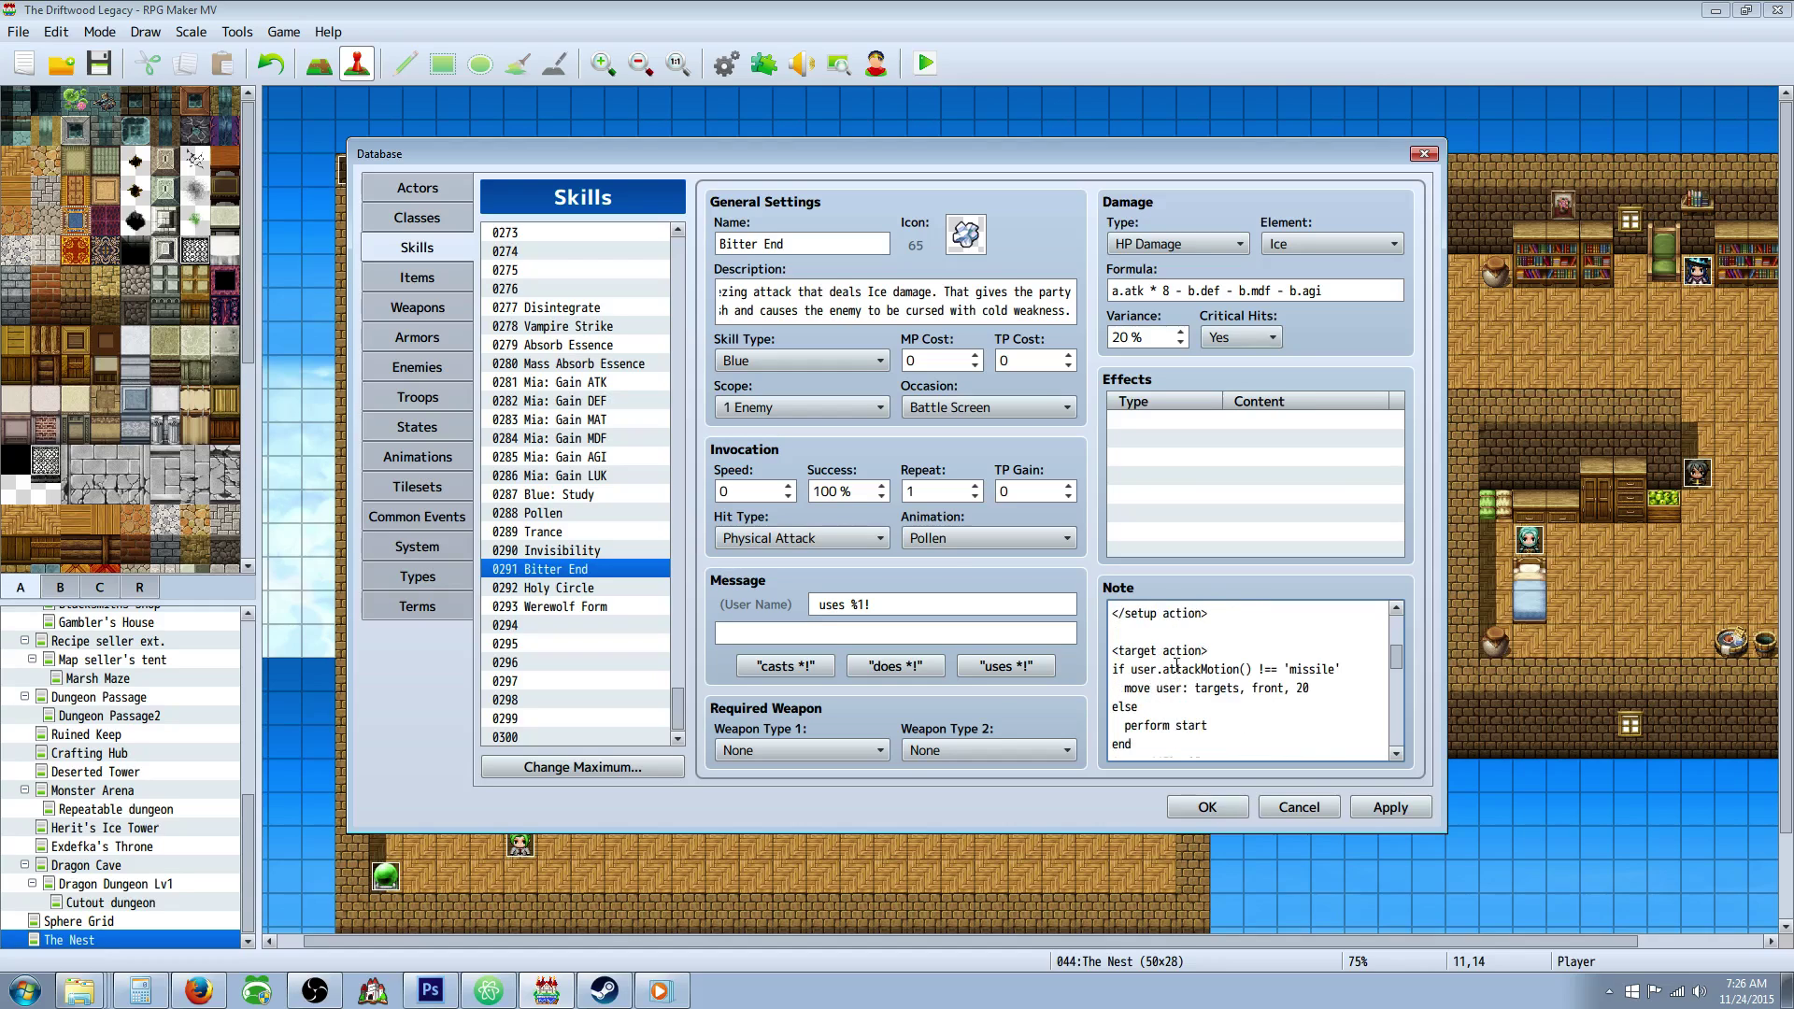
scroll(1160, 651, down, 3)
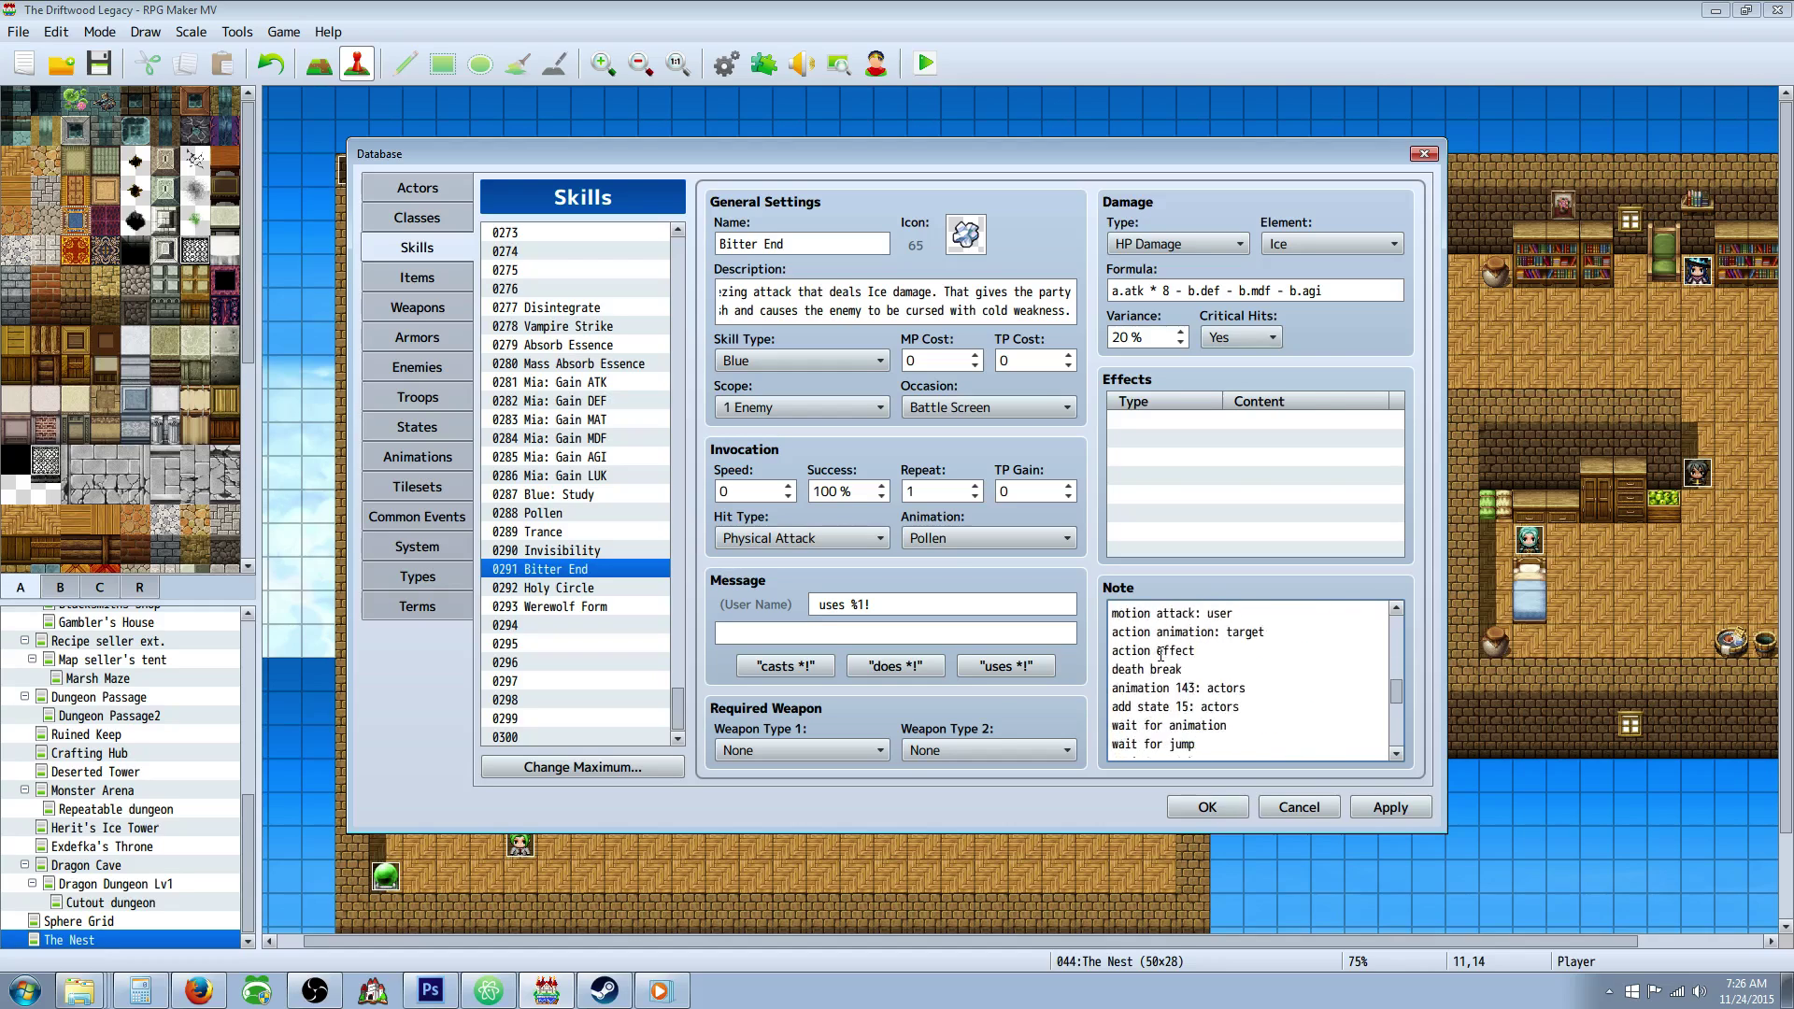
scroll(1161, 655, down, 5)
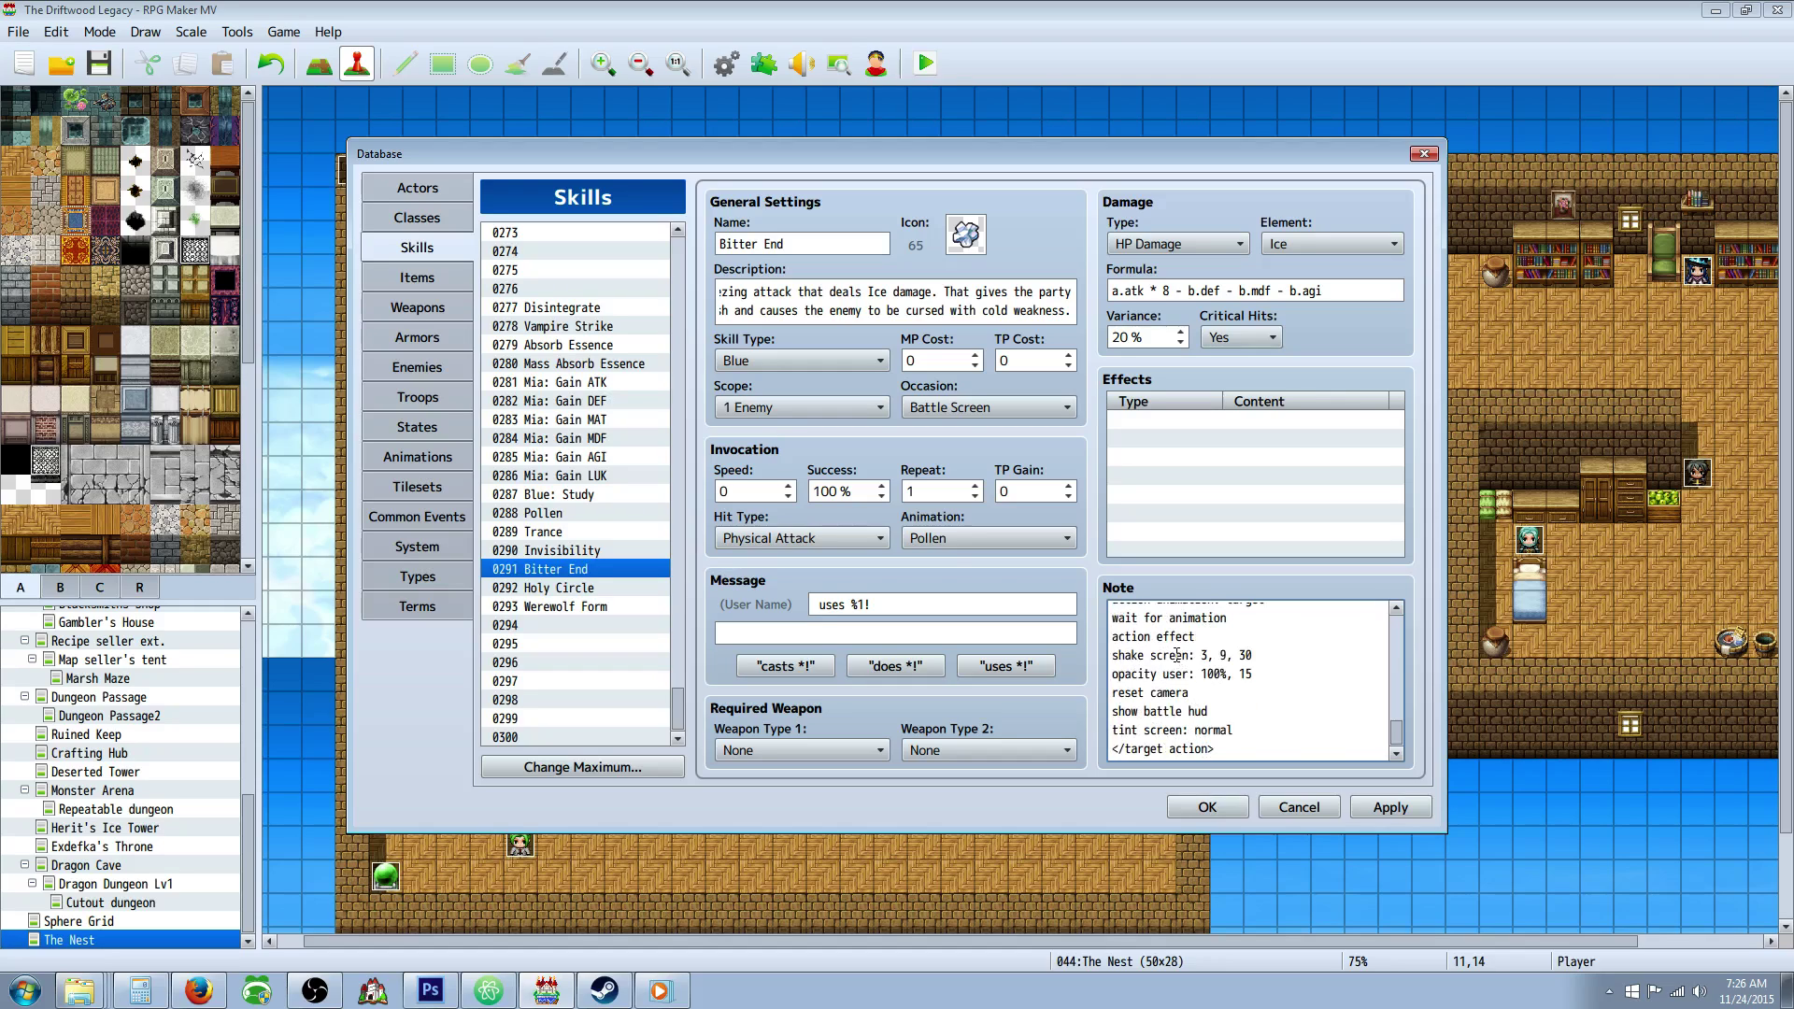
scroll(1187, 674, up, 8)
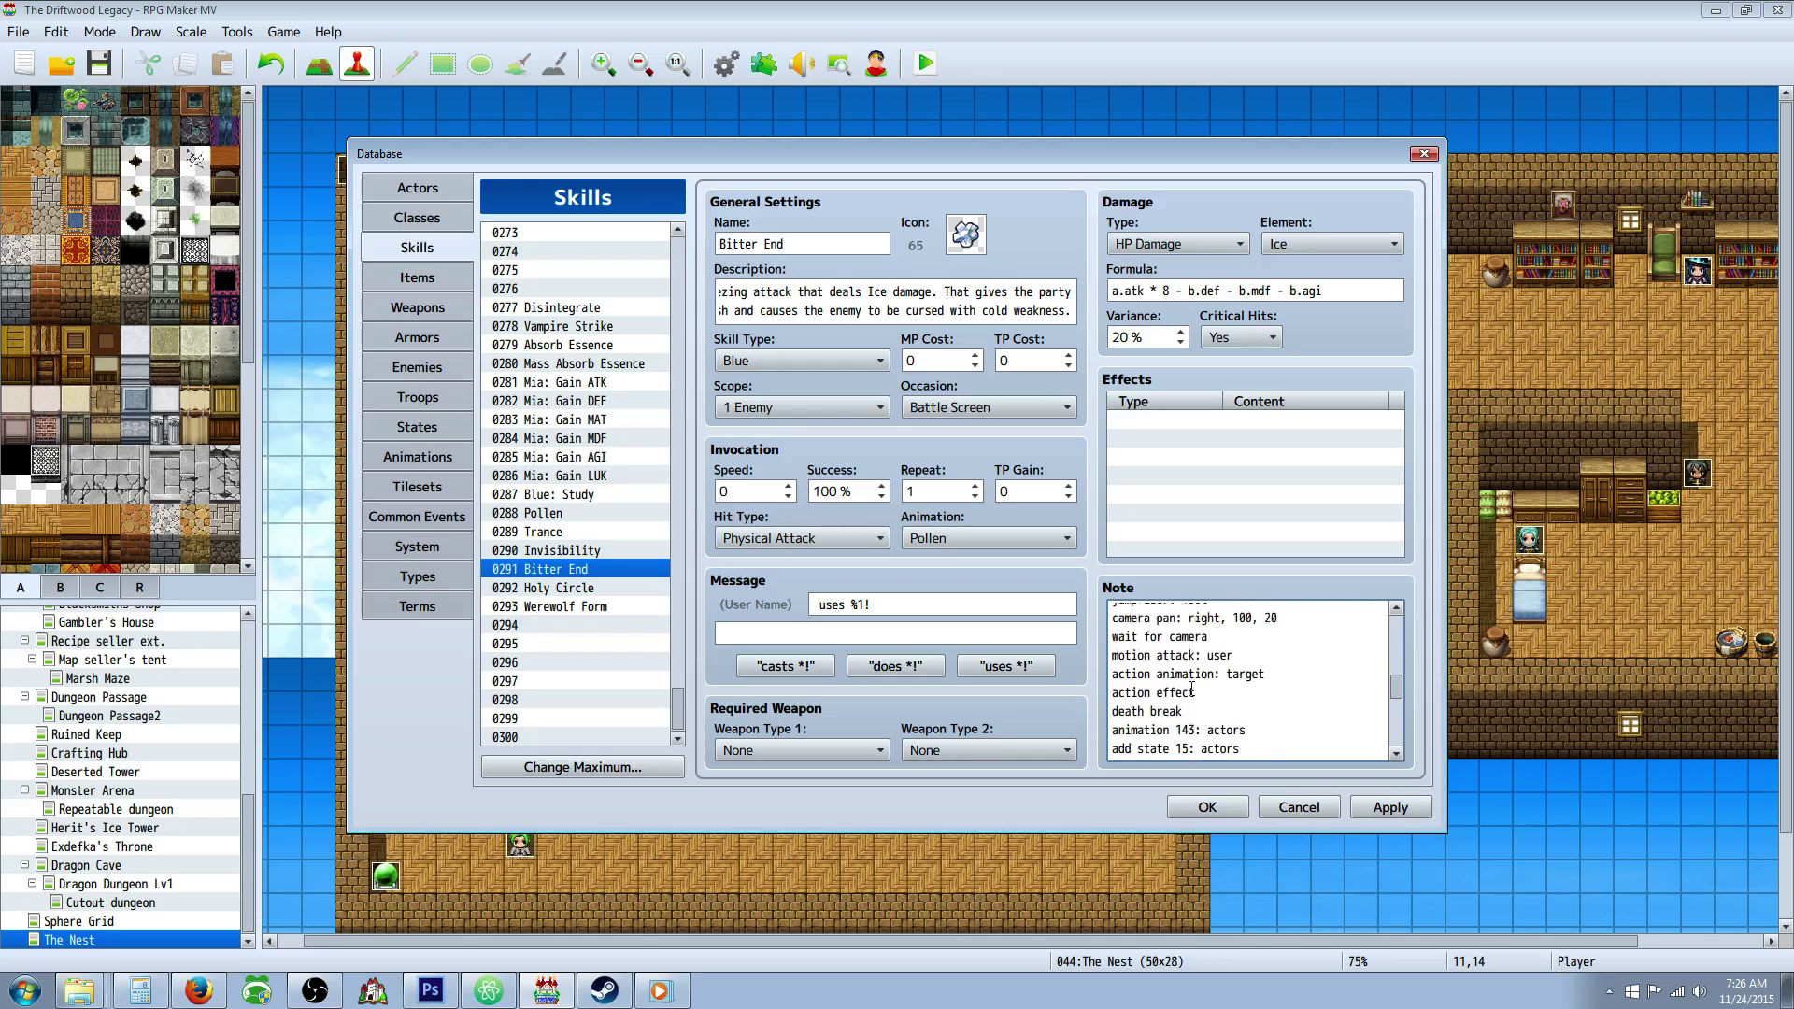
scroll(1192, 689, up, 6)
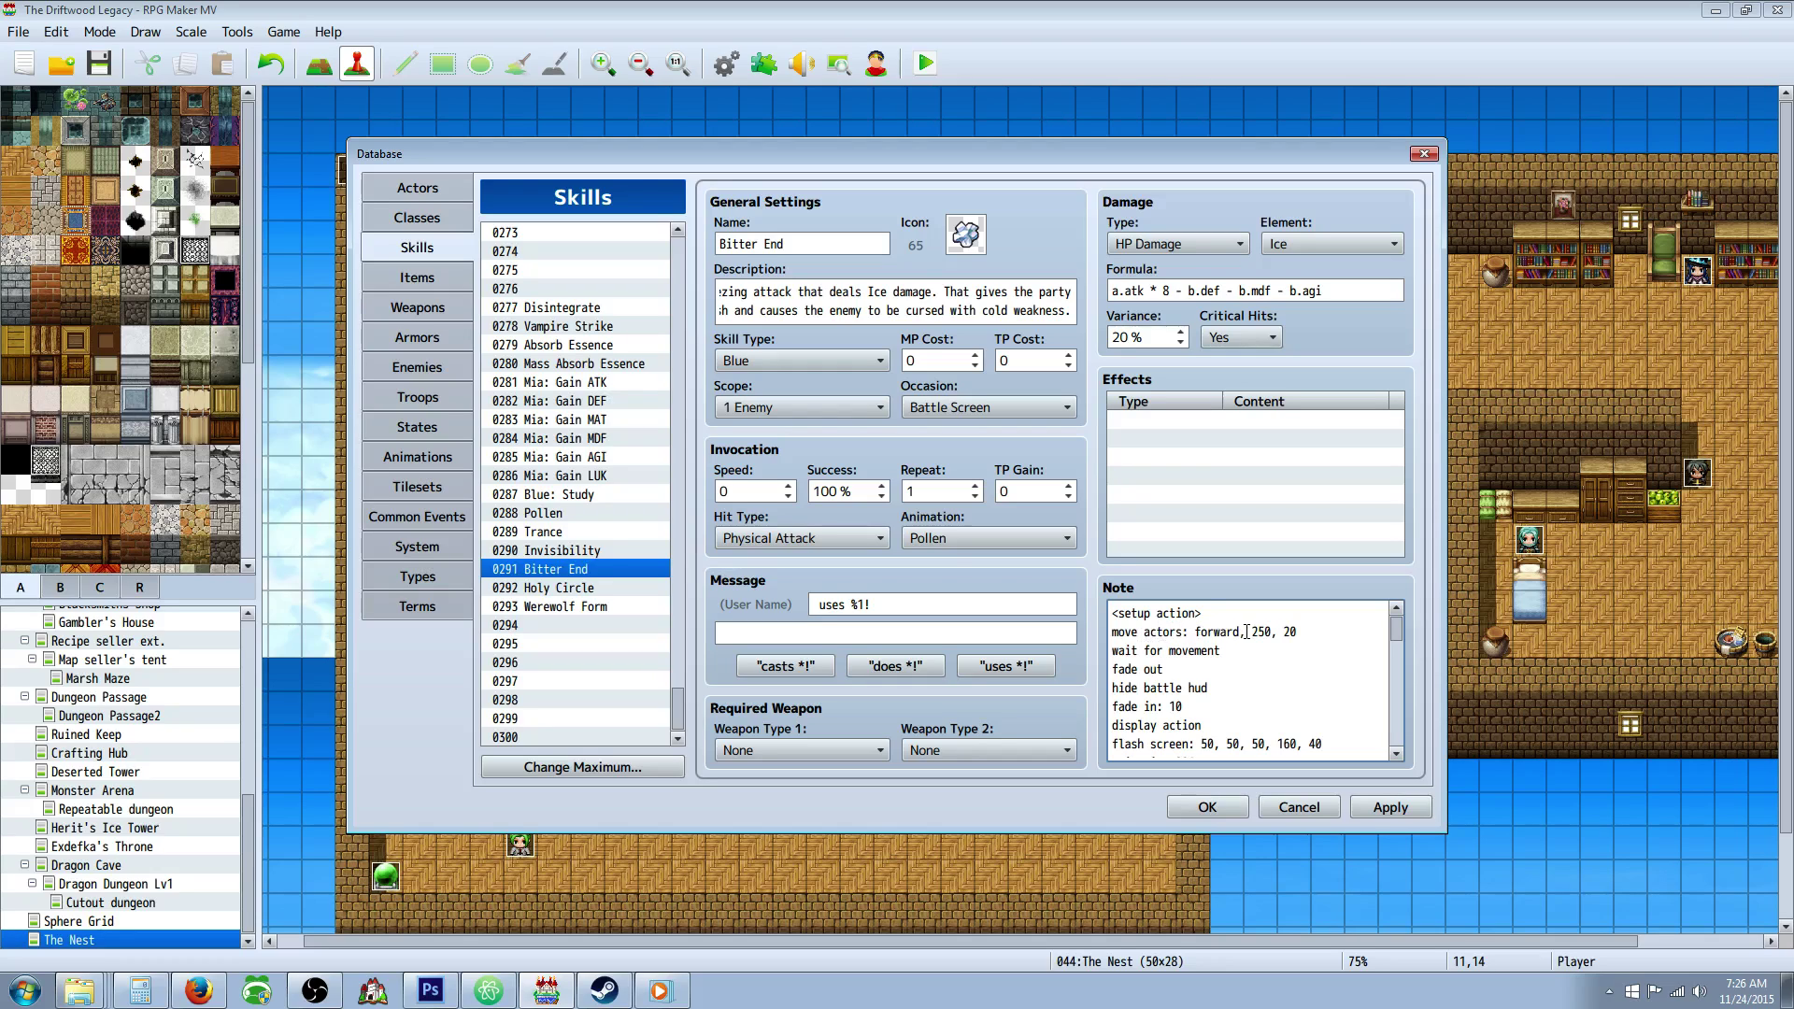
drag(1246, 633, 1112, 670)
click(1110, 652)
scroll(1179, 672, down, 1)
scroll(1151, 656, down, 1)
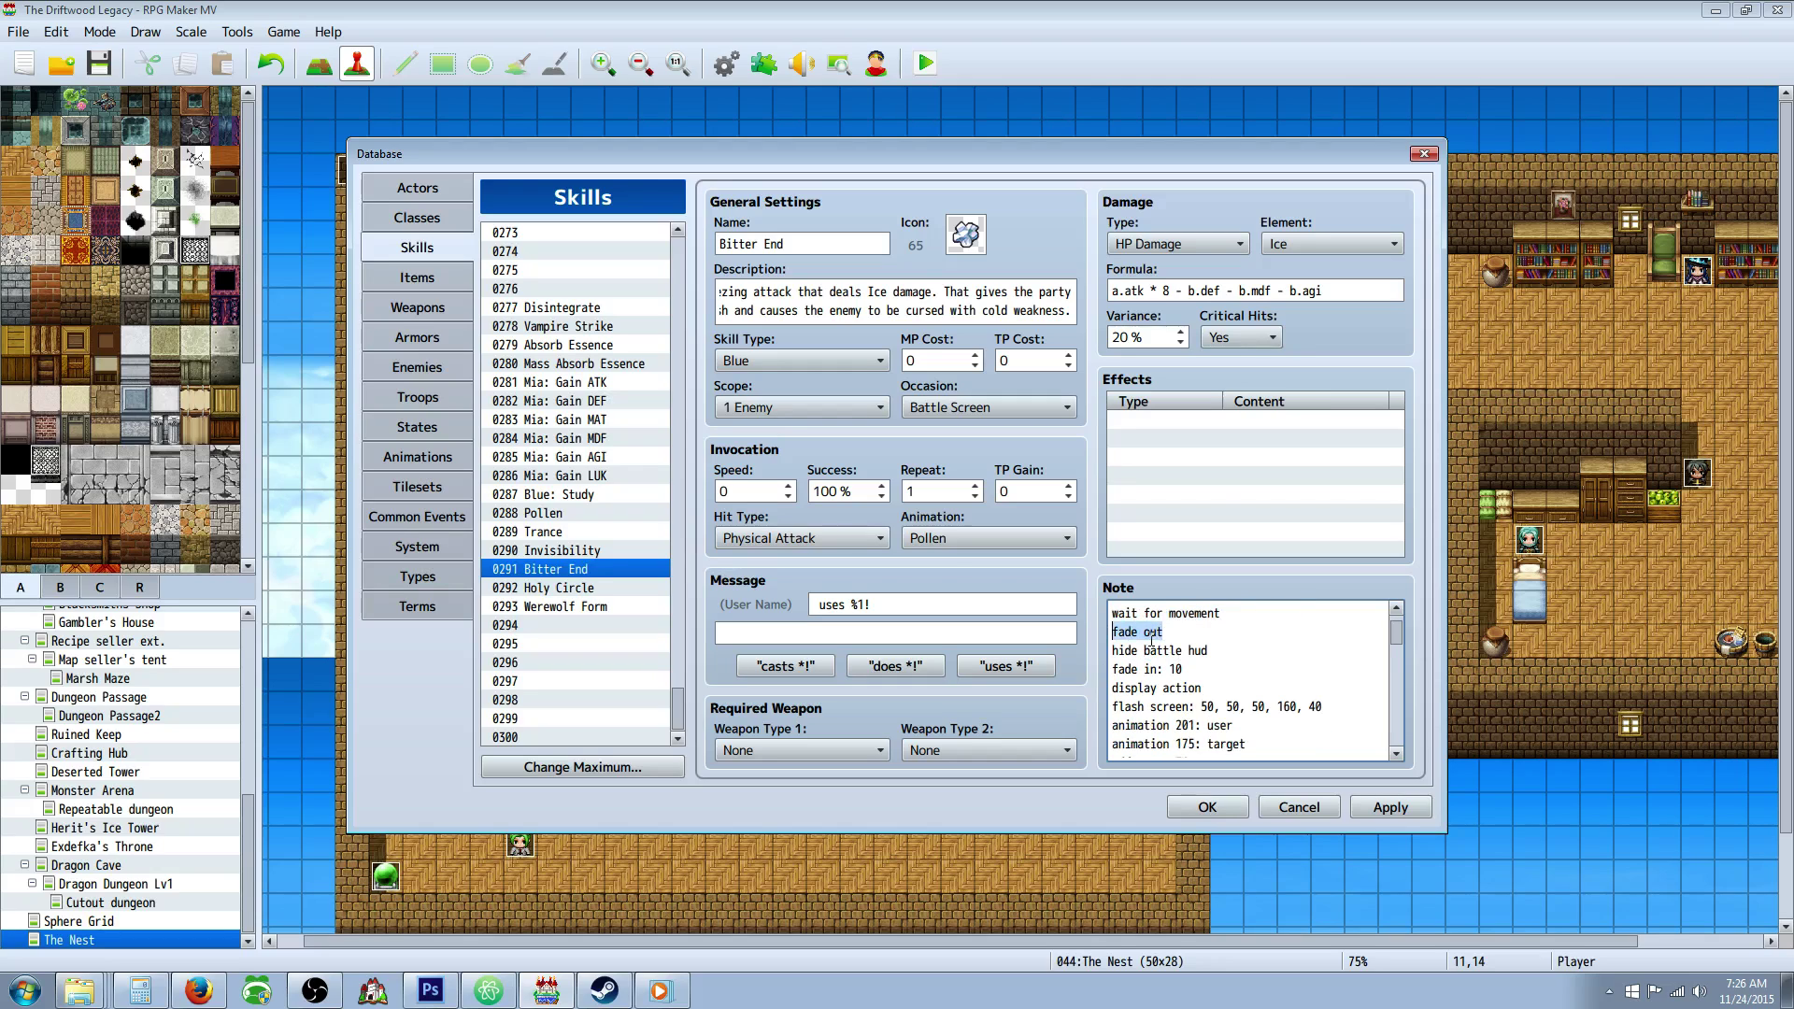
click(1162, 633)
triple_click(1181, 651)
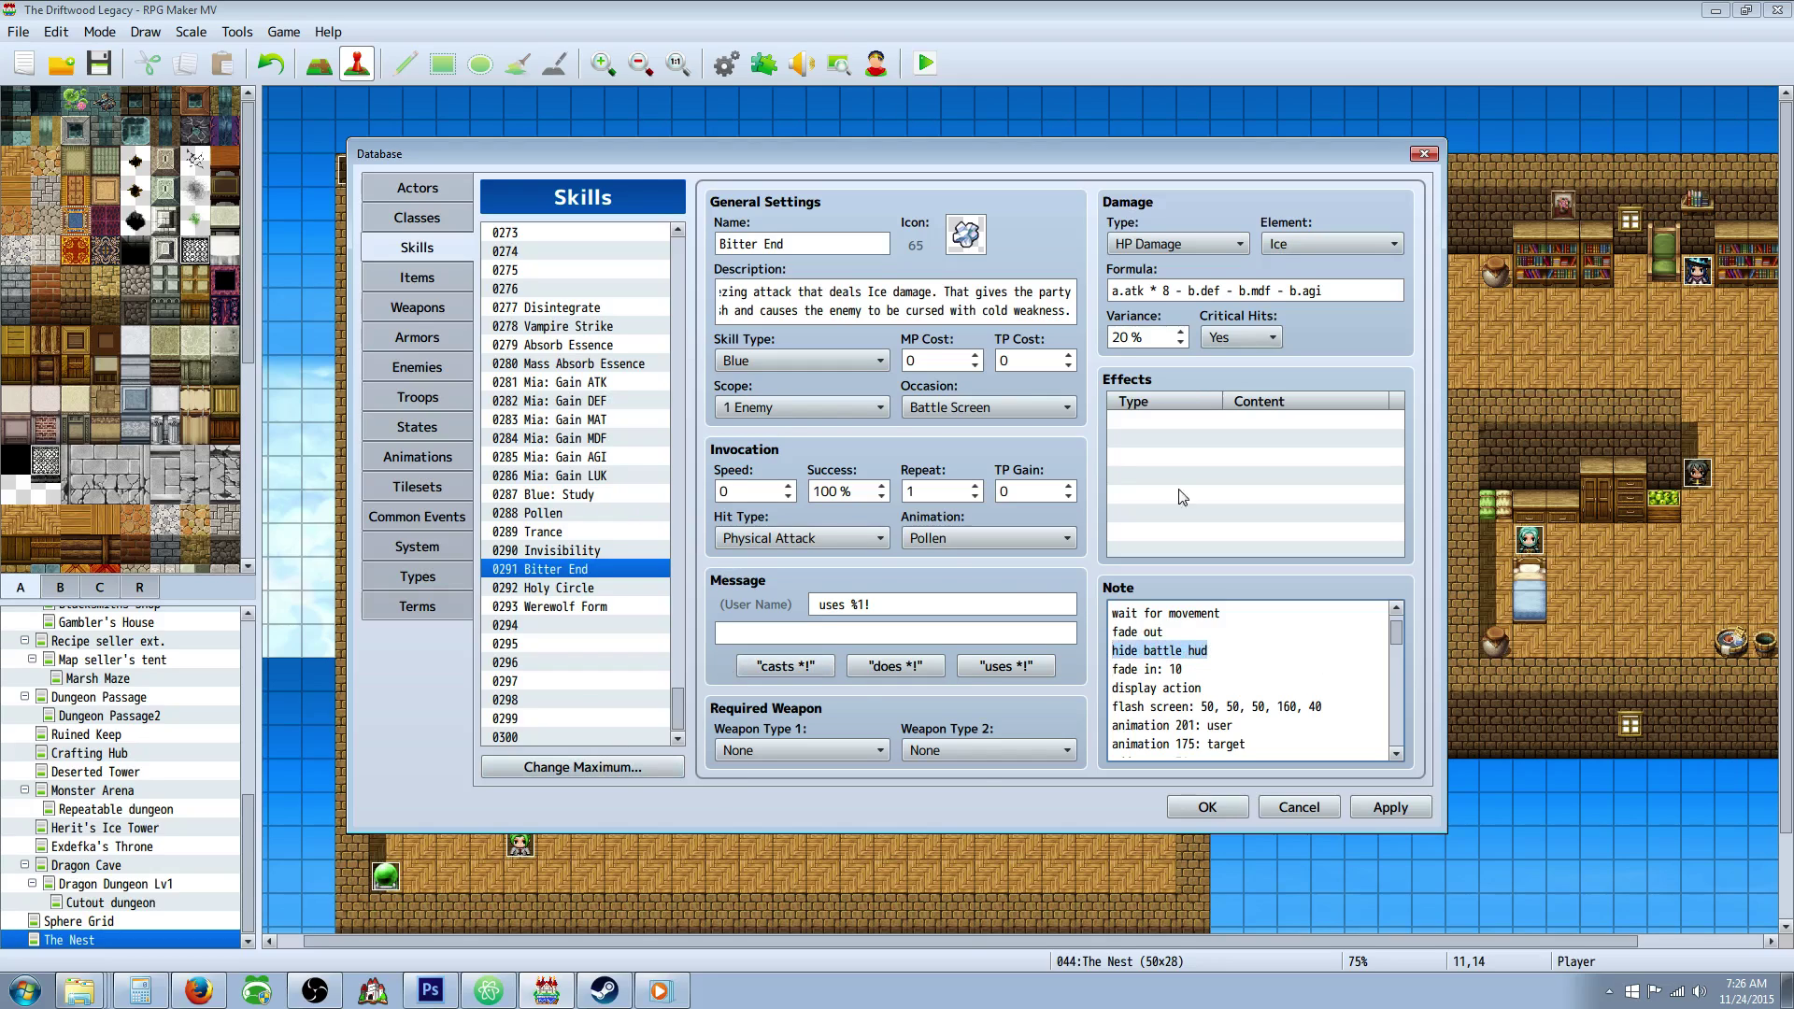
triple_click(1183, 634)
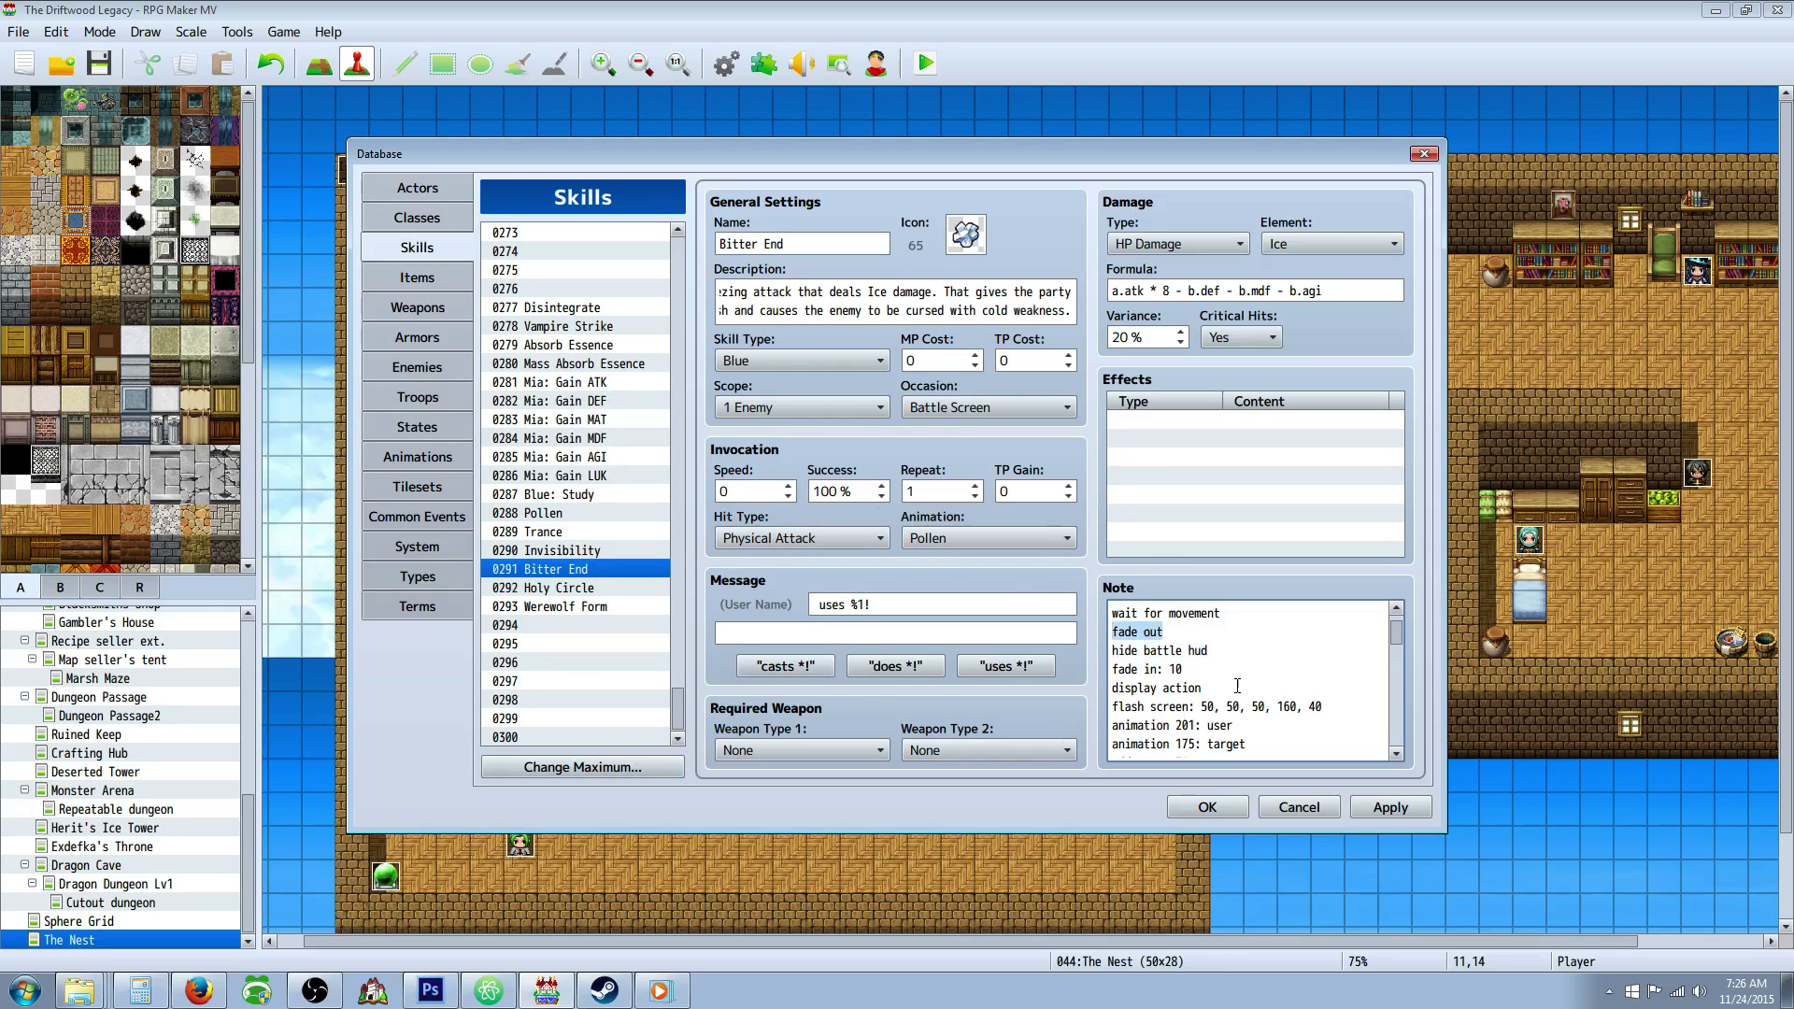
triple_click(1149, 669)
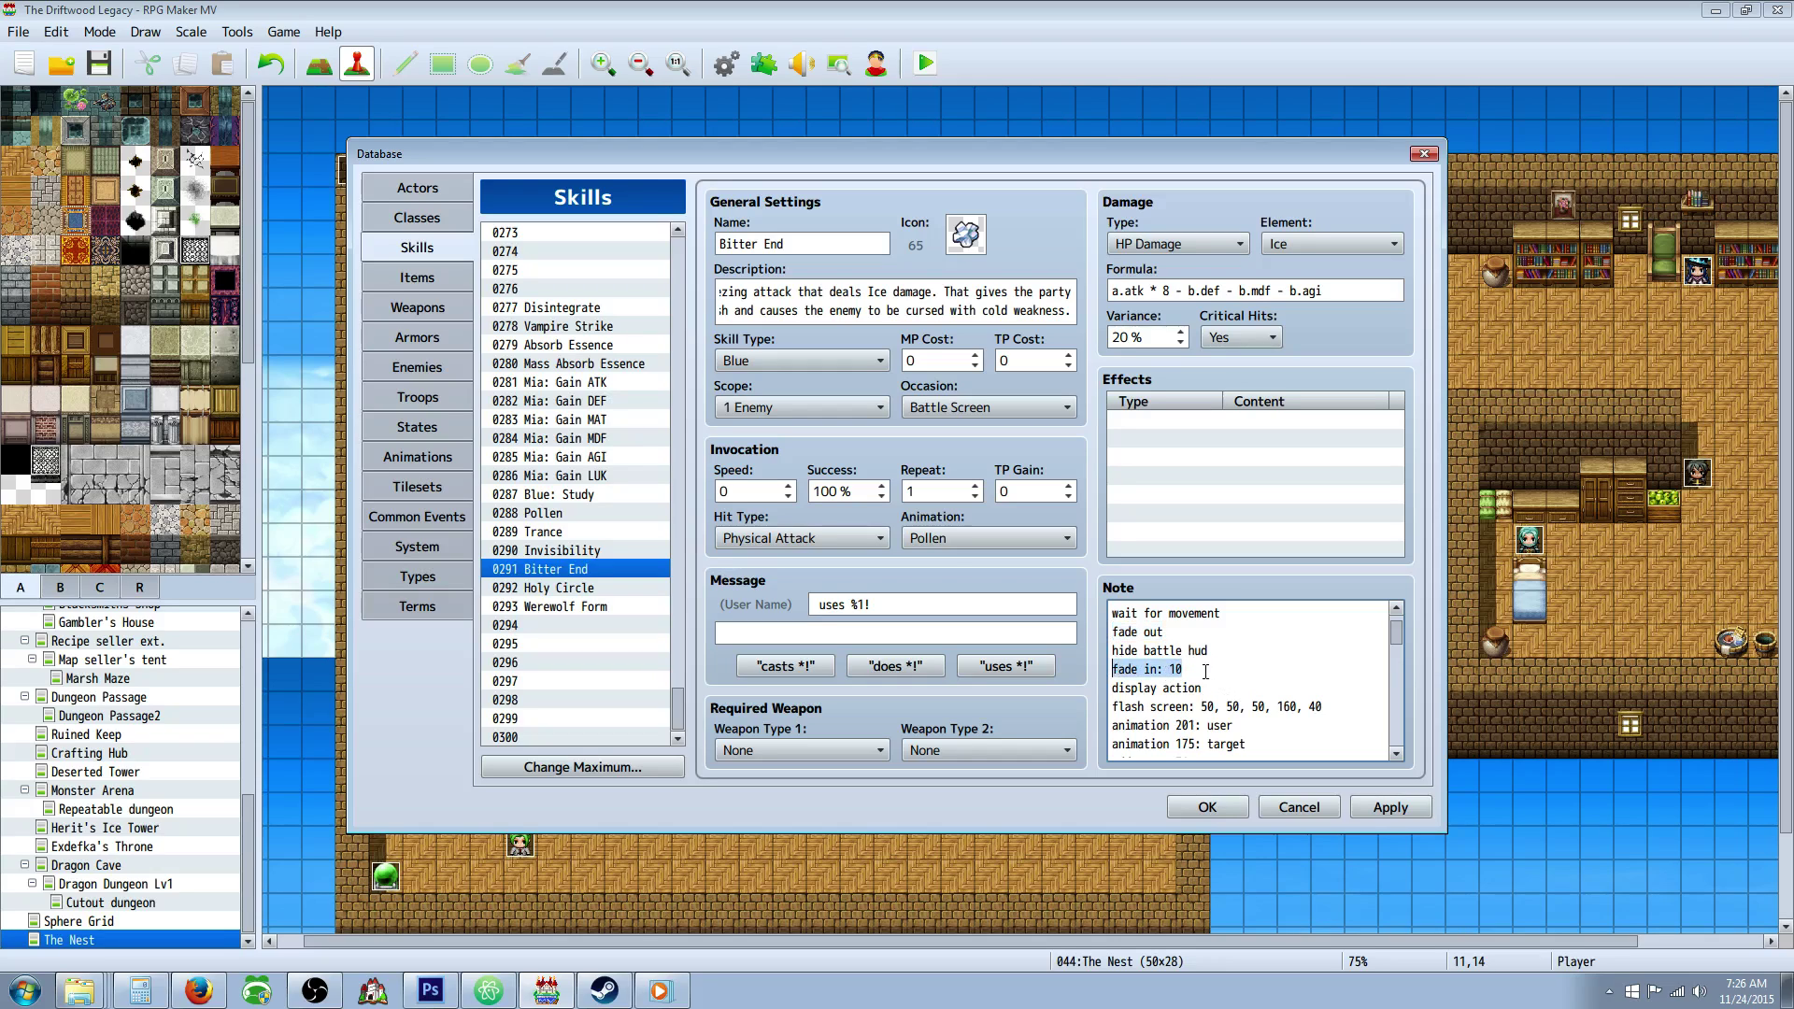
drag(1179, 633, 1103, 641)
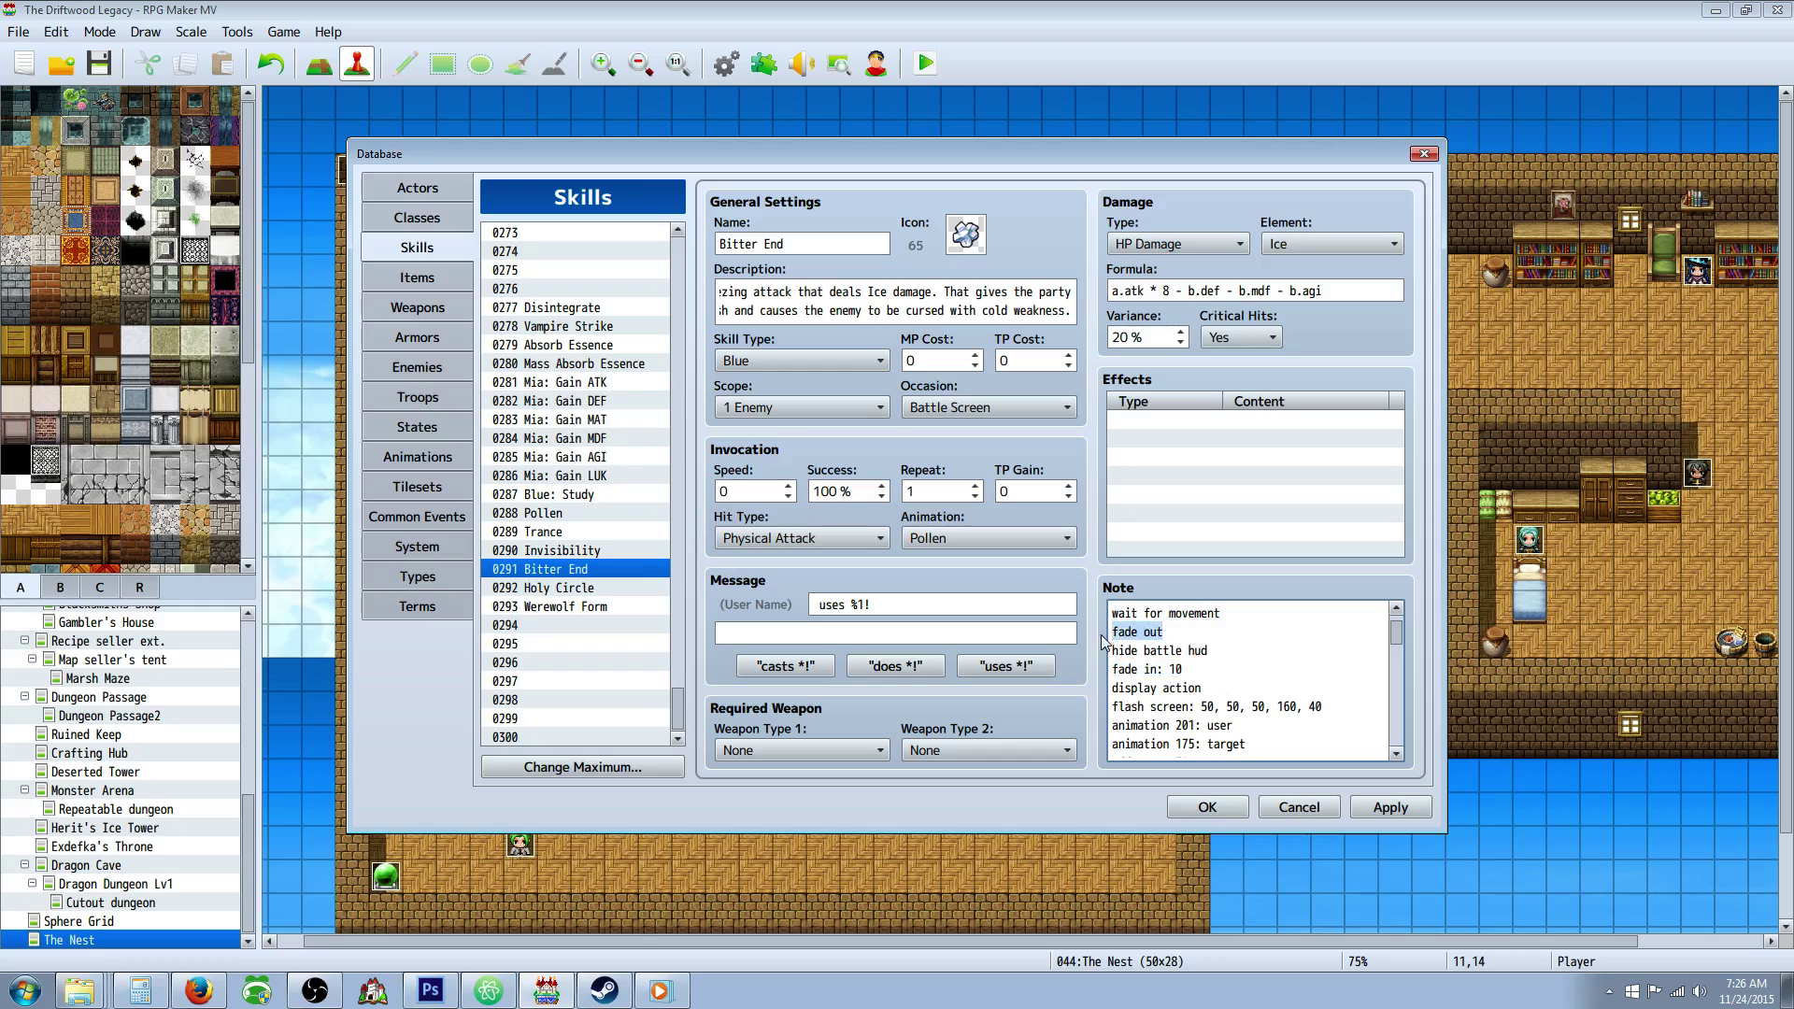
triple_click(1182, 669)
scroll(1181, 672, down, 1)
scroll(1182, 673, down, 1)
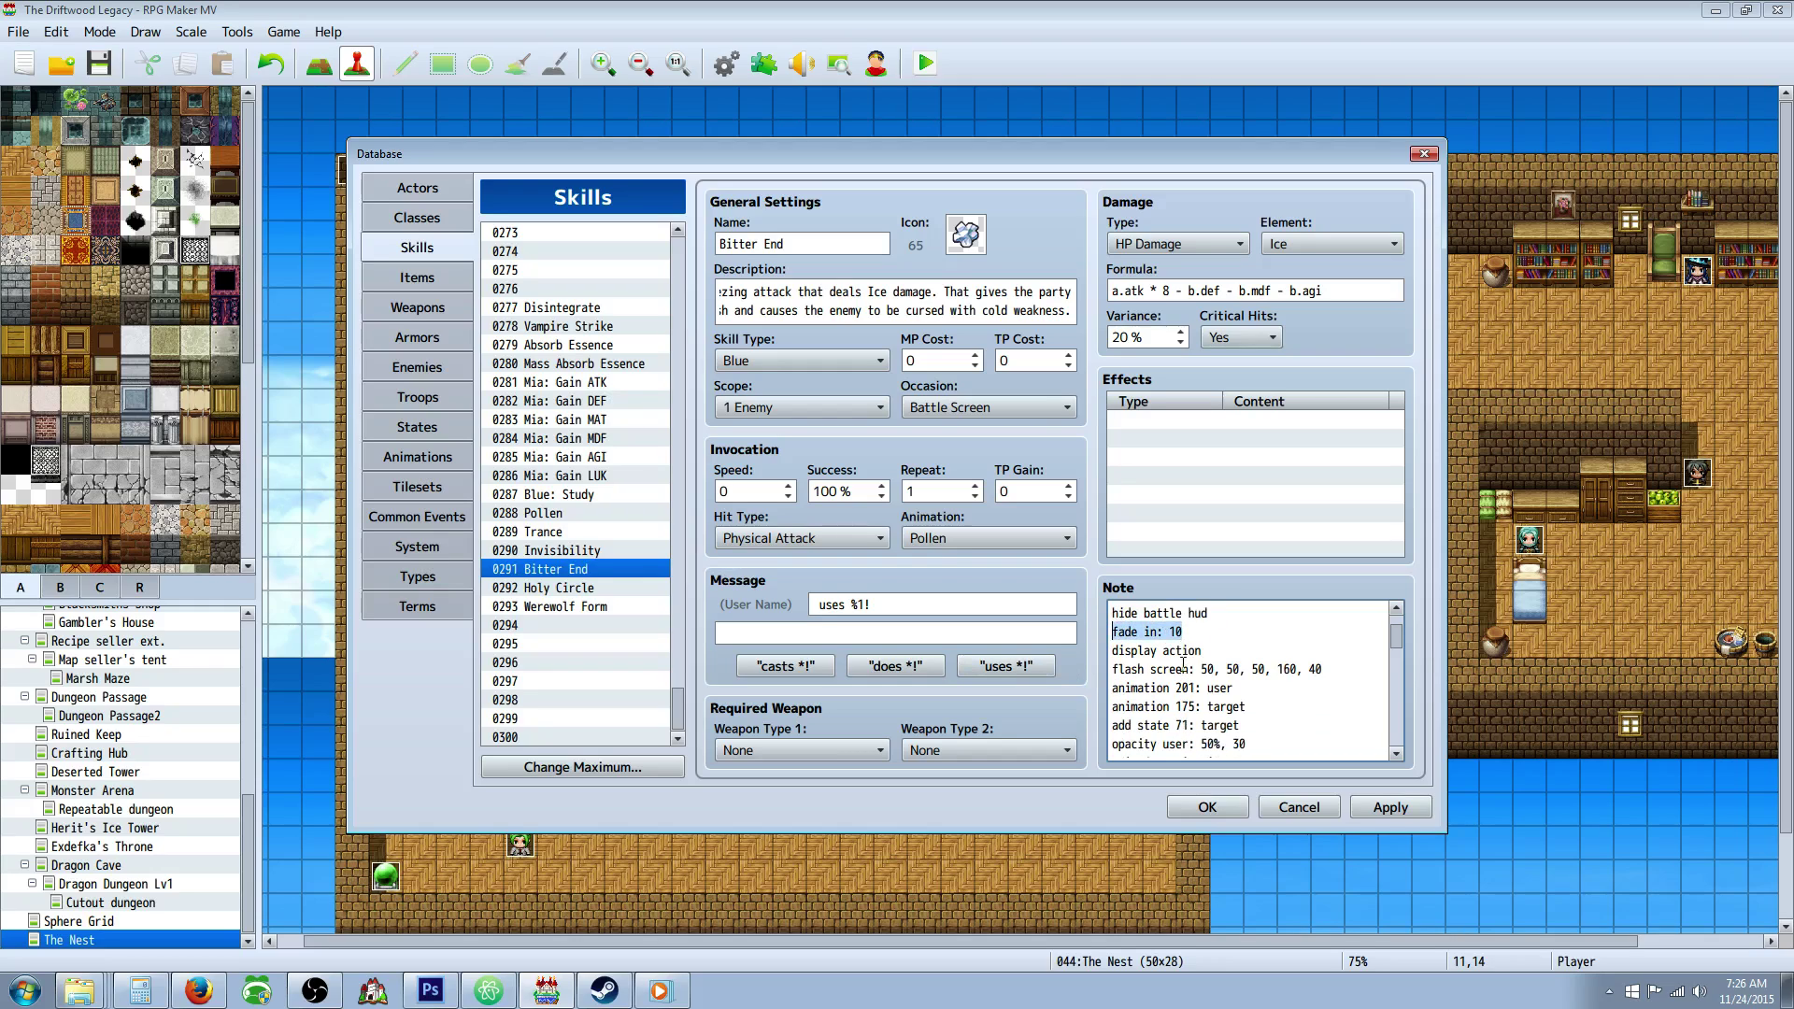
drag(1206, 651, 1102, 657)
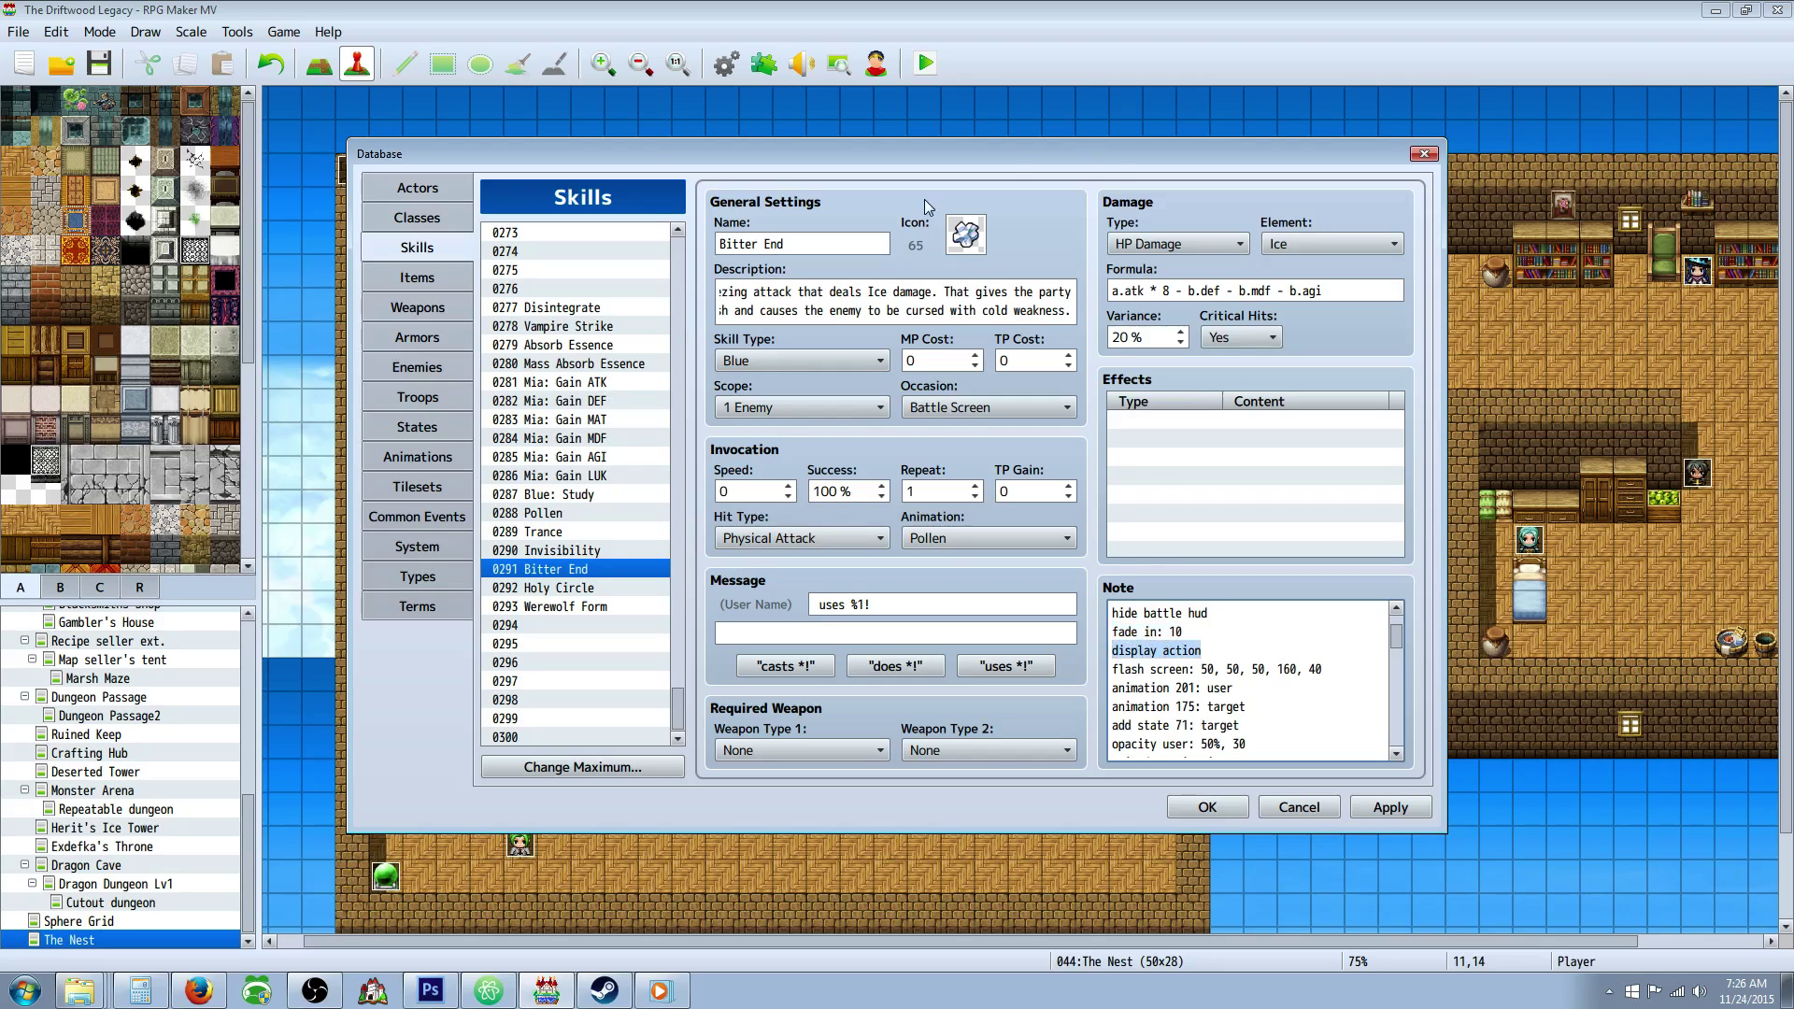
mouse_move(1121, 669)
mouse_down()
mouse_move(1310, 671)
mouse_move(1138, 669)
mouse_up()
click(1329, 669)
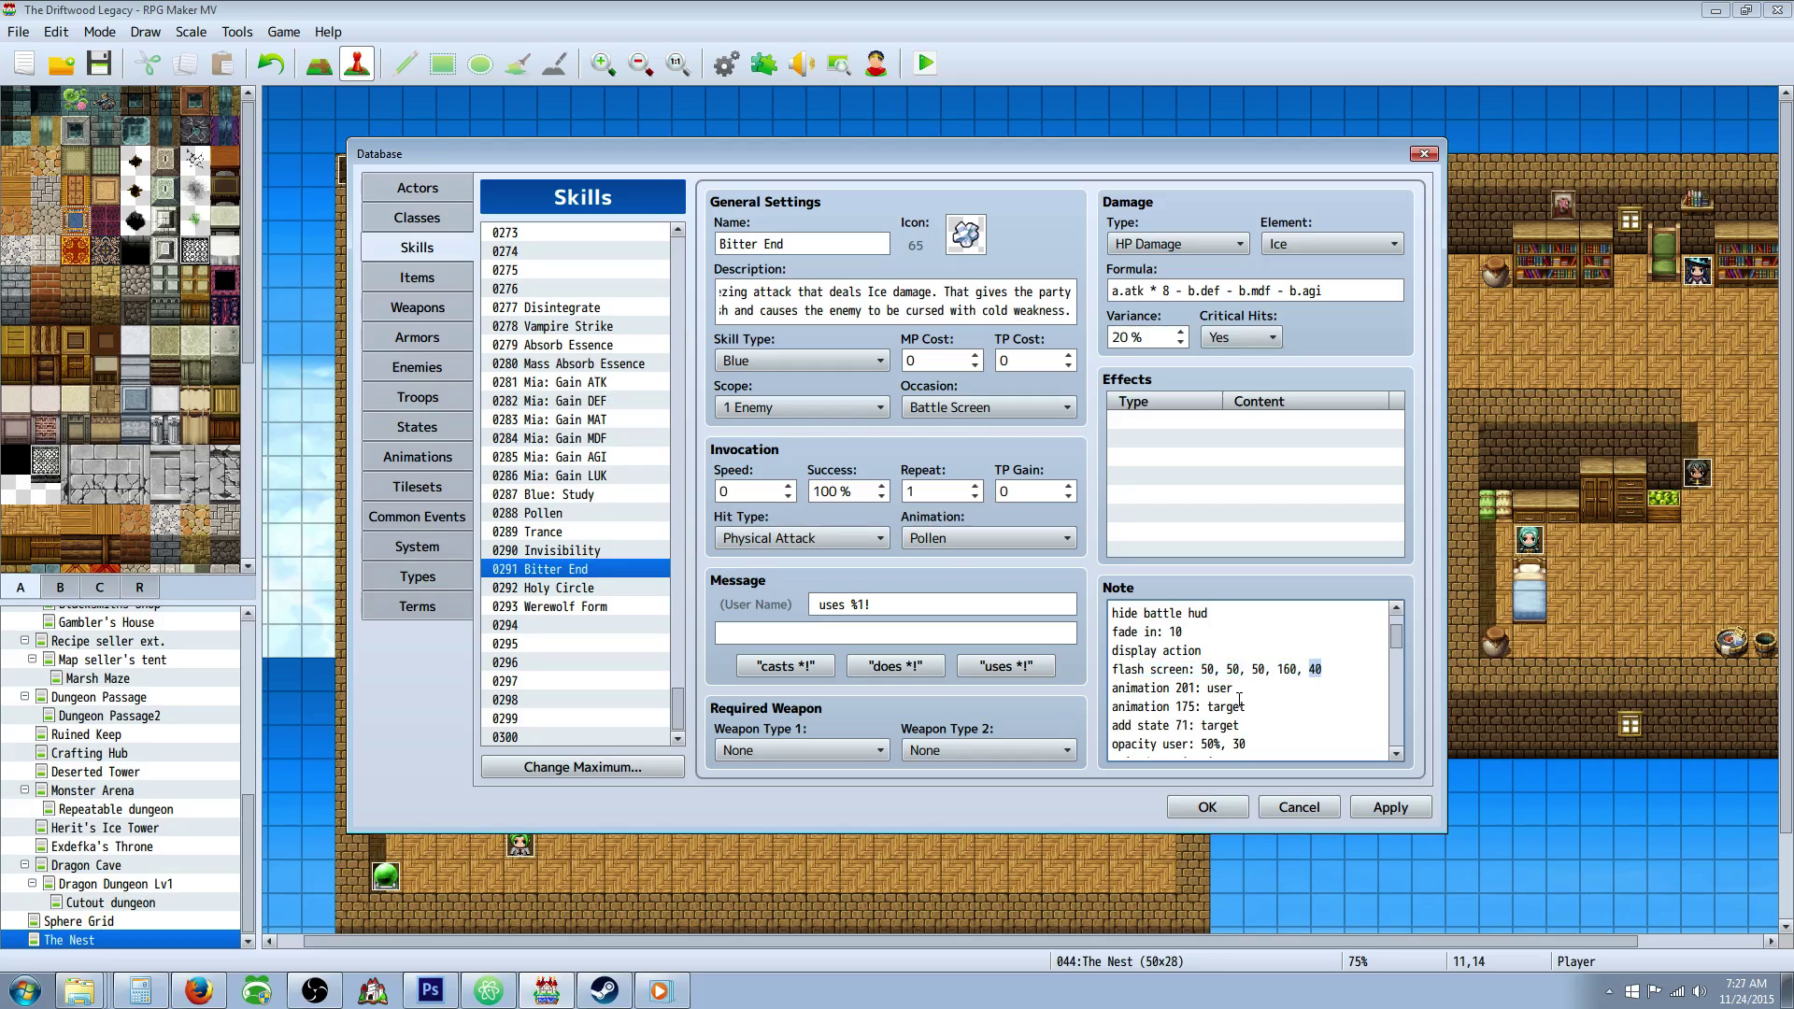
drag(1233, 680, 1191, 650)
scroll(1231, 679, down, 2)
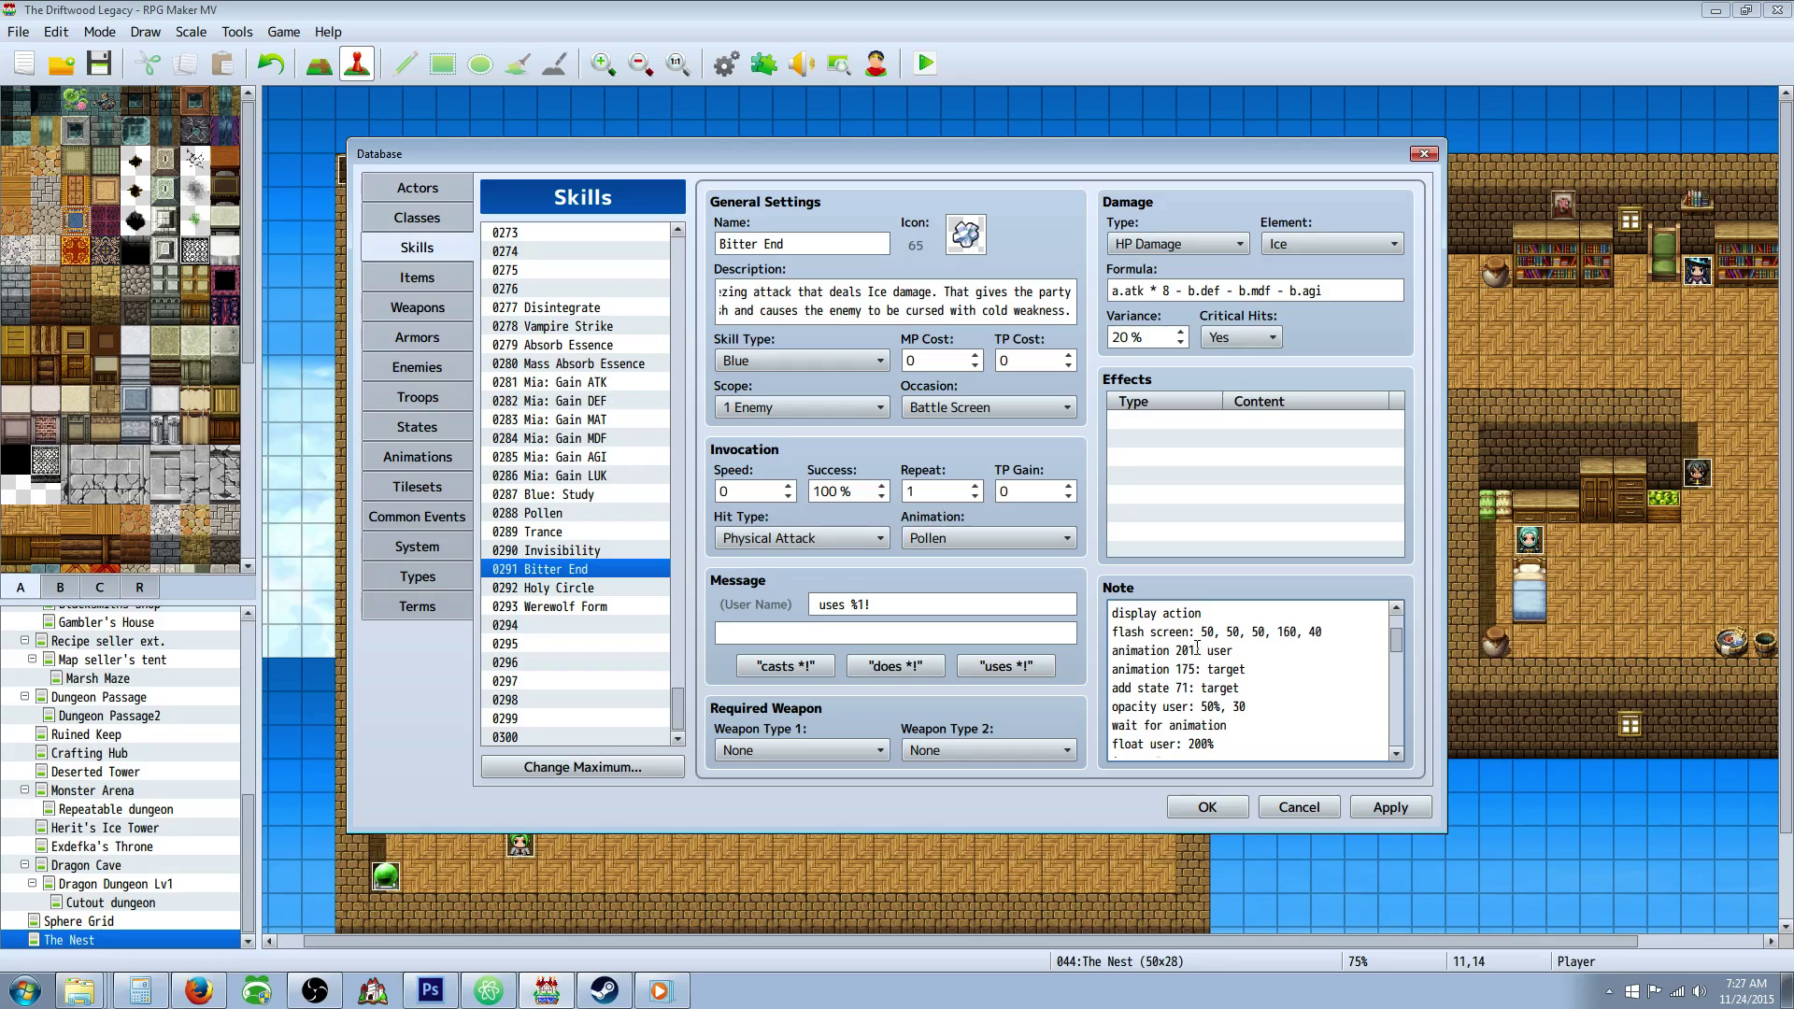
drag(1192, 645, 1169, 631)
click(1189, 643)
double_click(1213, 650)
drag(1115, 670, 1242, 669)
drag(1125, 688, 1182, 688)
Show state 0071 Ice Cursed and select its minimum duration of 10 turns
click(1184, 687)
click(441, 427)
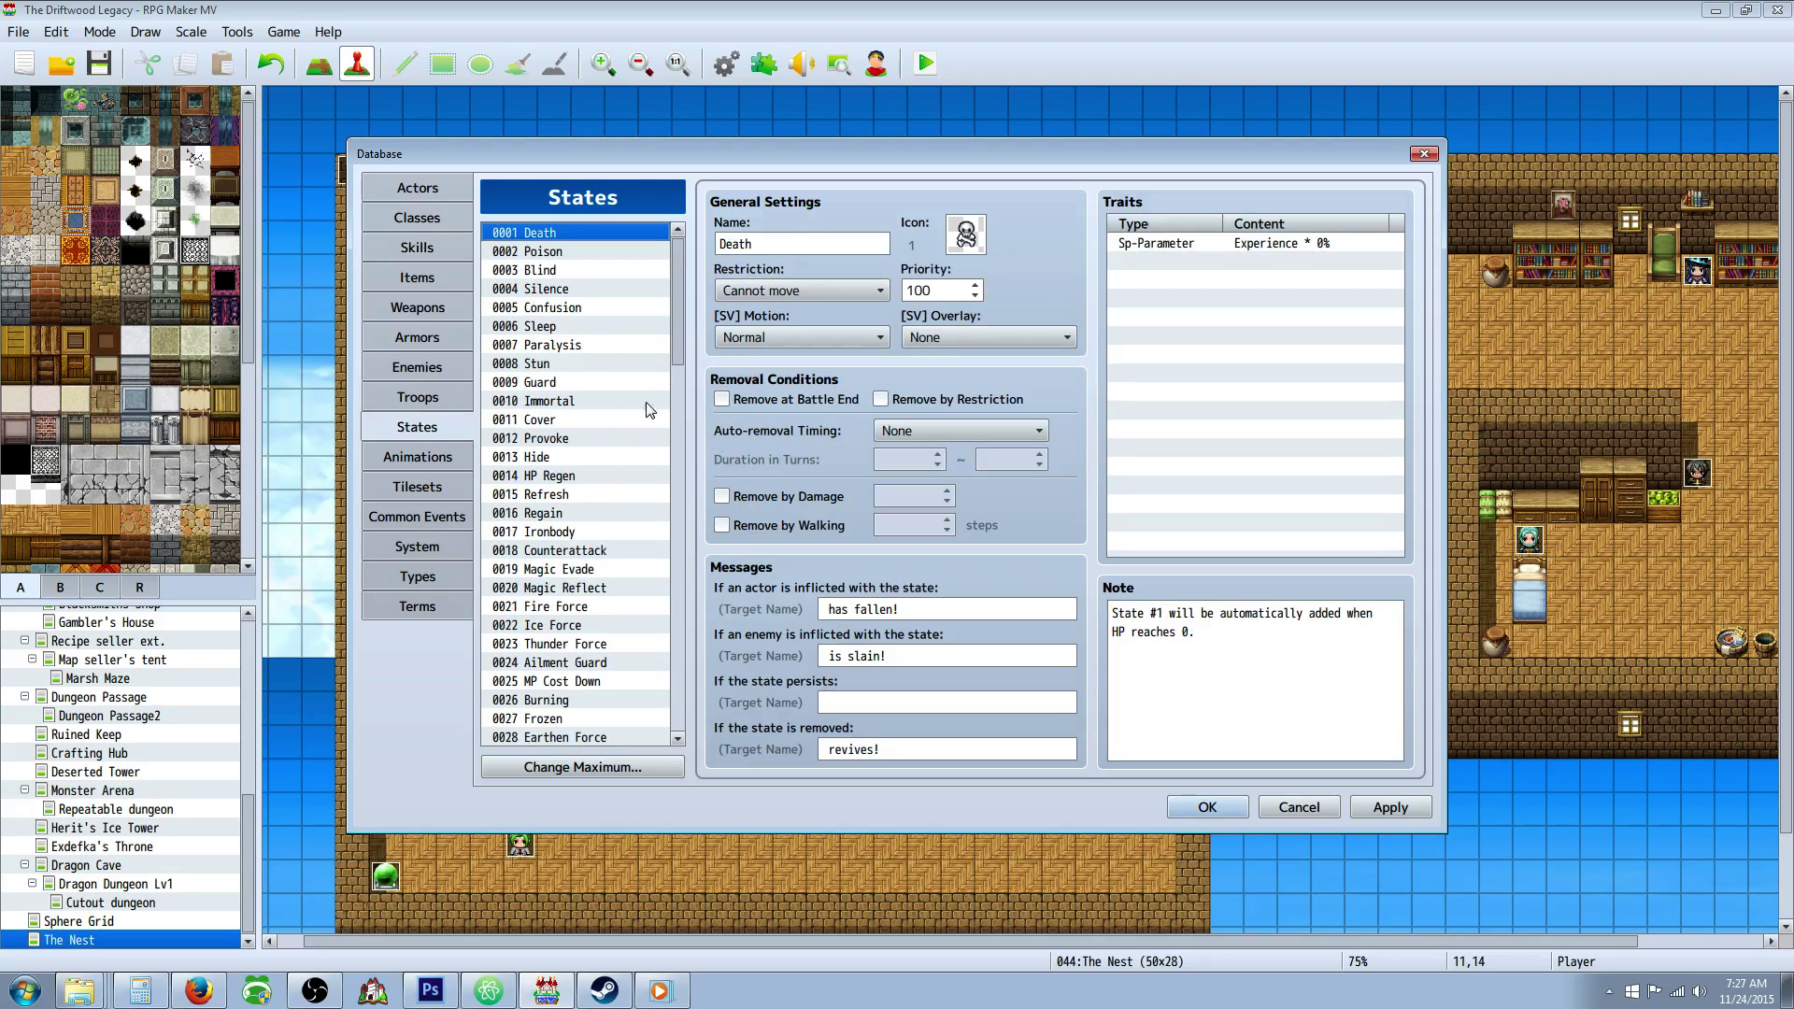
scroll(649, 409, down, 18)
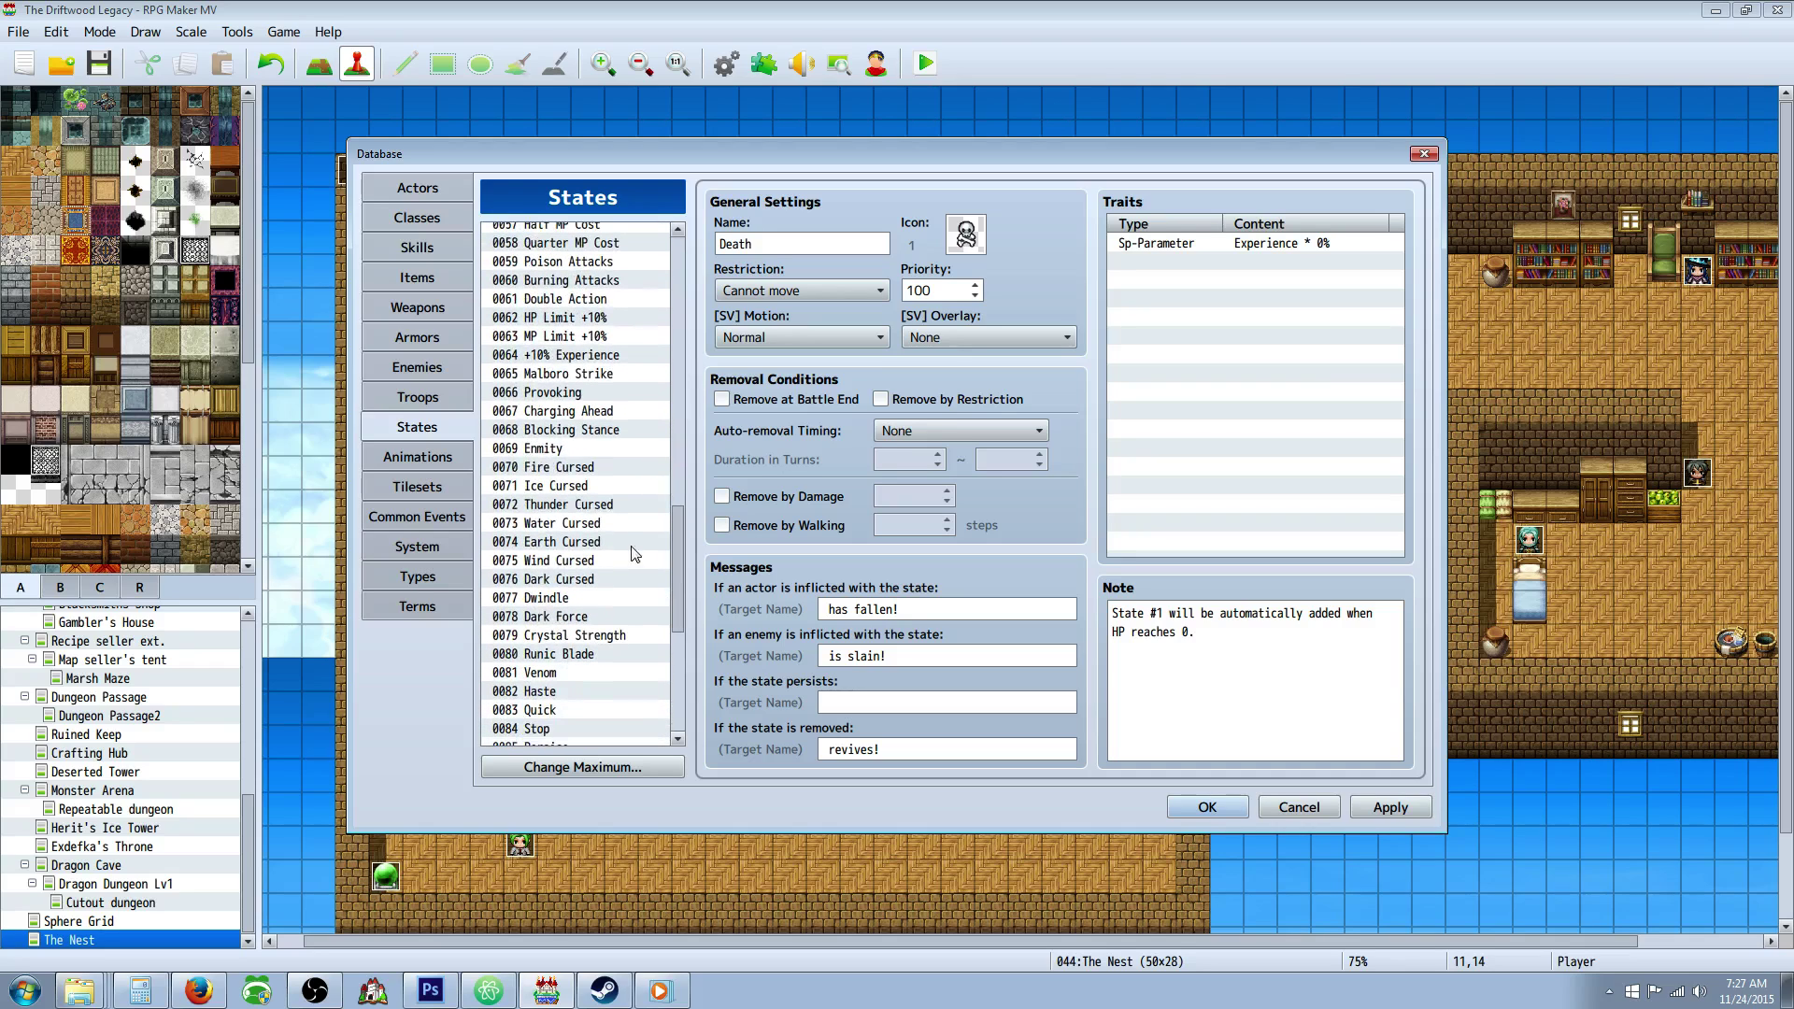
click(598, 486)
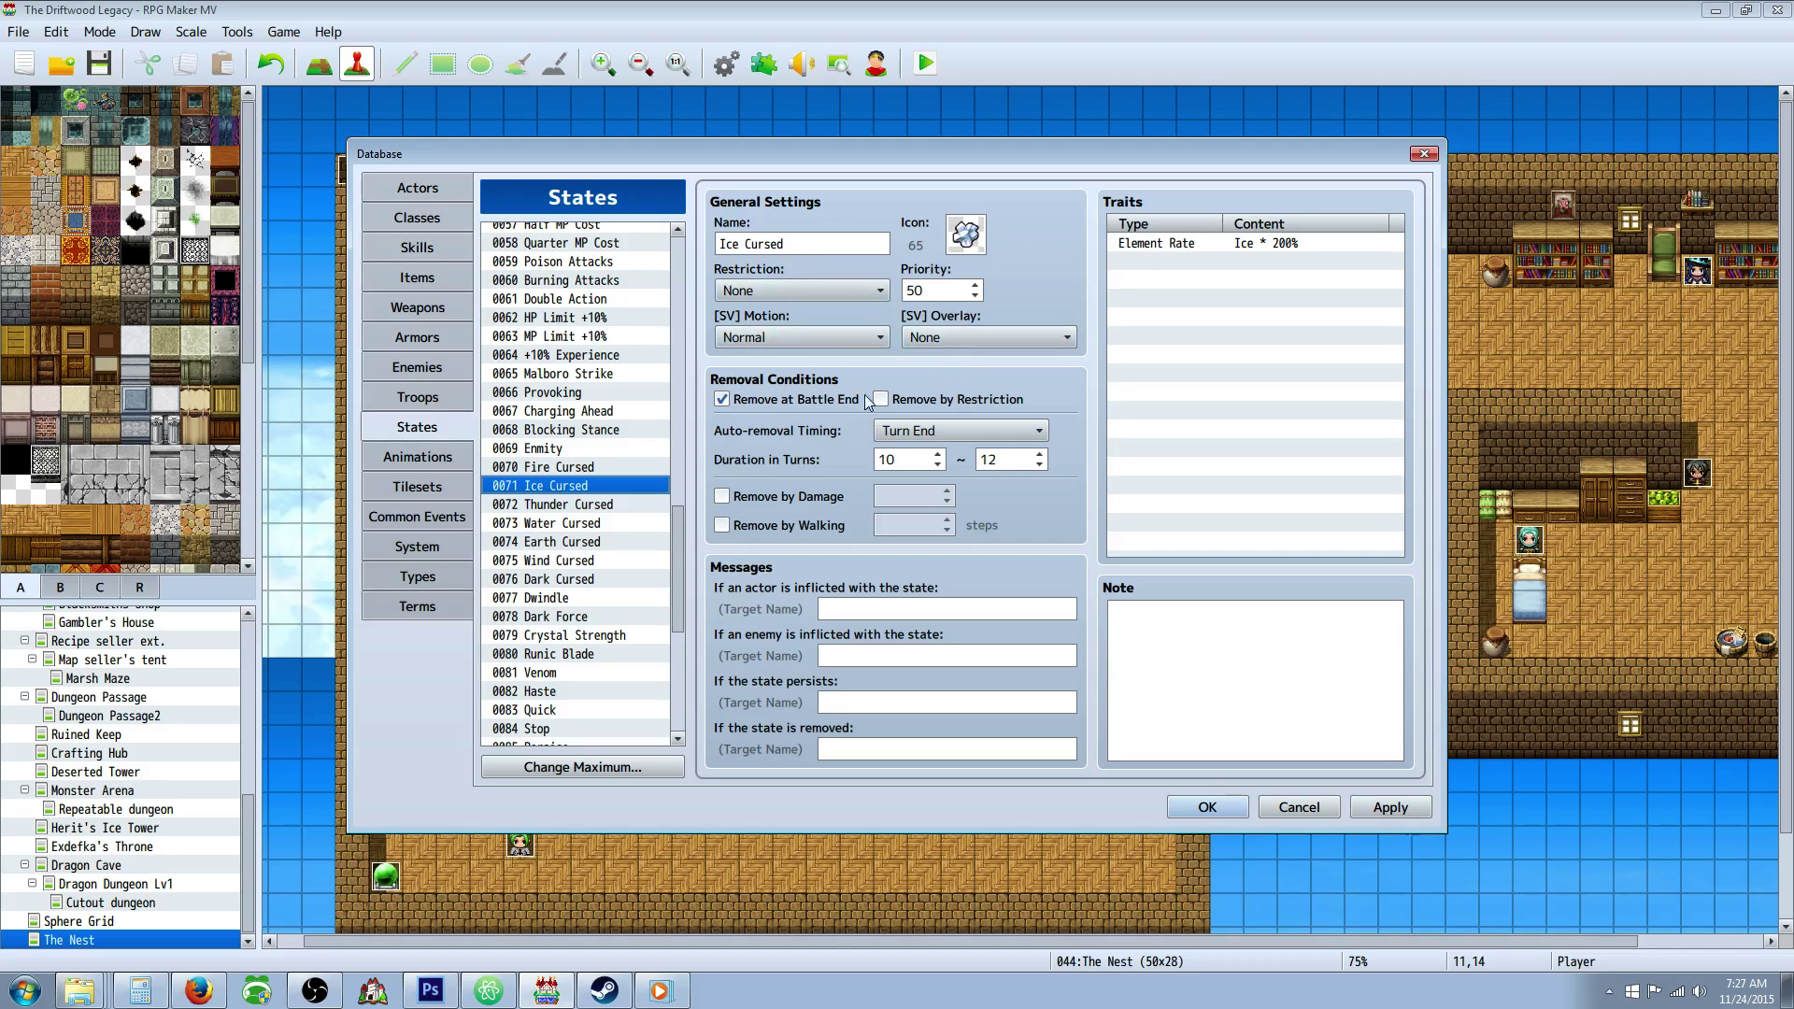
double_click(919, 459)
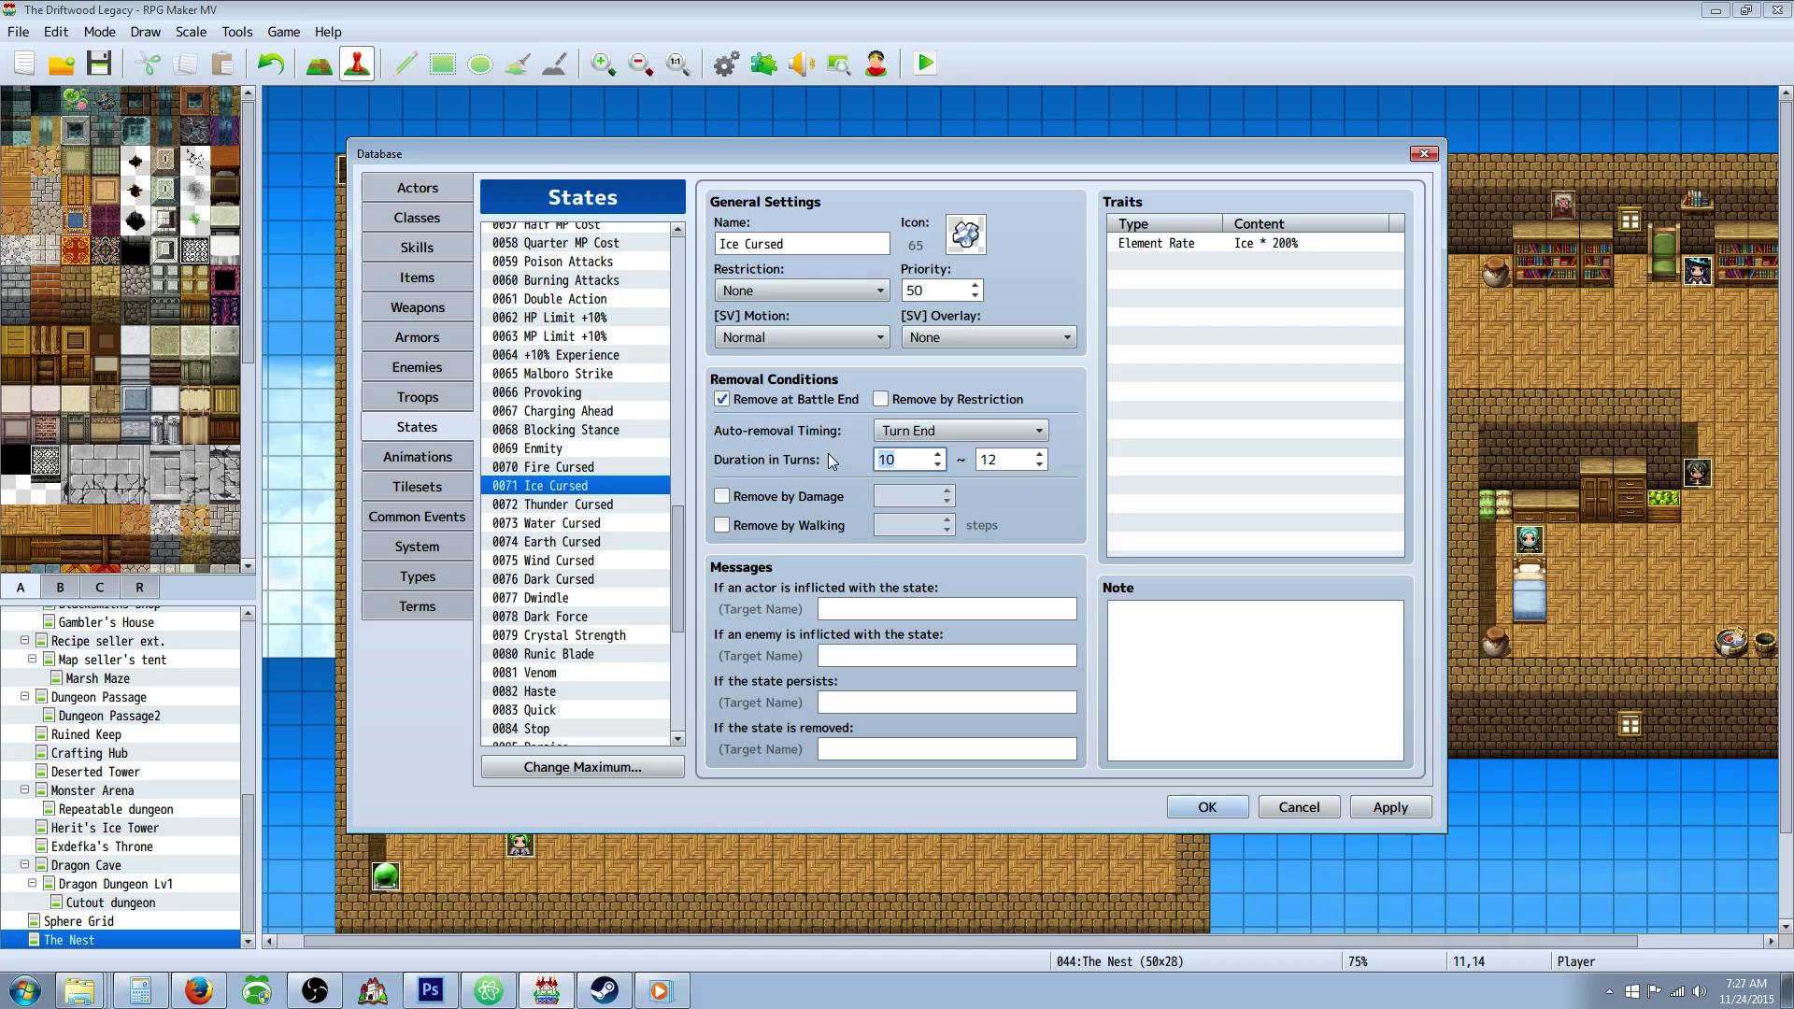
mouse_move(828, 458)
click(1168, 243)
click(1163, 262)
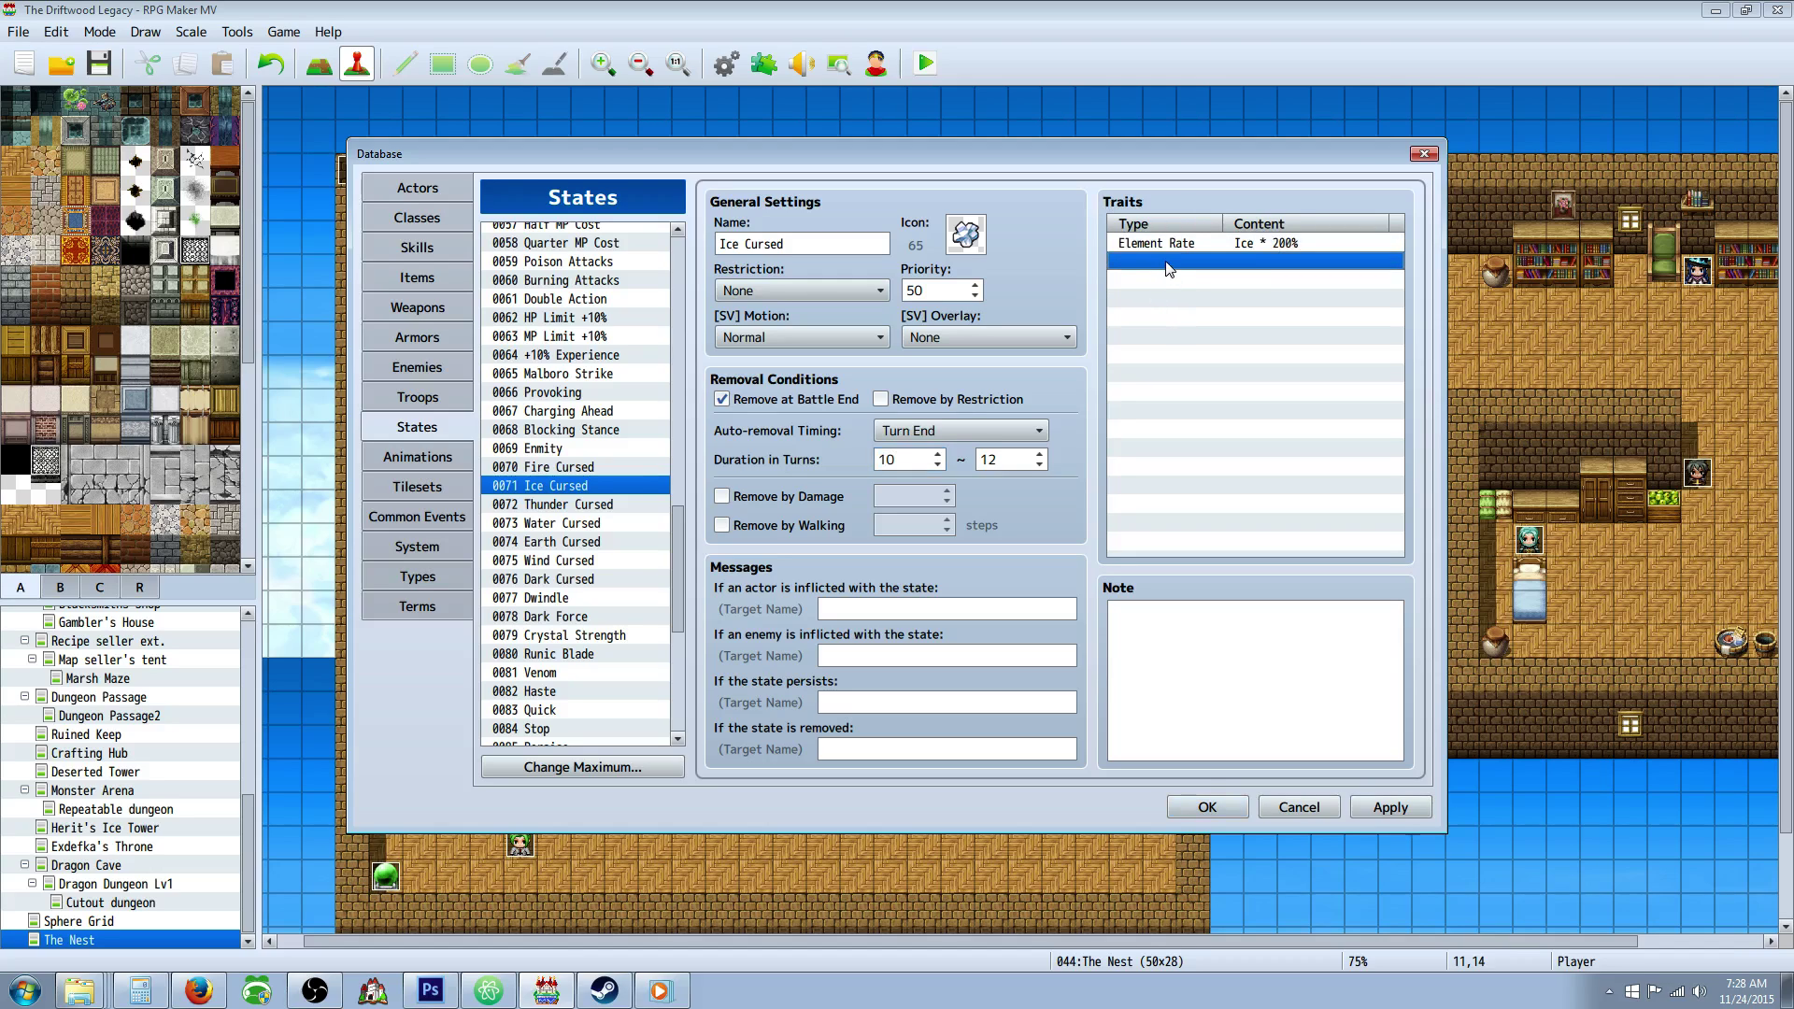
click(1263, 242)
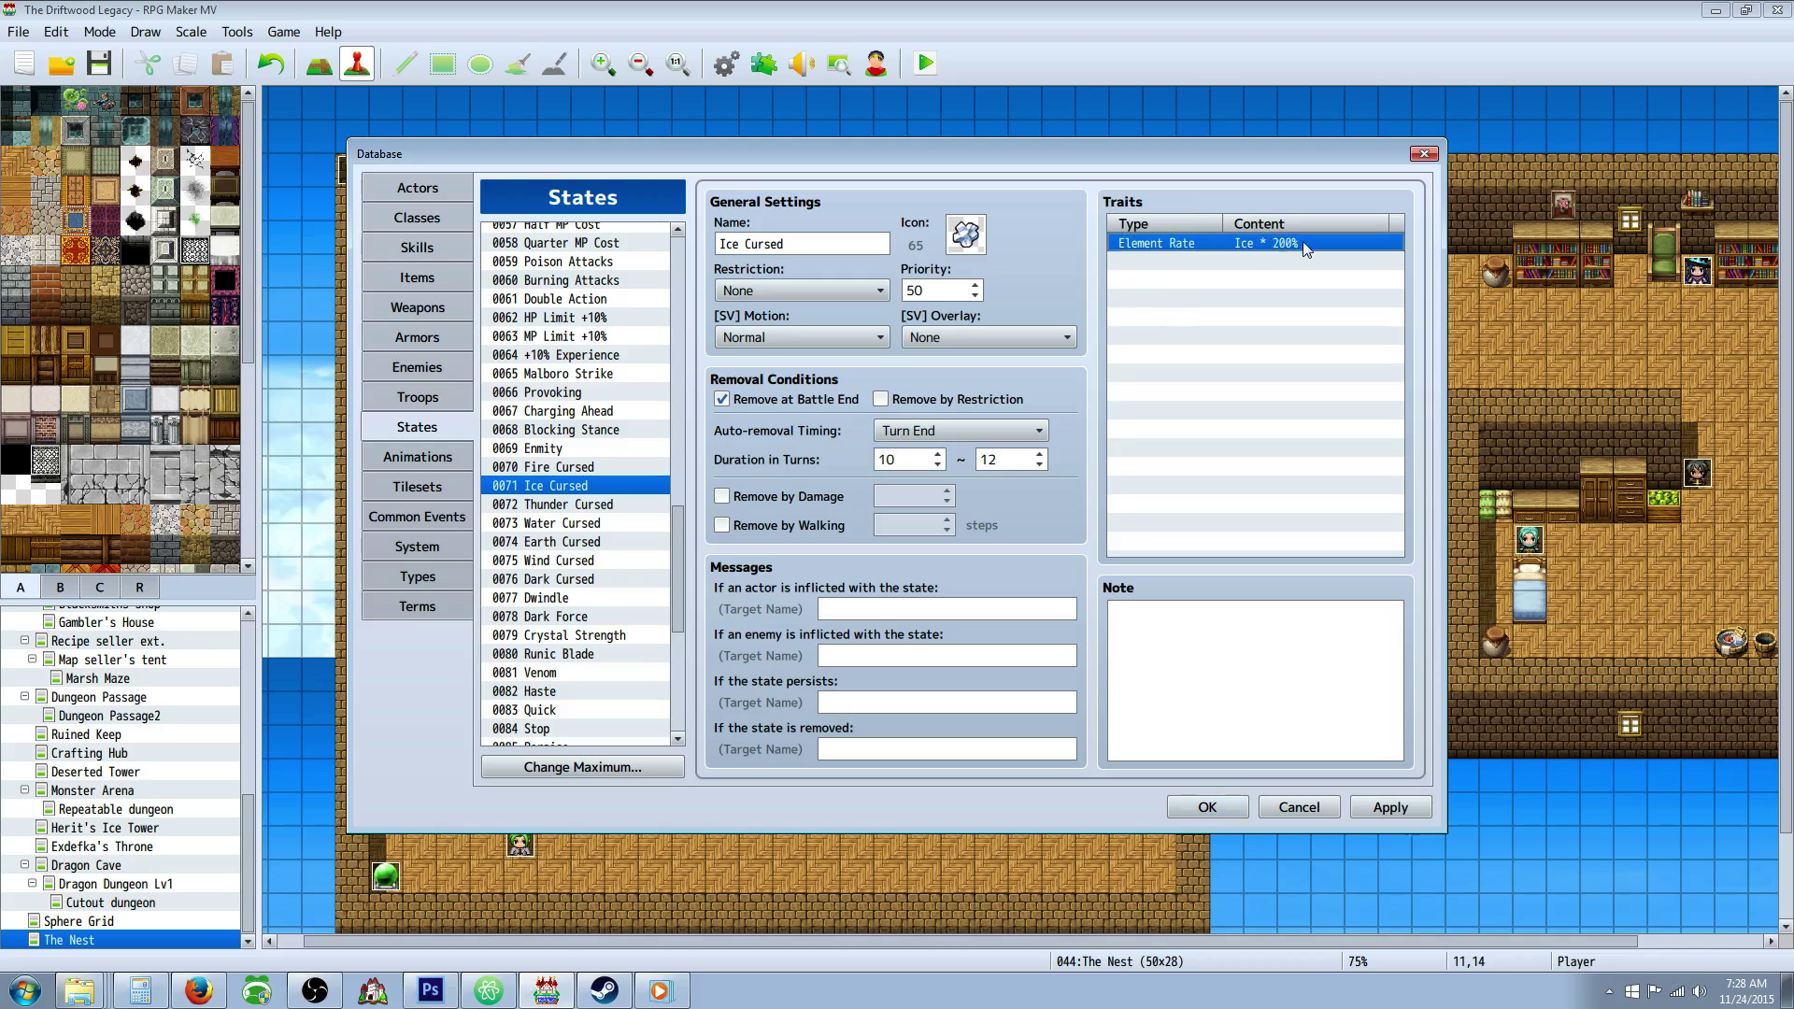
click(1191, 270)
right_click(1192, 271)
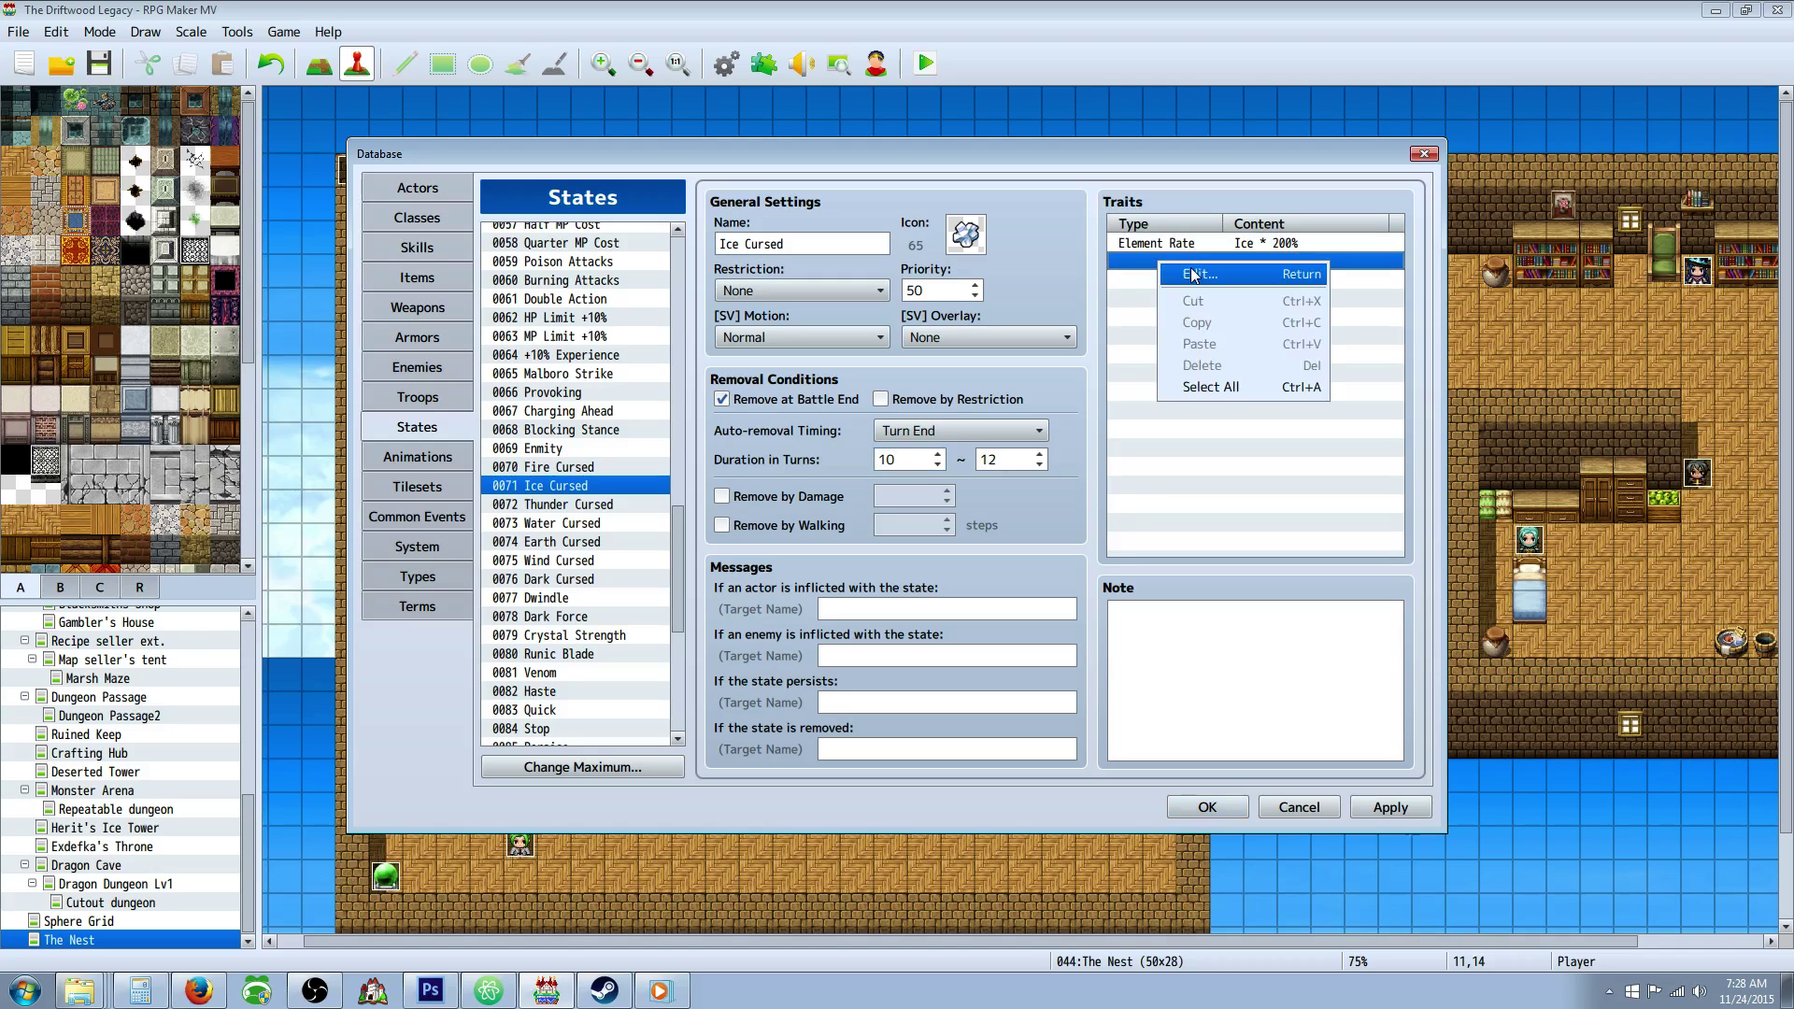
click(1193, 274)
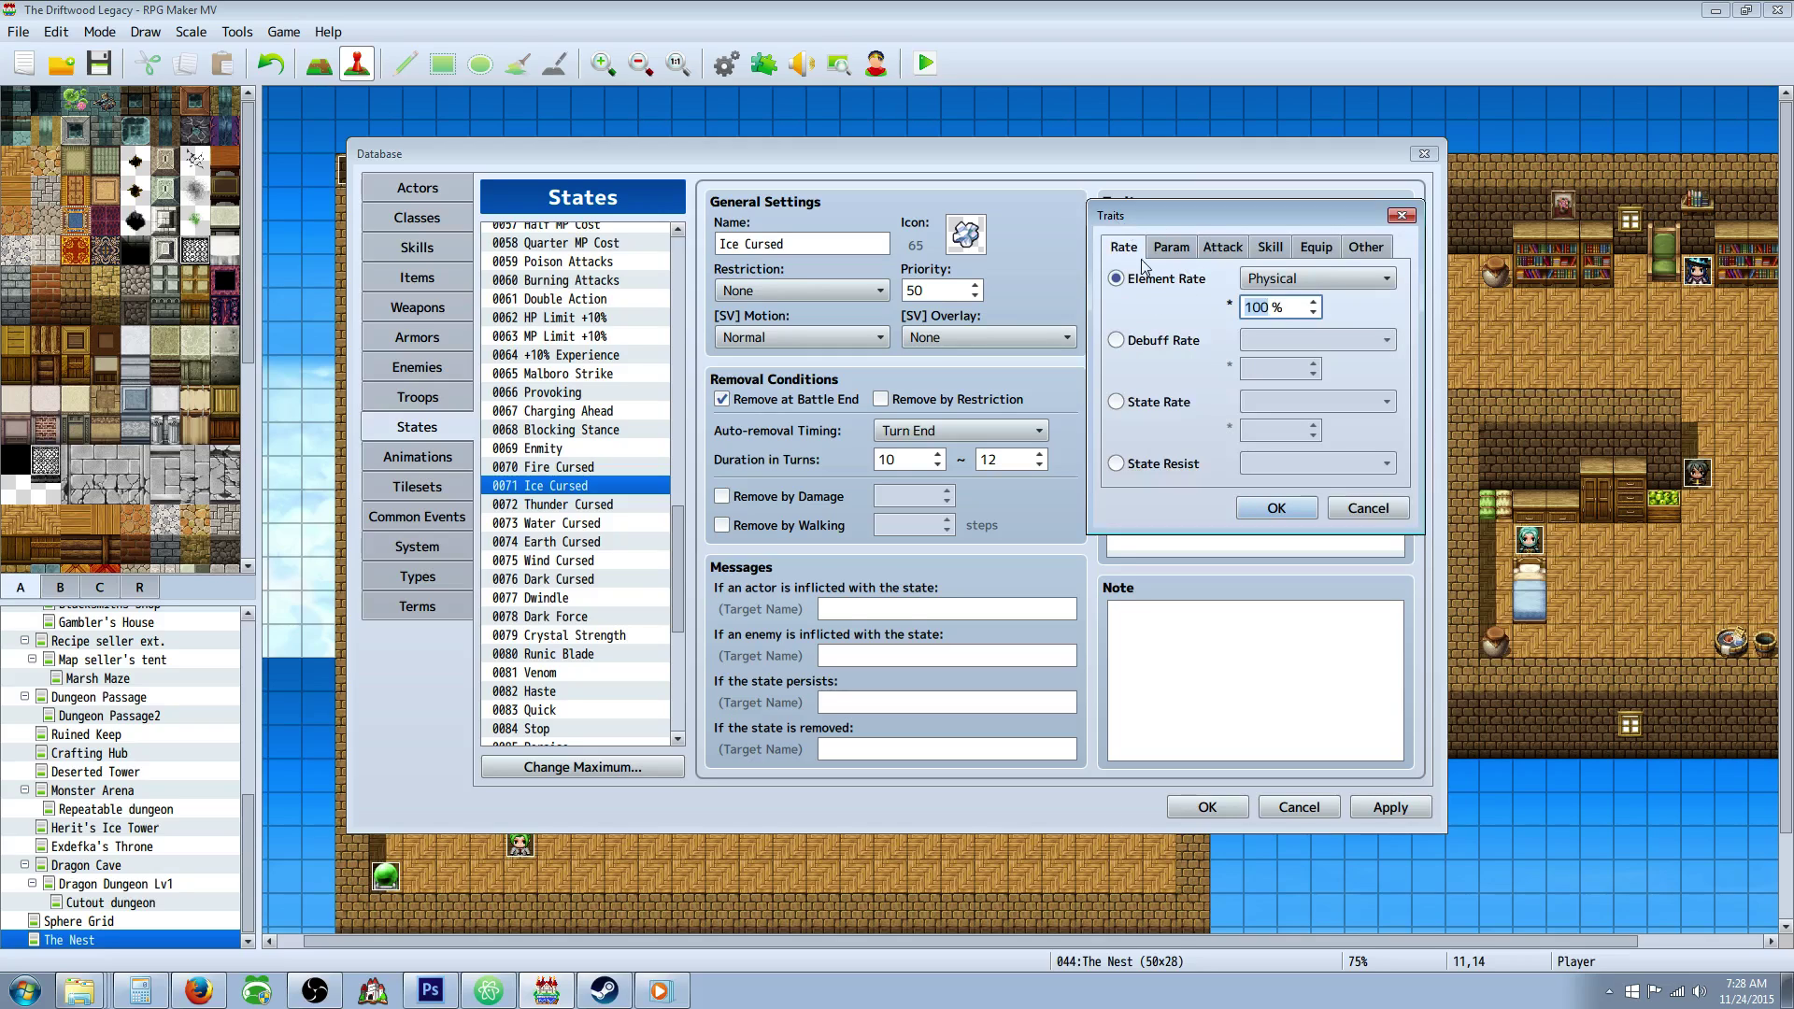
click(1308, 277)
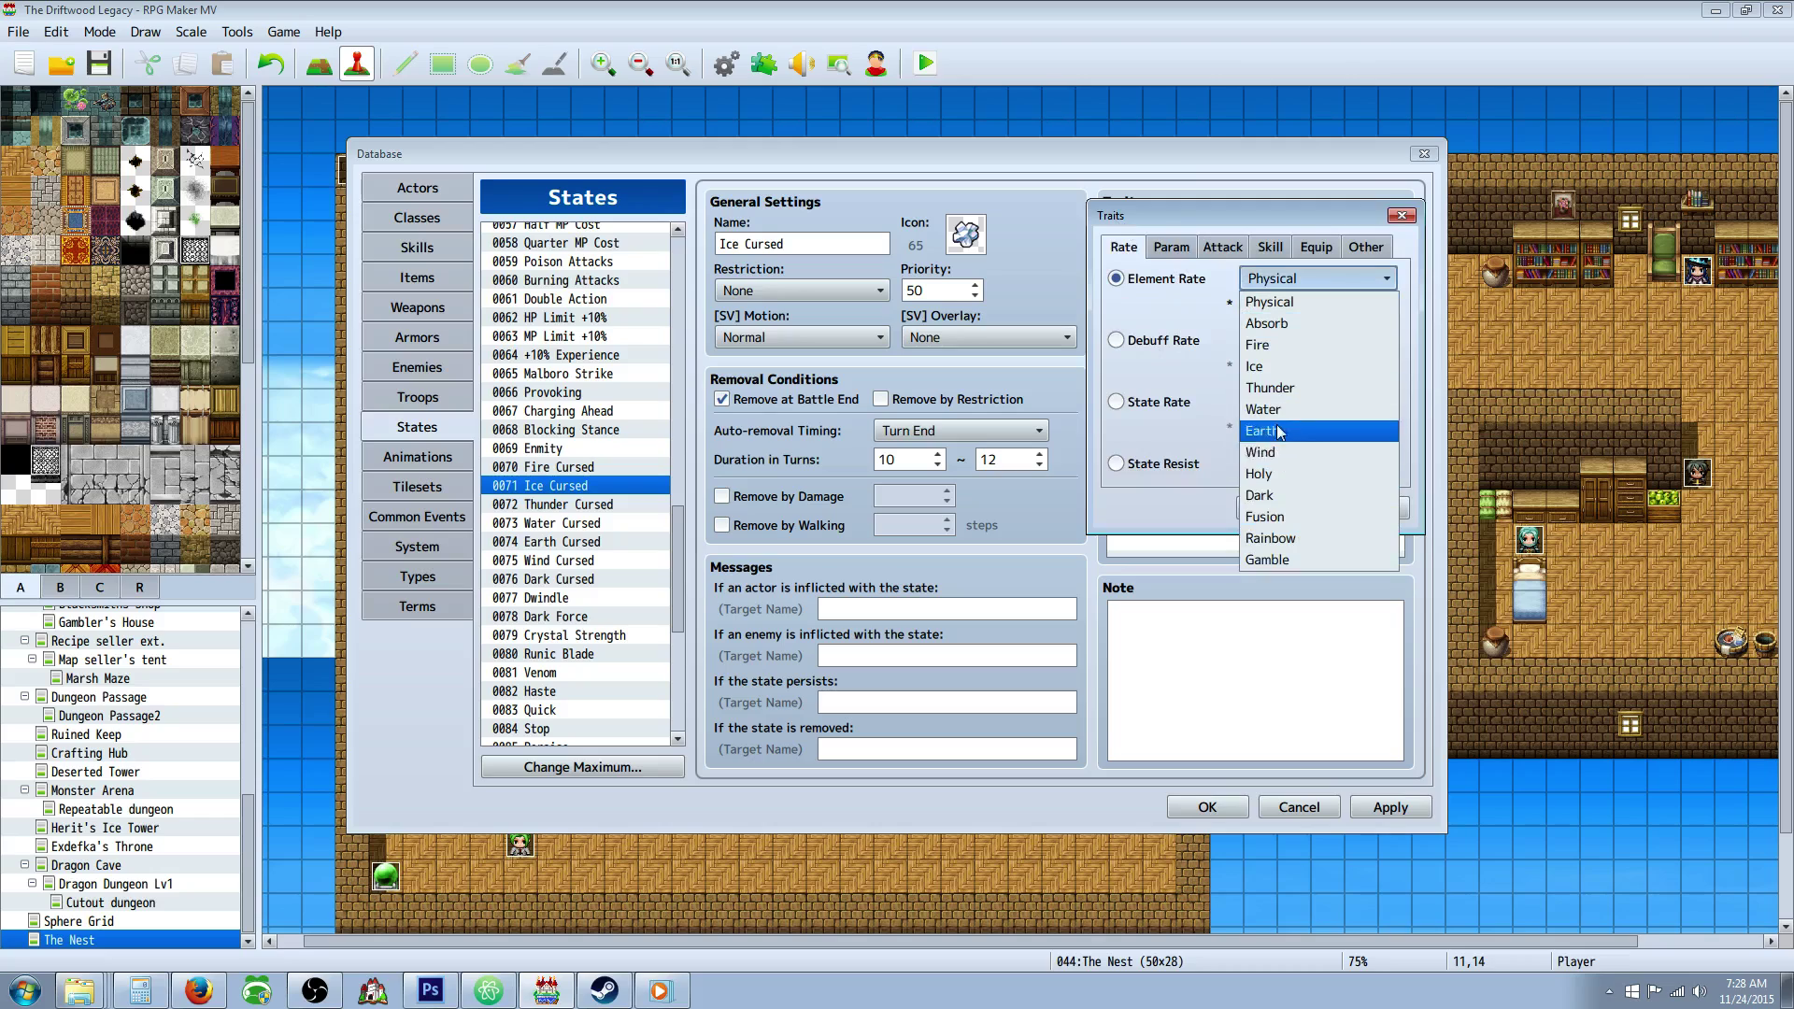
click(1195, 345)
click(1139, 282)
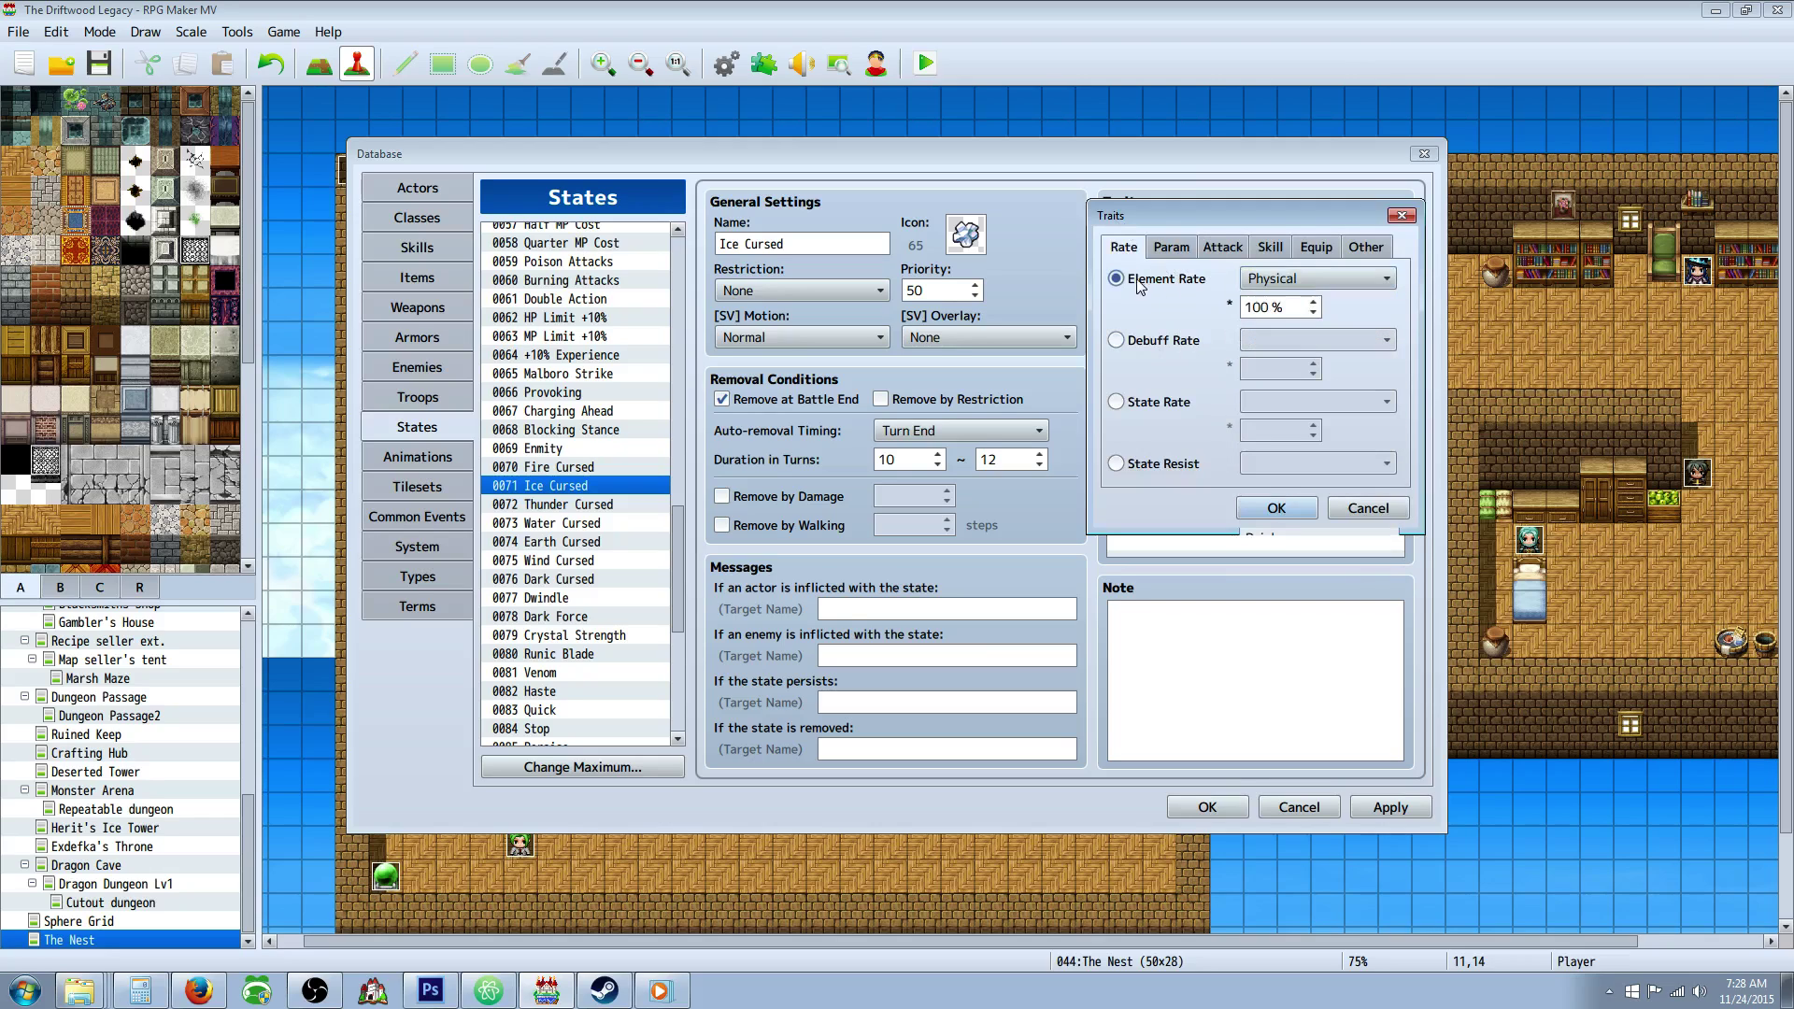
double_click(1261, 308)
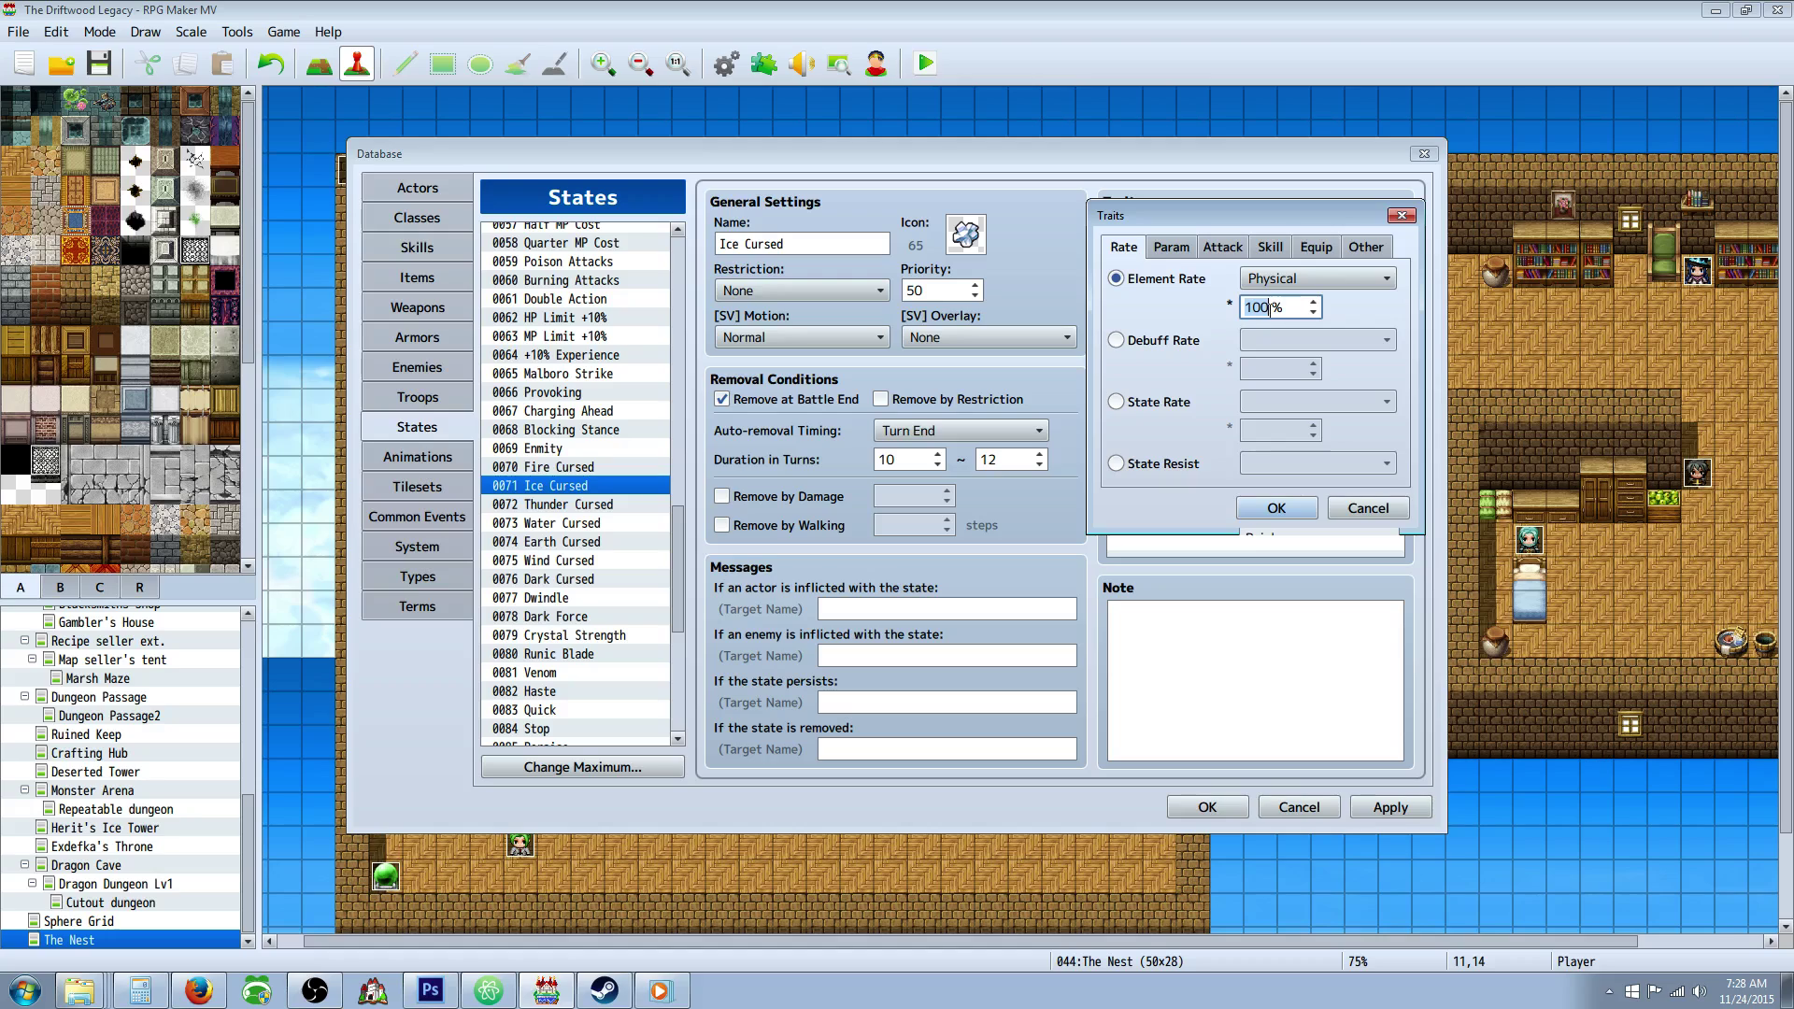
click(1367, 508)
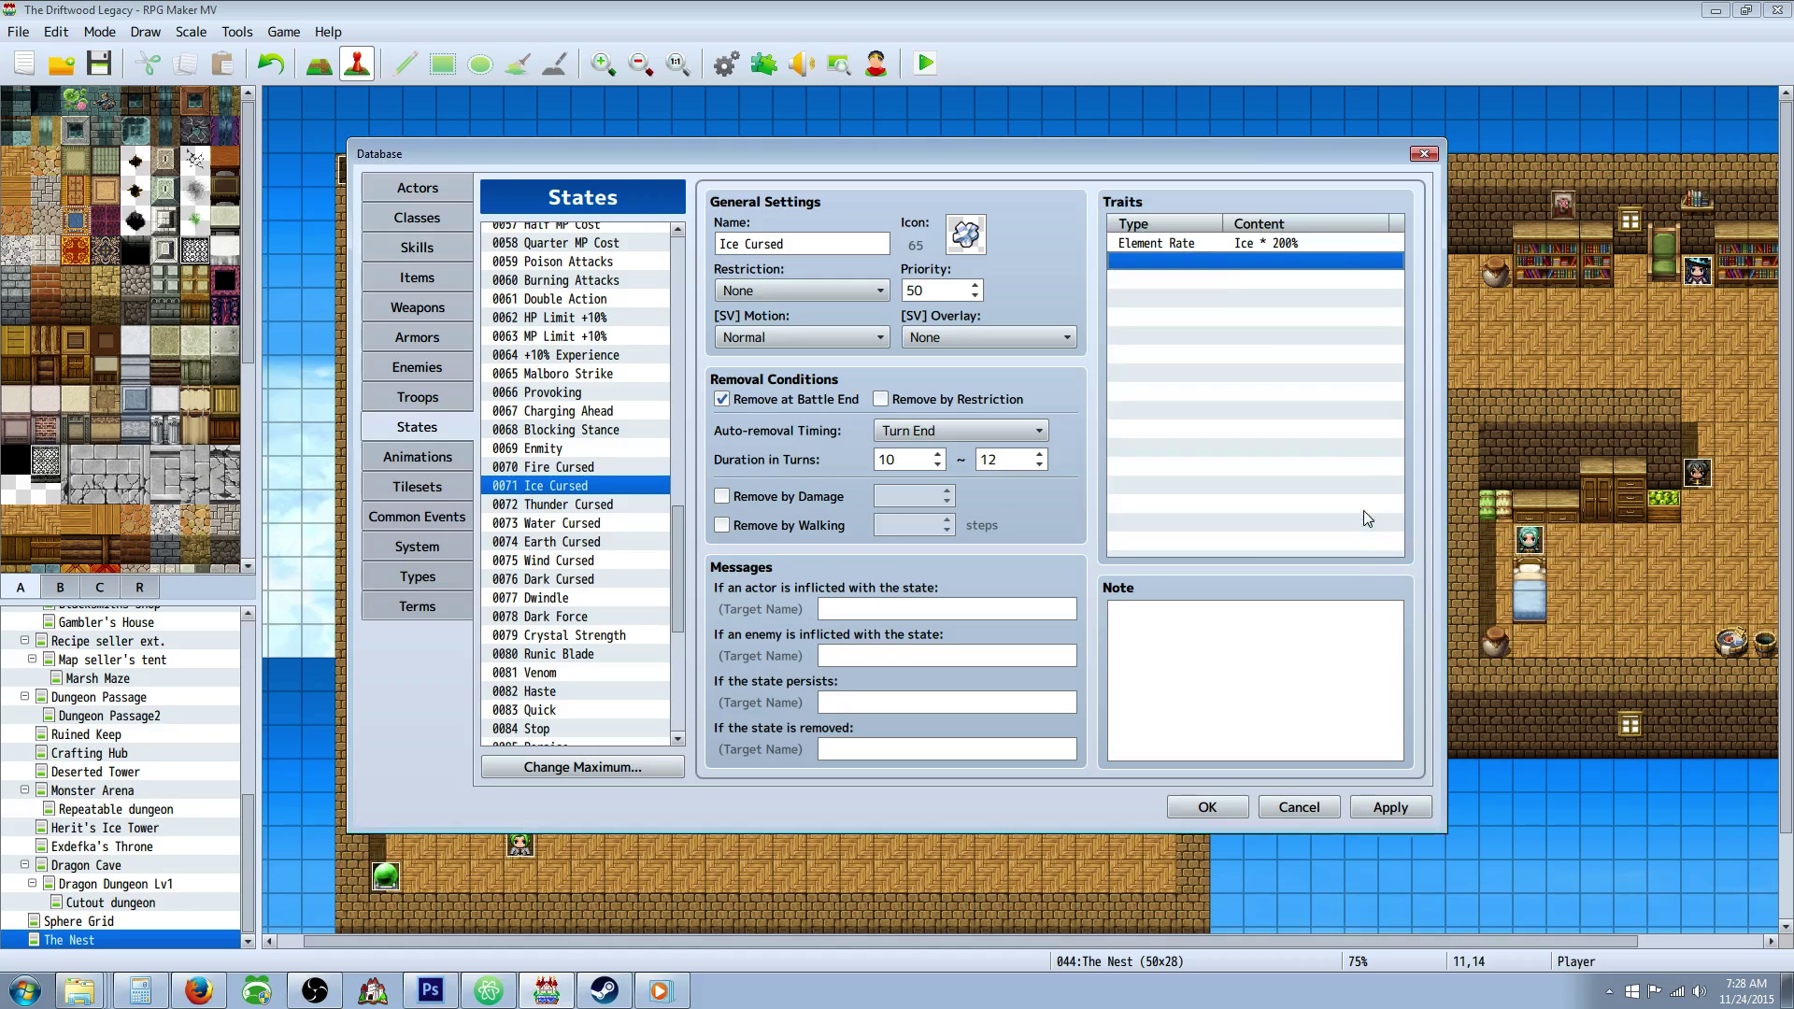
click(1278, 244)
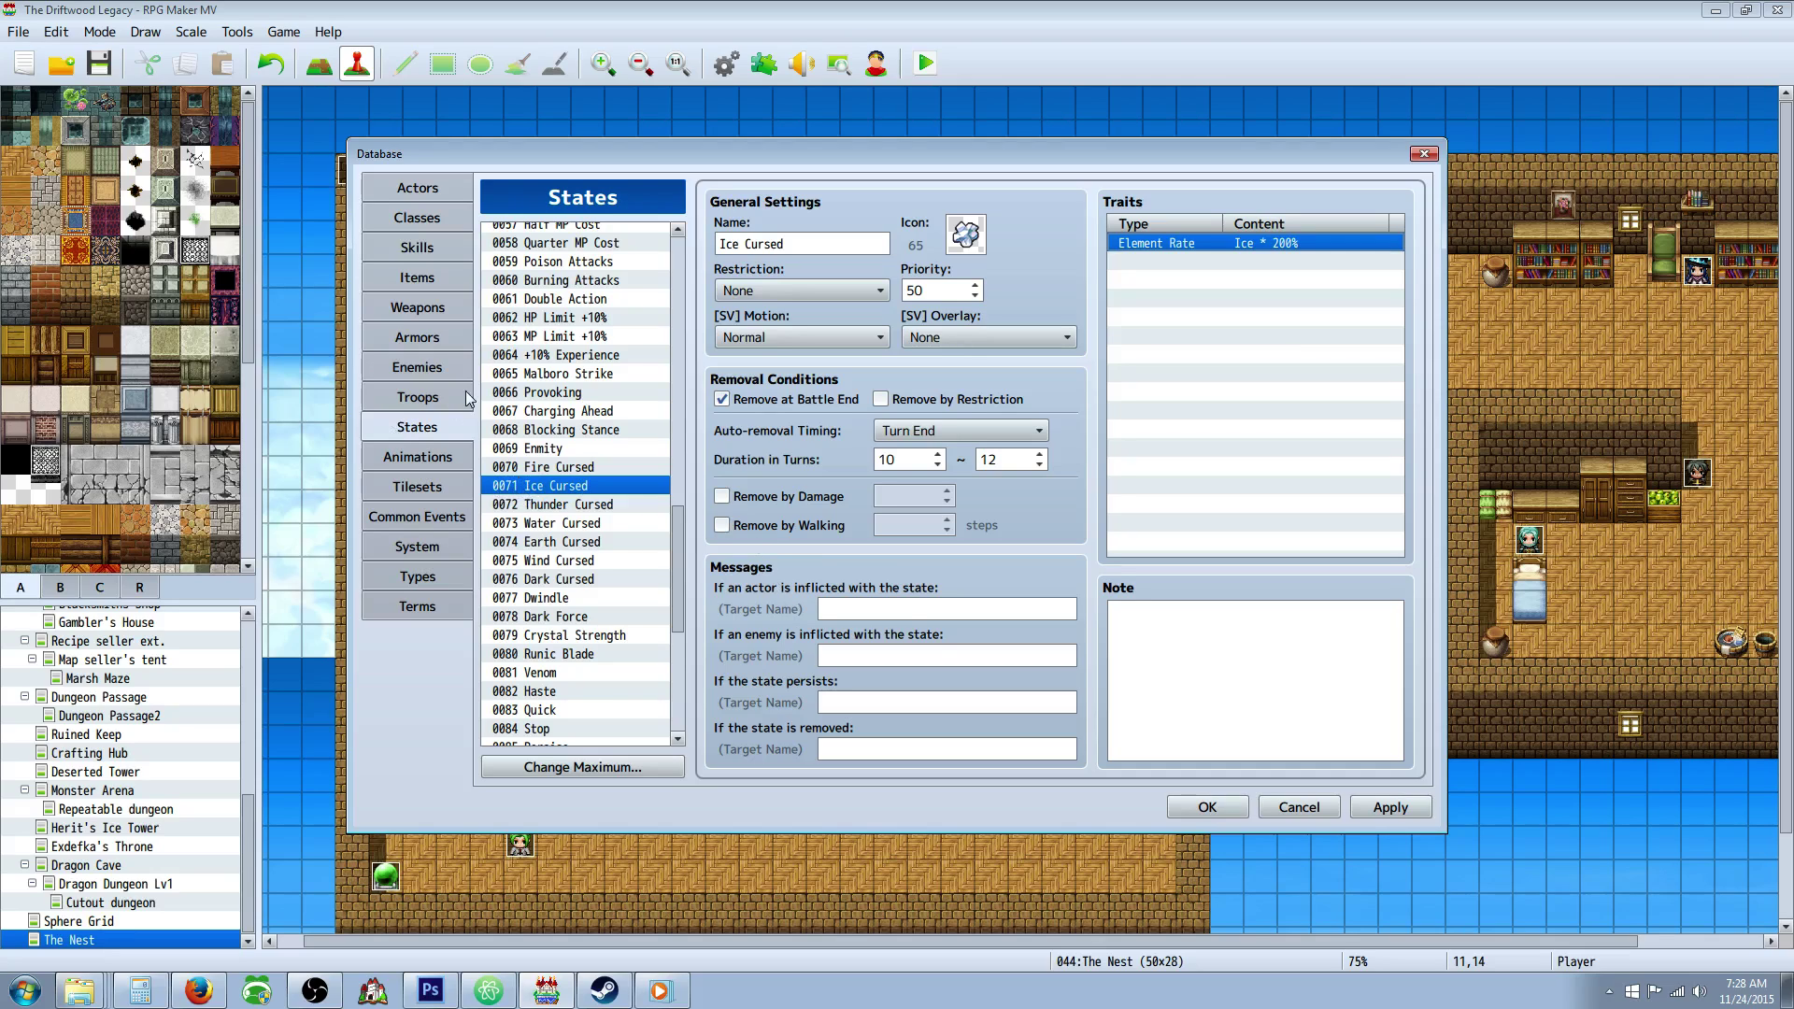
Back on the Skills page, highlight the add state 71 and wait for animation note lines
click(433, 247)
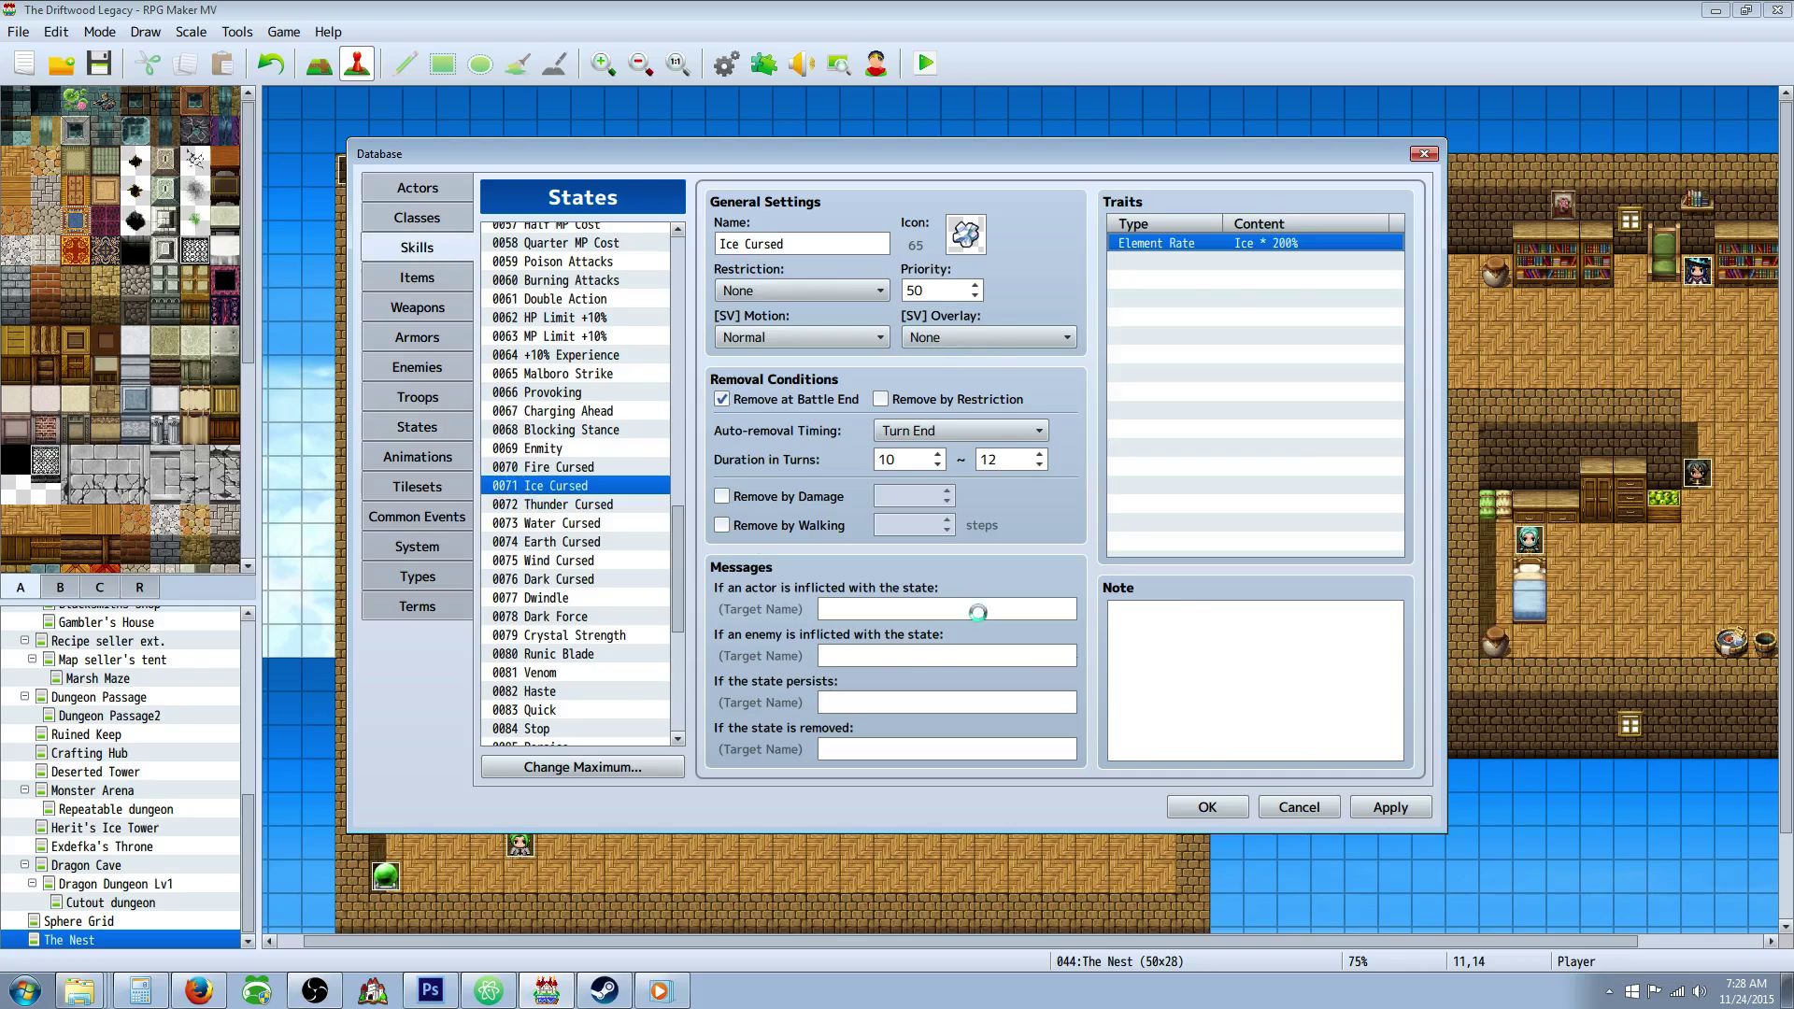
scroll(1202, 681, down, 4)
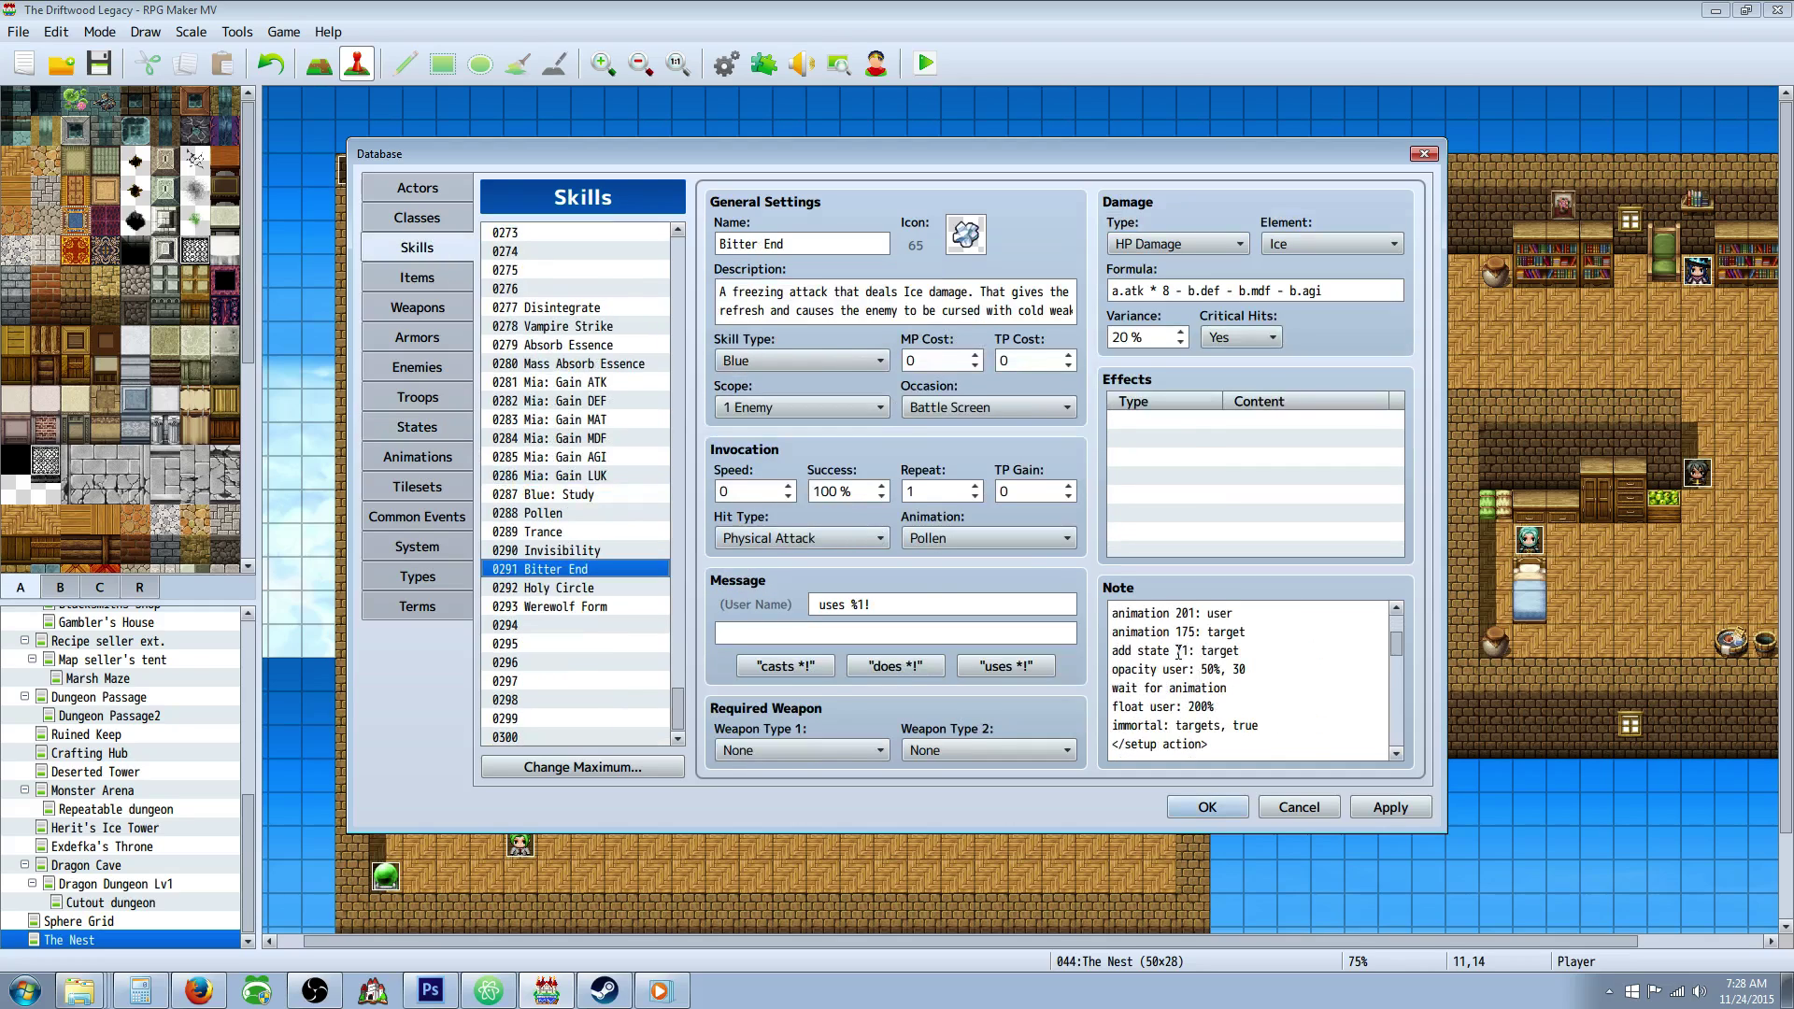
double_click(1179, 652)
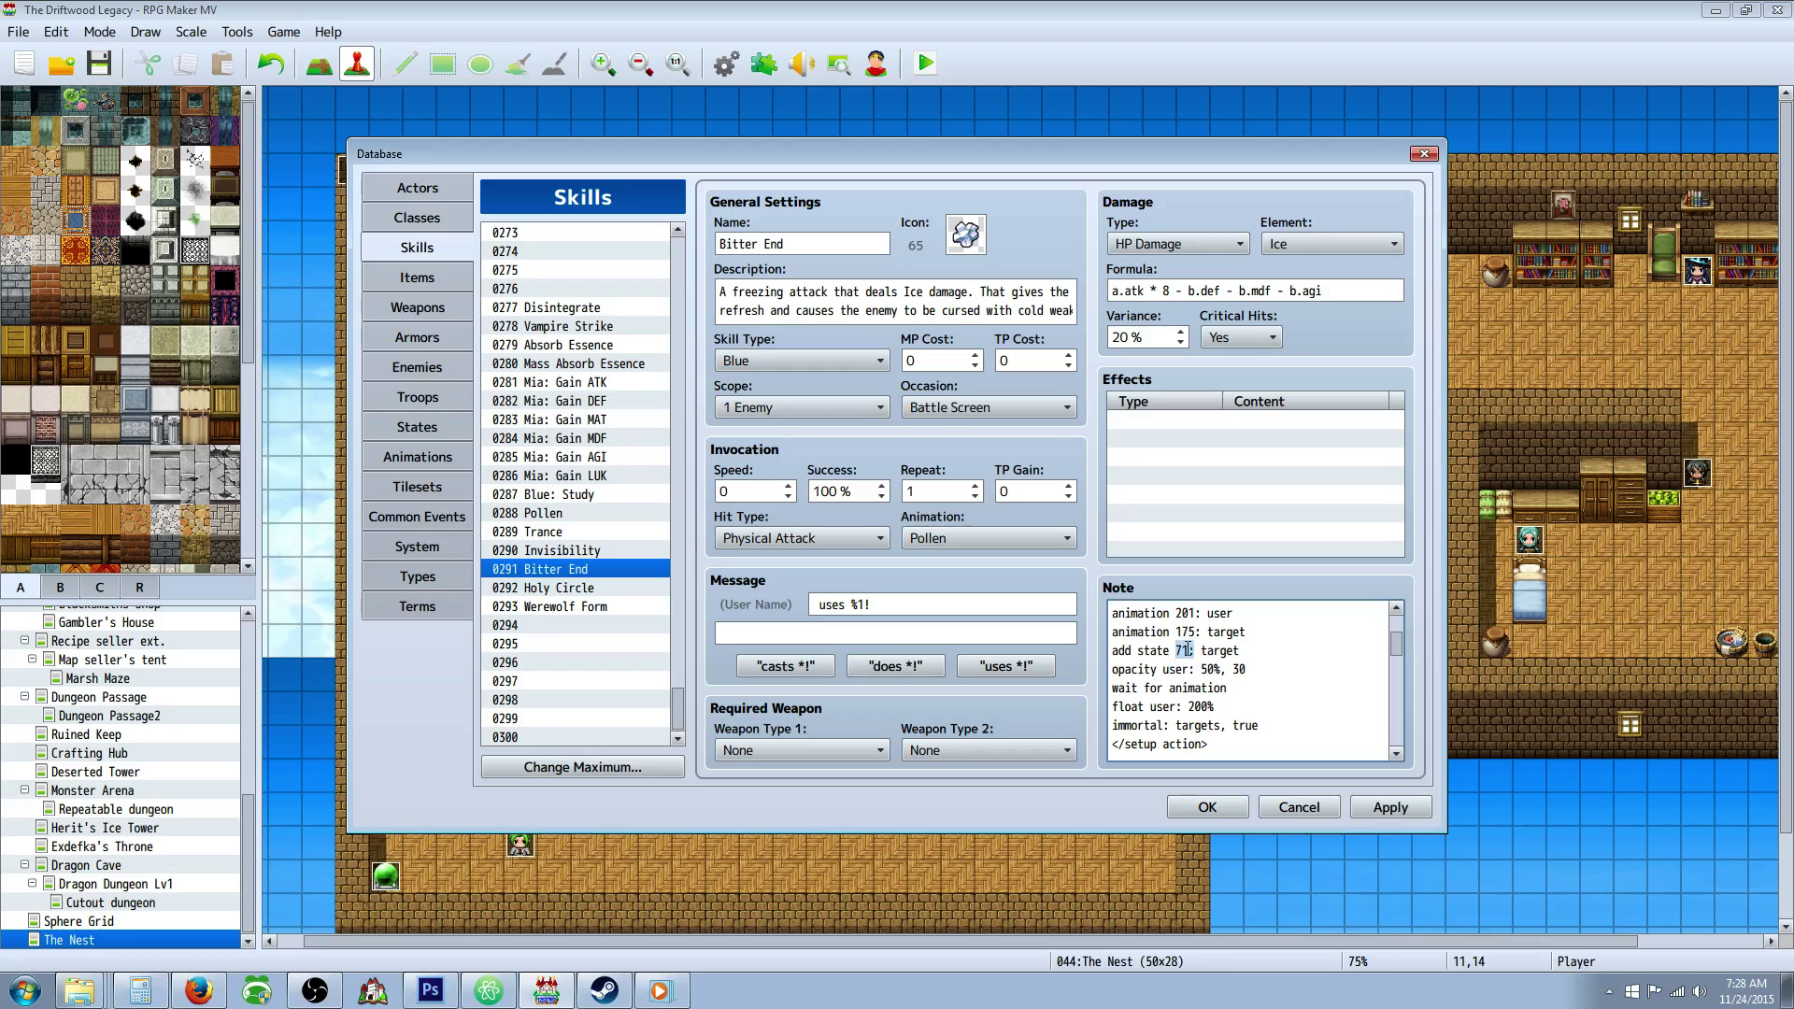
drag(1196, 652, 1249, 669)
click(1169, 688)
drag(1232, 687, 1126, 688)
Highlight the float user: 200%, immortal: targets, true and </setup action> lines
scroll(1172, 649, up, 1)
scroll(1205, 656, down, 1)
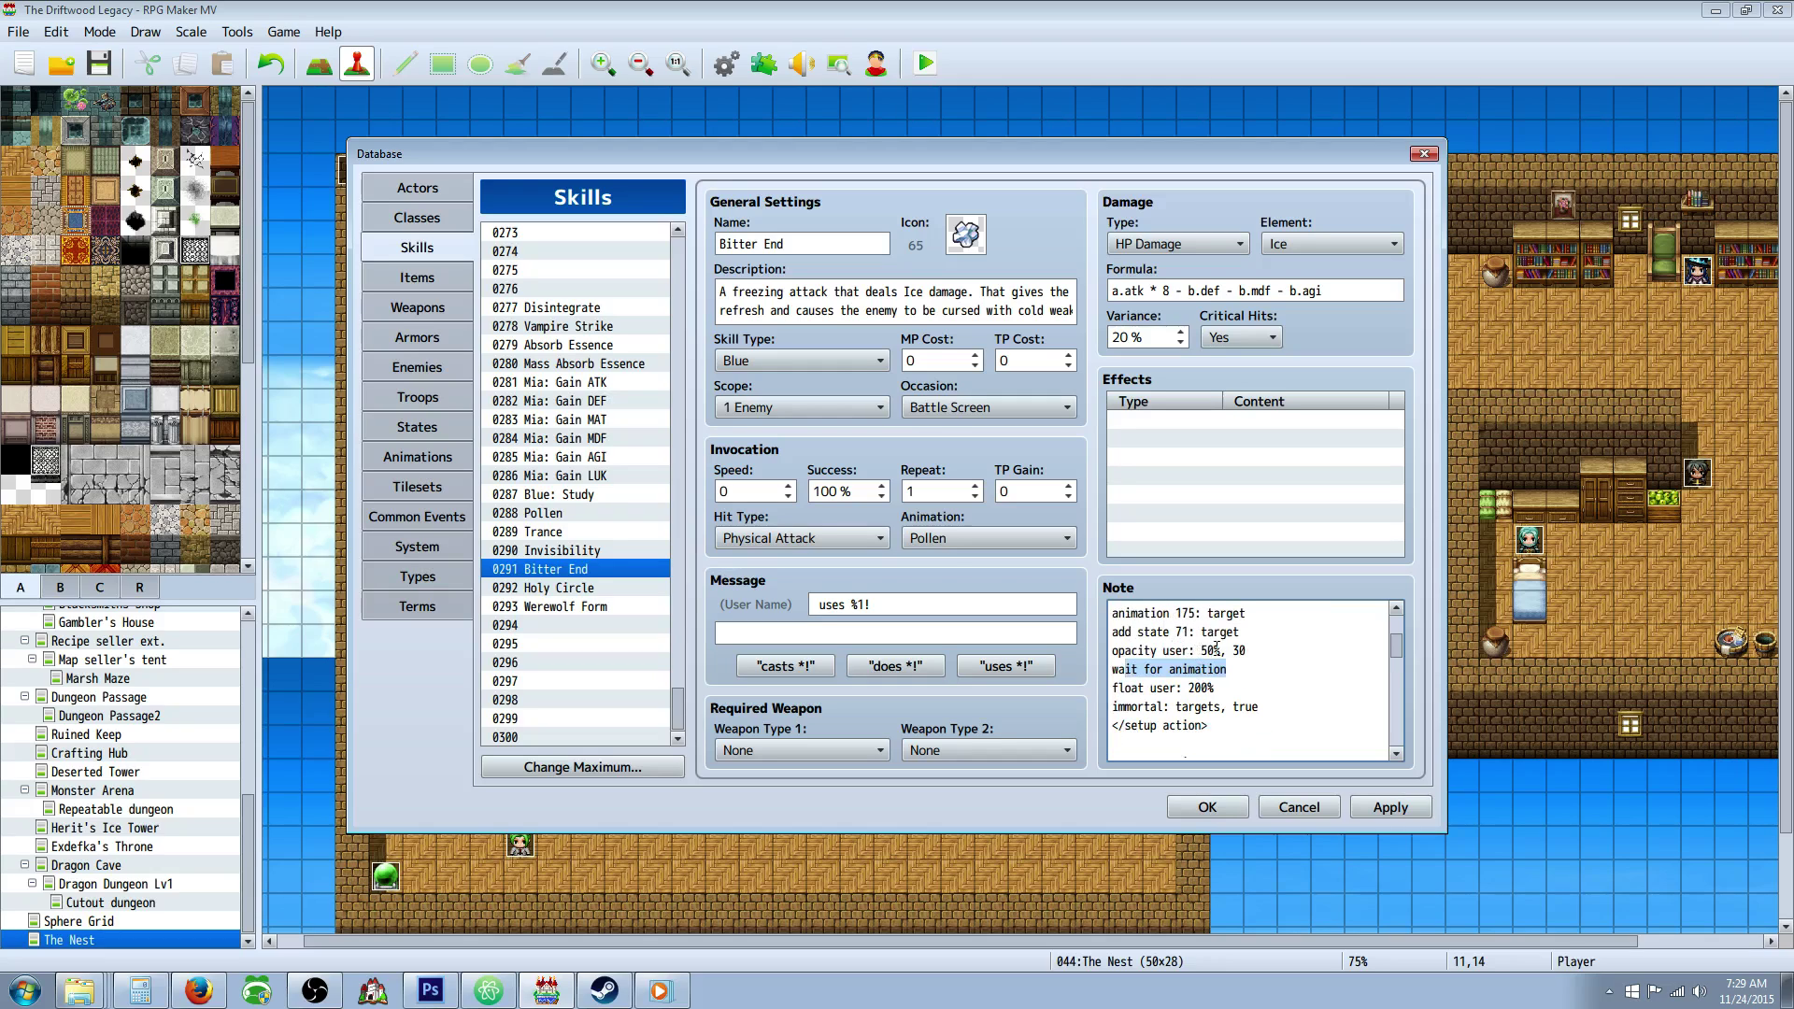
drag(1243, 693, 1114, 696)
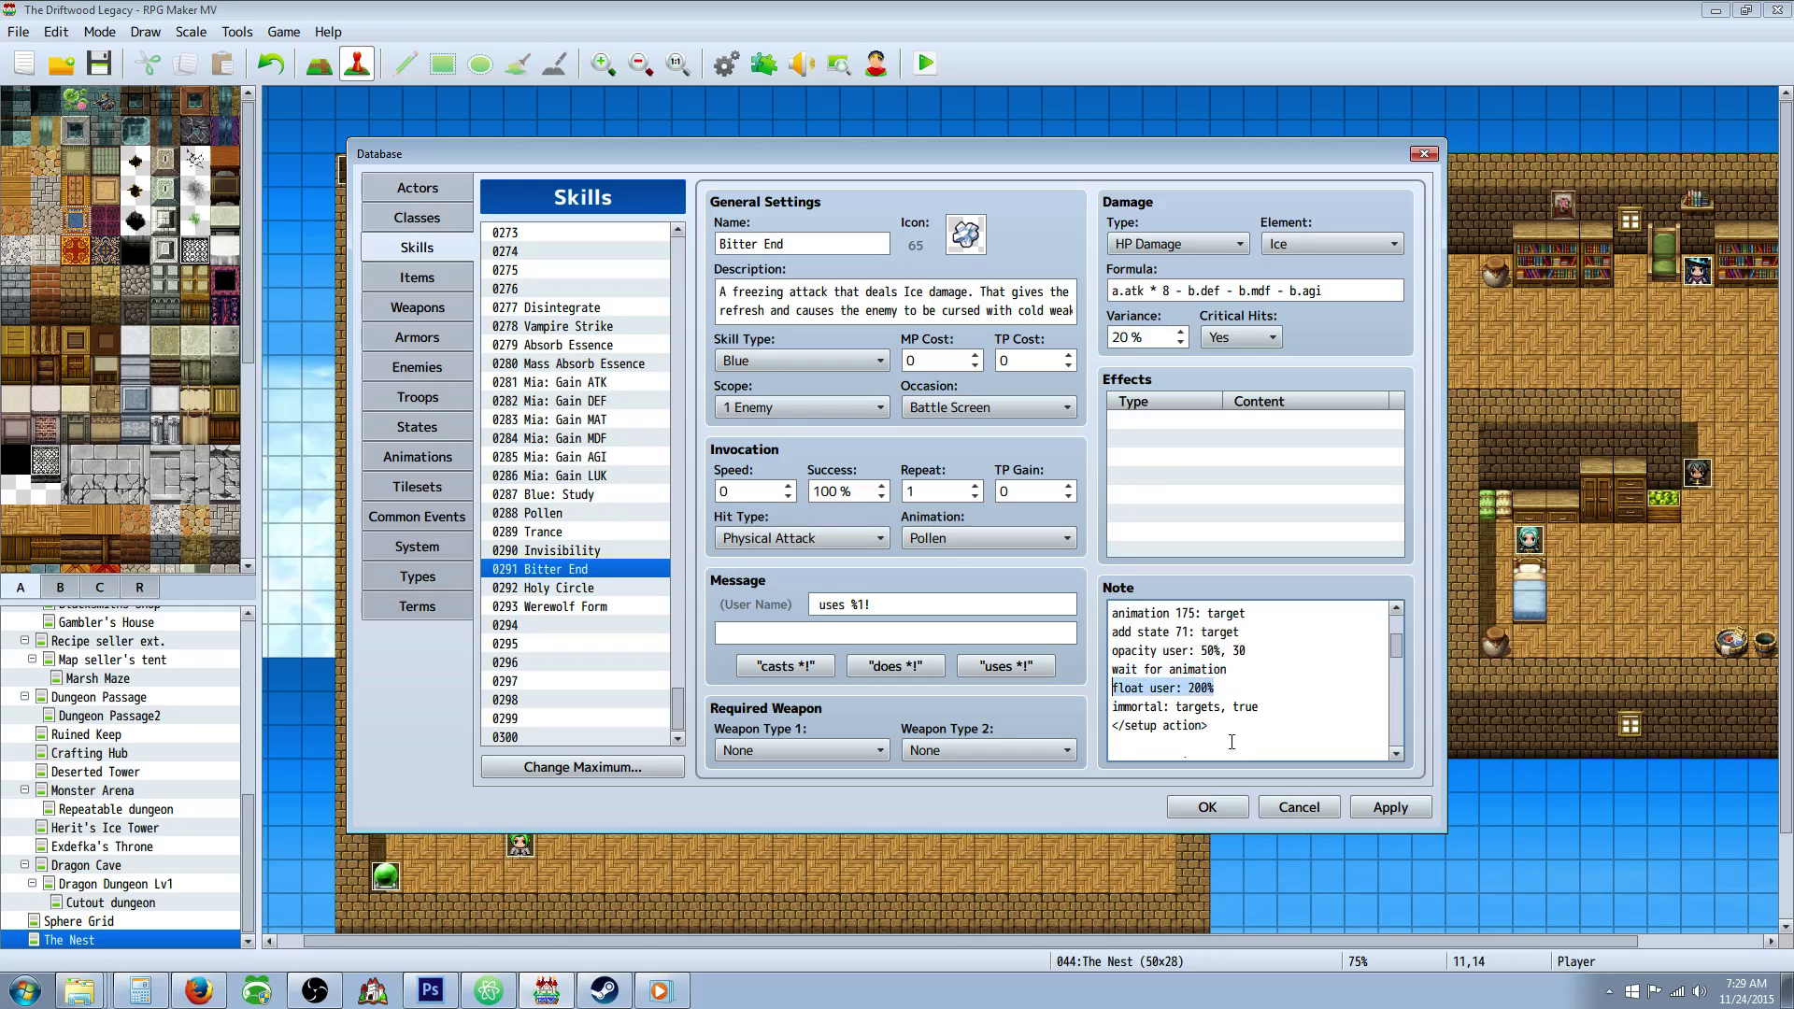
scroll(1217, 678, down, 1)
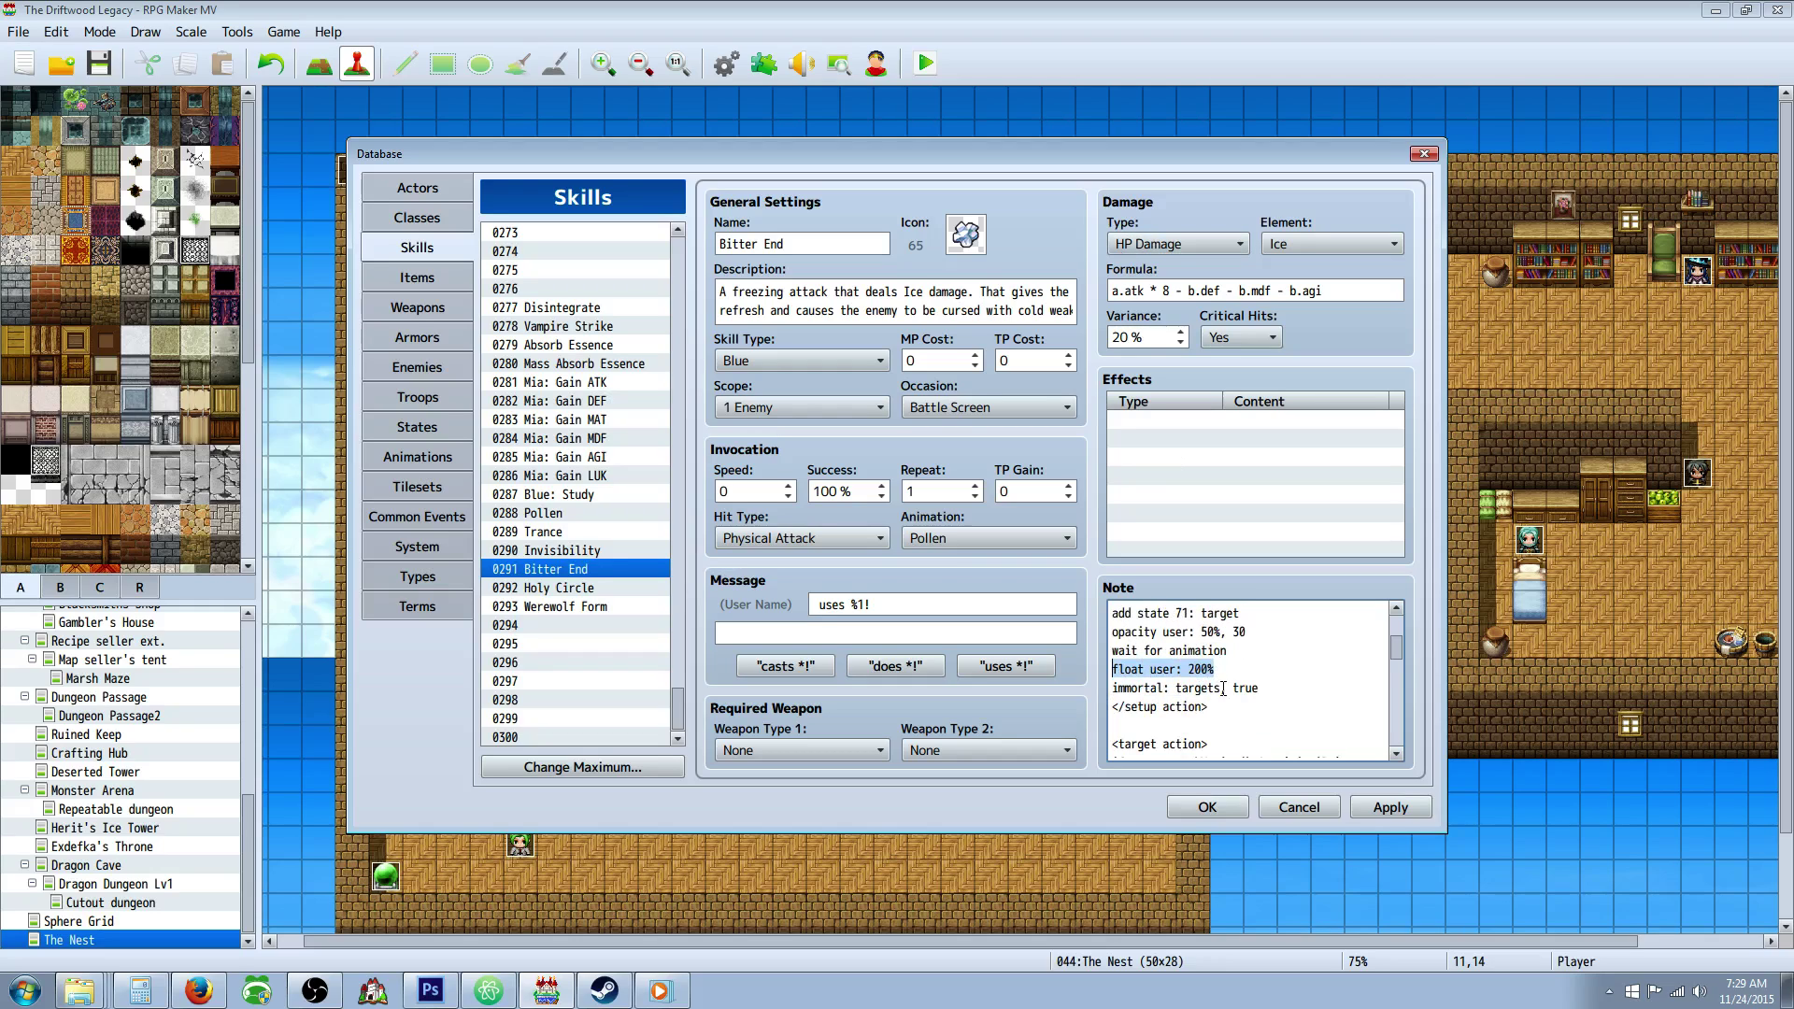
scroll(1244, 692, down, 1)
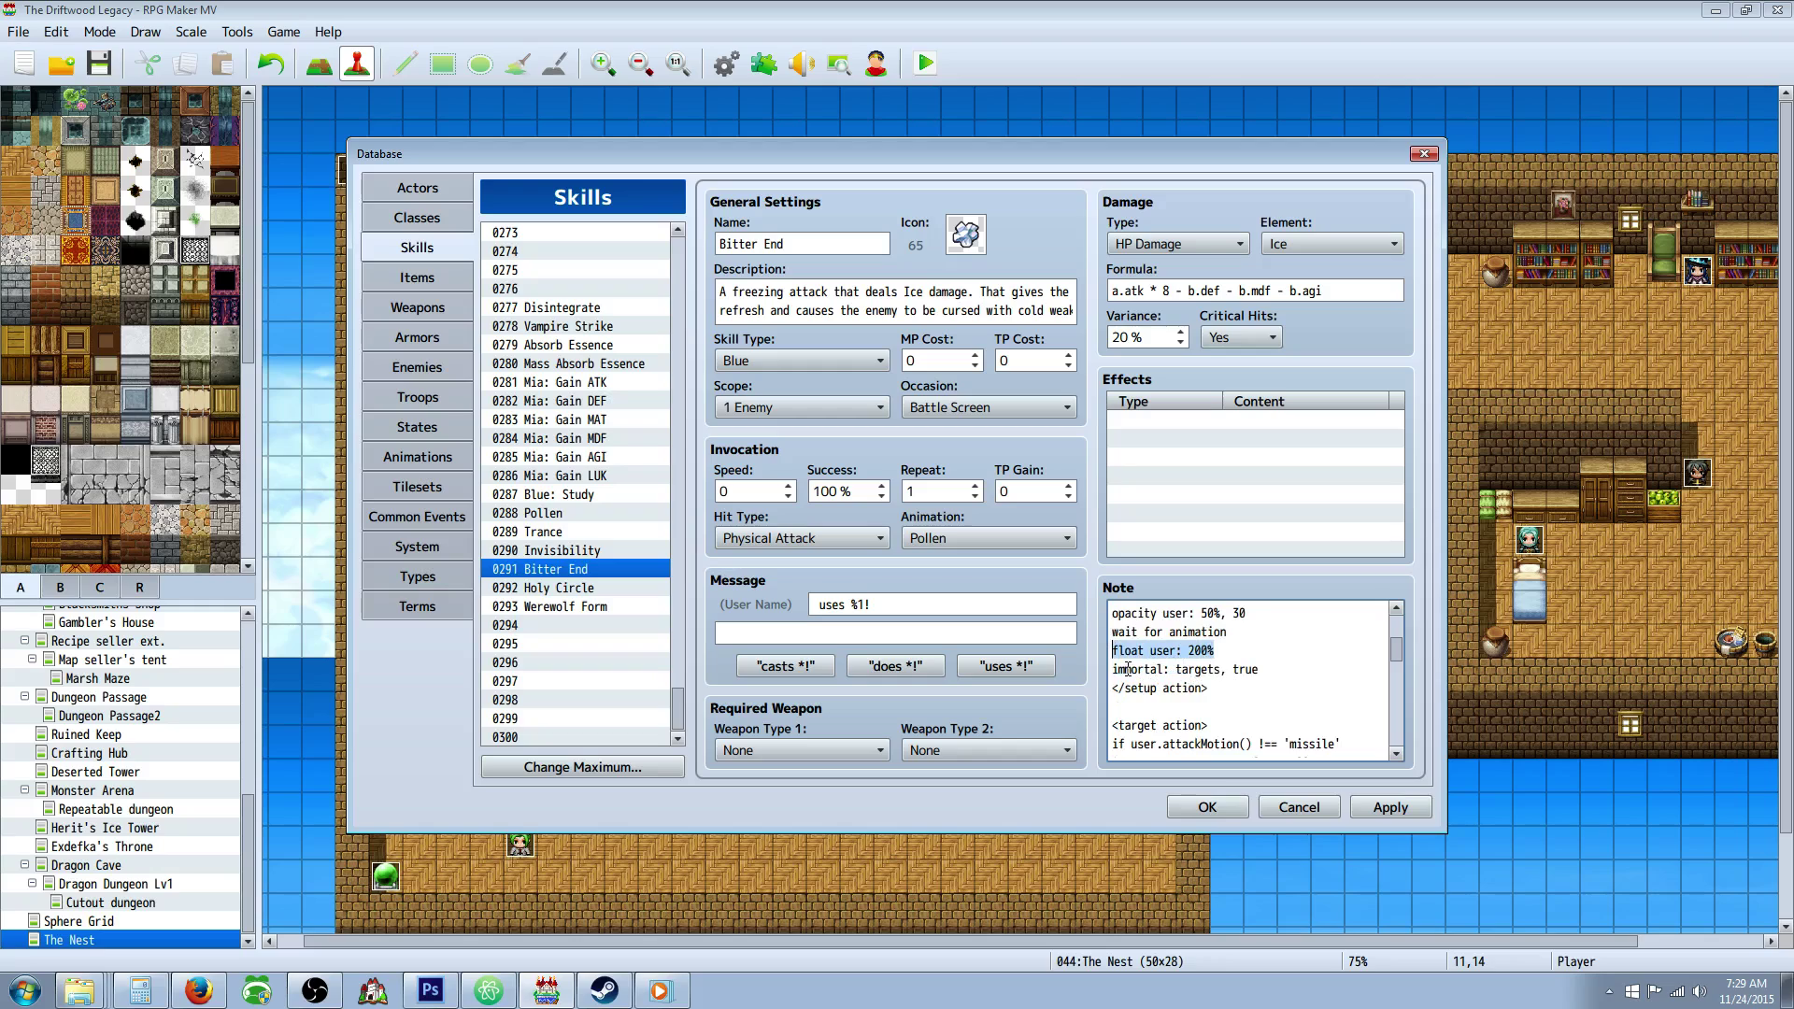
drag(1128, 669, 1263, 673)
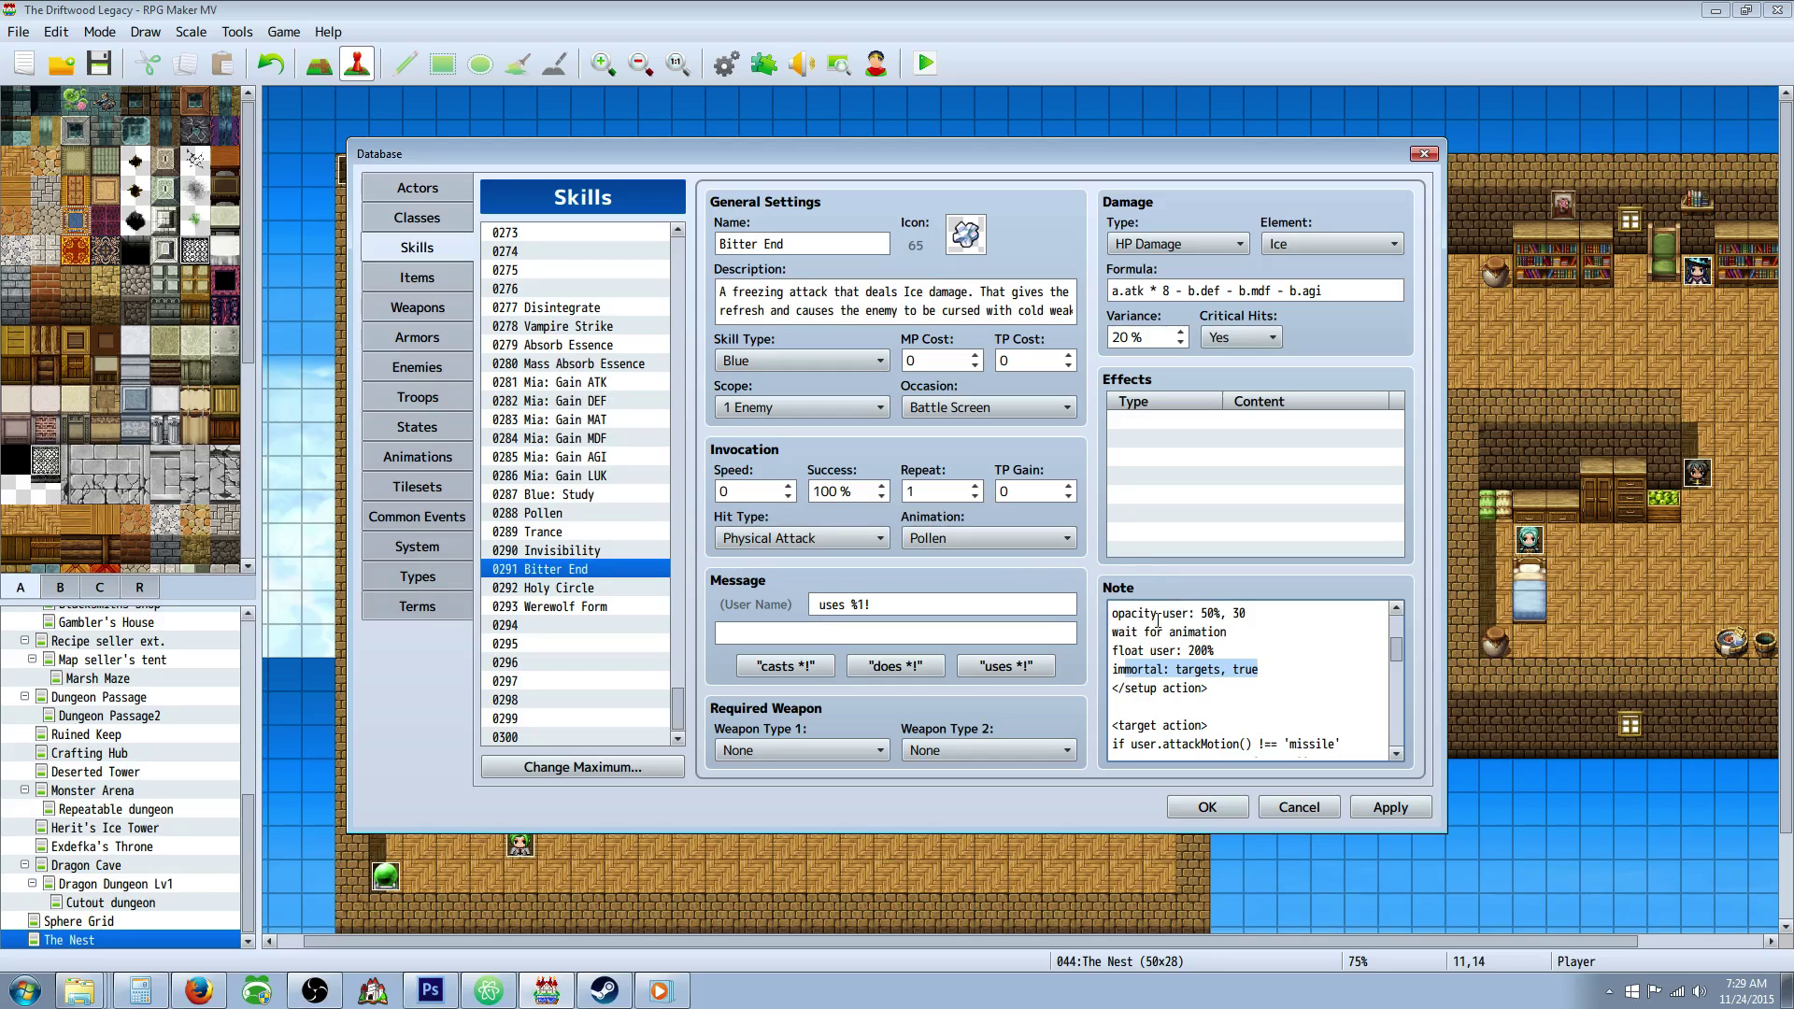
drag(1235, 693, 1112, 689)
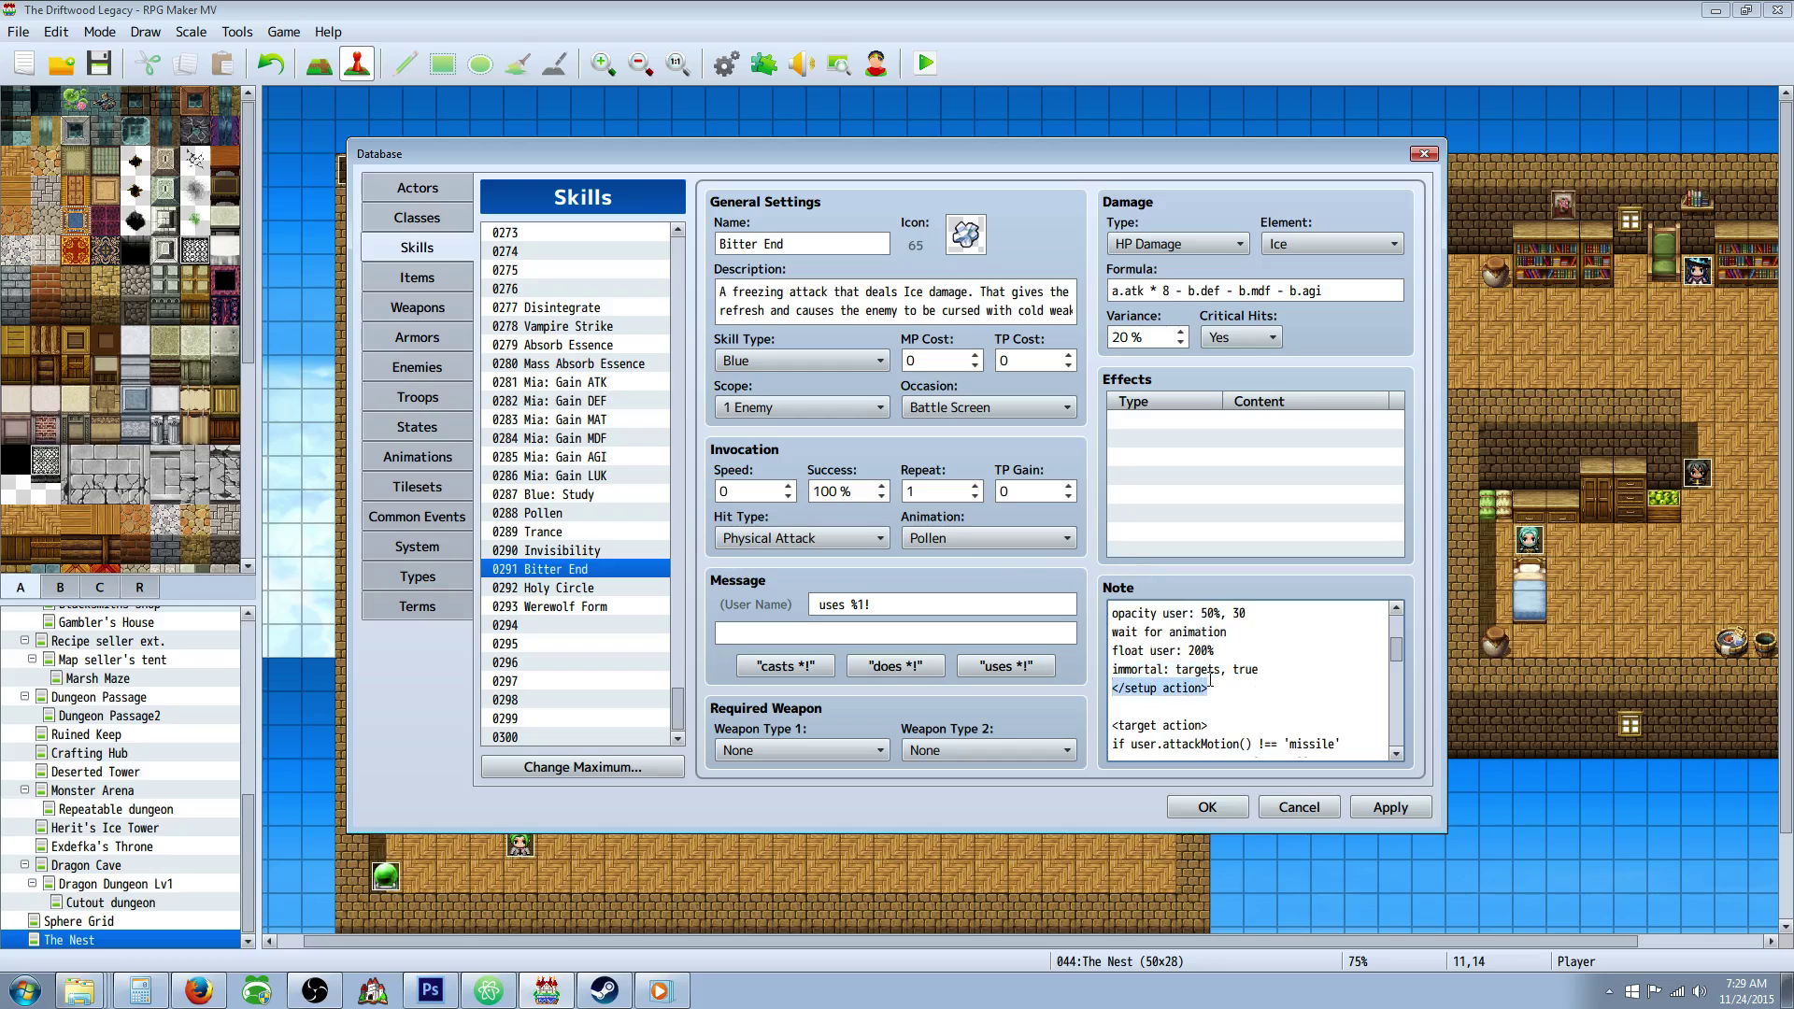
scroll(1210, 680, down, 1)
click(1255, 671)
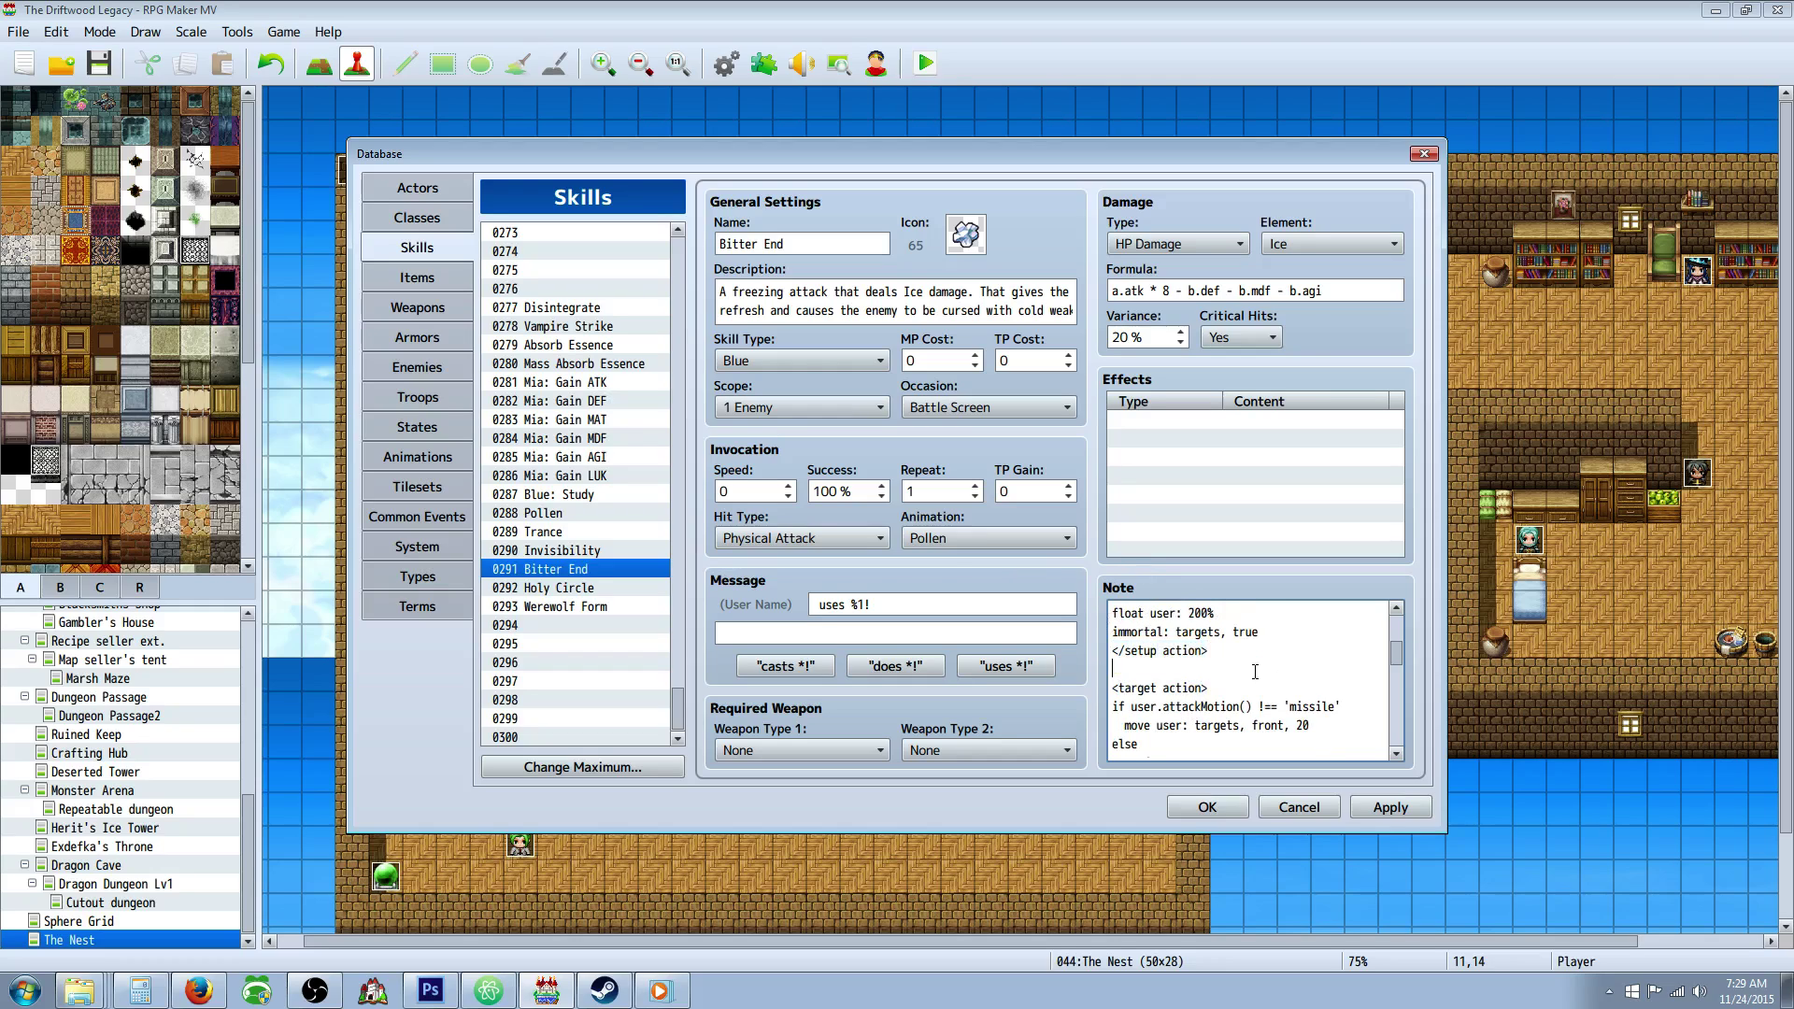
scroll(1255, 671, down, 3)
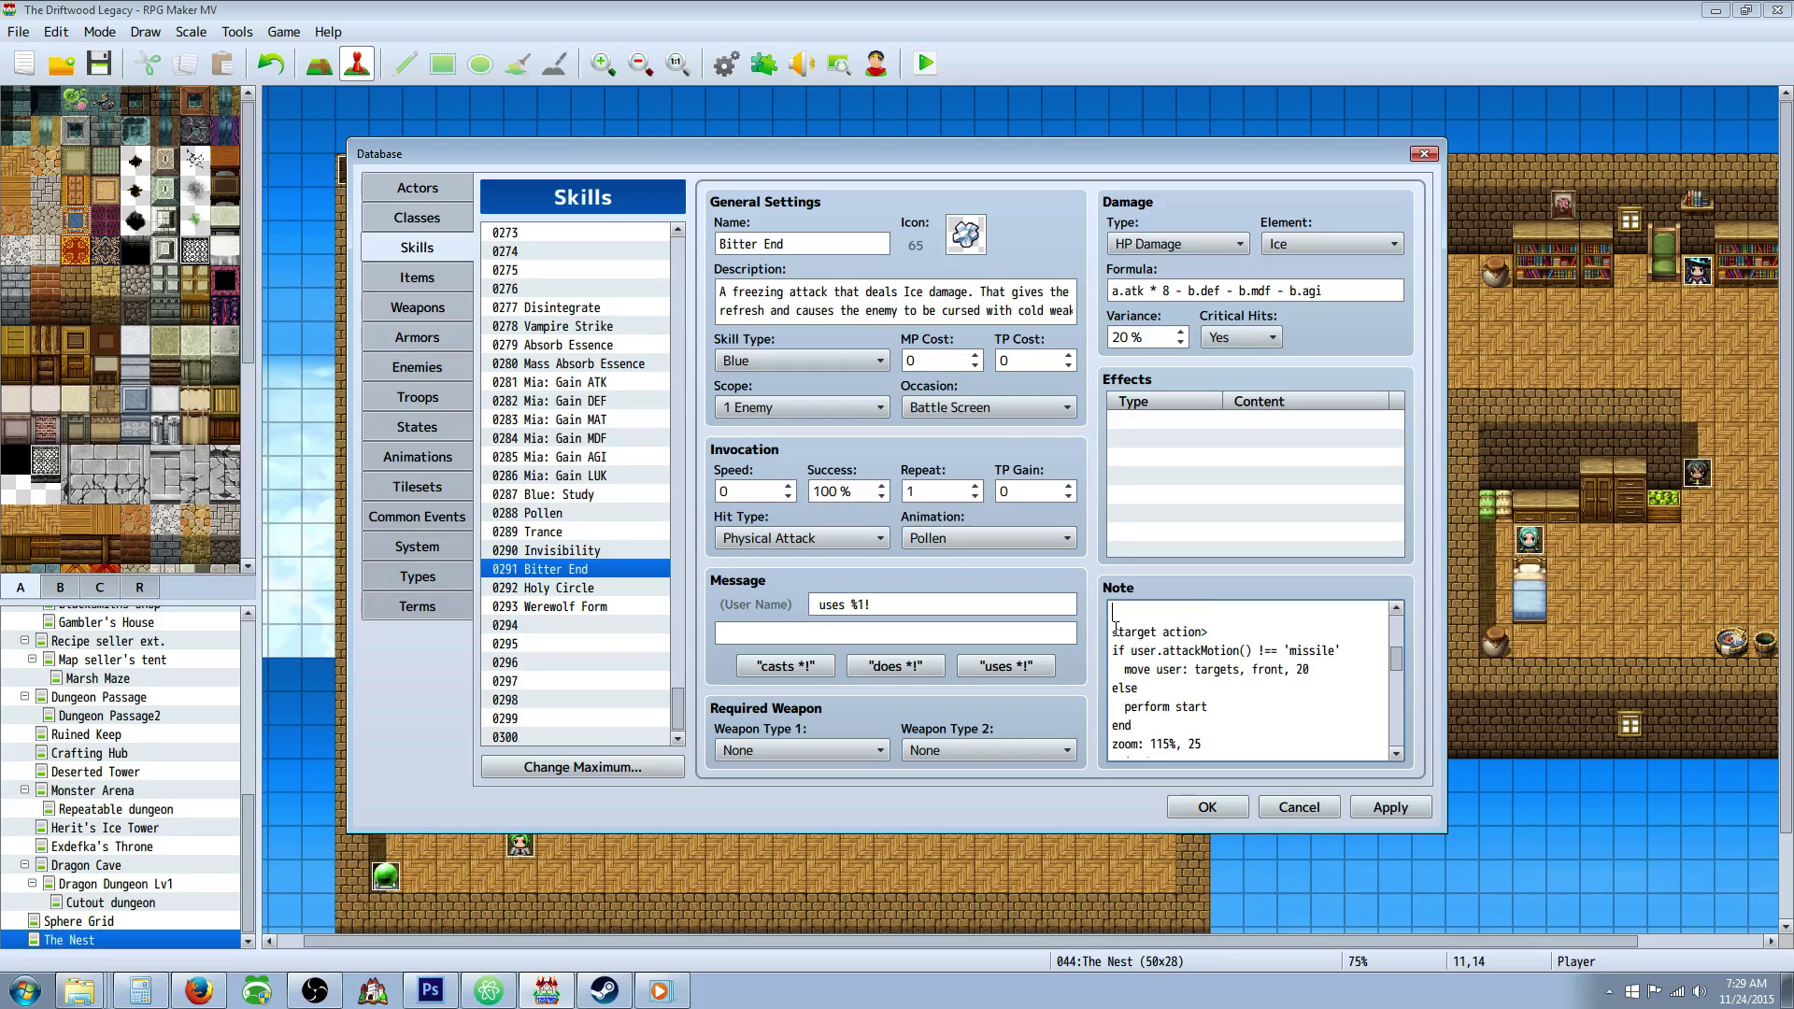
drag(1136, 650, 1257, 737)
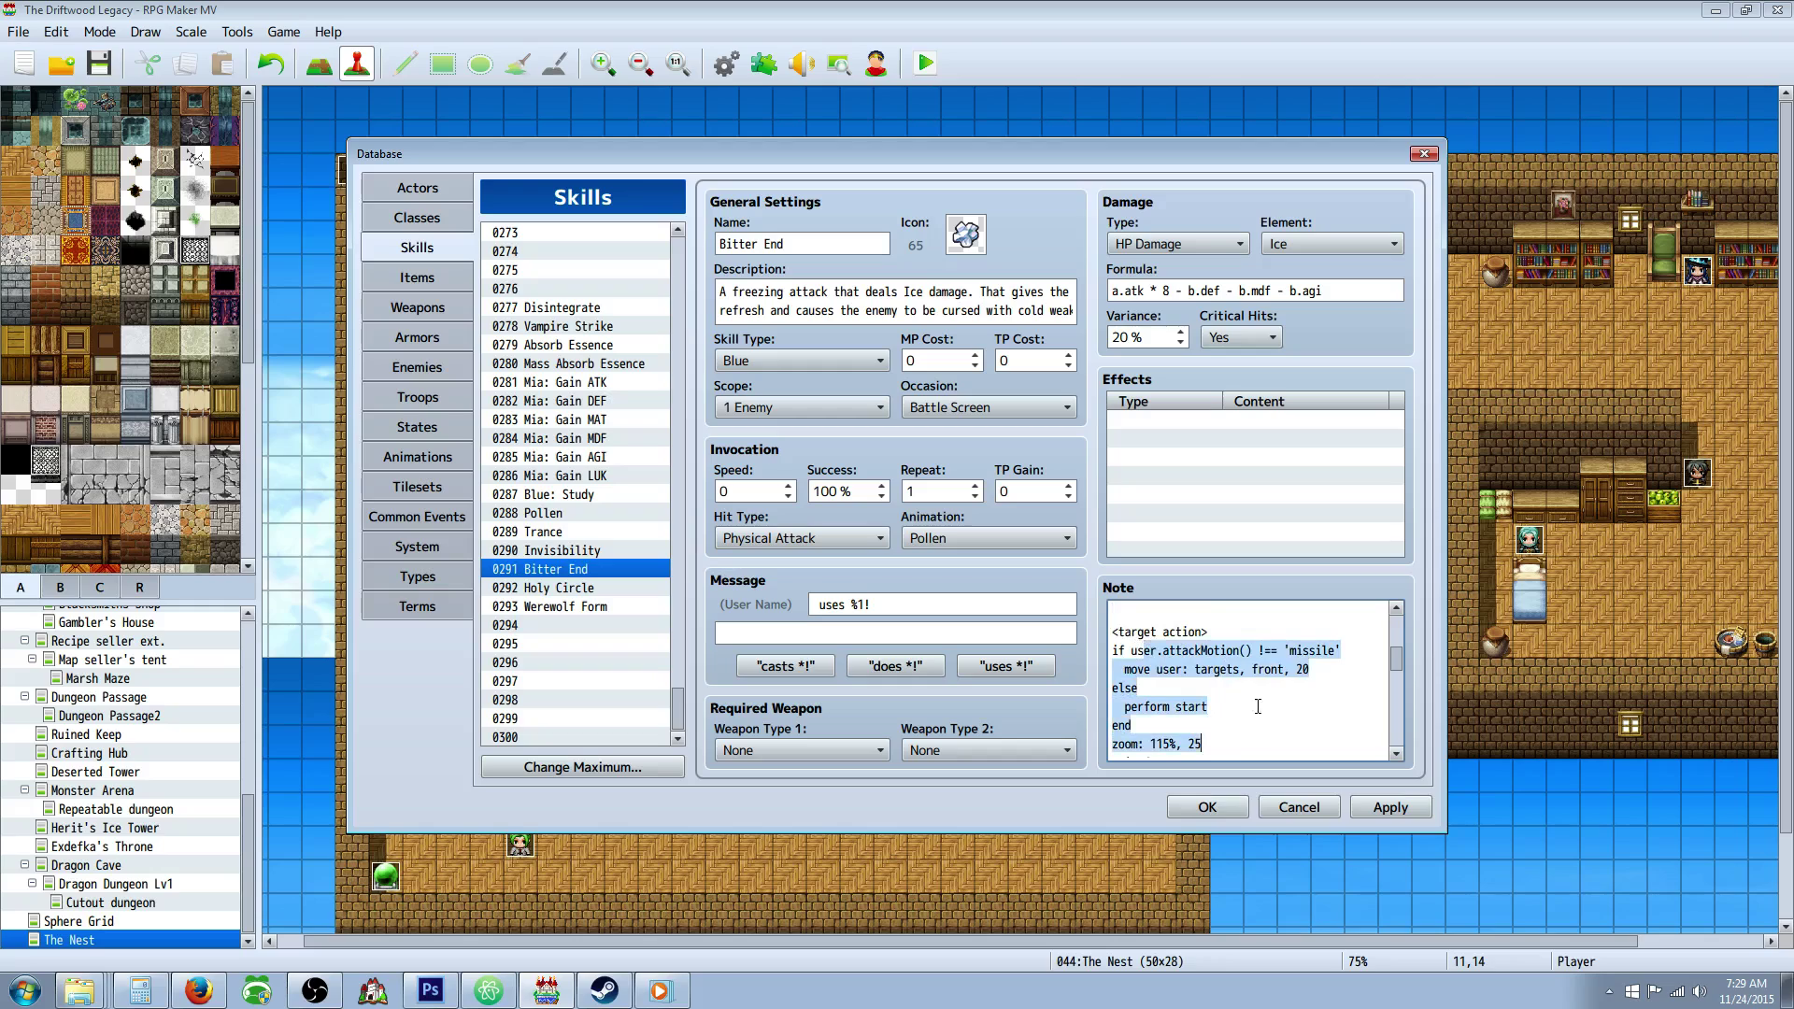
click(1258, 707)
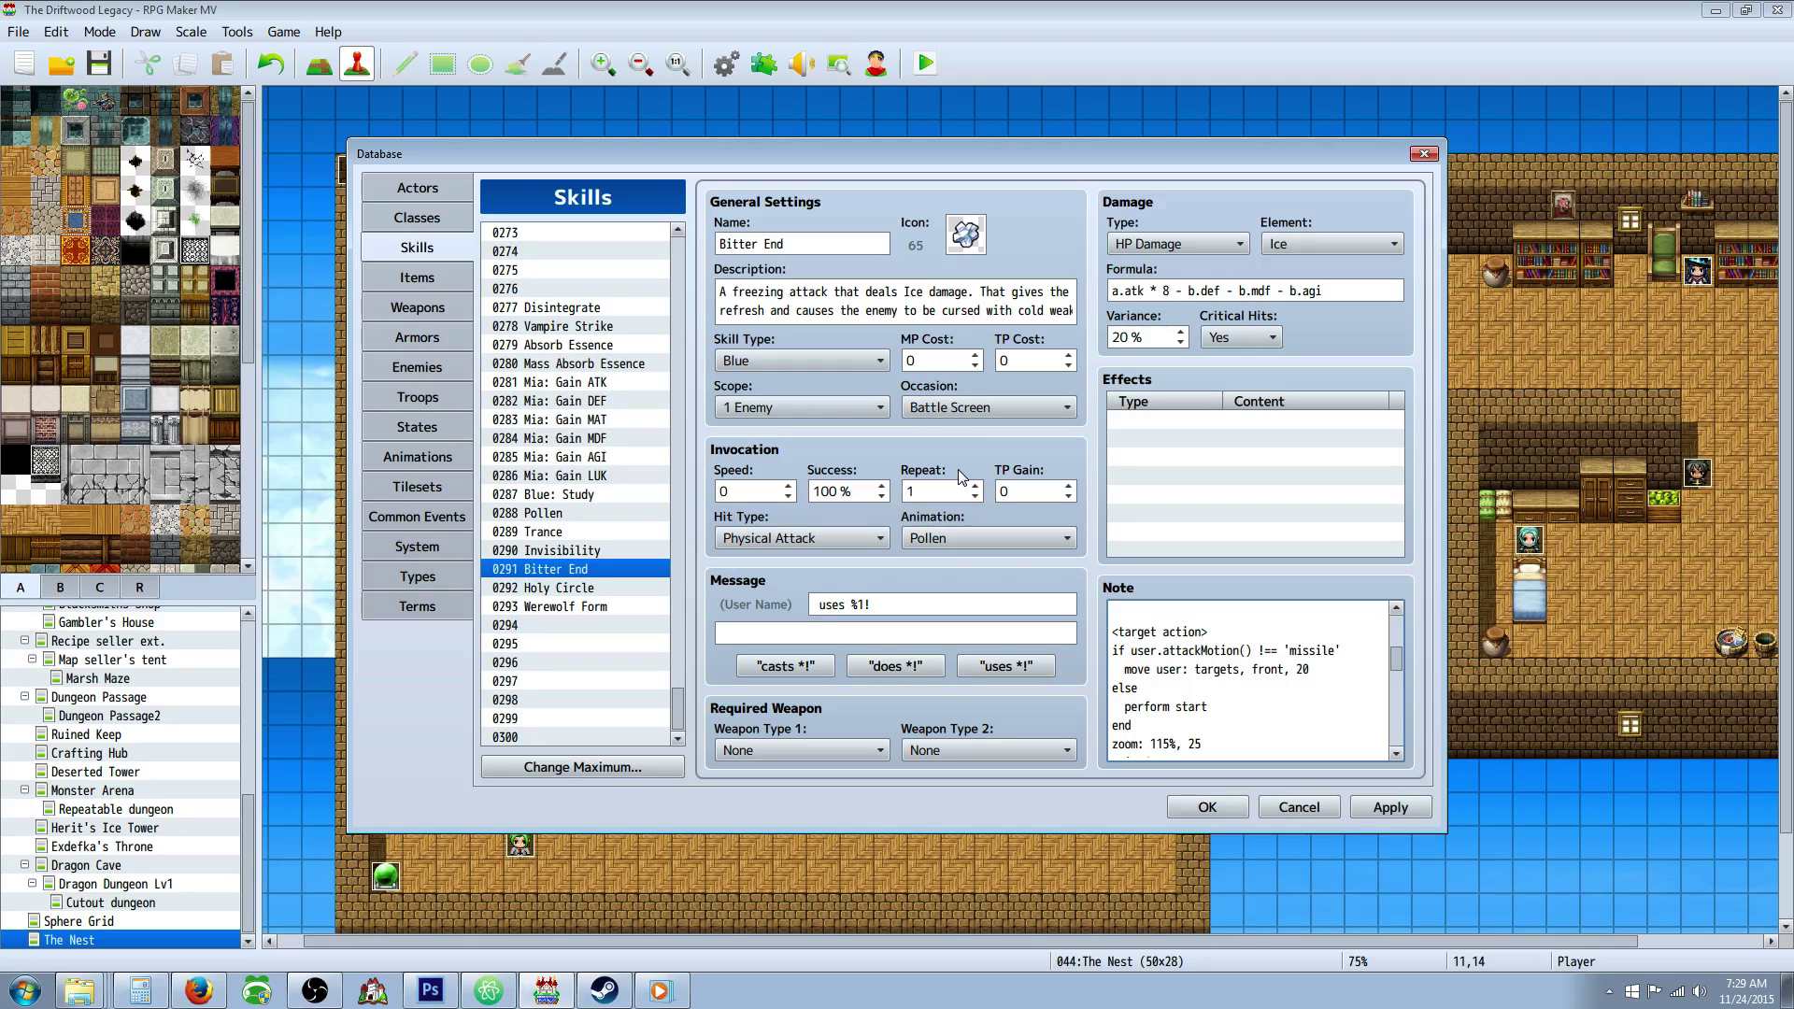
drag(1157, 651, 1216, 710)
click(1217, 709)
scroll(1155, 646, down, 1)
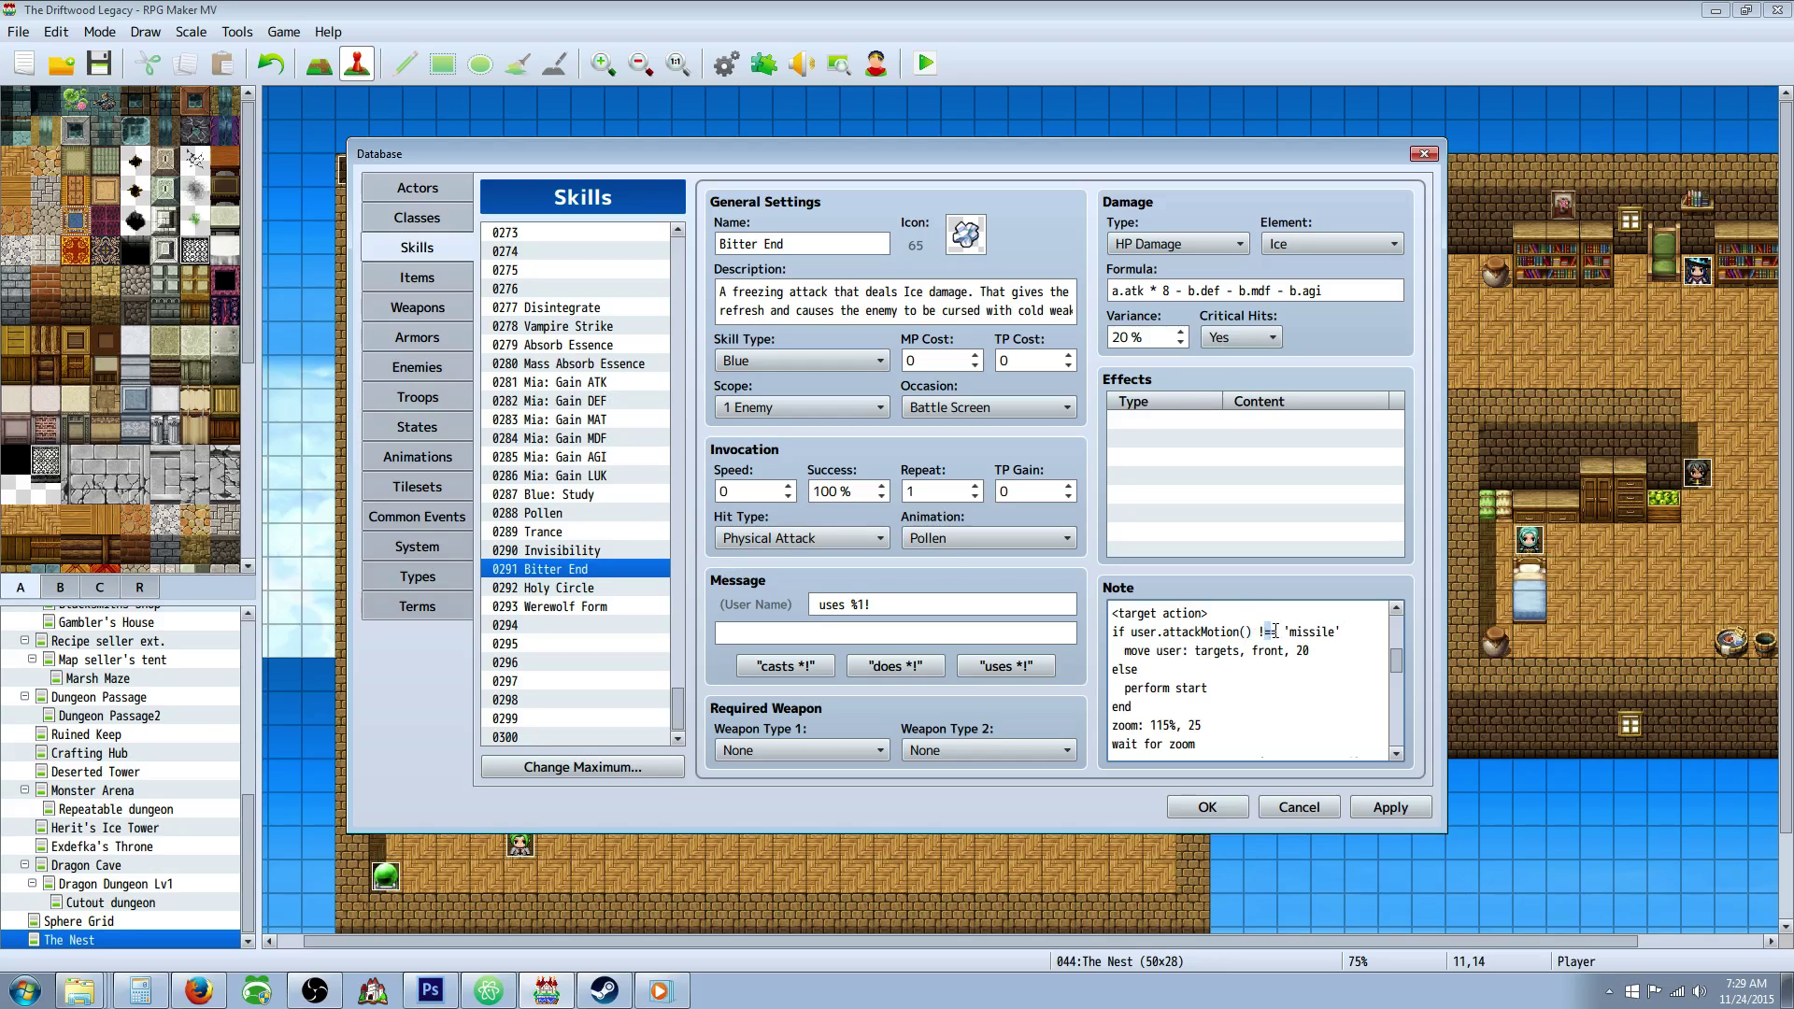
click(1284, 633)
drag(1294, 631, 1338, 632)
click(1337, 632)
drag(1124, 651, 1196, 649)
drag(1309, 650, 1295, 650)
mouse_move(1128, 688)
mouse_down()
mouse_move(1205, 688)
mouse_move(1111, 651)
mouse_move(1136, 670)
mouse_move(1114, 671)
mouse_up()
scroll(1163, 688, down, 1)
scroll(1196, 667, down, 1)
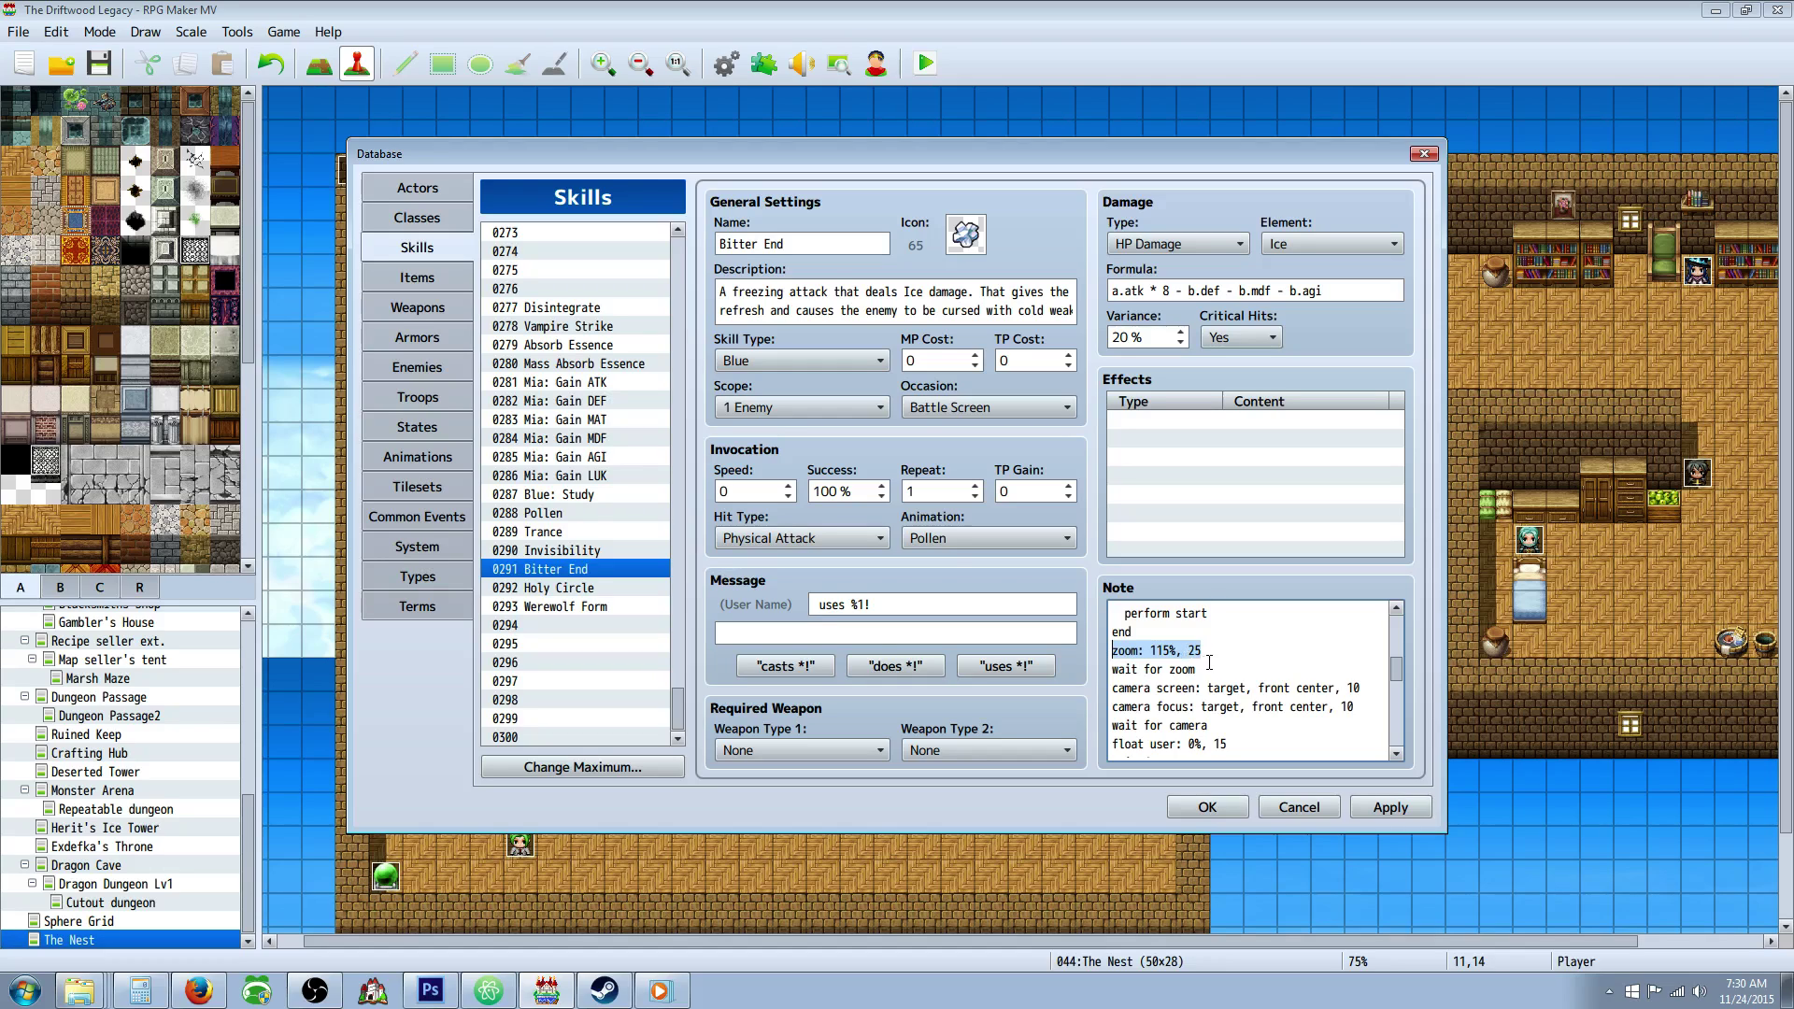
click(1213, 670)
drag(1213, 670, 1111, 671)
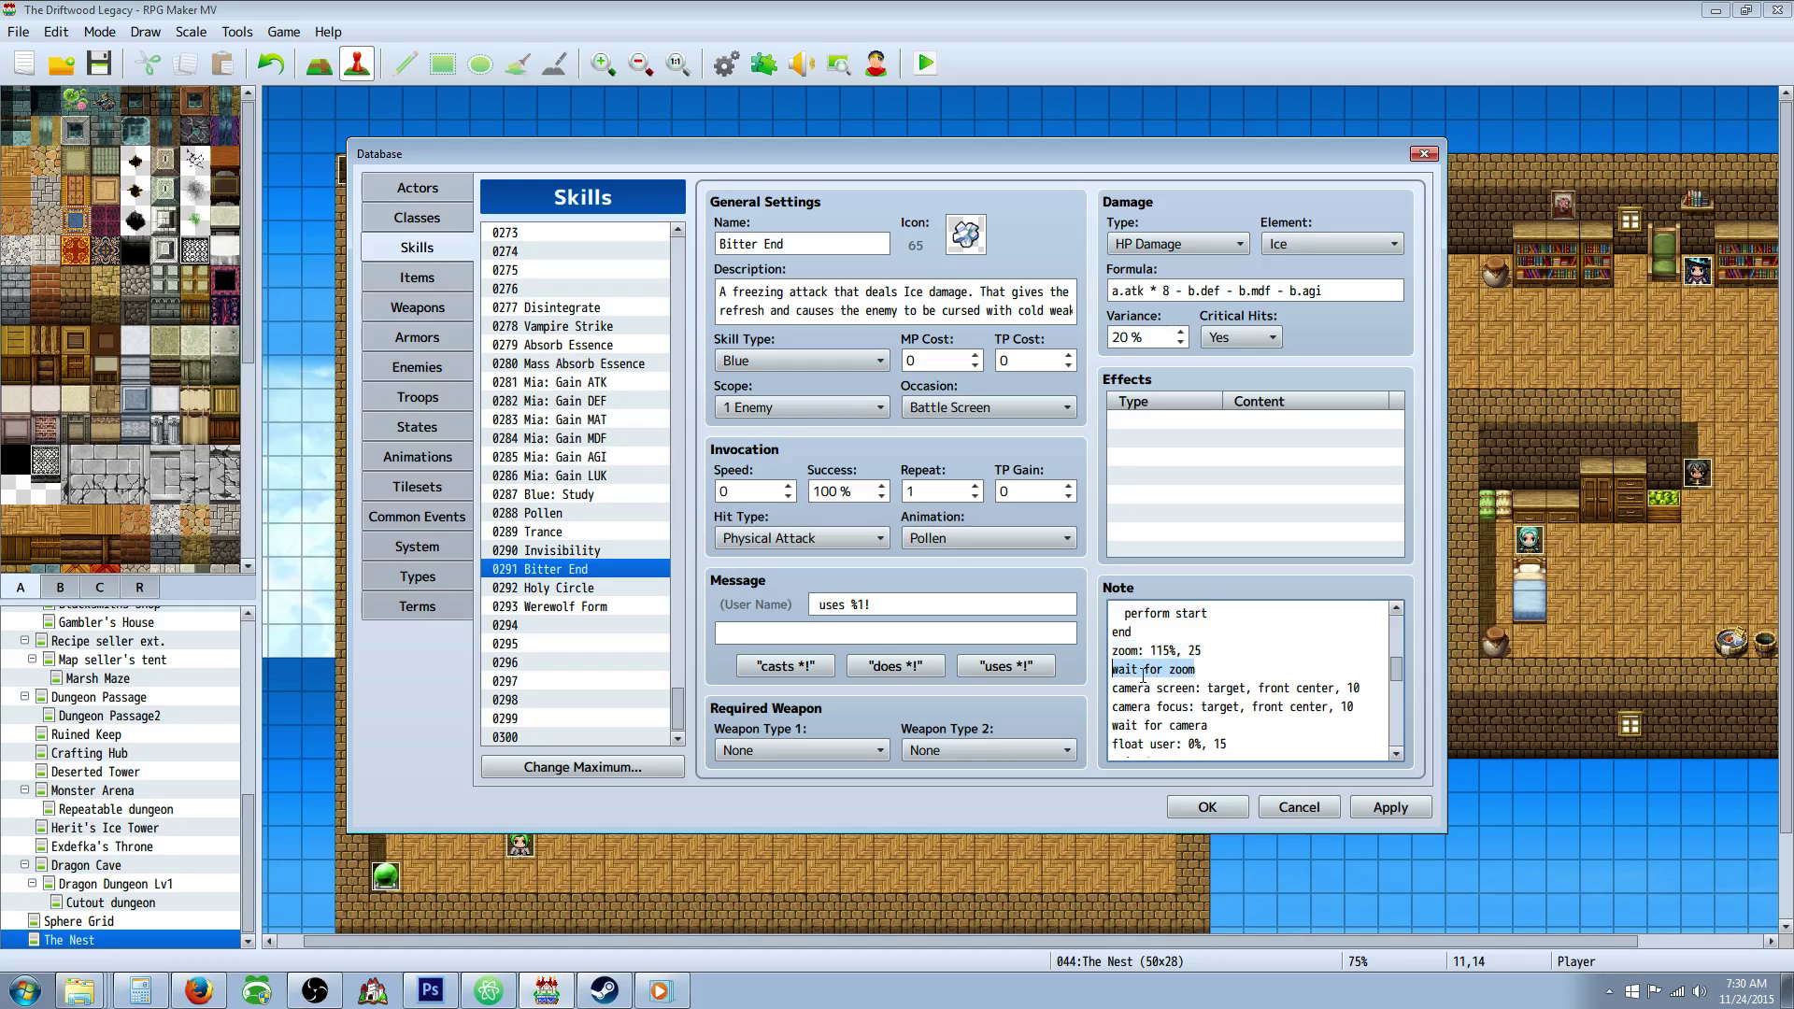
scroll(1142, 674, down, 2)
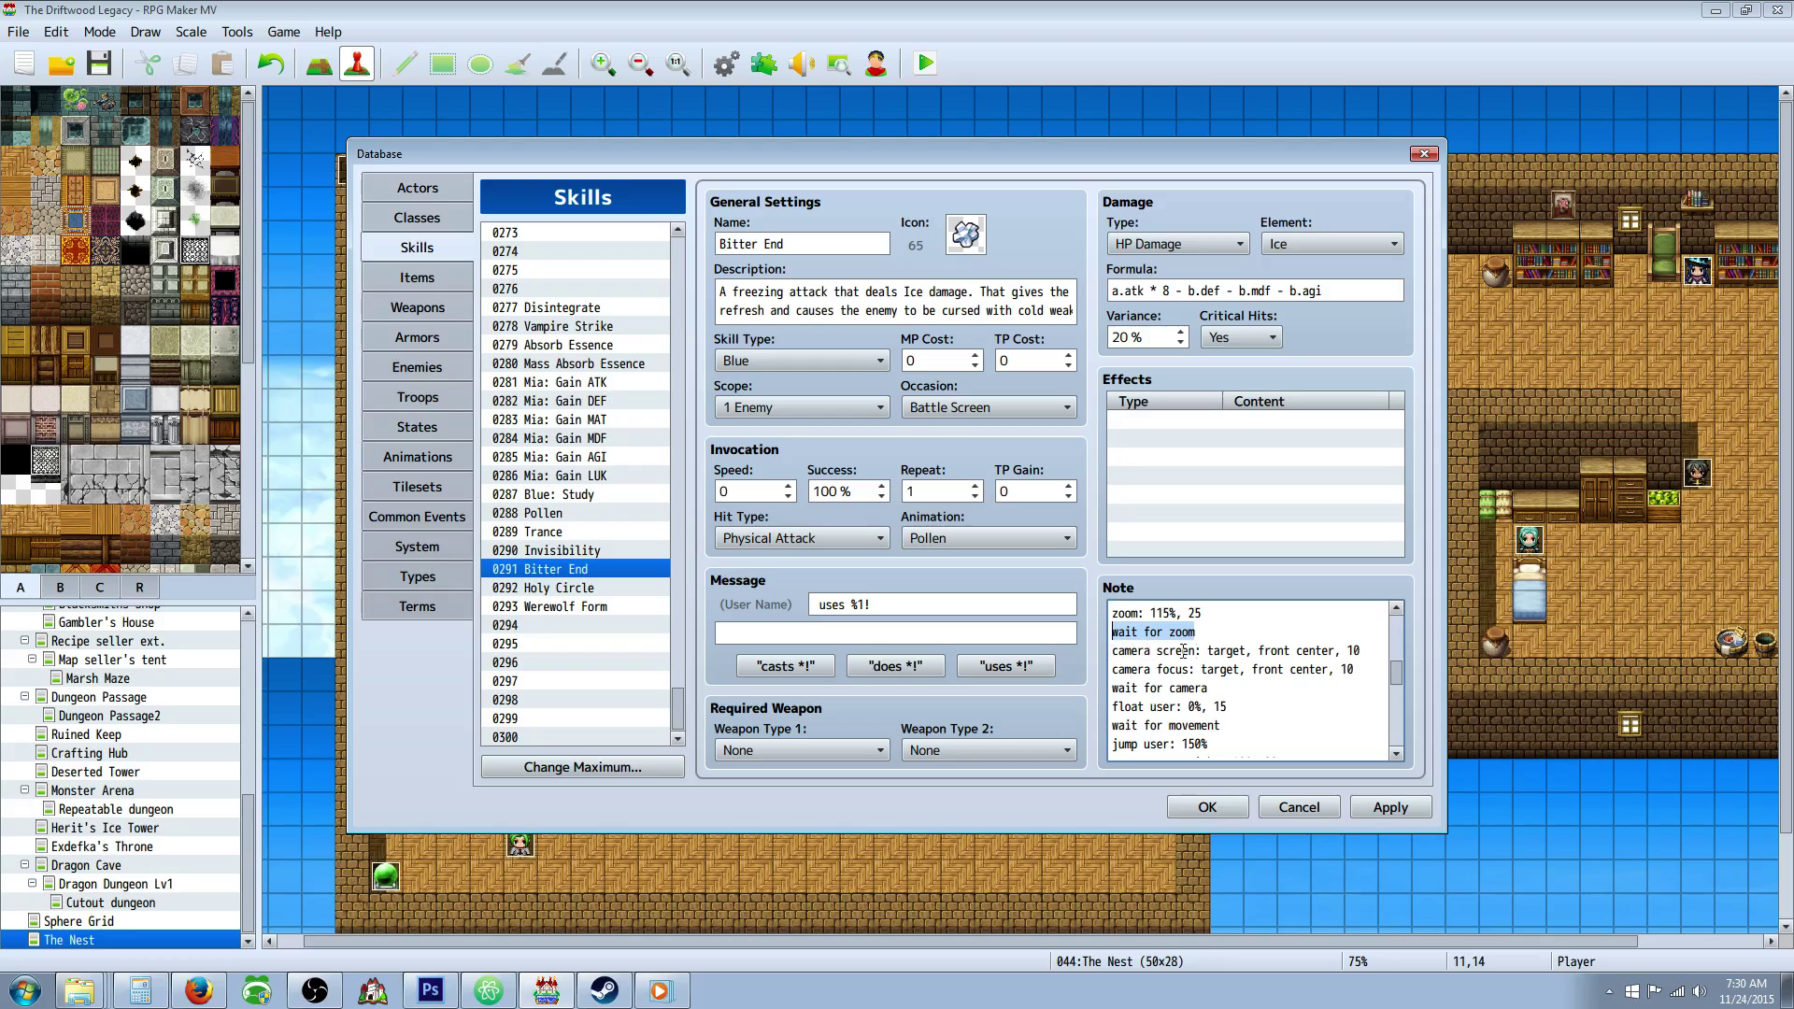
click(1349, 648)
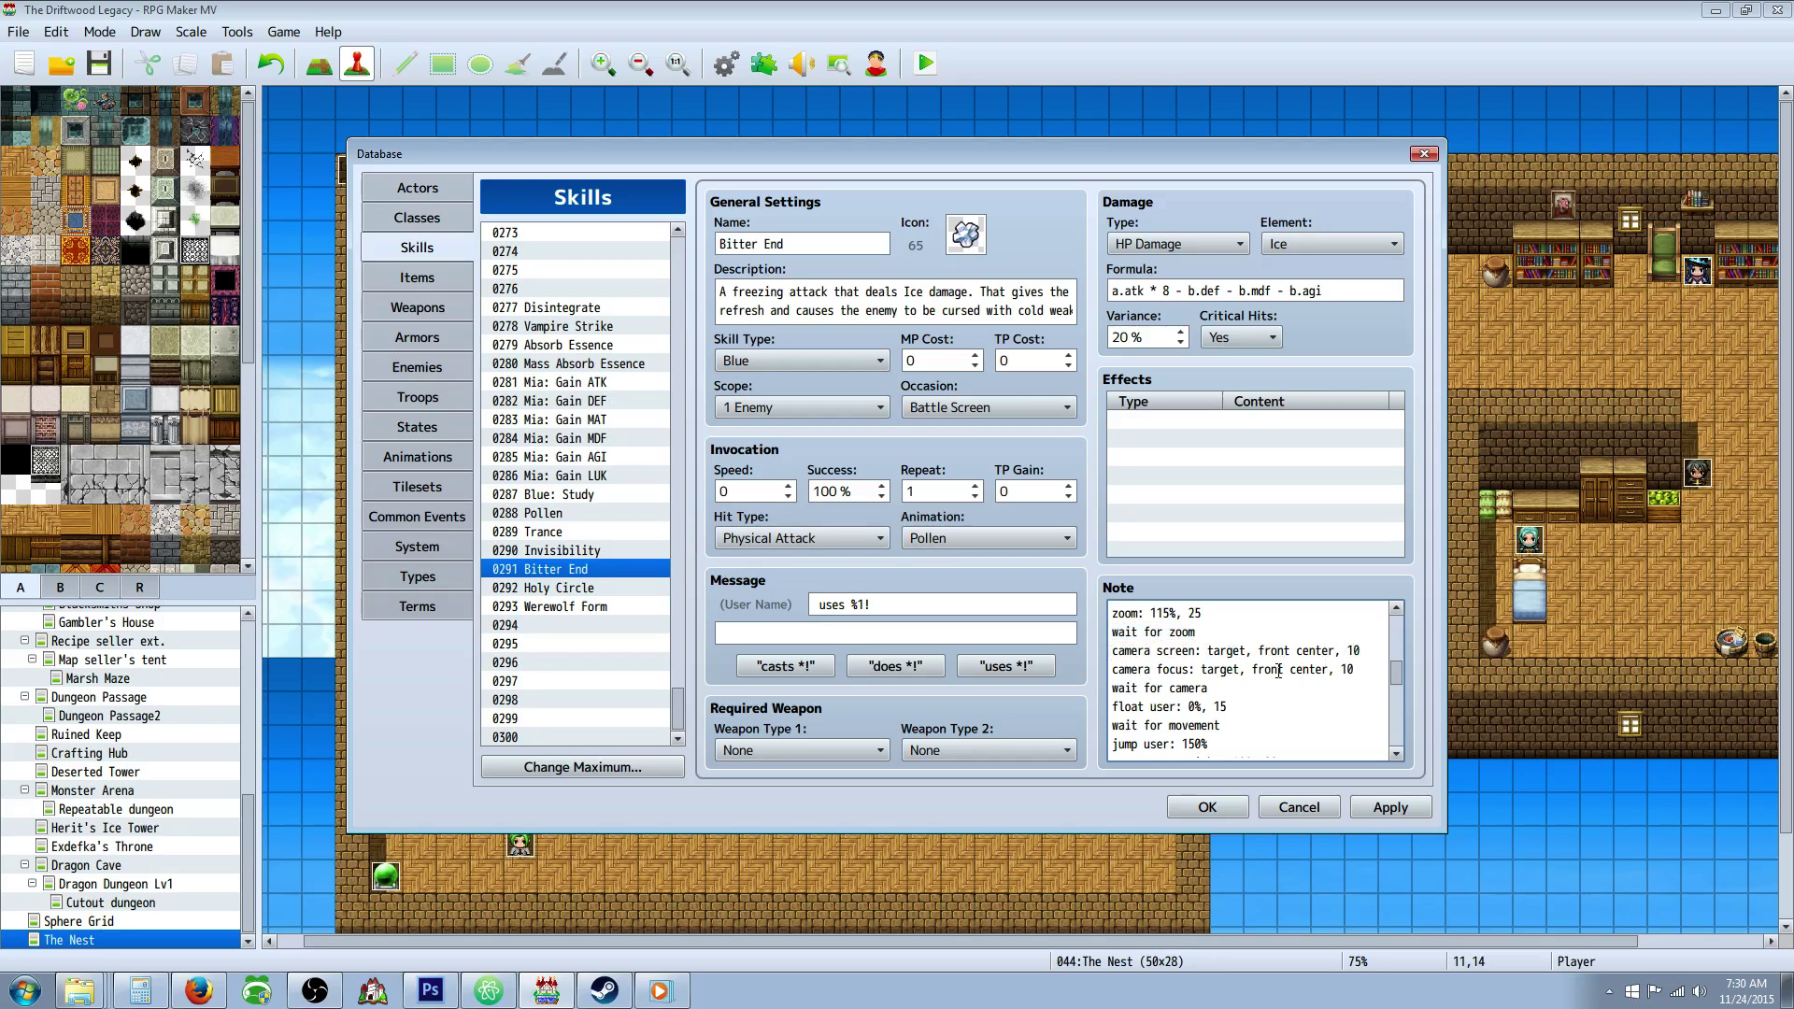
drag(1211, 688, 1089, 696)
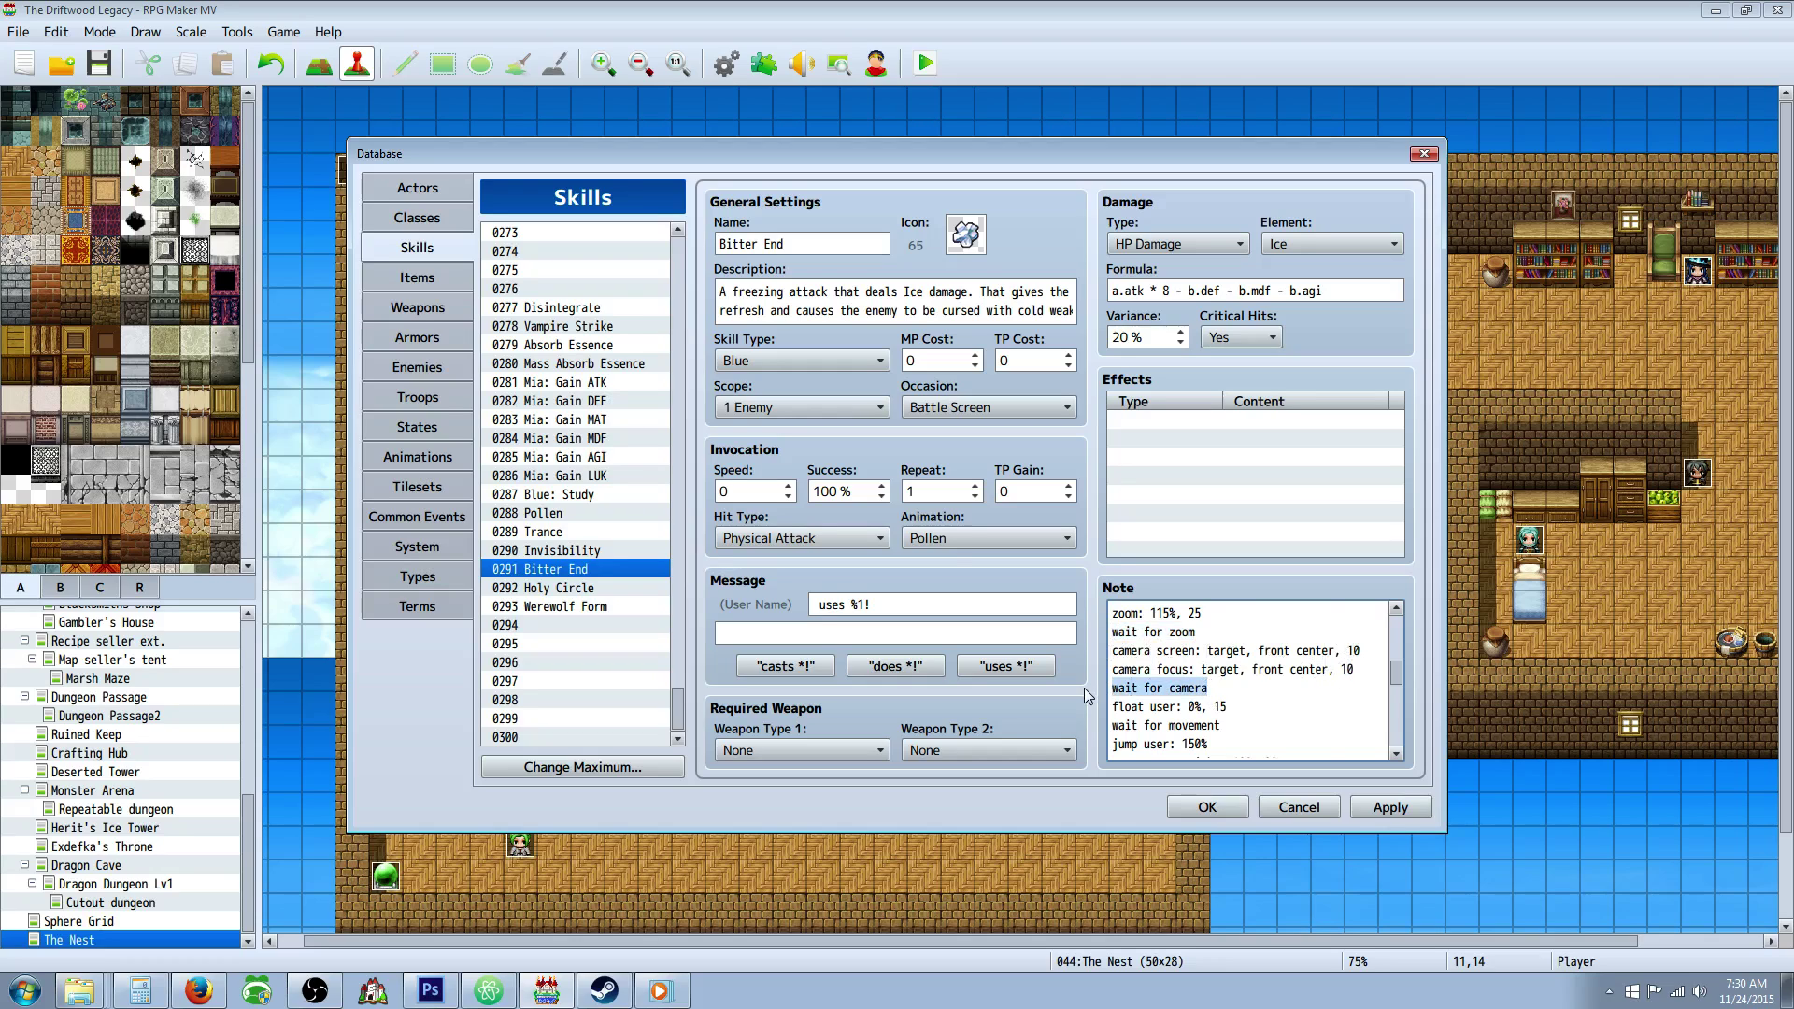
scroll(1266, 691, down, 2)
click(1155, 674)
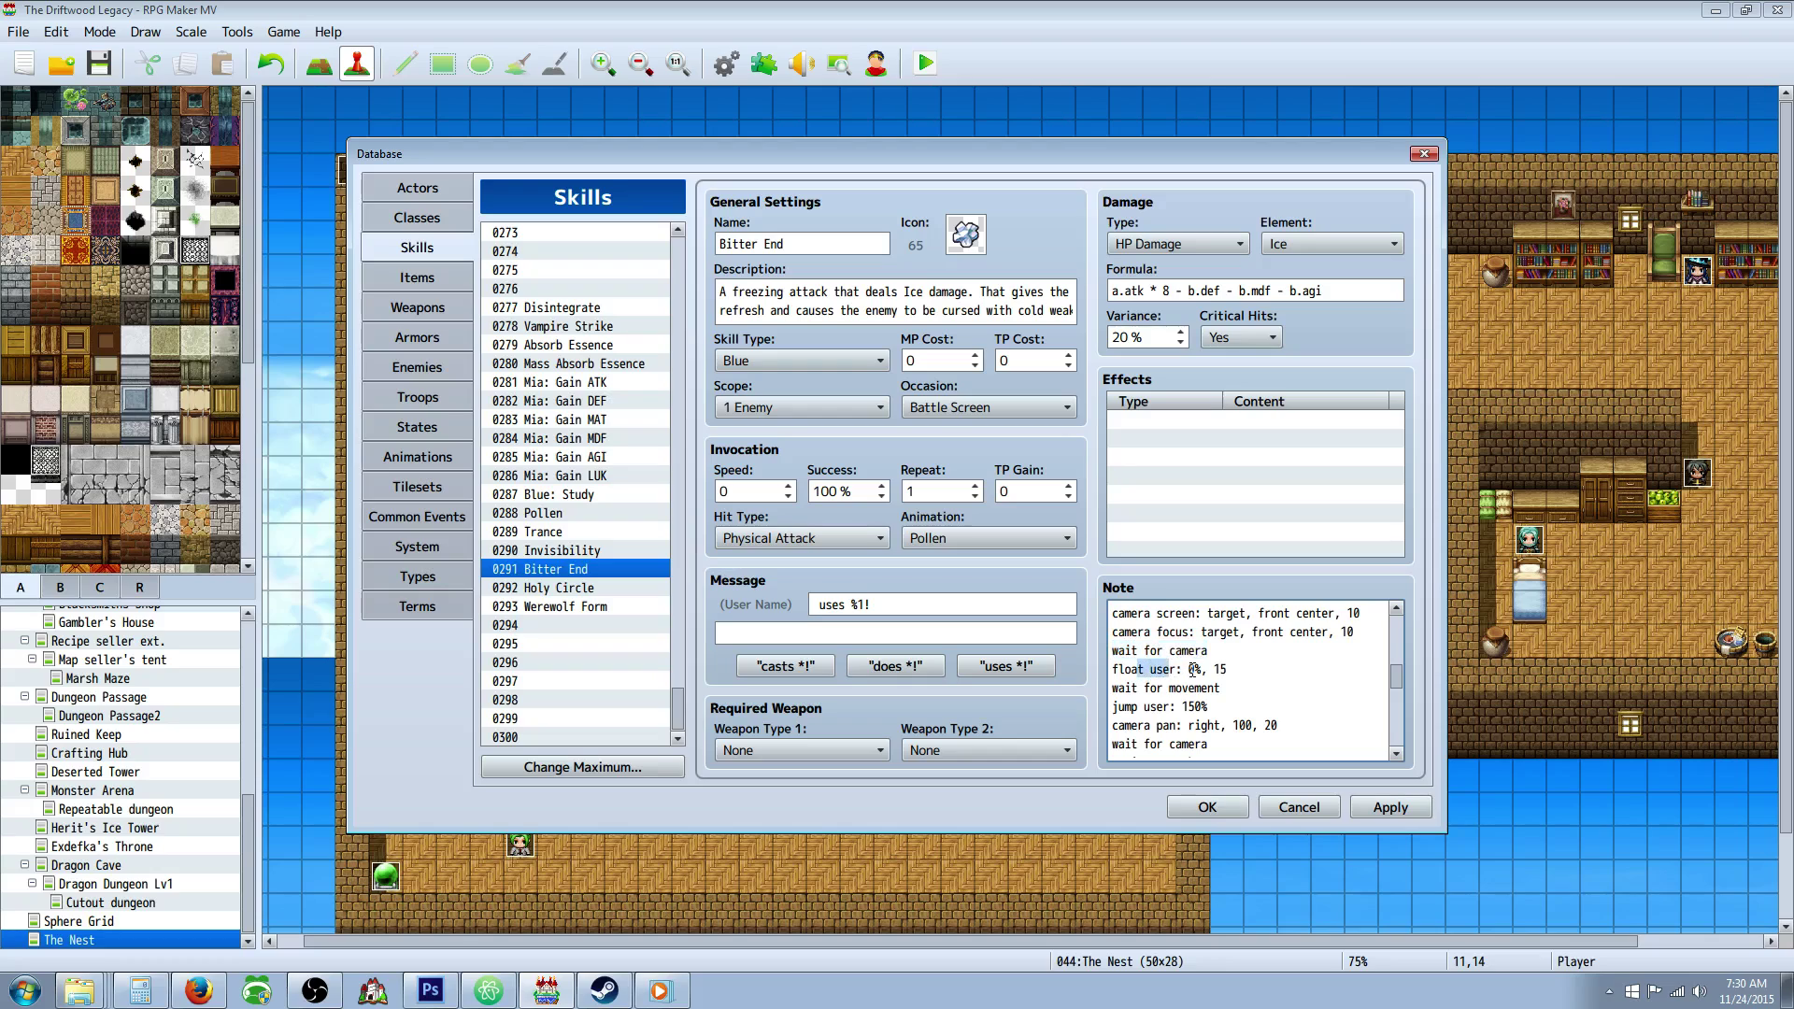
click(1232, 669)
drag(1113, 689, 1223, 689)
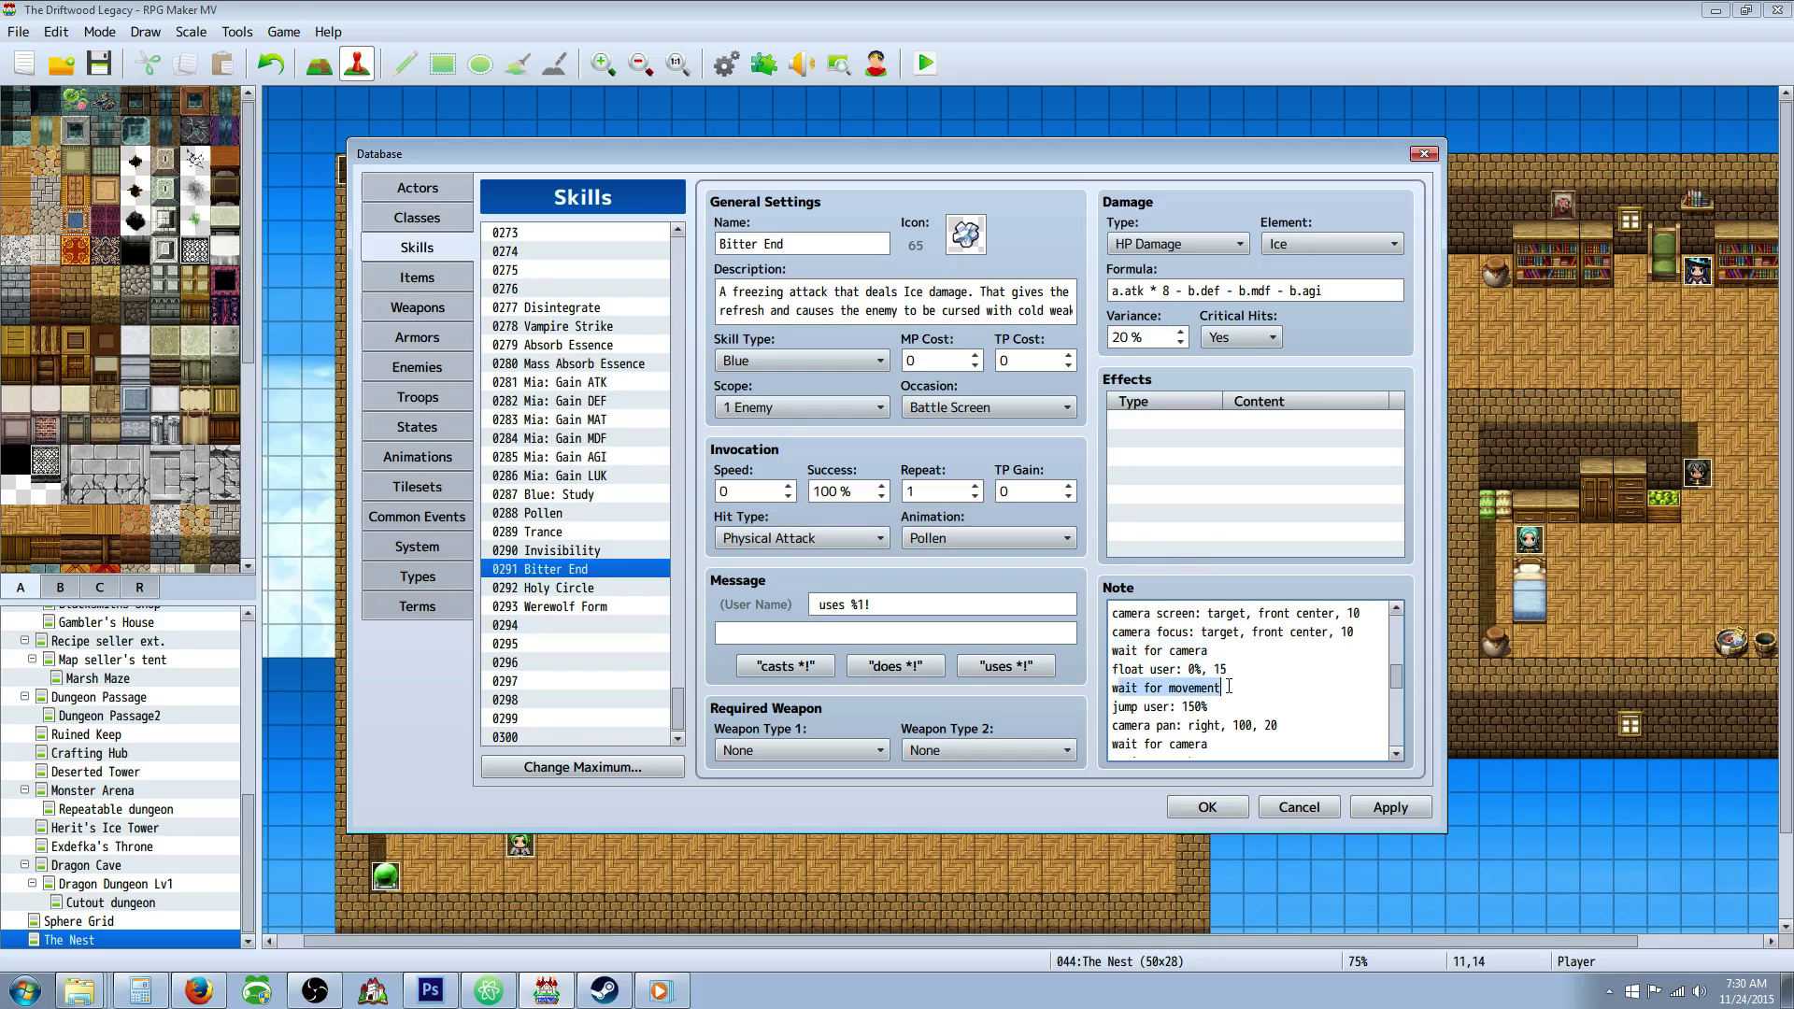
scroll(1213, 665, up, 2)
scroll(1205, 682, down, 1)
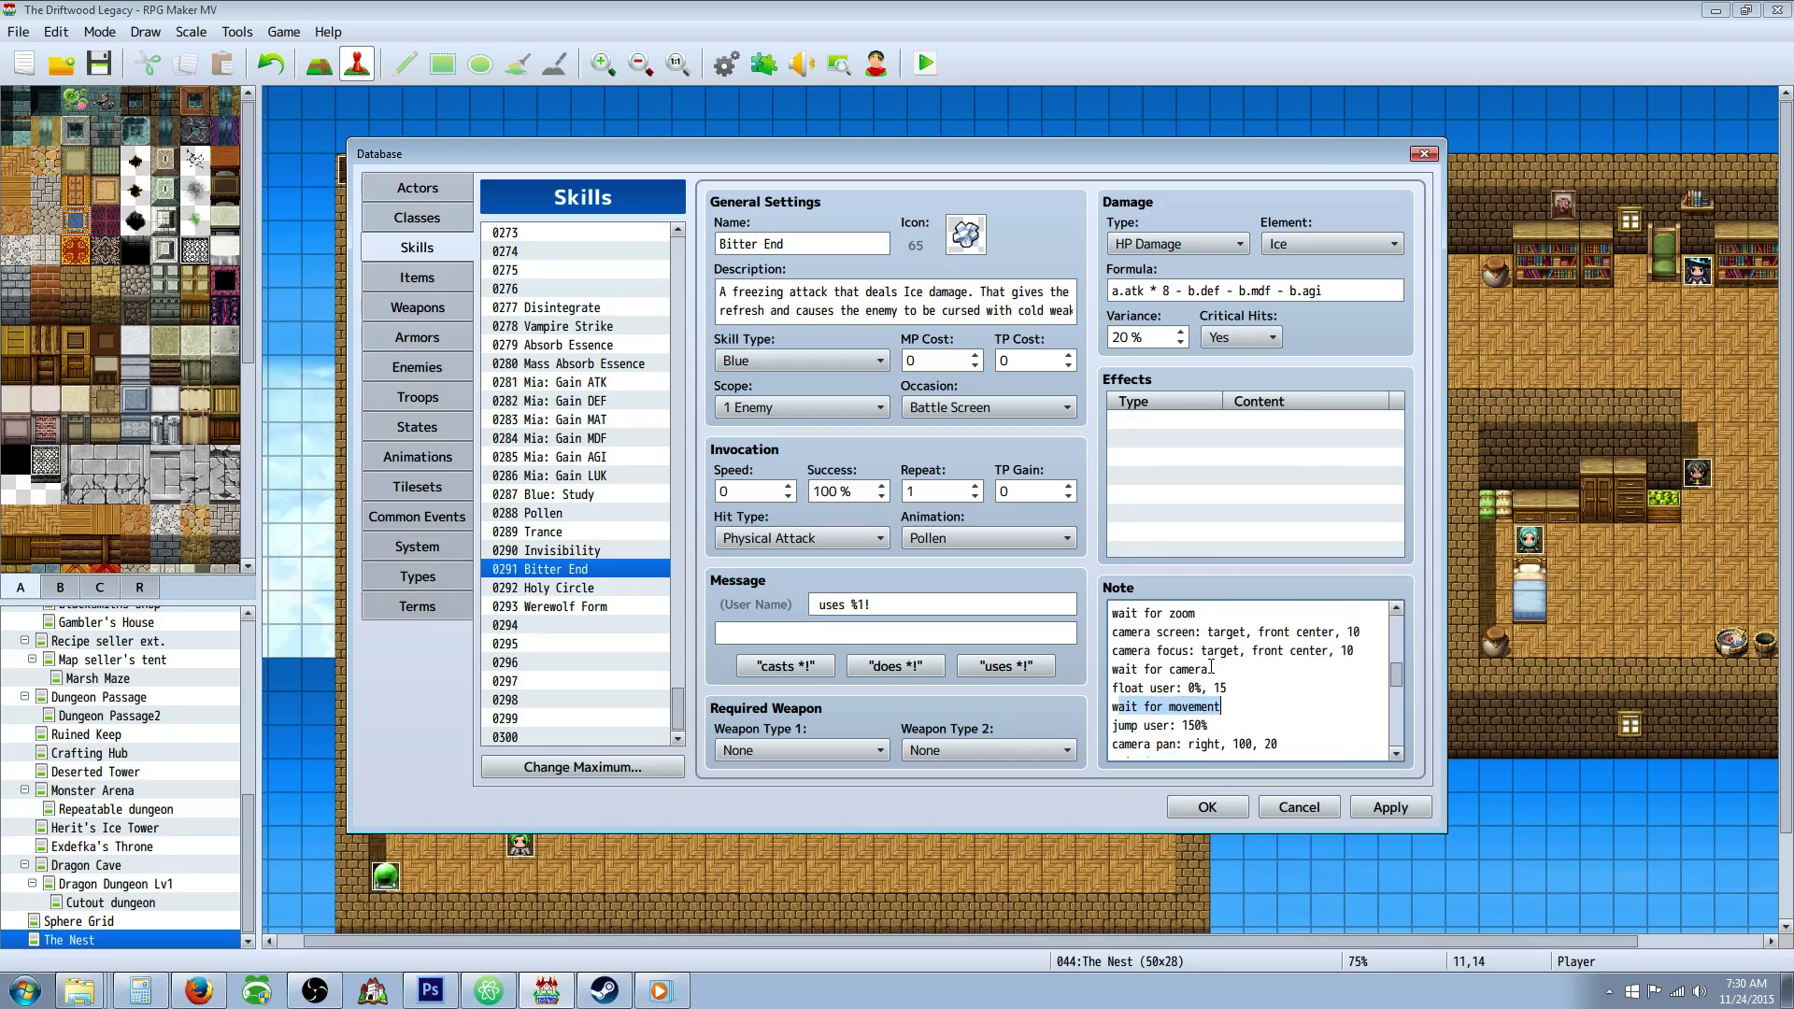
scroll(1206, 703, down, 2)
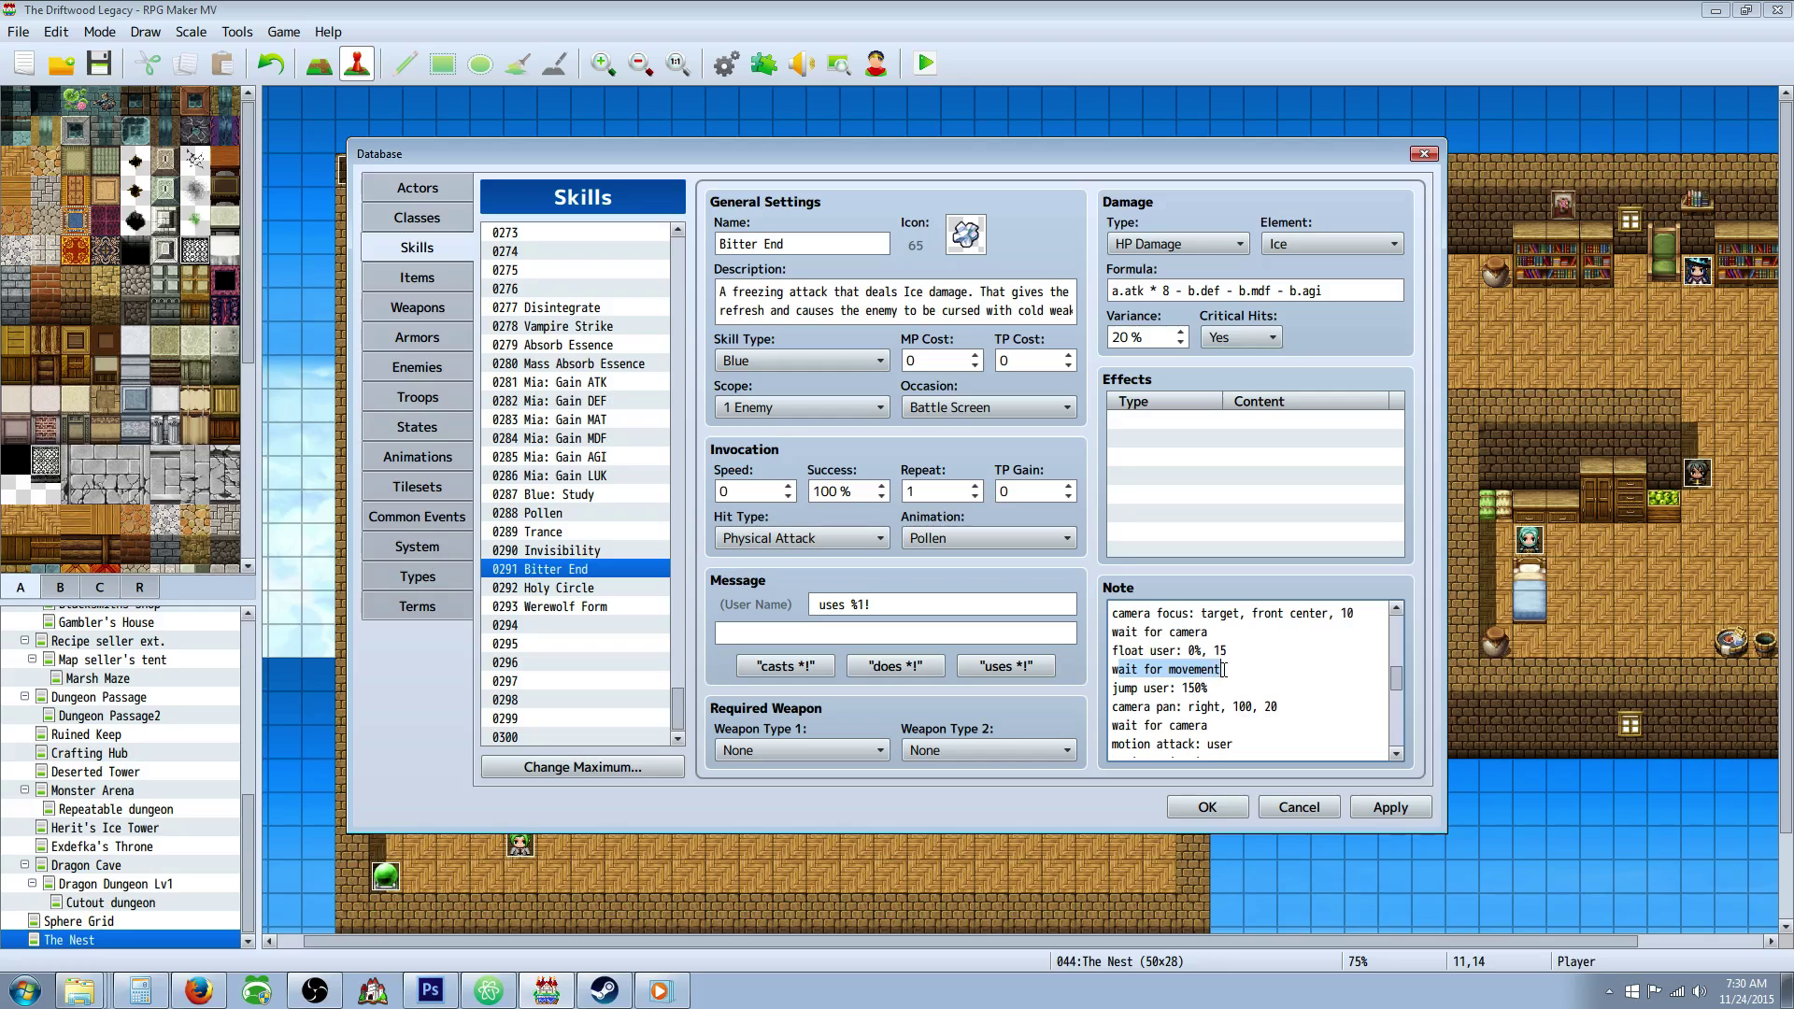
drag(1222, 669, 1097, 675)
drag(1208, 688, 1111, 688)
scroll(1162, 683, down, 2)
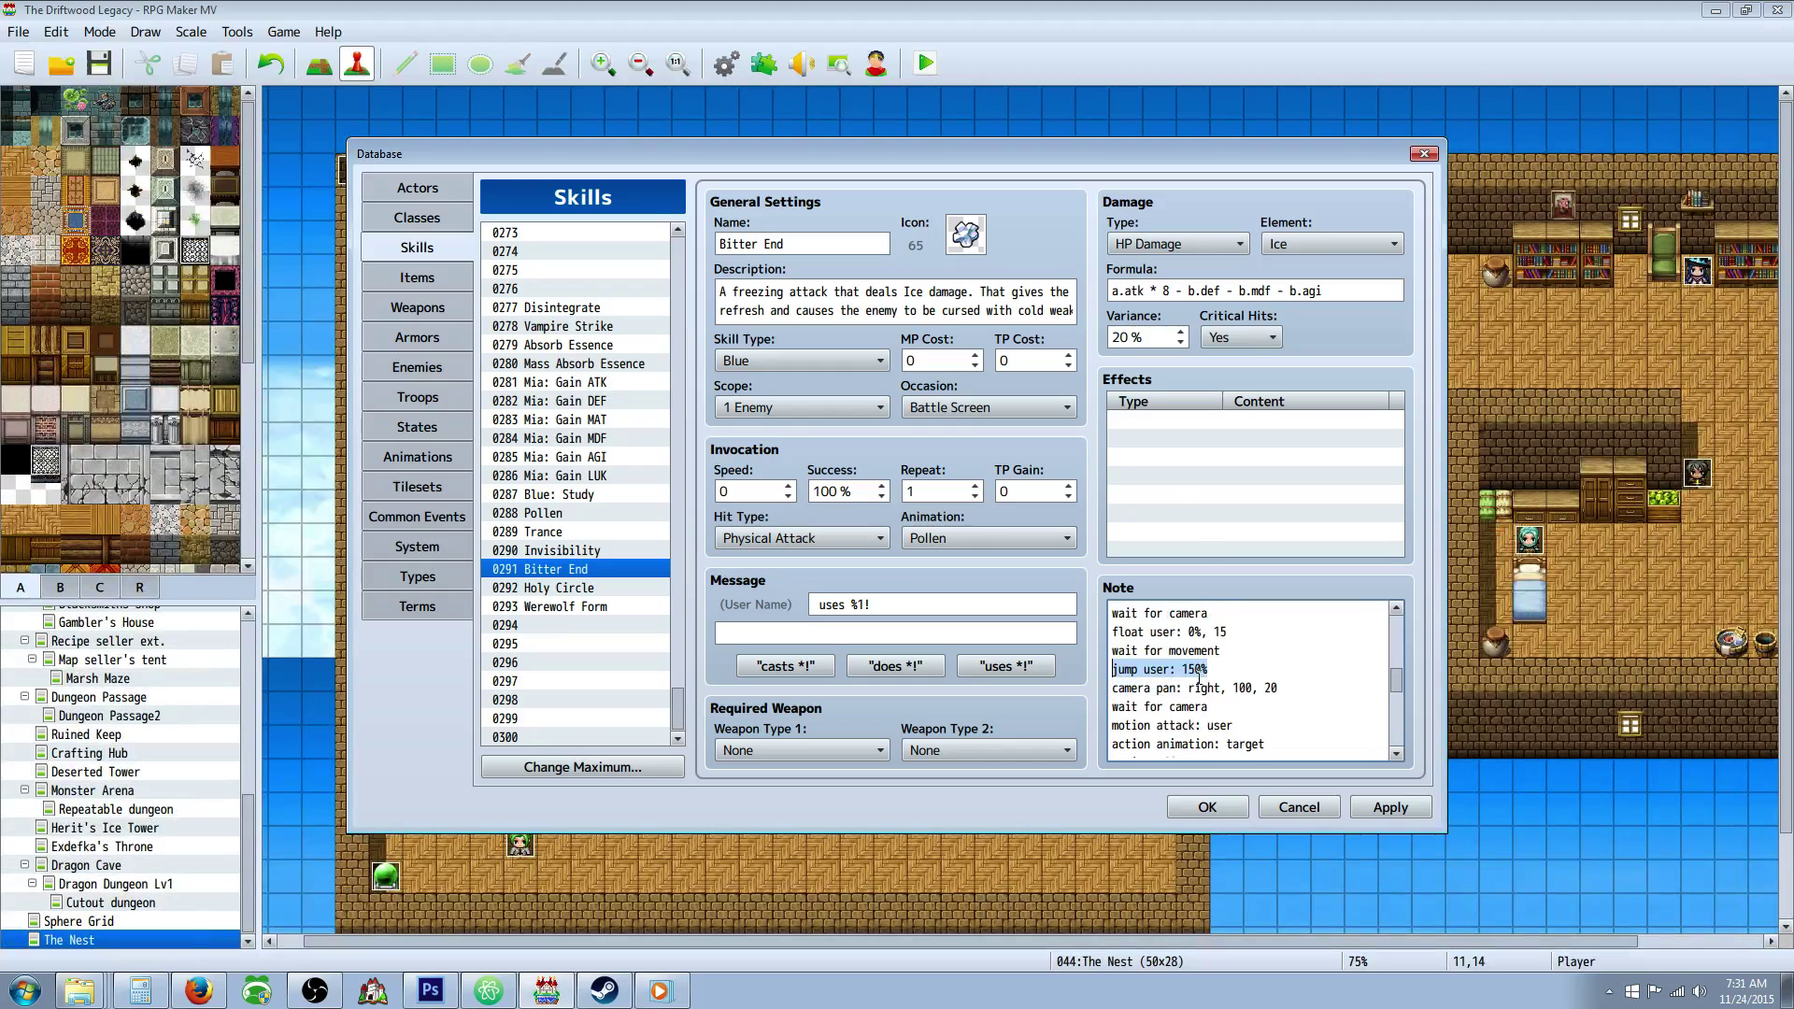
mouse_move(1227, 645)
mouse_down()
mouse_move(1111, 647)
mouse_move(1214, 648)
mouse_up()
click(1205, 658)
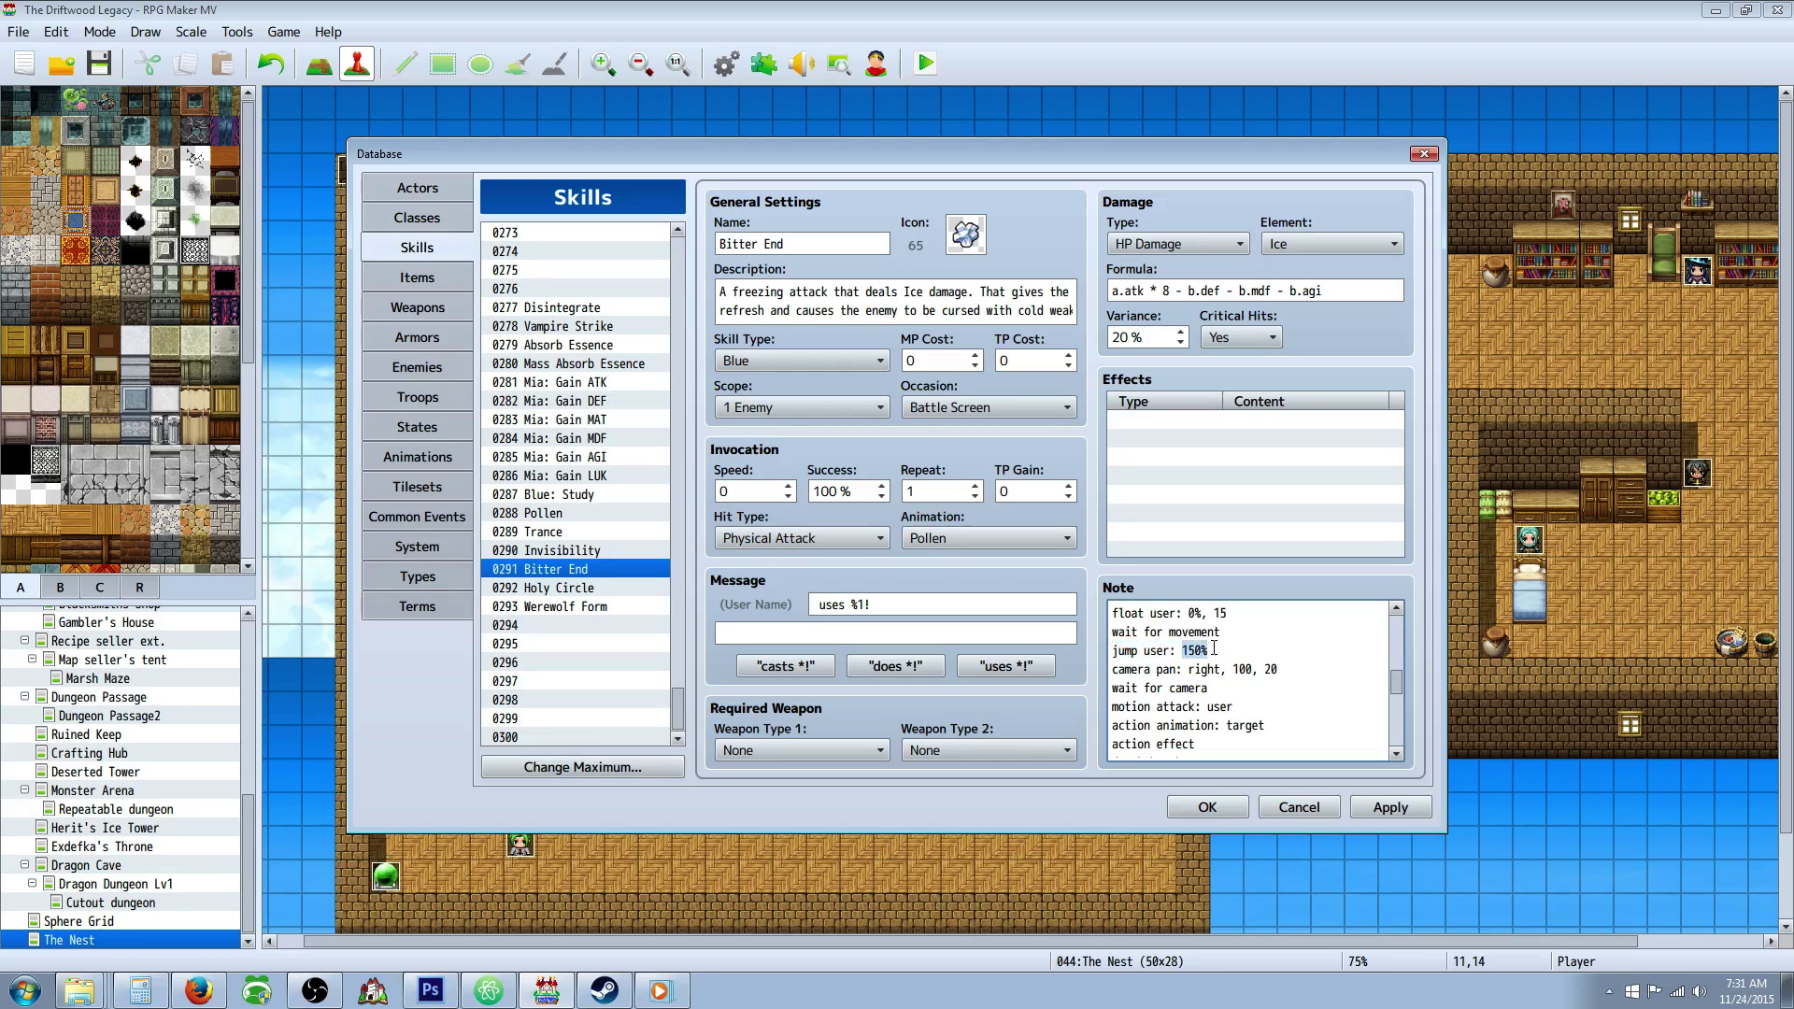
scroll(1121, 647, down, 1)
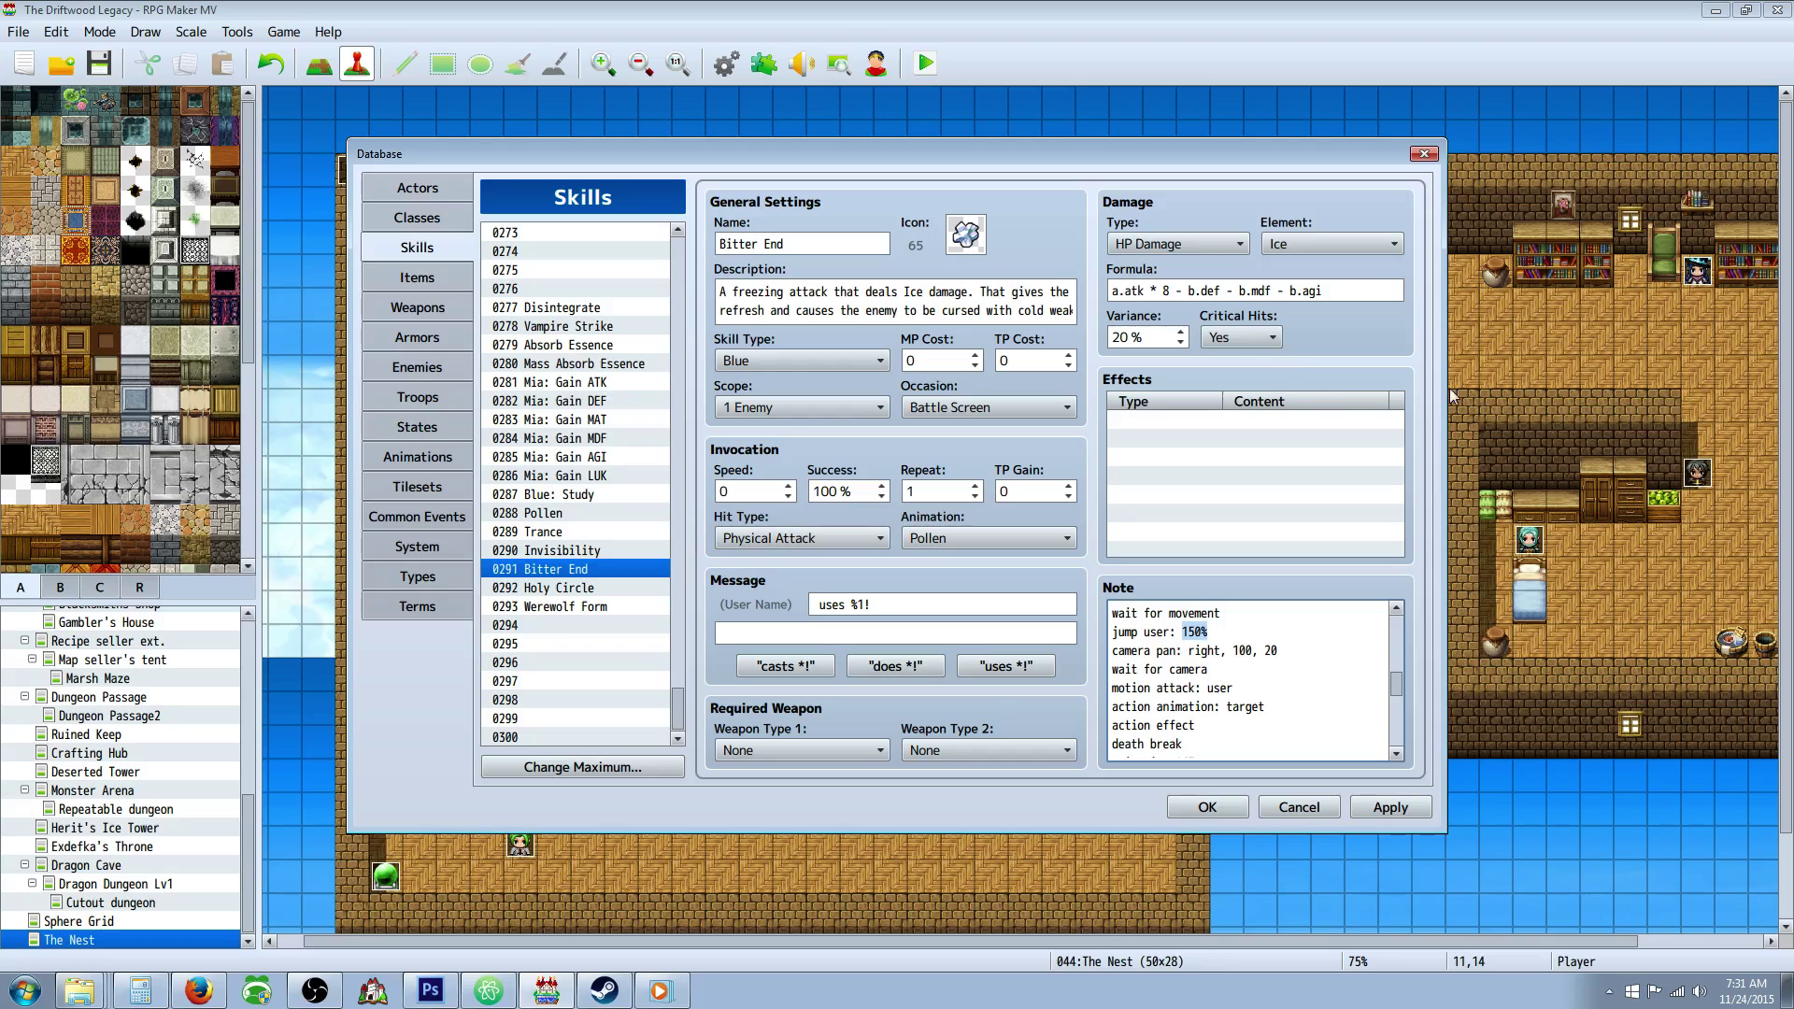
scroll(1263, 665, up, 4)
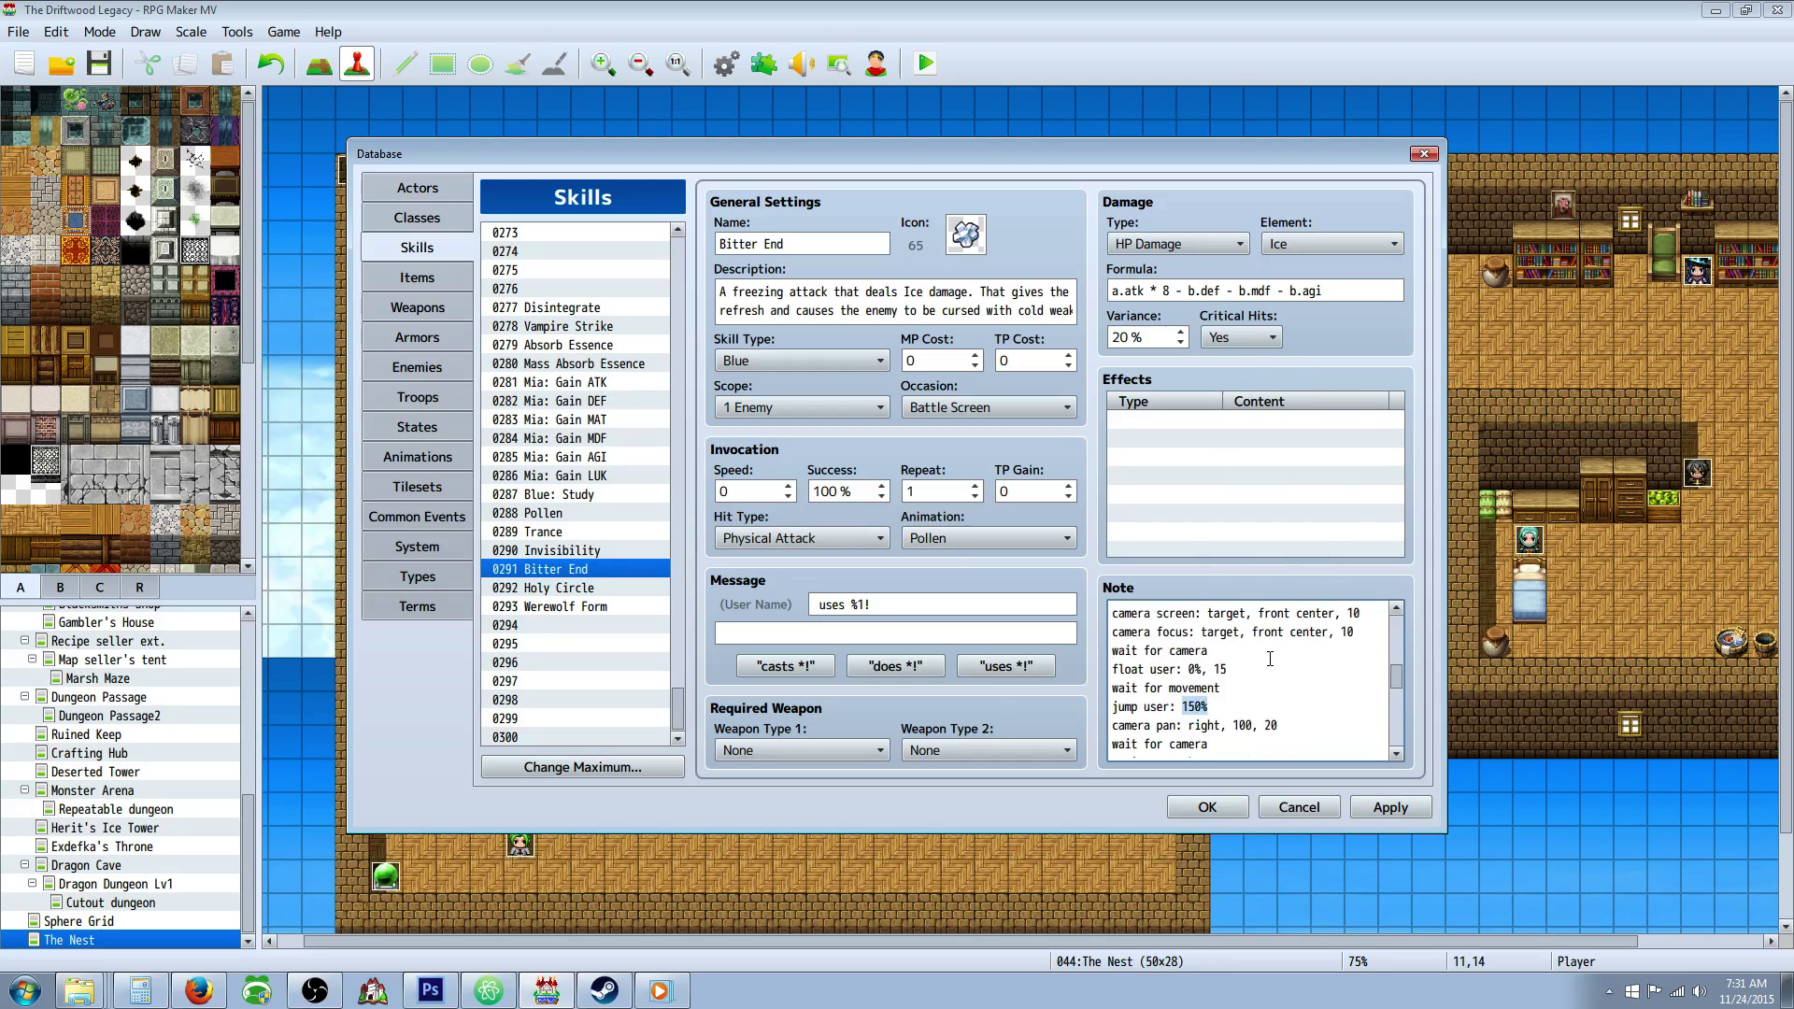
scroll(1262, 666, up, 10)
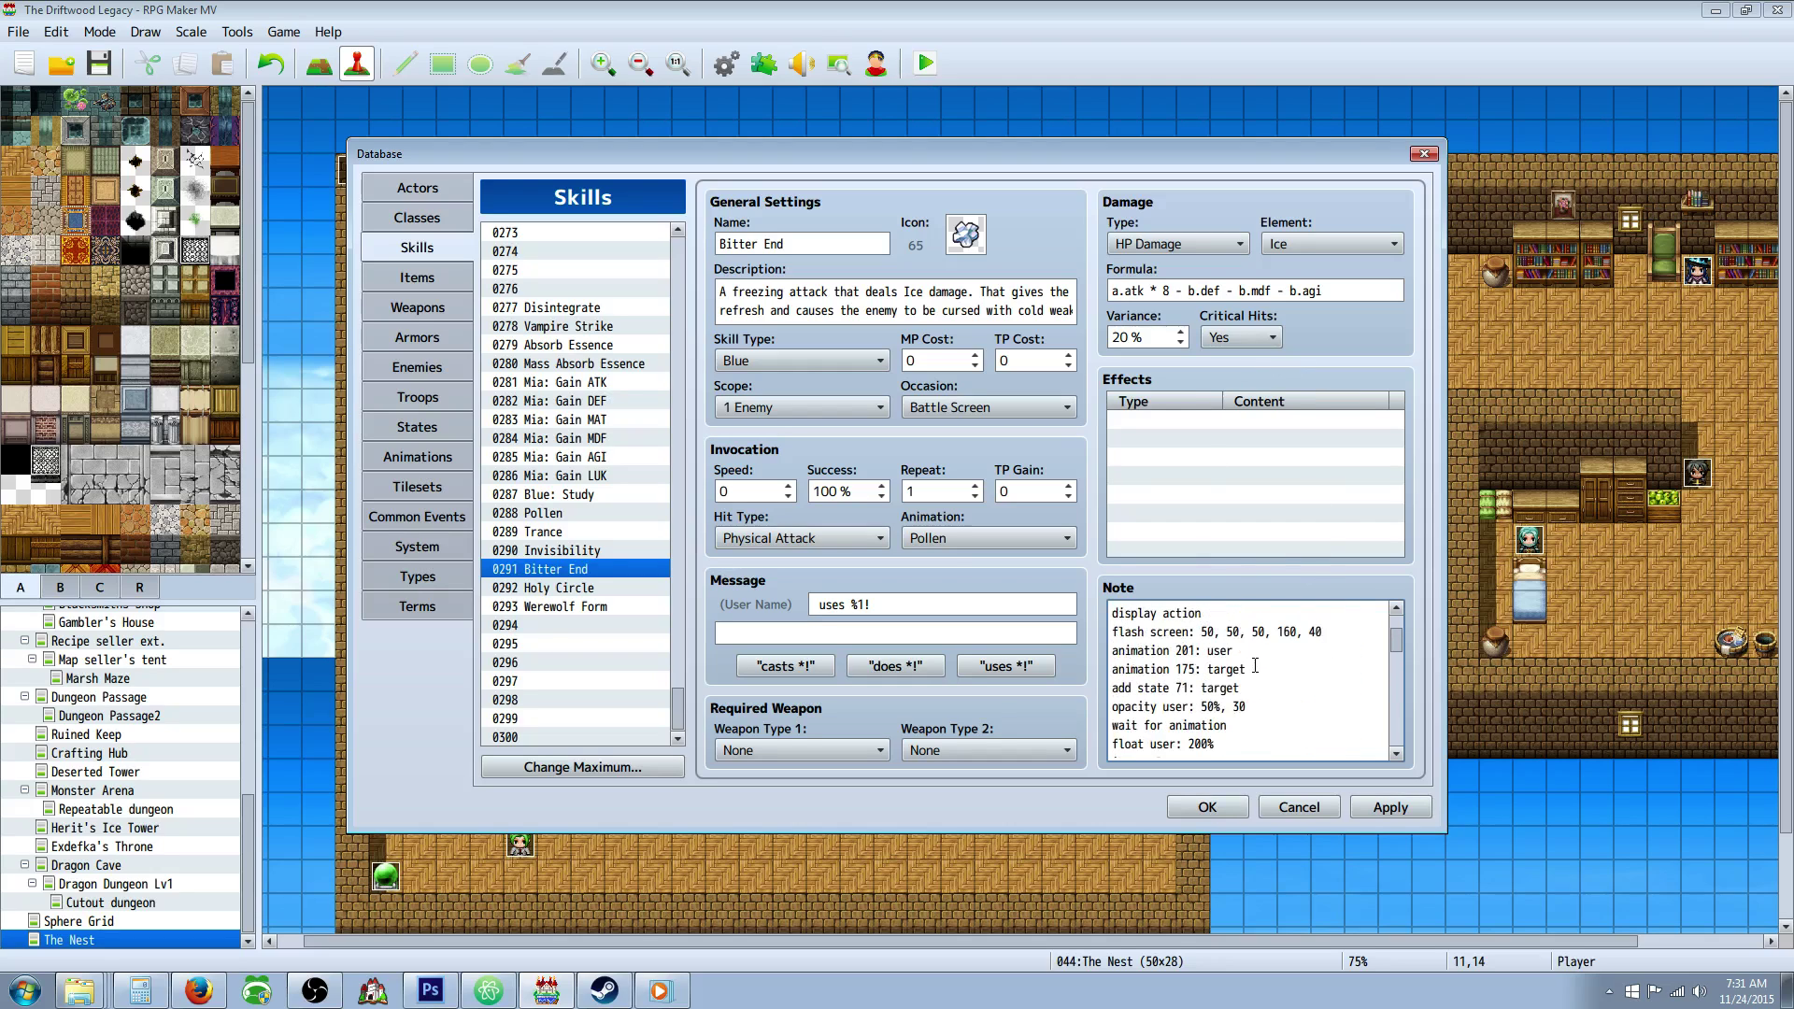
scroll(1252, 665, up, 1)
scroll(1249, 664, down, 2)
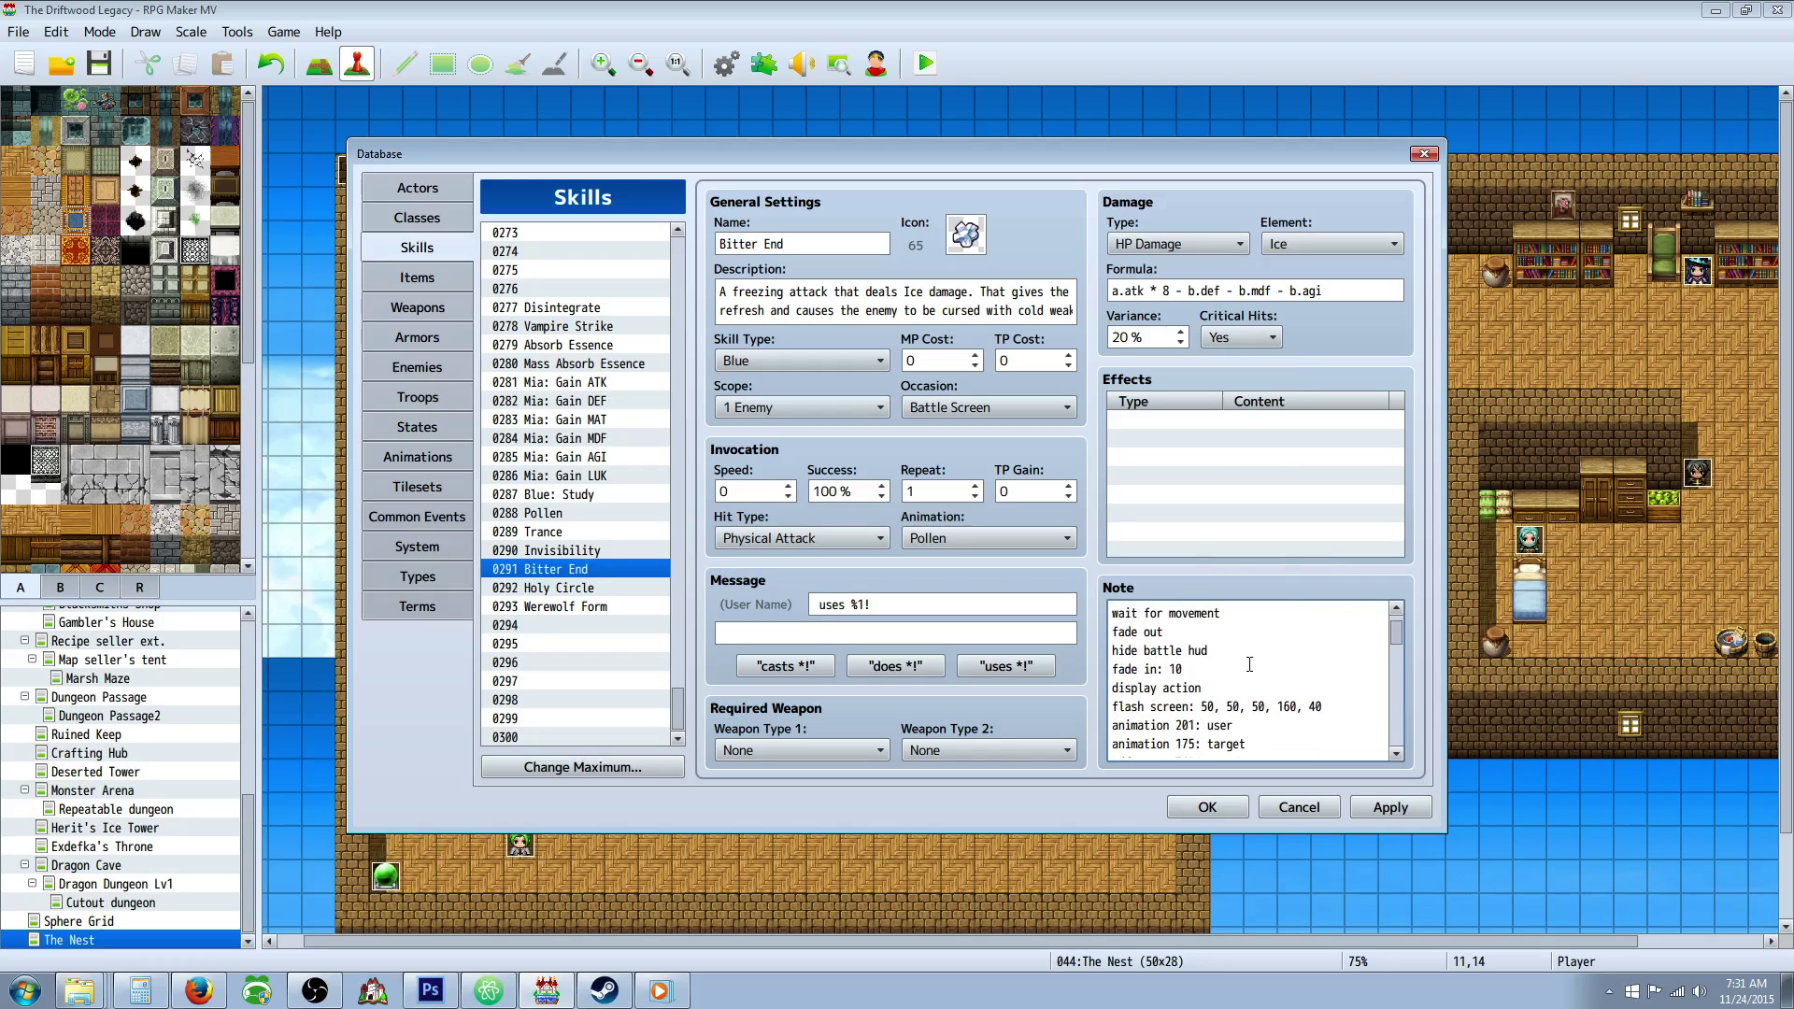
scroll(1248, 666, down, 5)
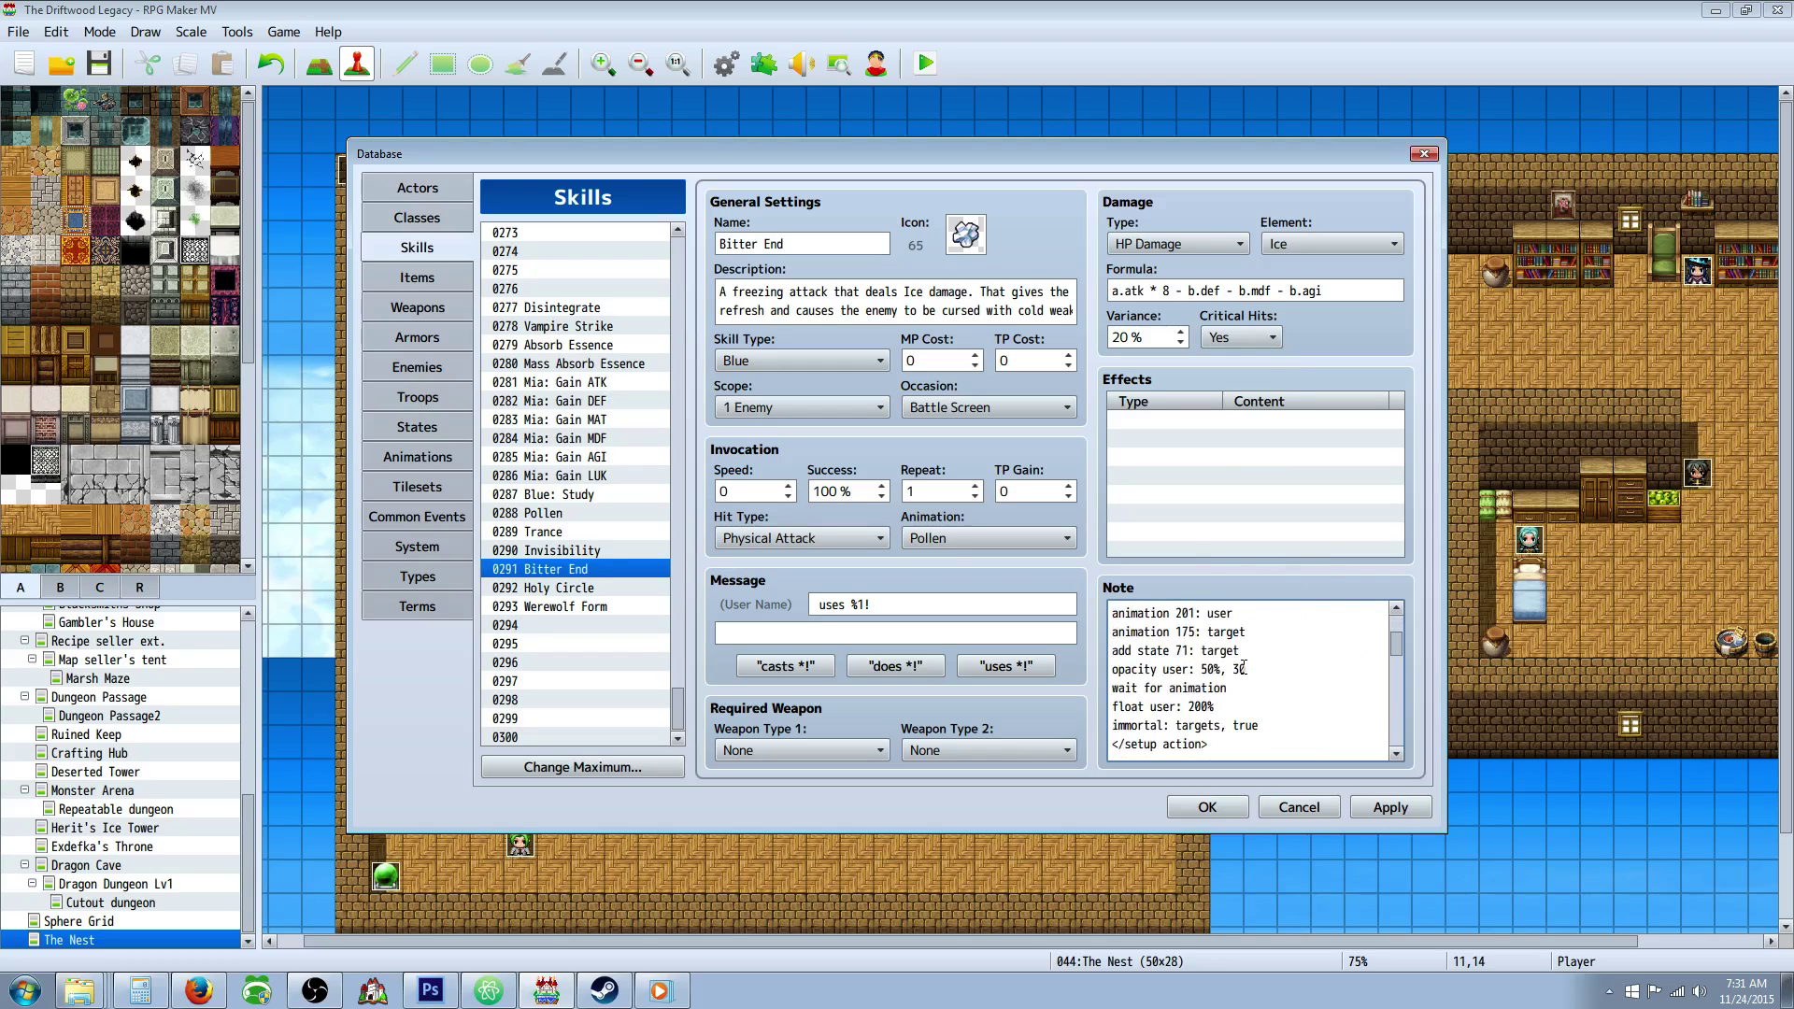
scroll(1243, 667, down, 3)
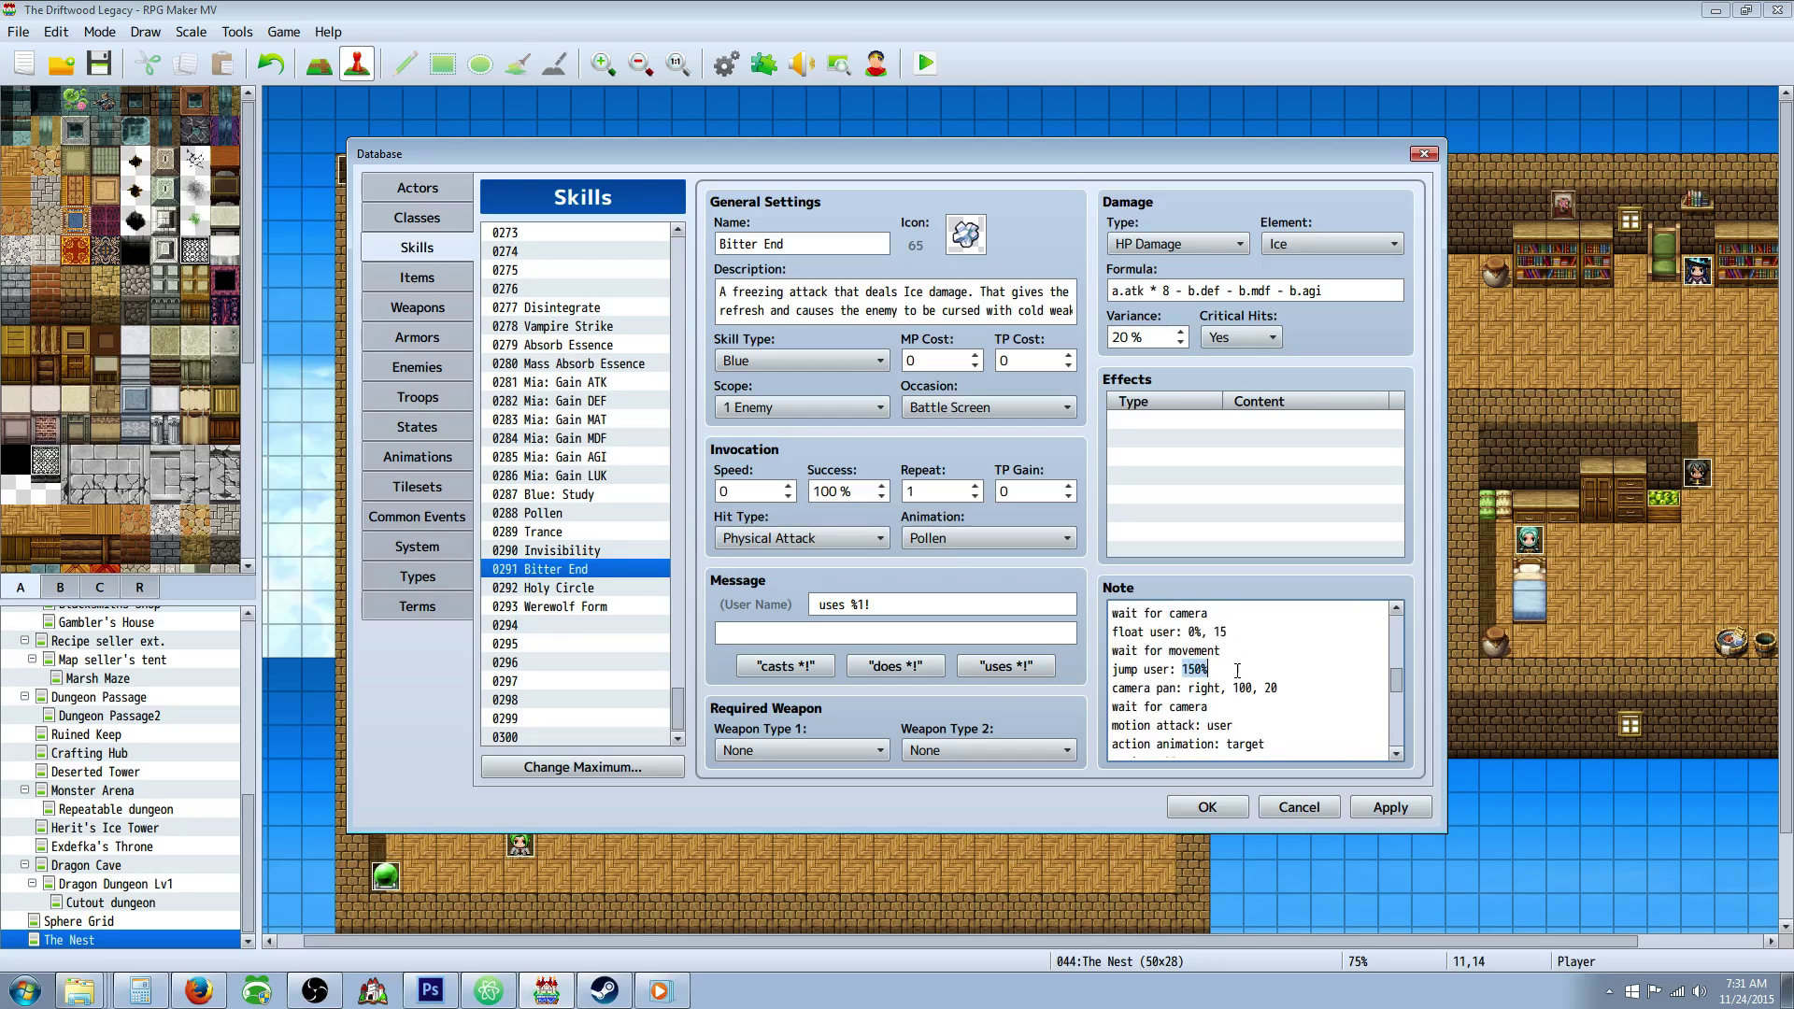
scroll(1220, 691, down, 1)
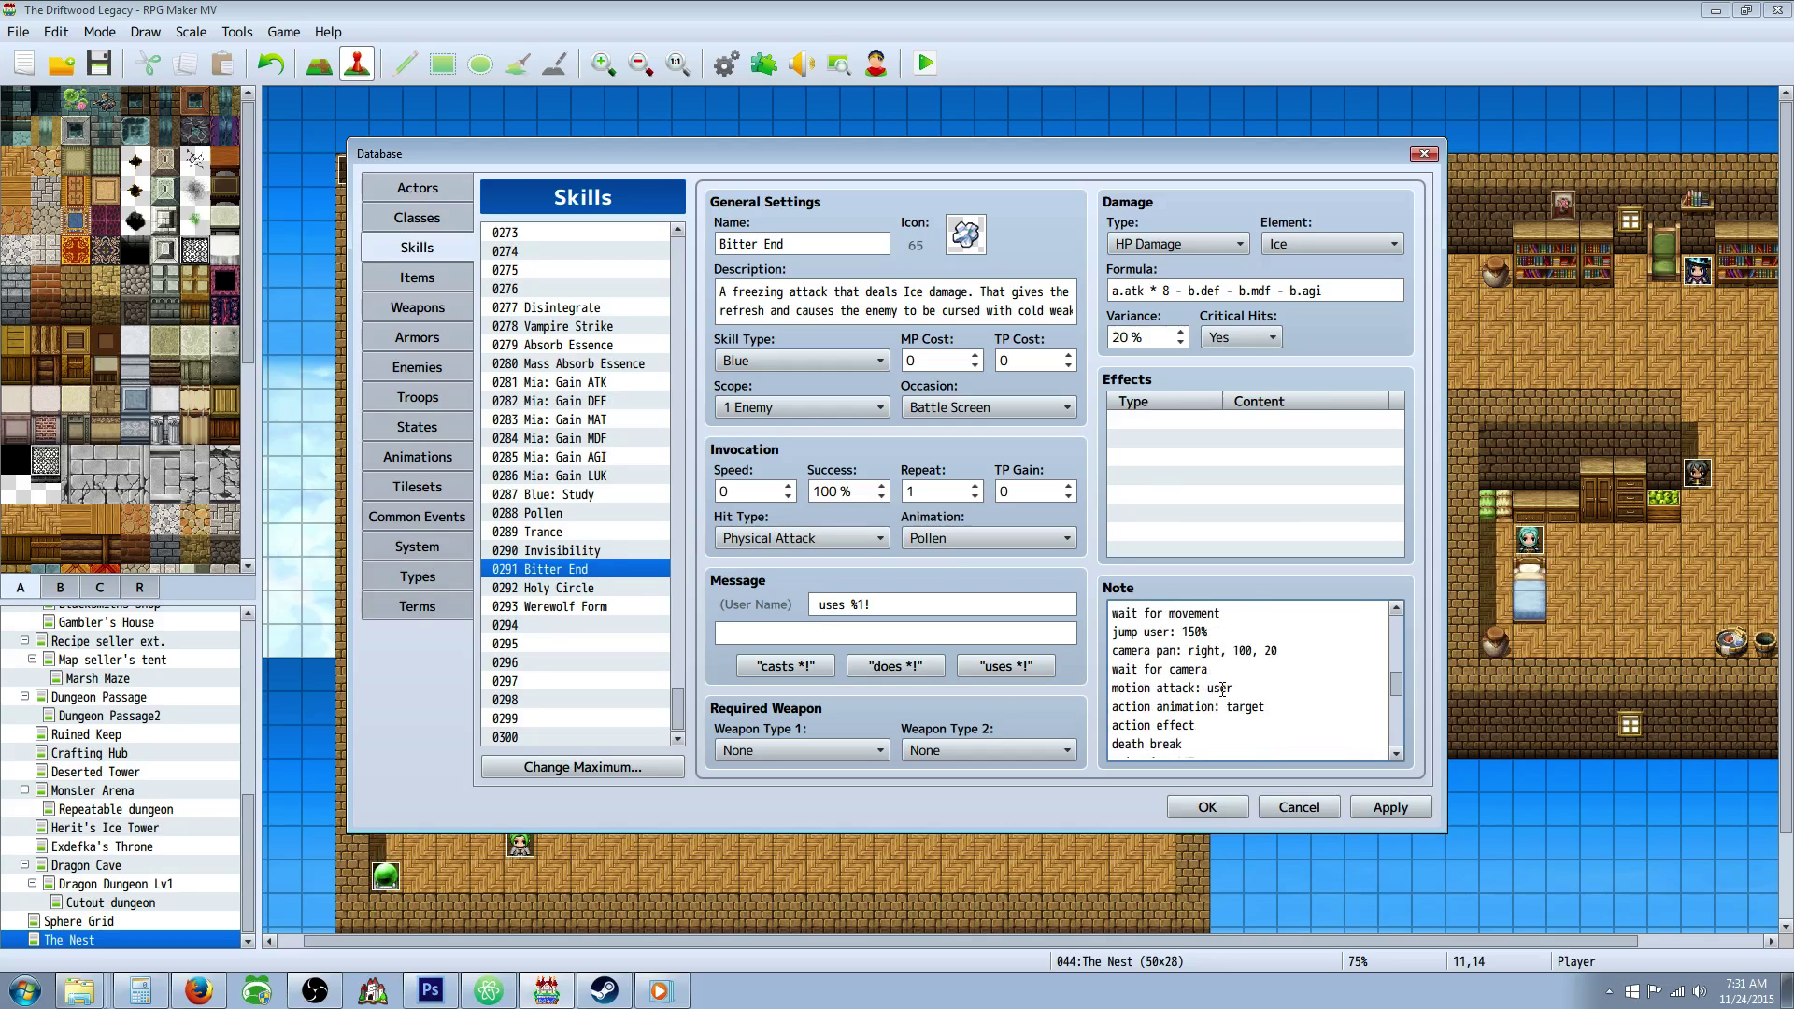
drag(1215, 670, 1111, 669)
drag(1131, 689, 1230, 688)
scroll(1235, 689, down, 1)
Highlight the action animation and action effect lines in Bitter End's note
drag(1171, 689, 1224, 689)
click(1249, 689)
scroll(1212, 690, down, 1)
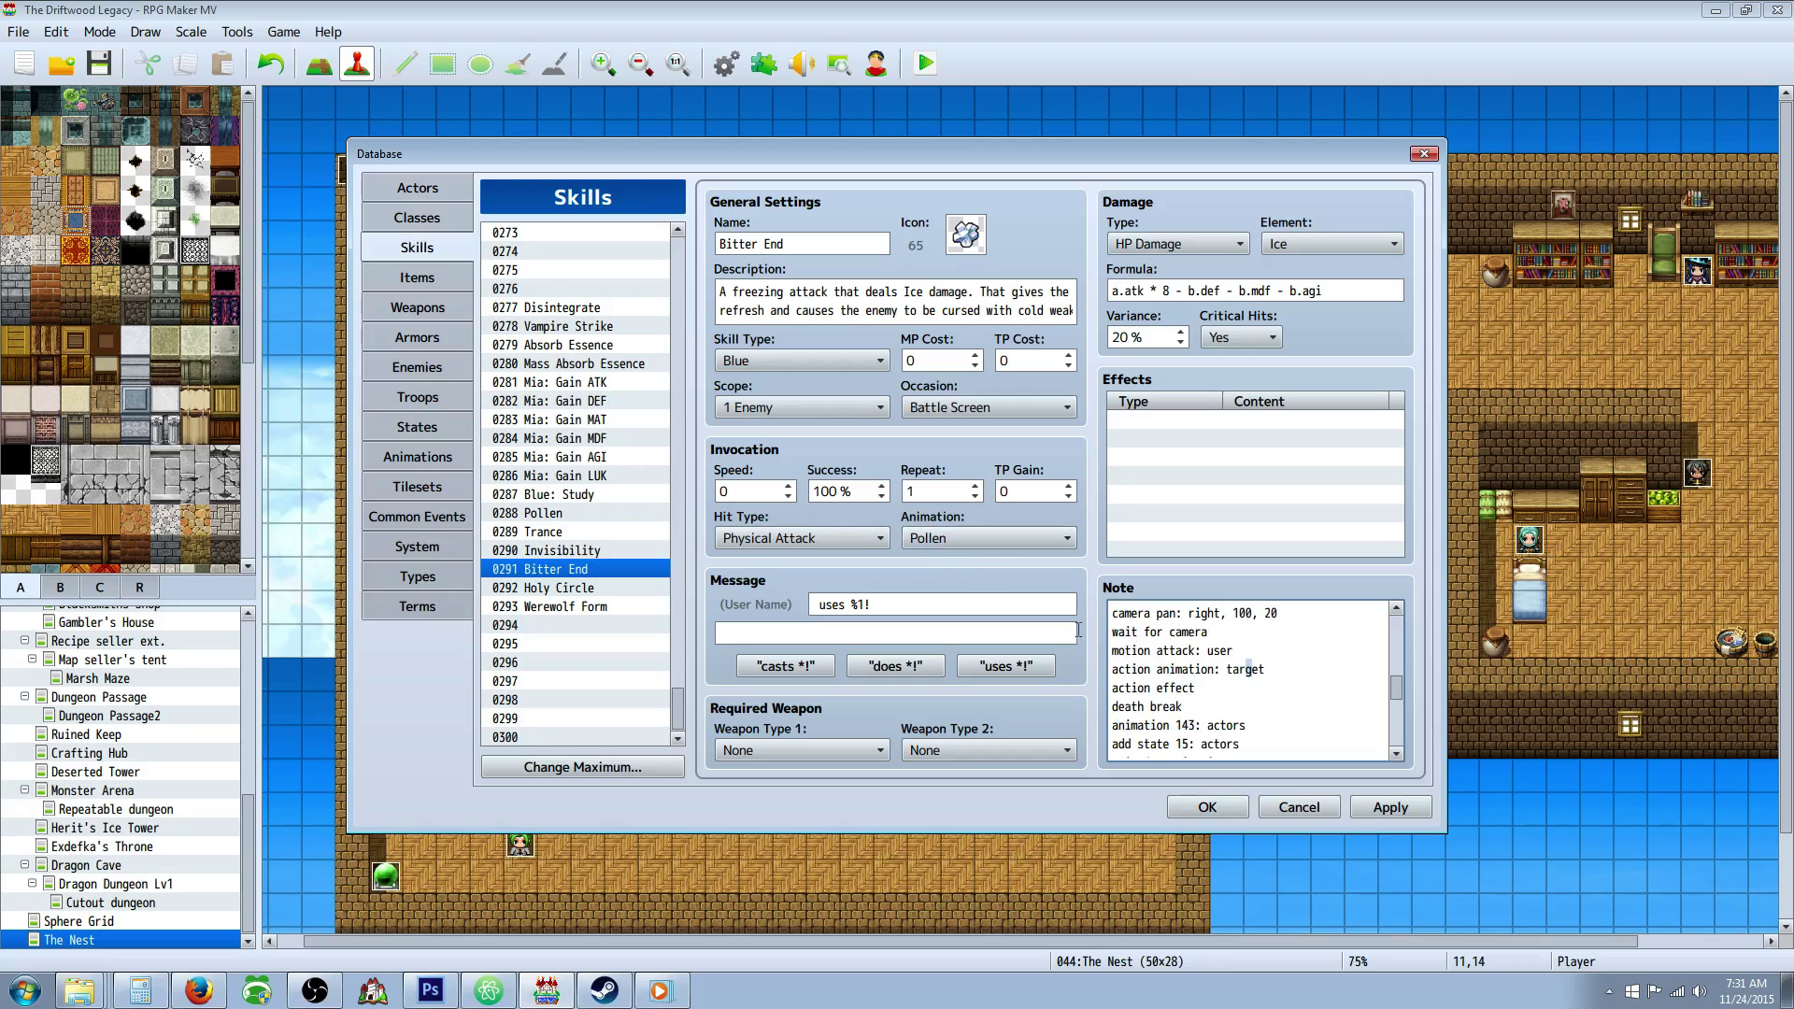
drag(1196, 689, 1111, 708)
scroll(1211, 706, down, 3)
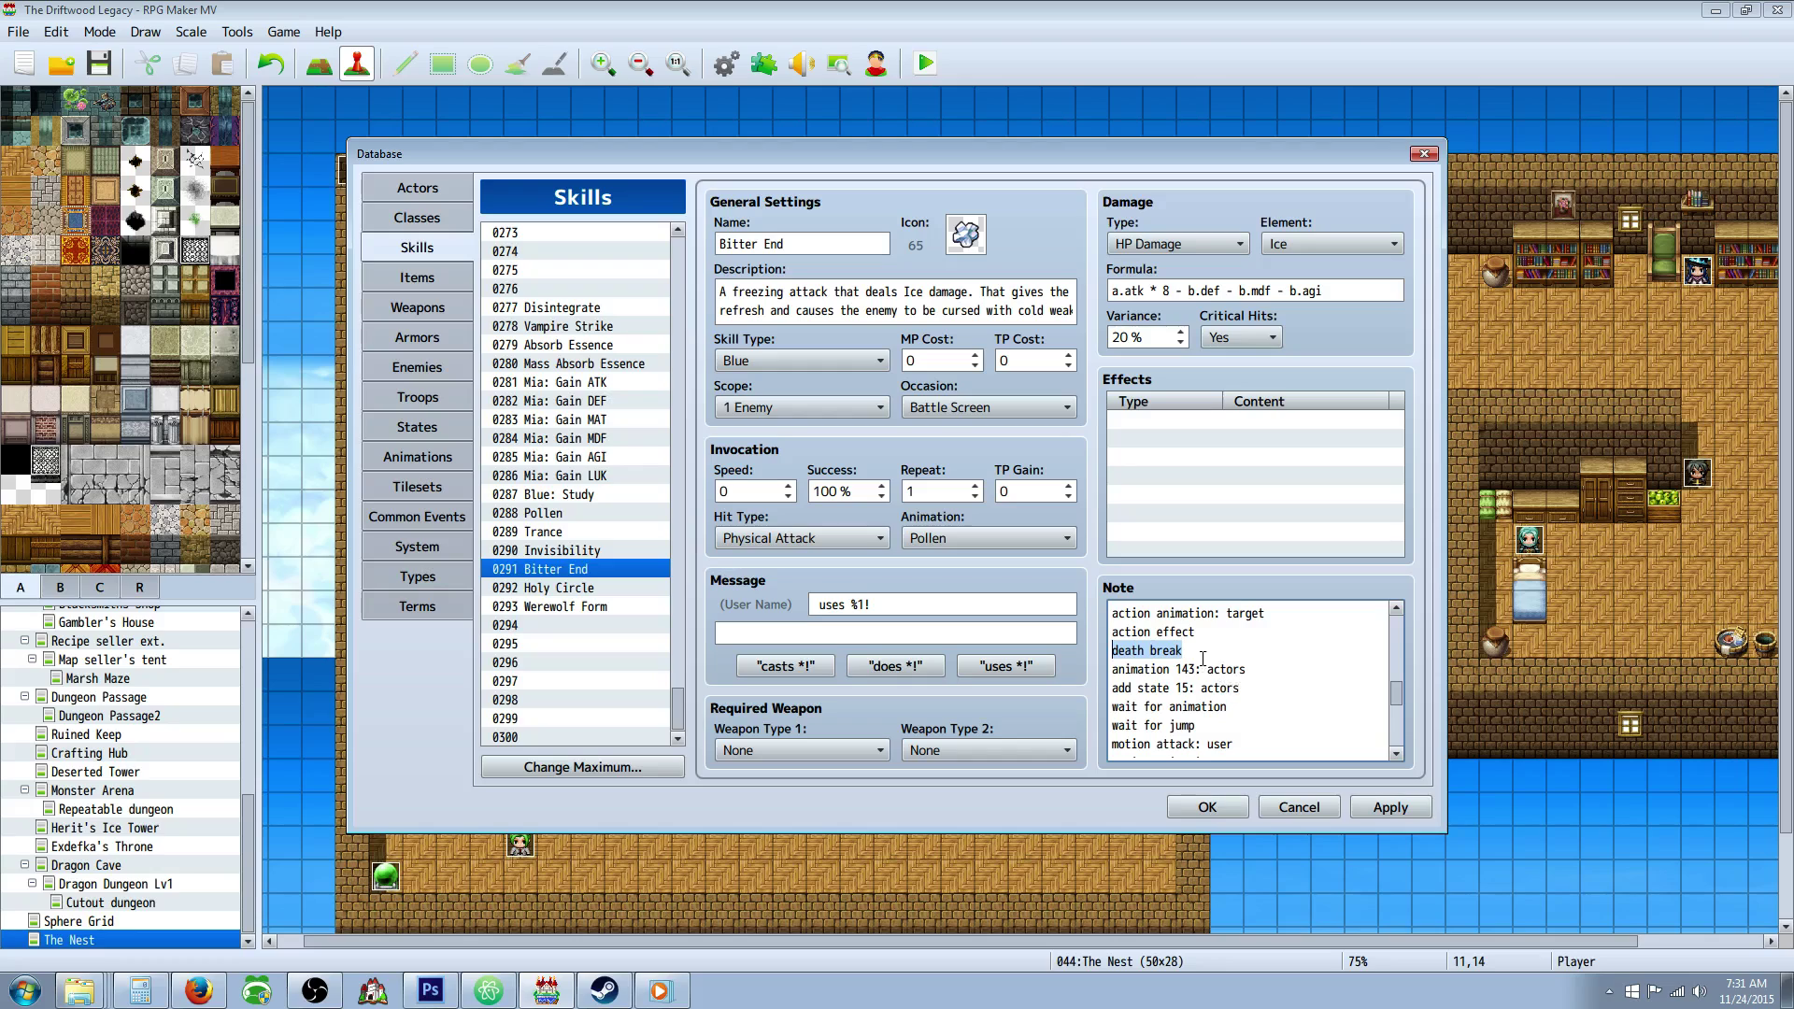
Highlight the death break, animation 143: actors and add state 15: actors lines
click(1203, 655)
drag(1203, 654, 1112, 652)
click(1236, 654)
drag(1247, 669, 1197, 669)
scroll(1126, 619, down, 1)
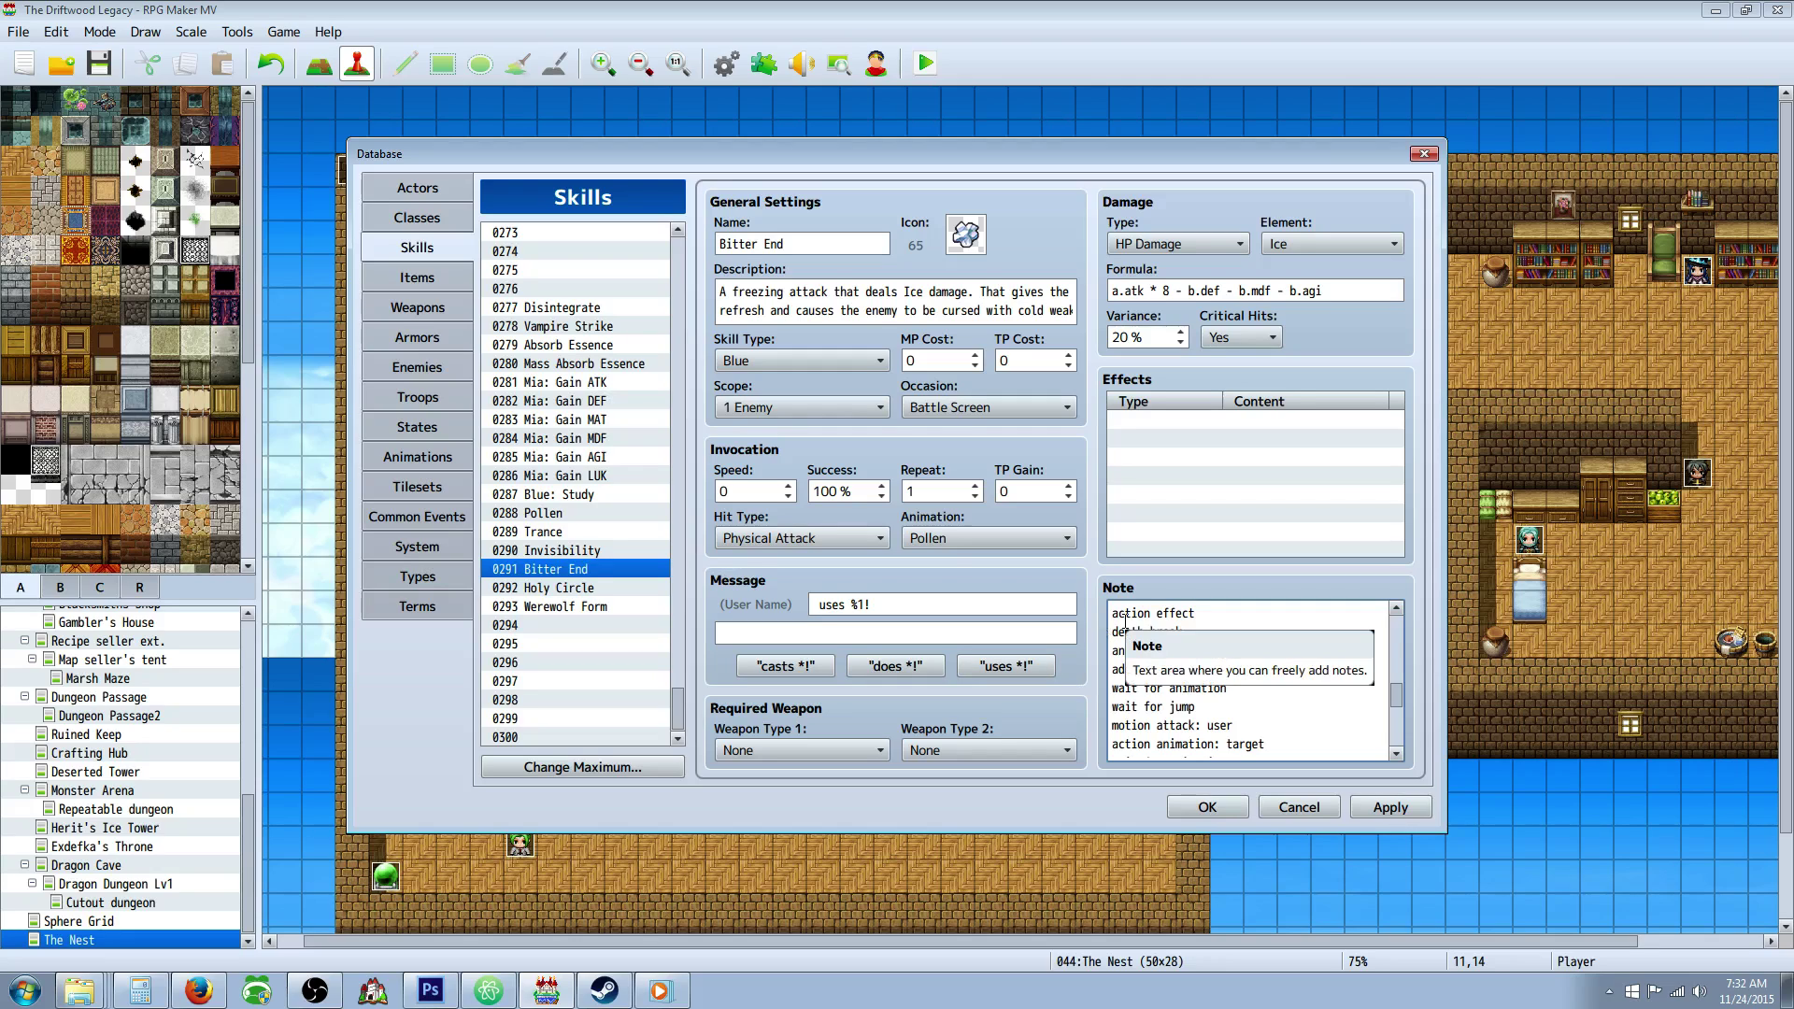
double_click(1217, 649)
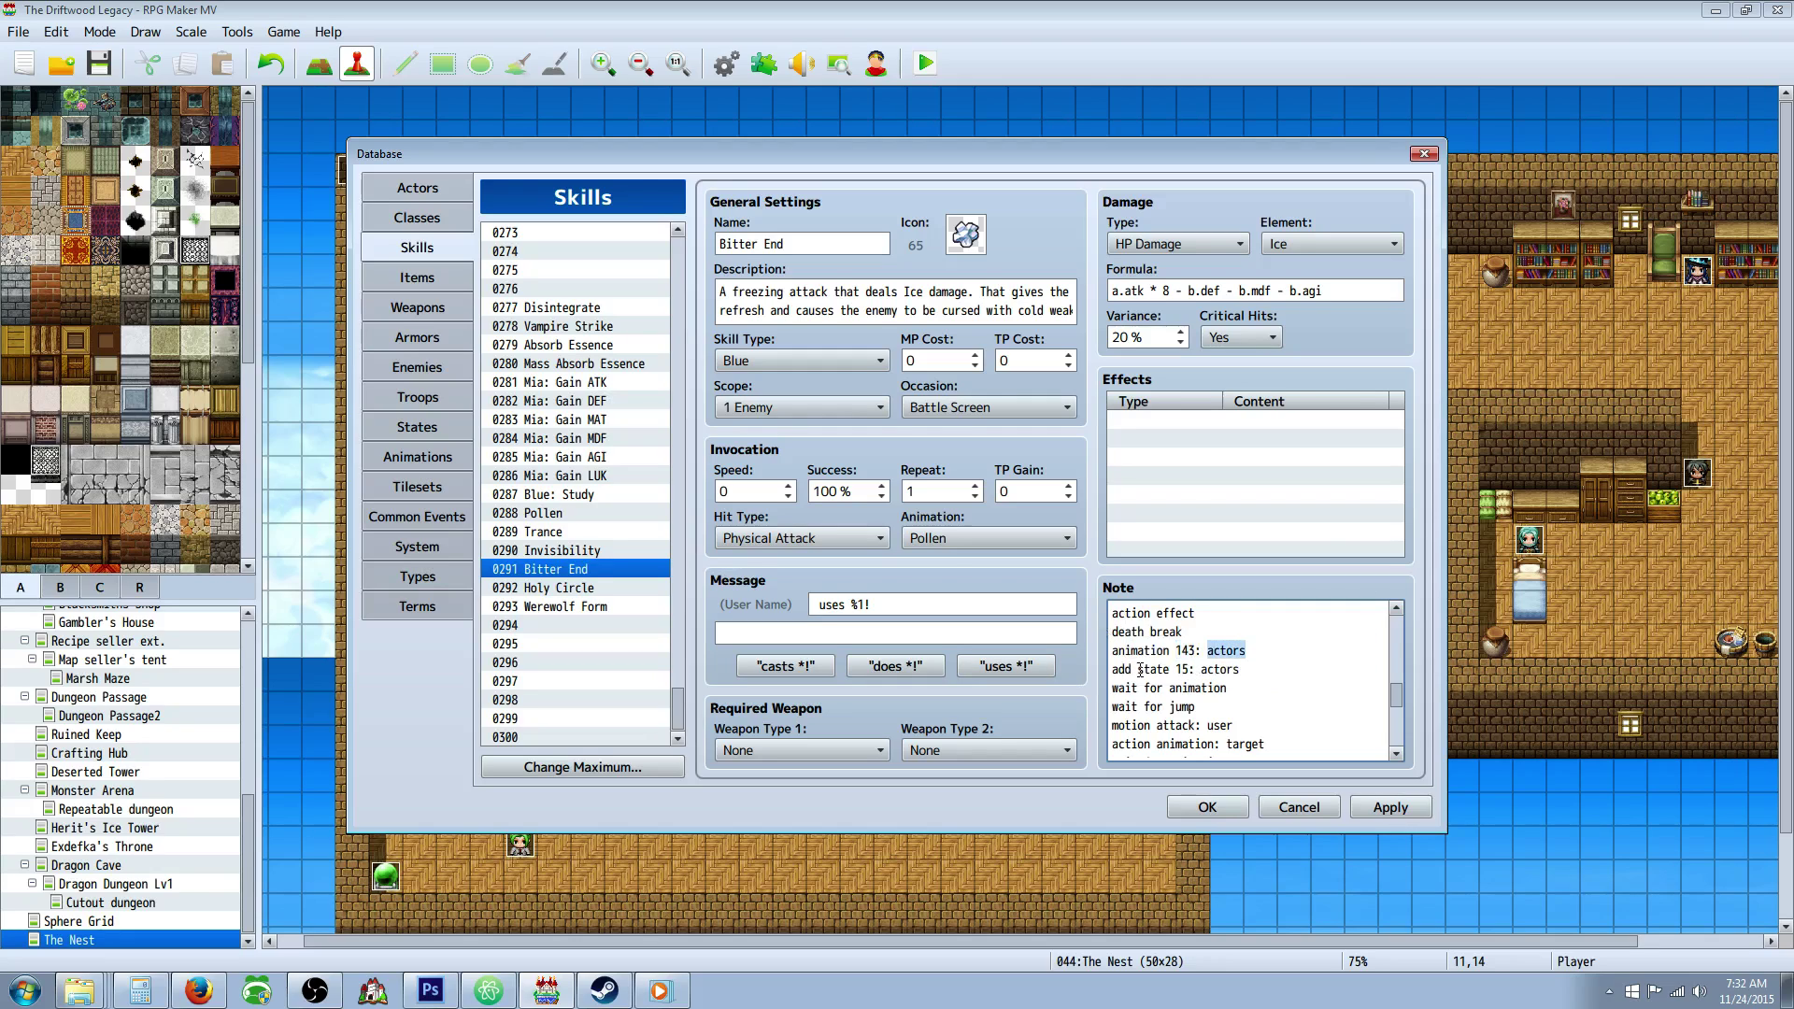
drag(1112, 670, 1254, 674)
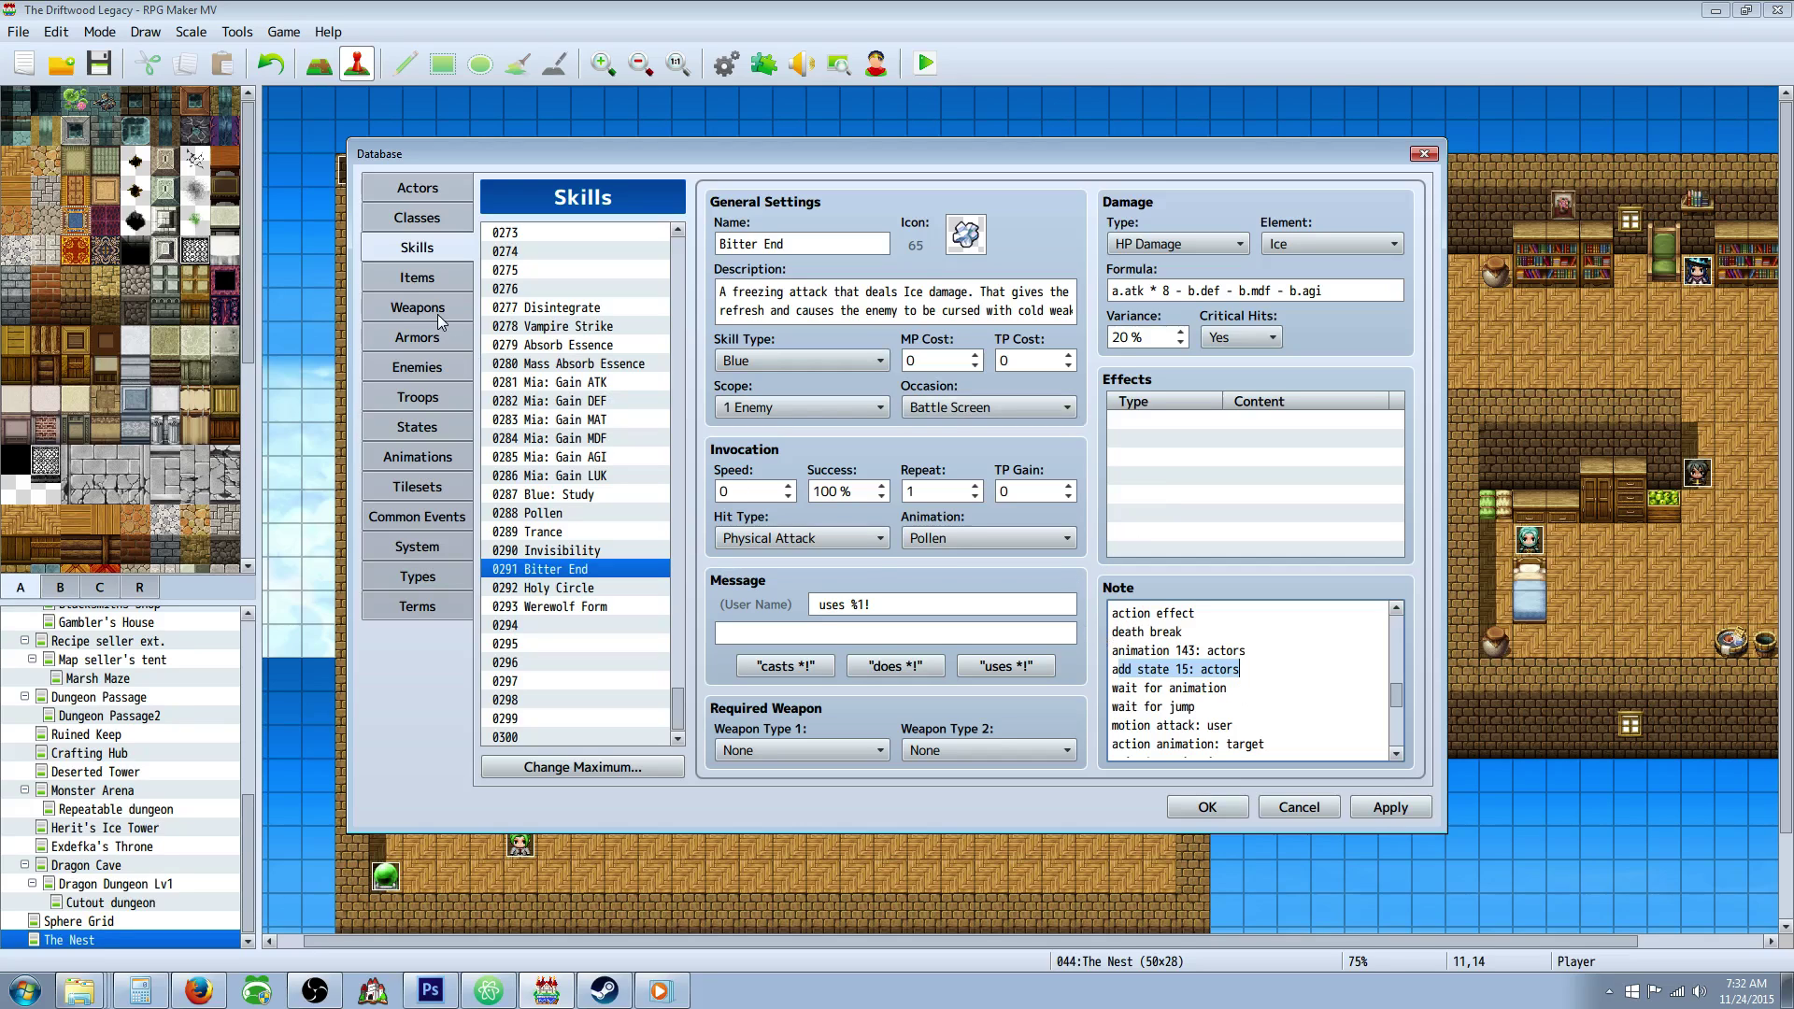
Show state 0015 Refresh and point out its 4-turn minimum and maximum duration
click(441, 425)
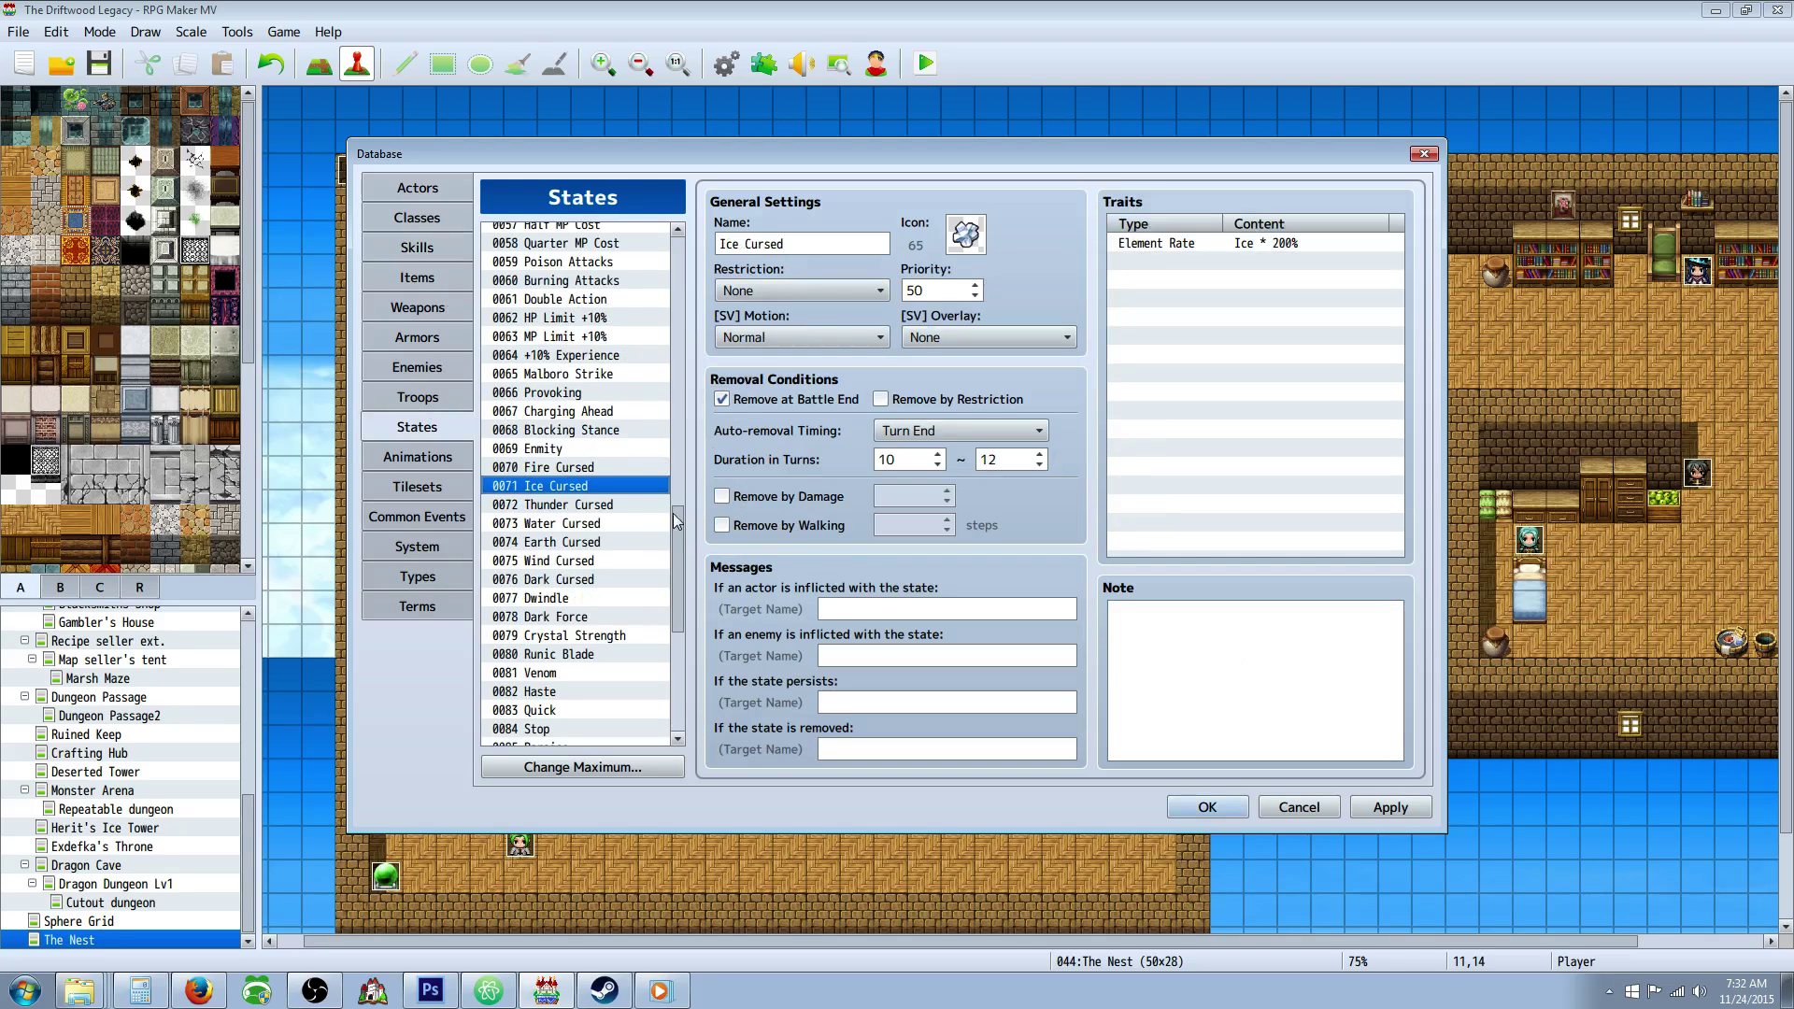
drag(673, 513, 680, 282)
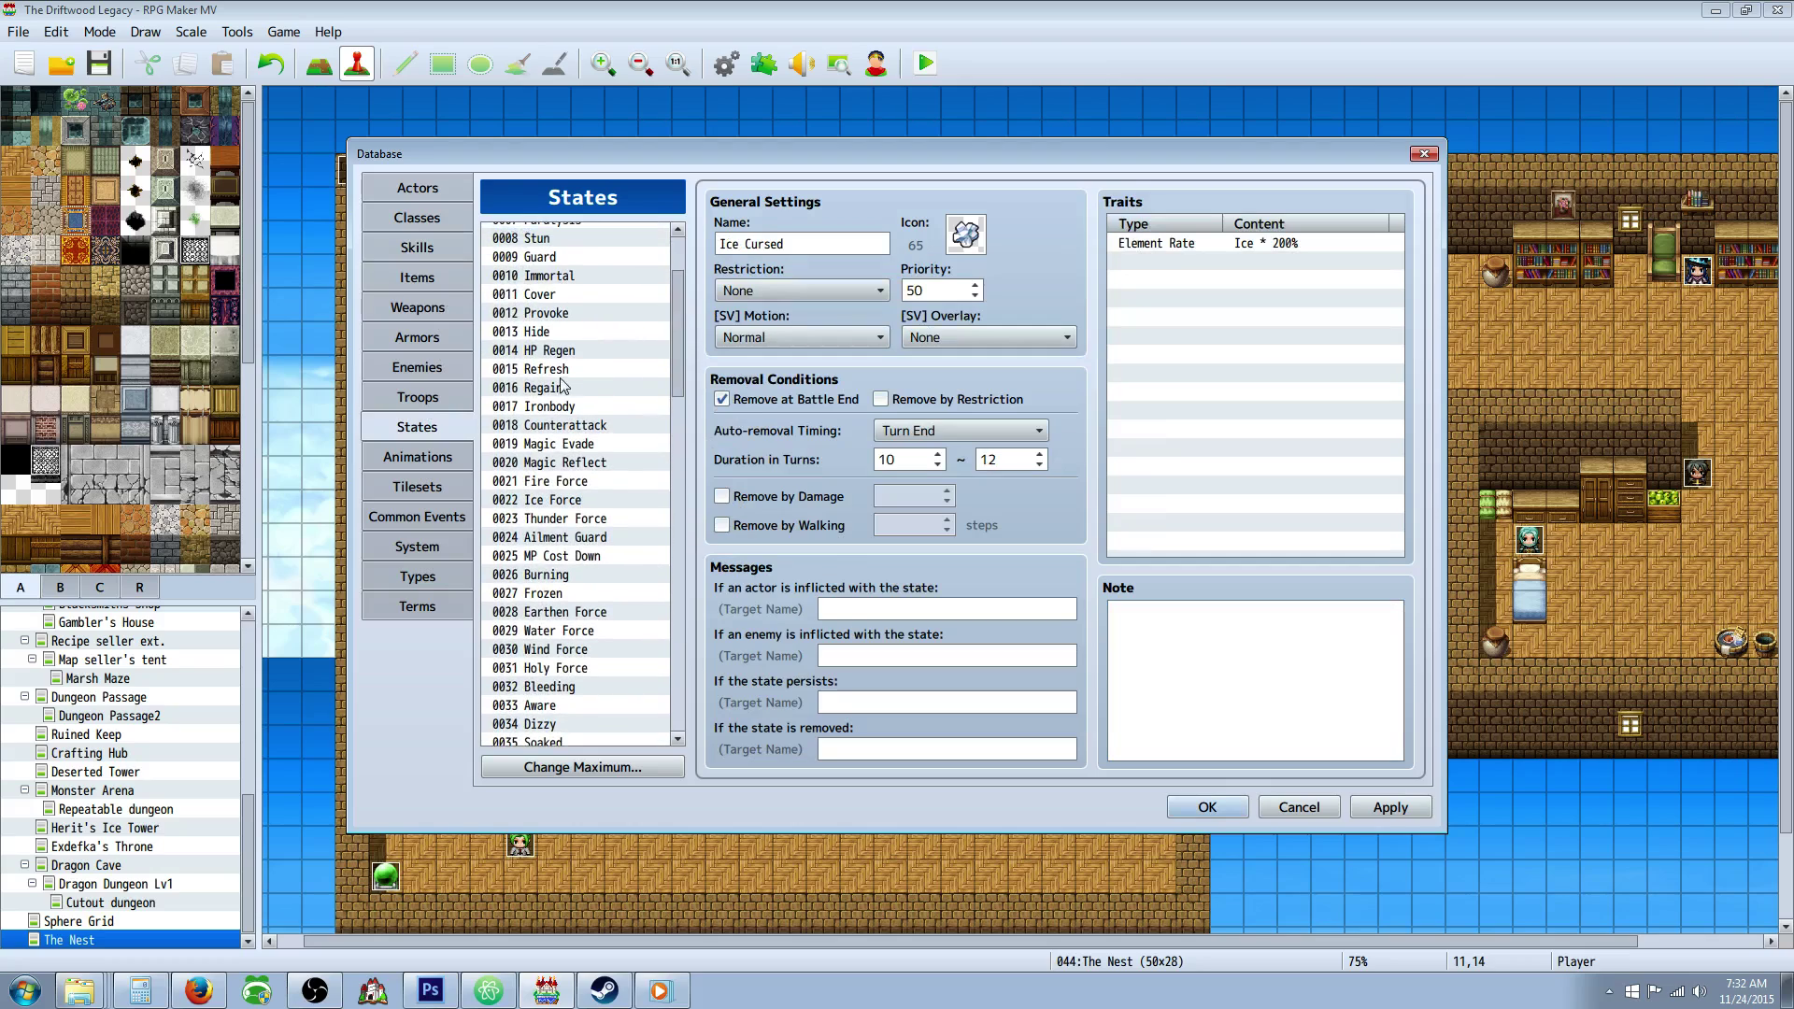
click(559, 369)
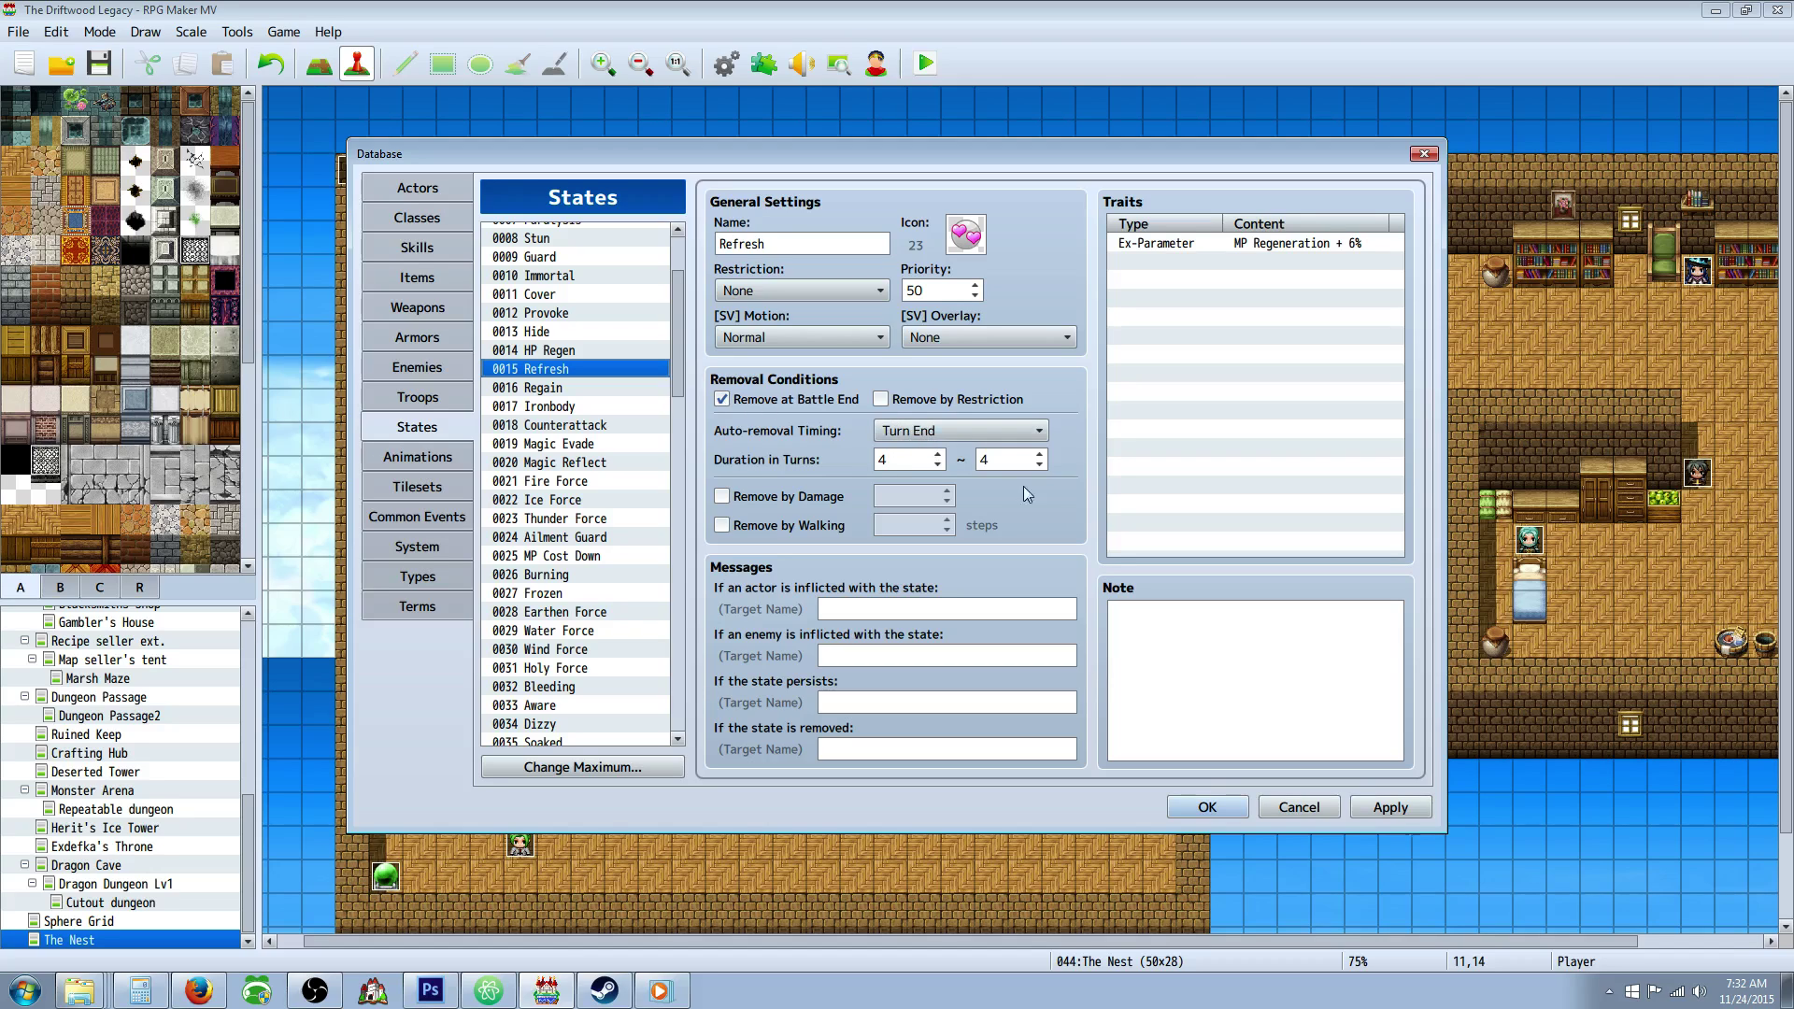
click(908, 456)
click(1015, 460)
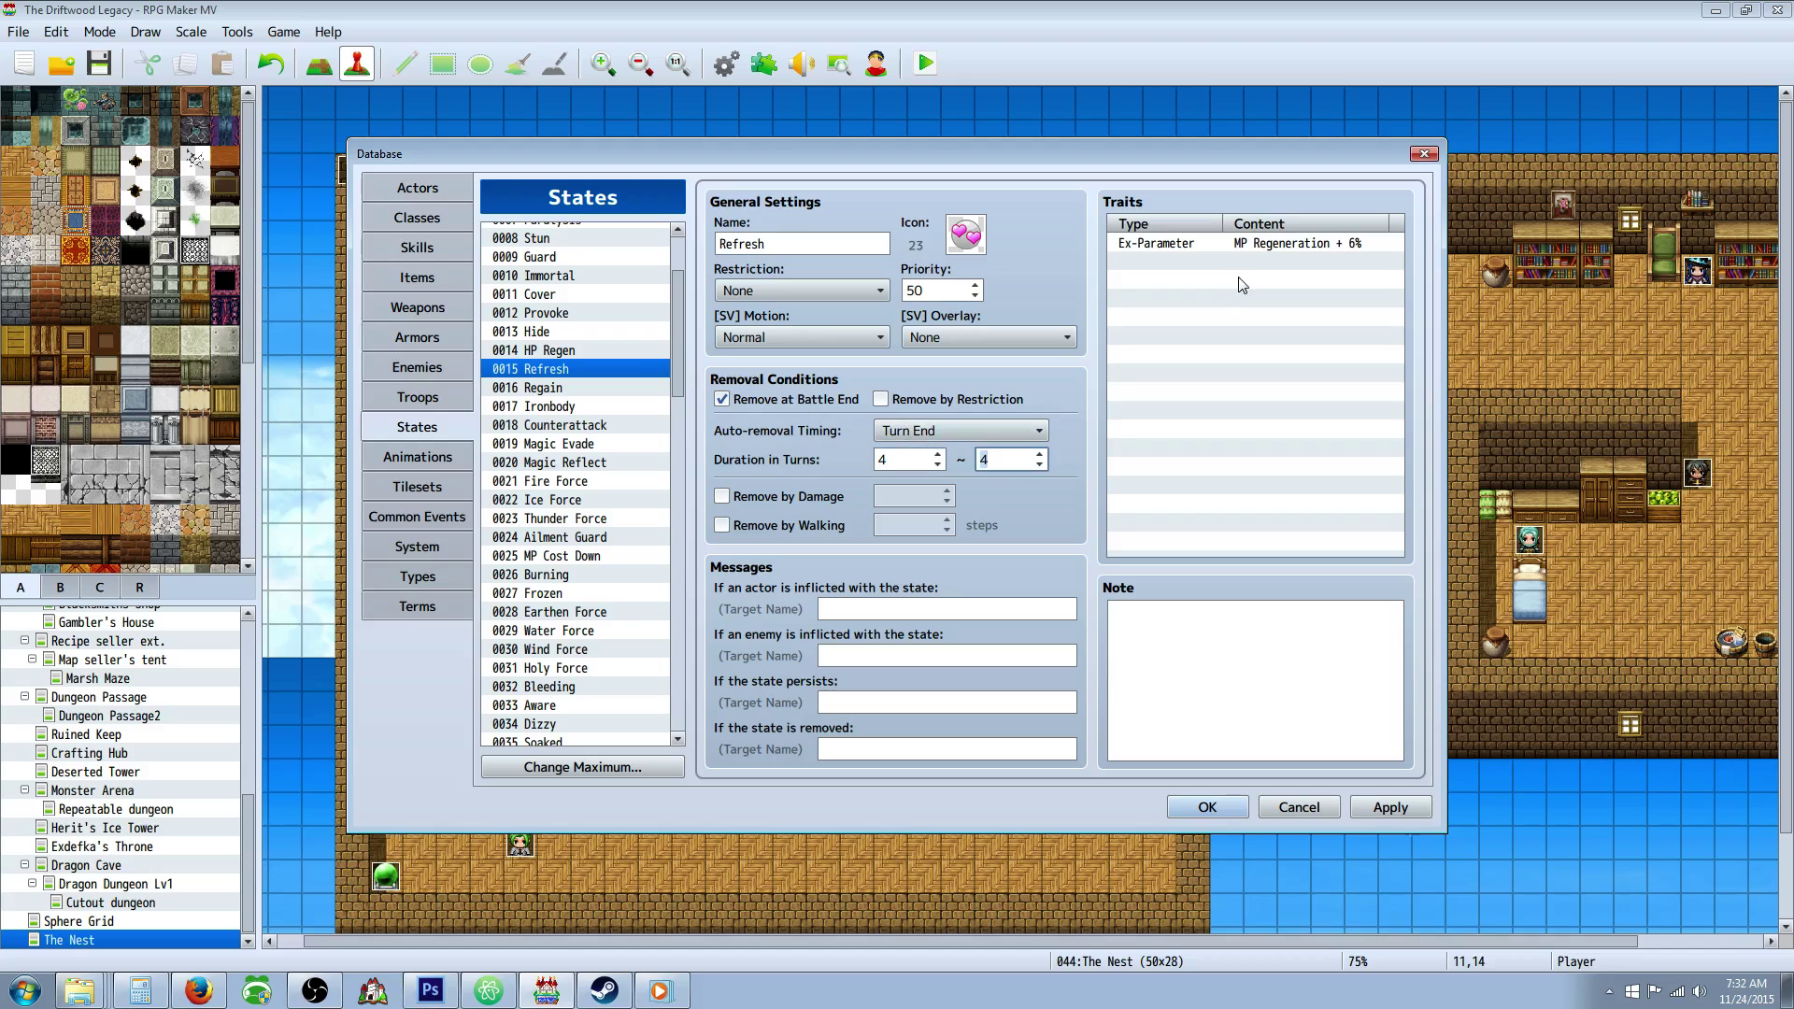
Re-enter Refresh's trait as Ex-Parameter MP Regeneration + 6%
click(1227, 248)
right_click(1164, 258)
click(1182, 268)
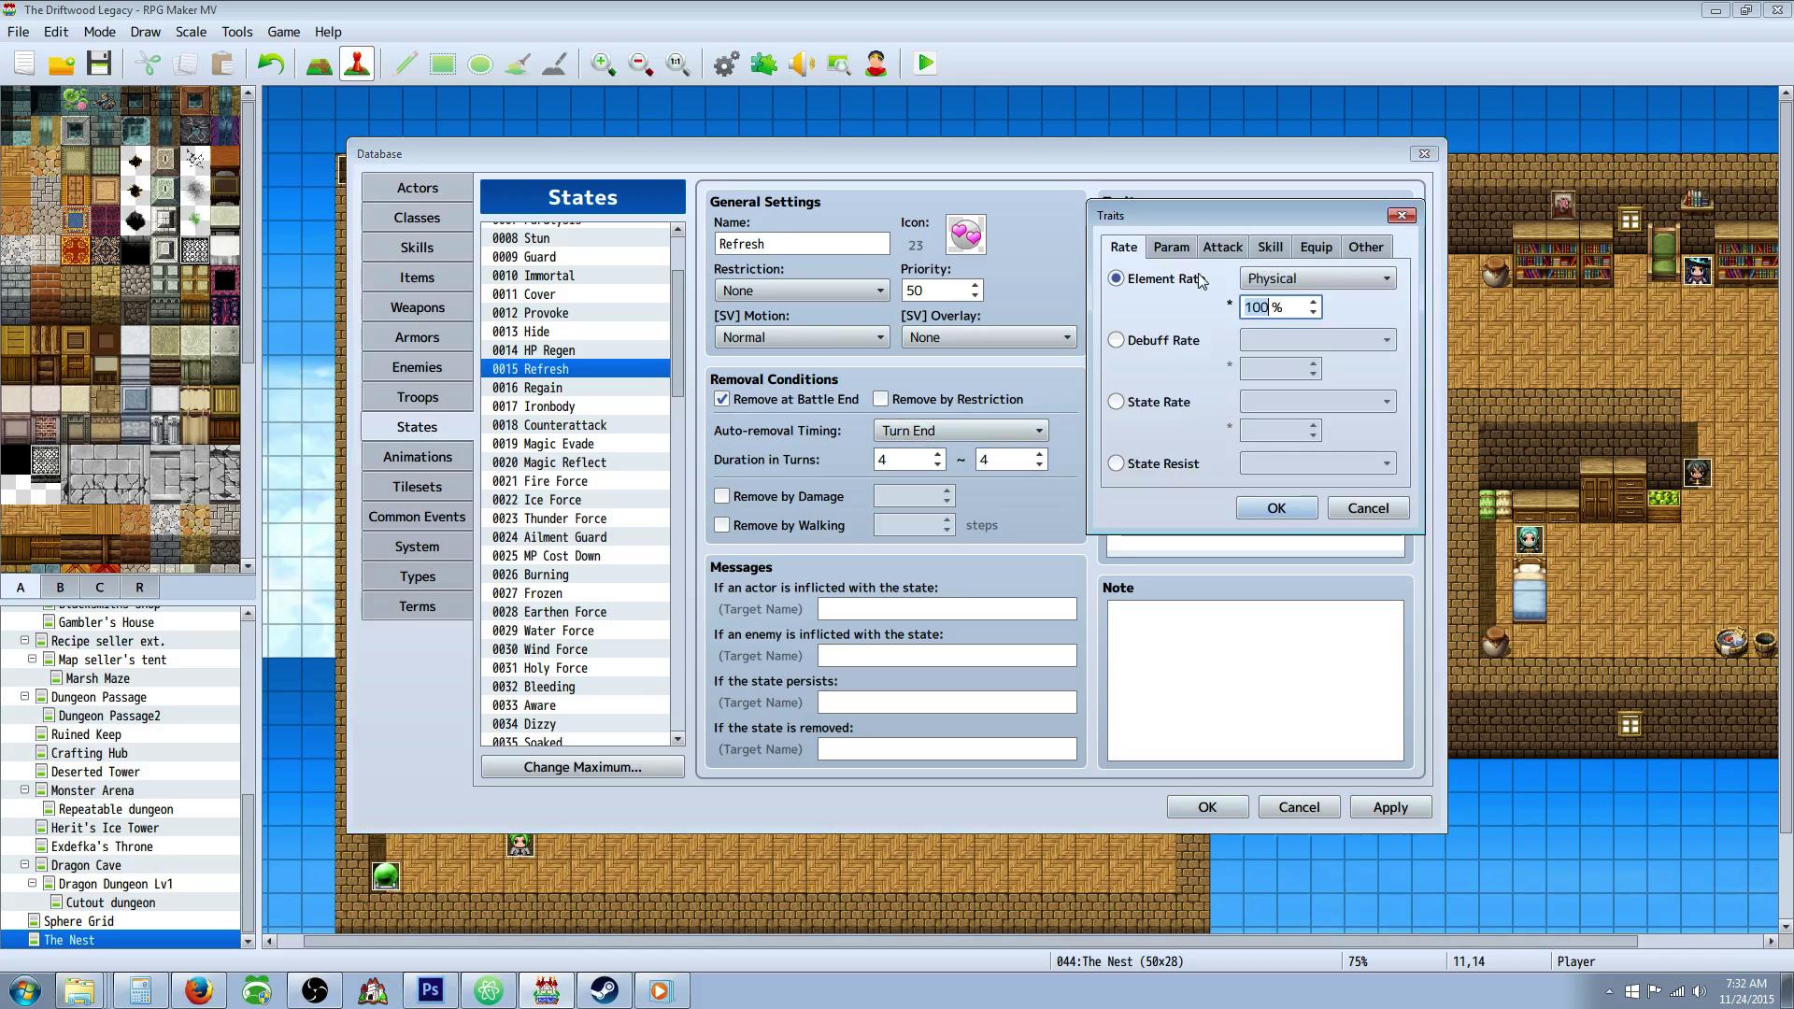
click(1171, 247)
click(1116, 340)
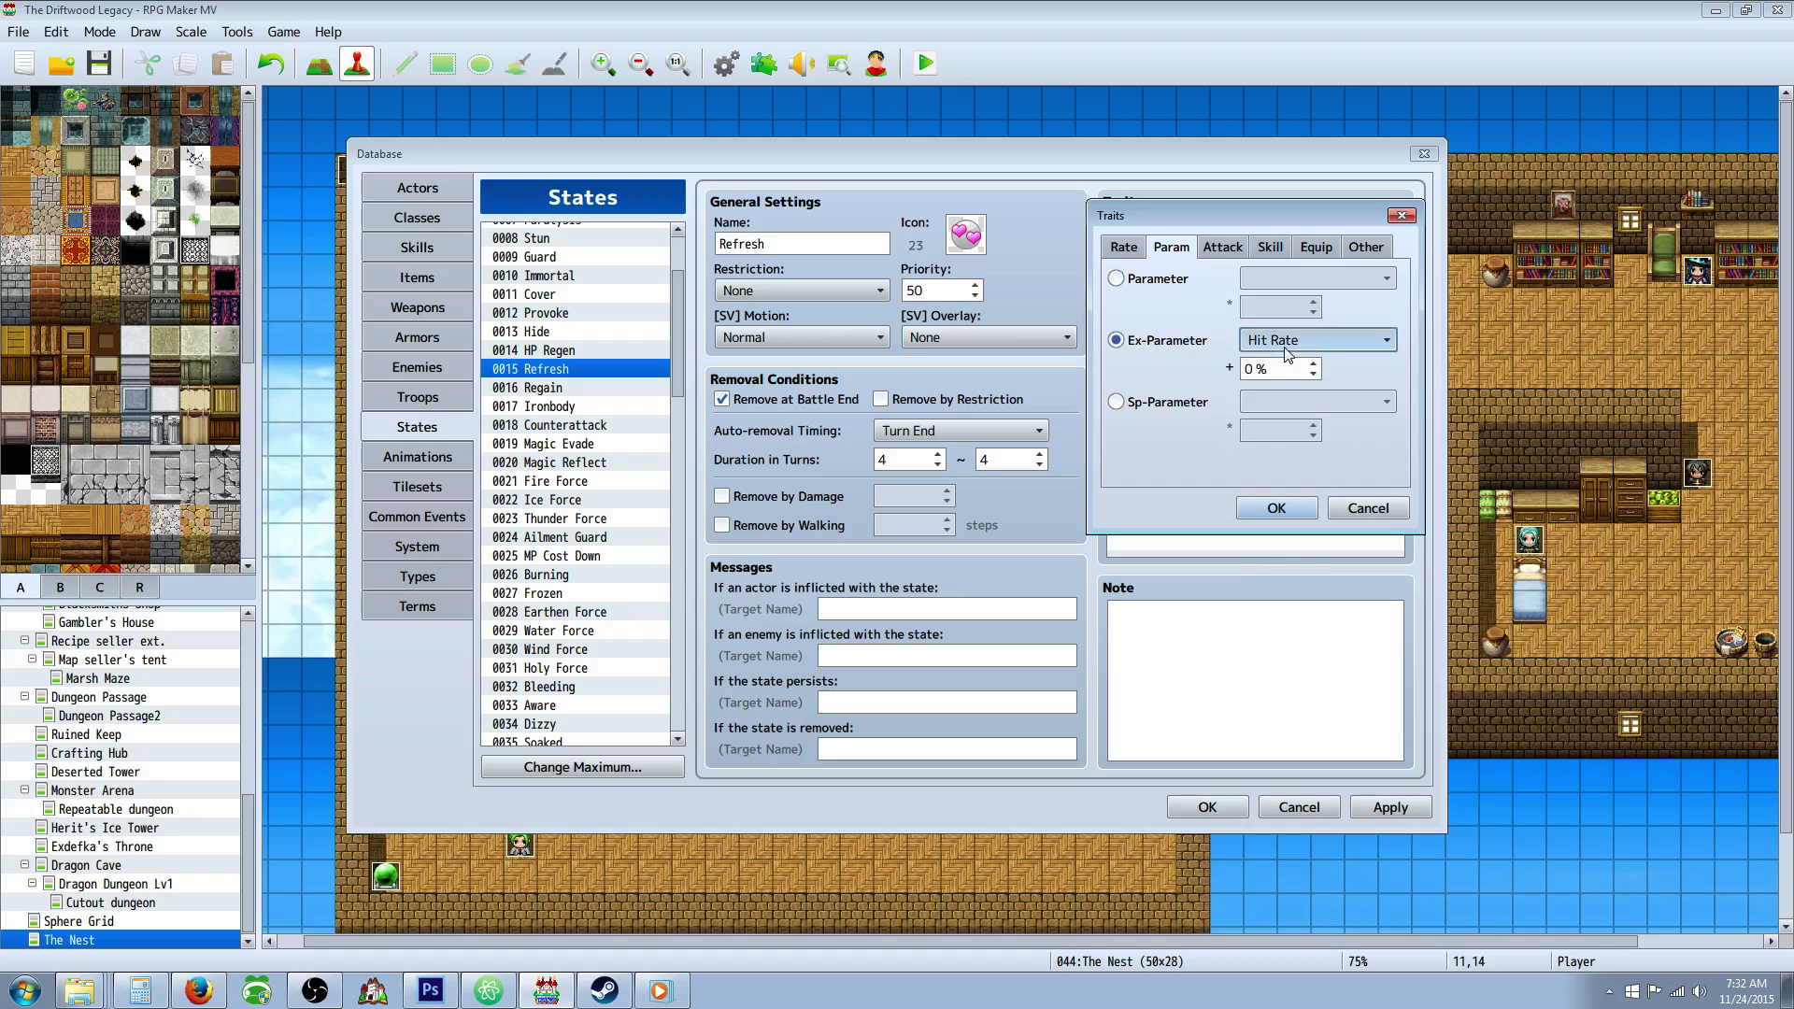
click(1317, 340)
click(1297, 538)
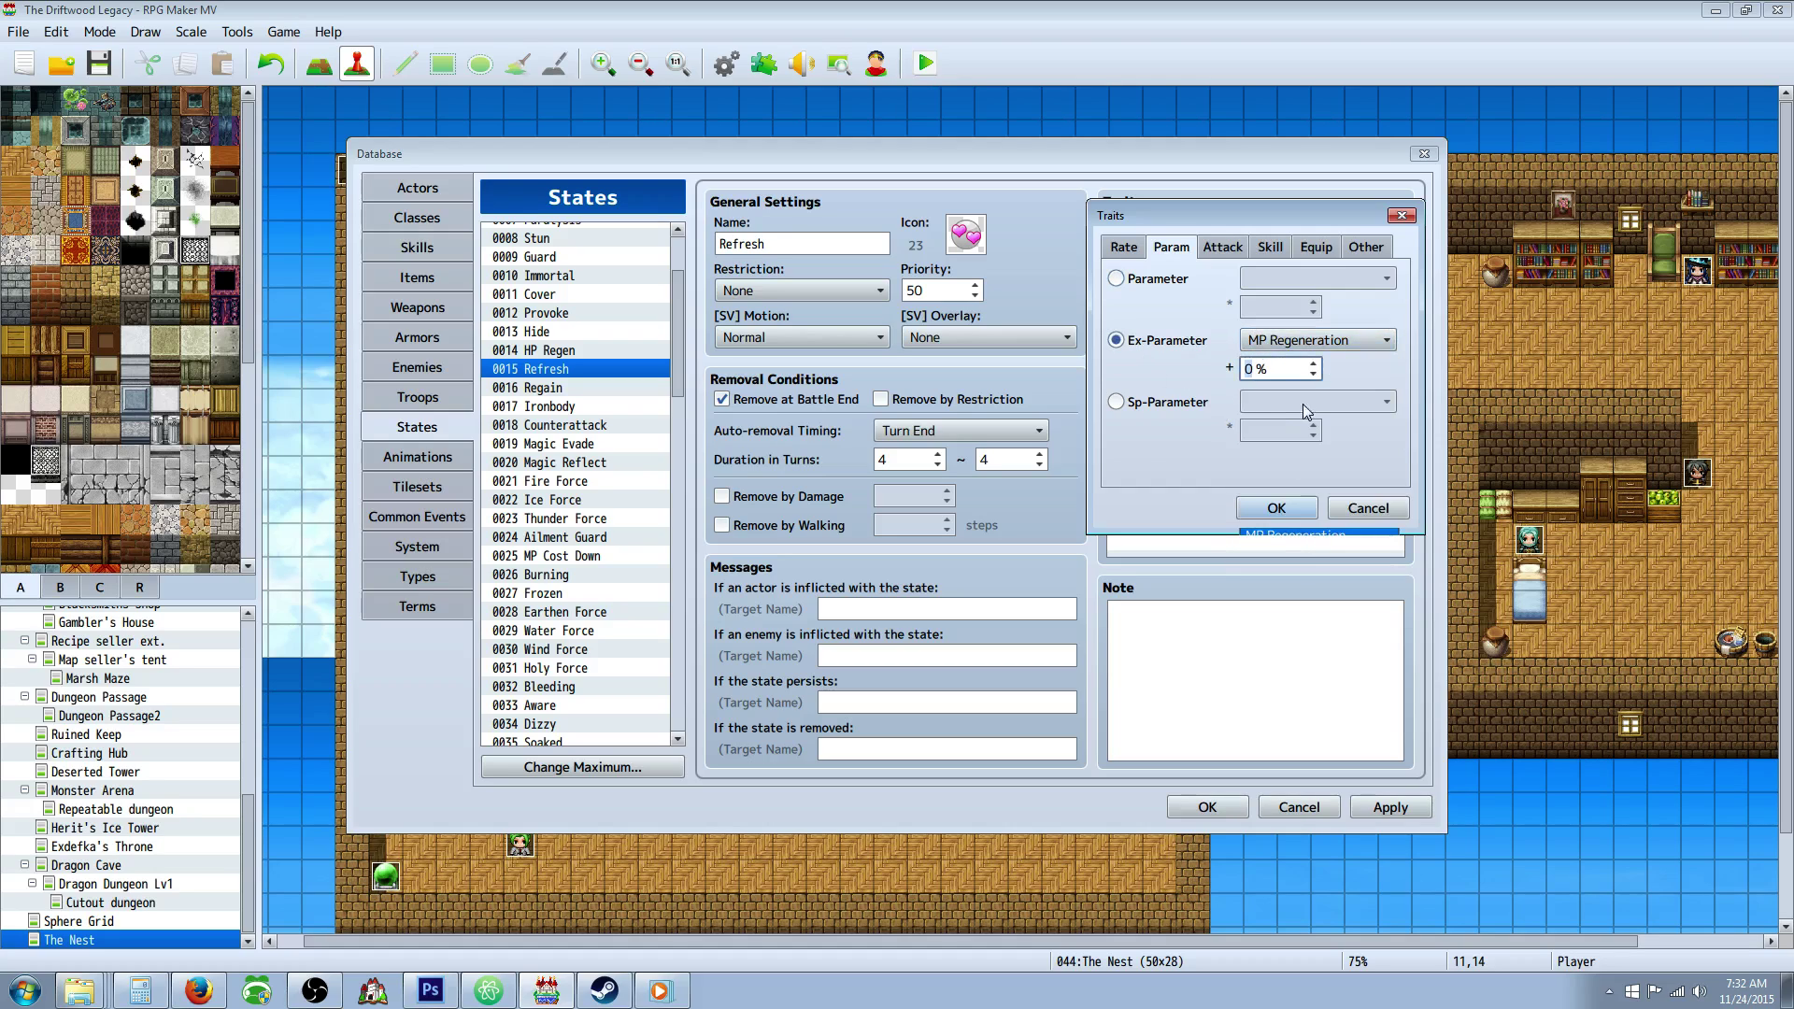
text(6)
key(Return)
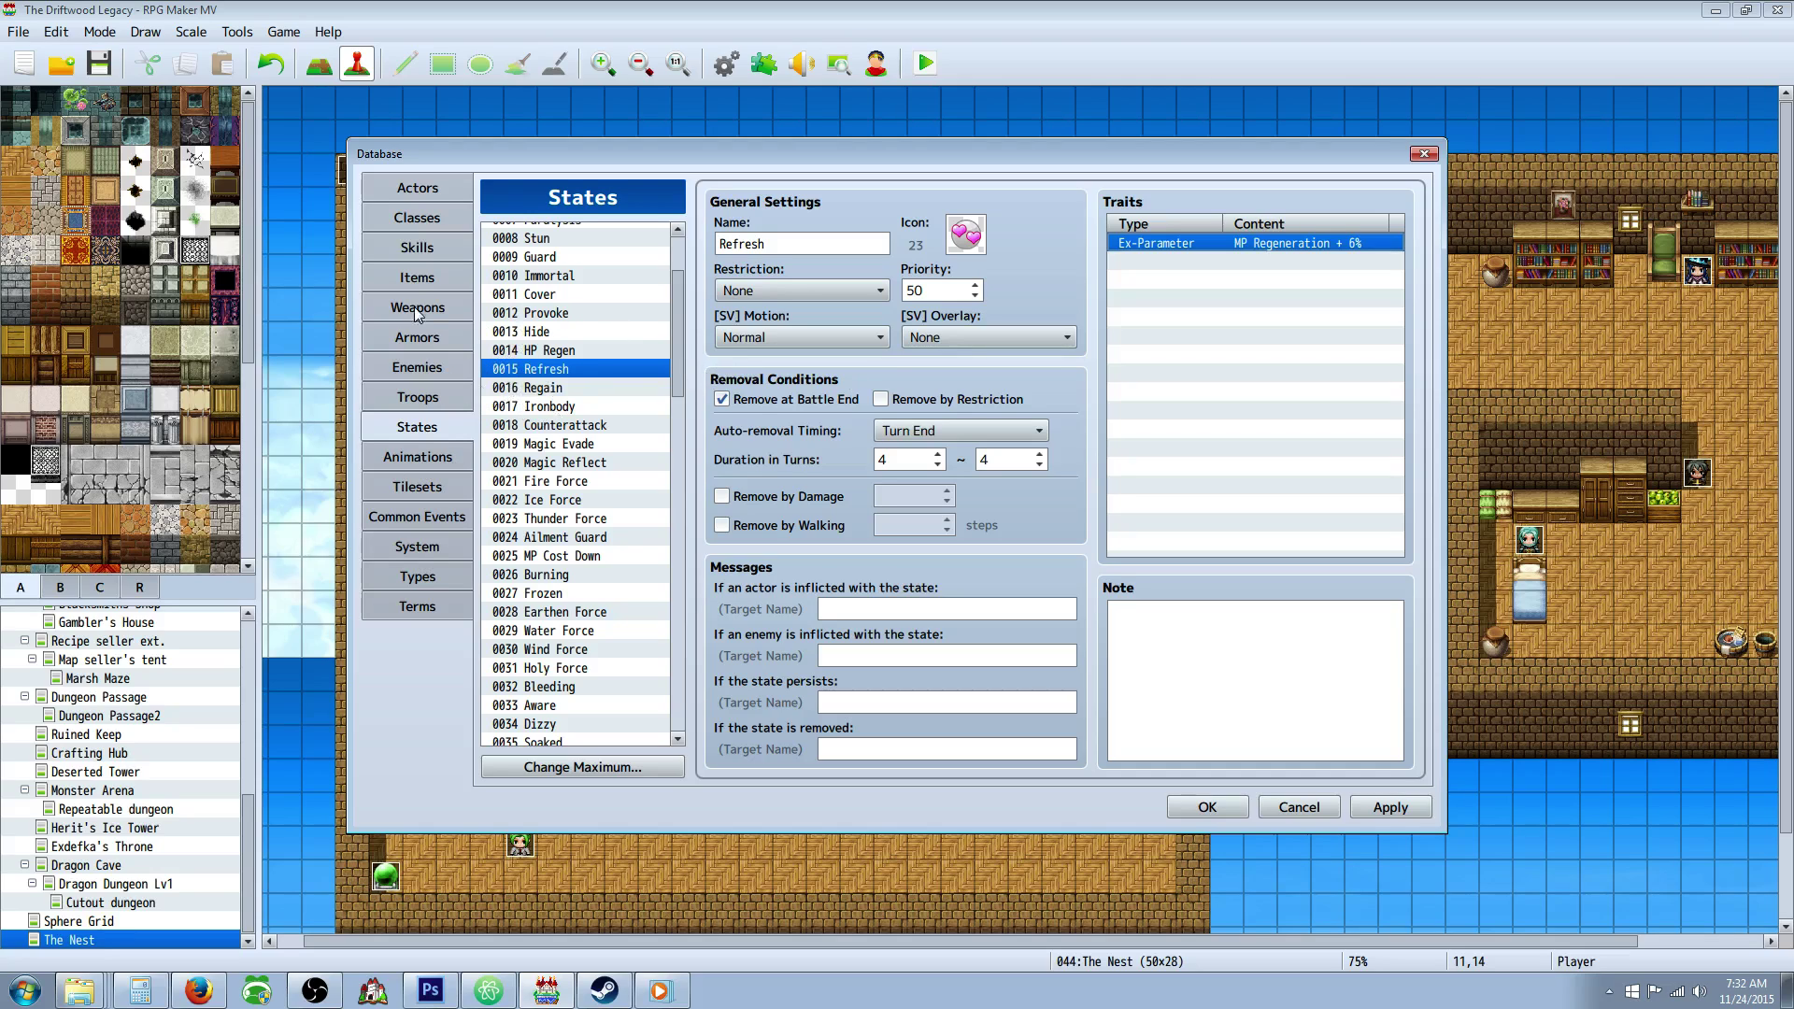
Show skill 0291 Bitter End's note and highlight the add state actors line
click(417, 248)
scroll(1221, 696, down, 6)
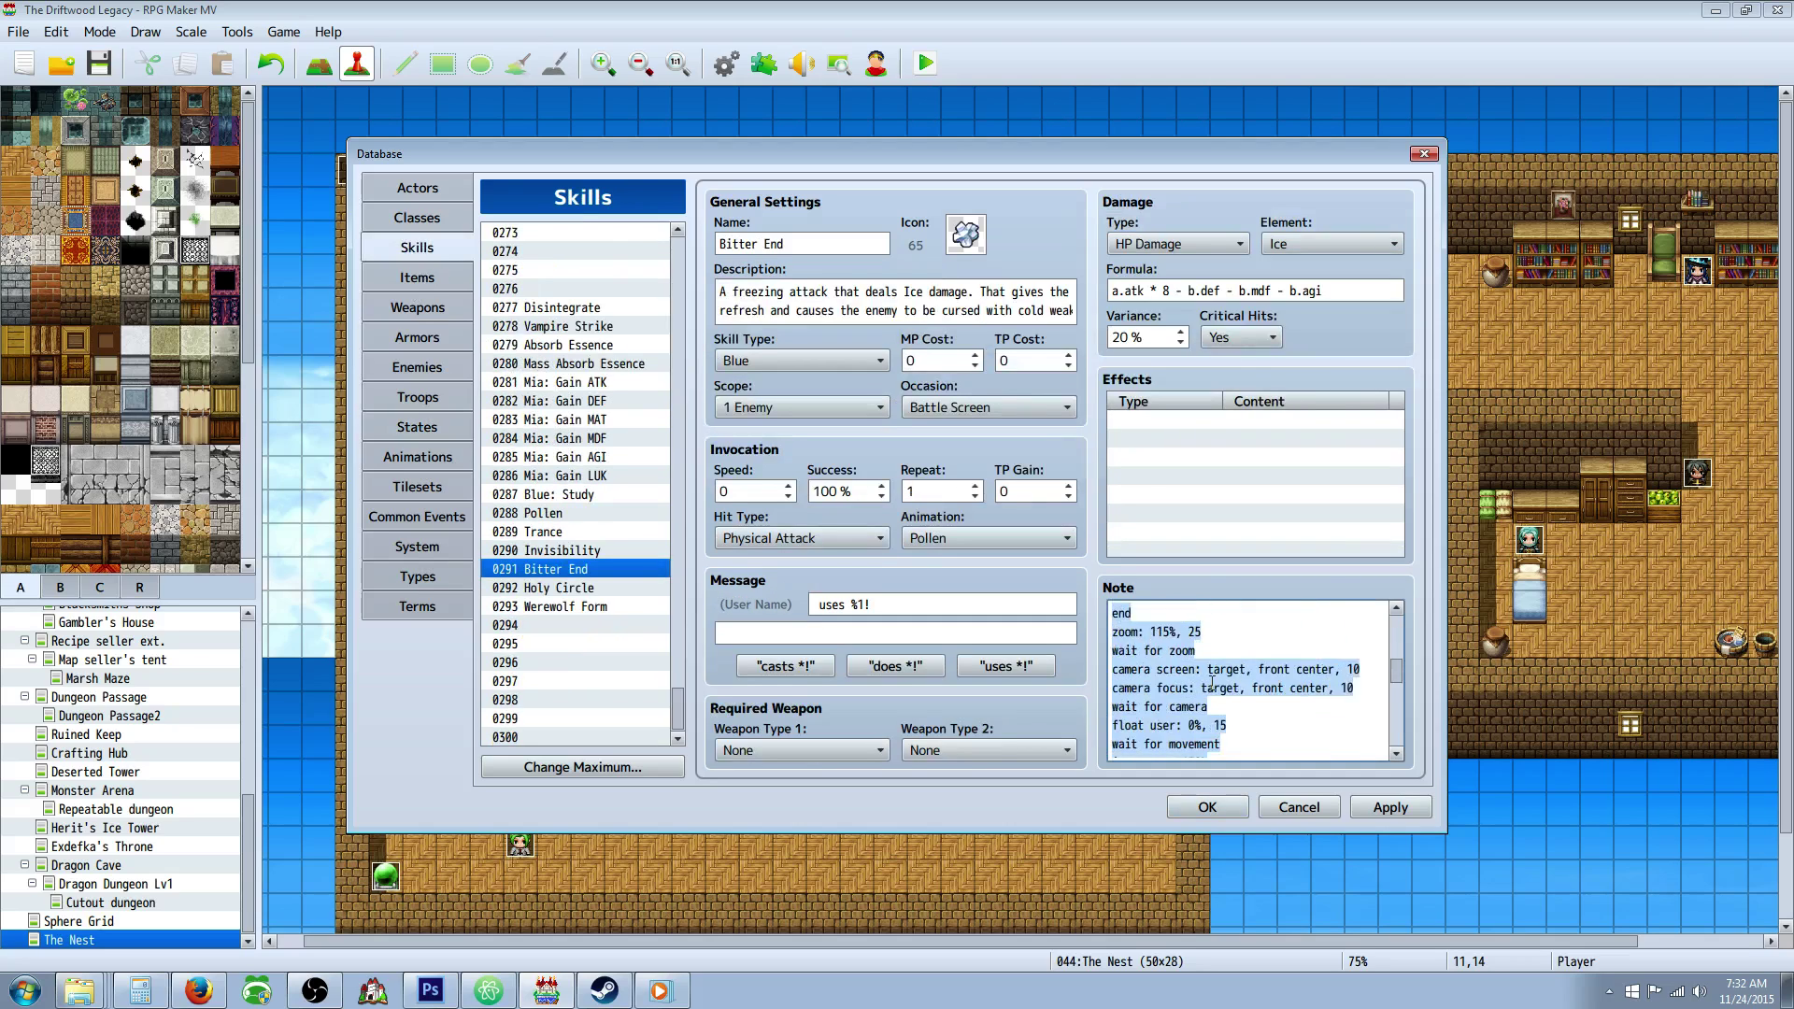
scroll(1218, 660, down, 3)
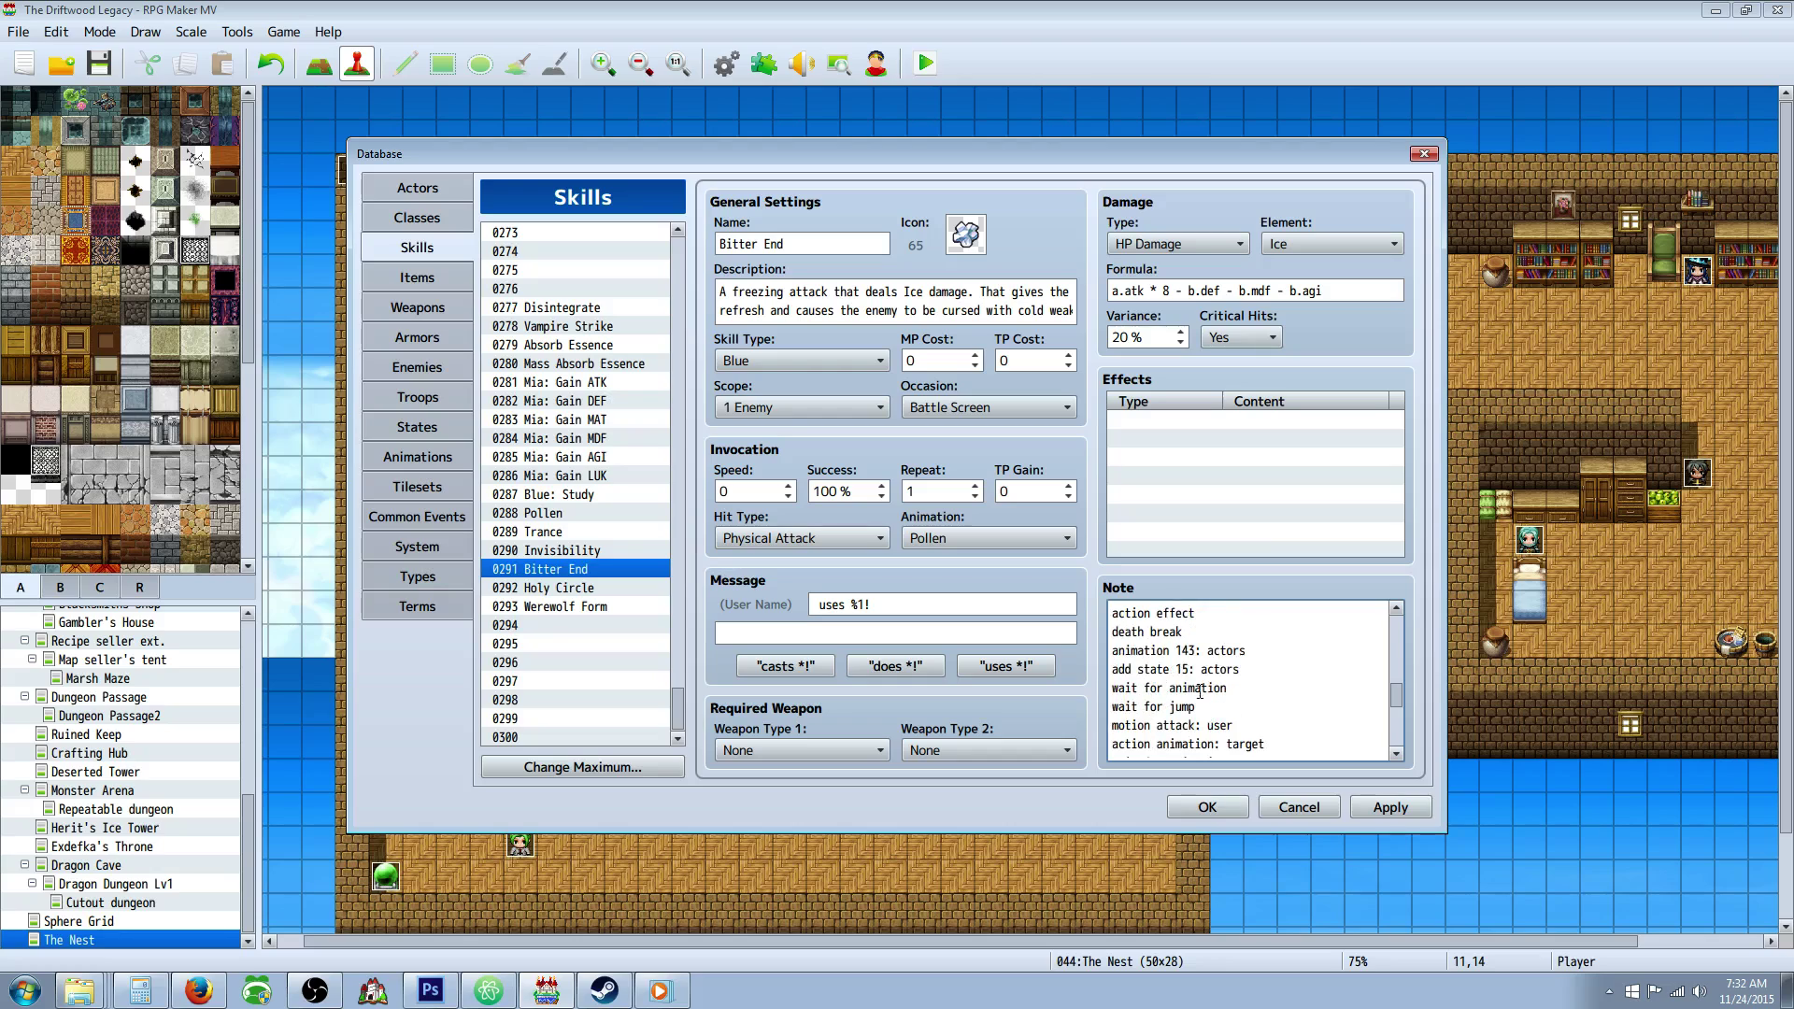
drag(1174, 669, 1253, 670)
drag(1240, 669, 1110, 688)
scroll(1255, 718, down, 1)
click(1188, 617)
scroll(1229, 669, down, 1)
Highlight the action animation: target and wait for animation lines in the Bitter End note
drag(1267, 689, 1111, 689)
scroll(1209, 689, down, 2)
scroll(1212, 659, down, 1)
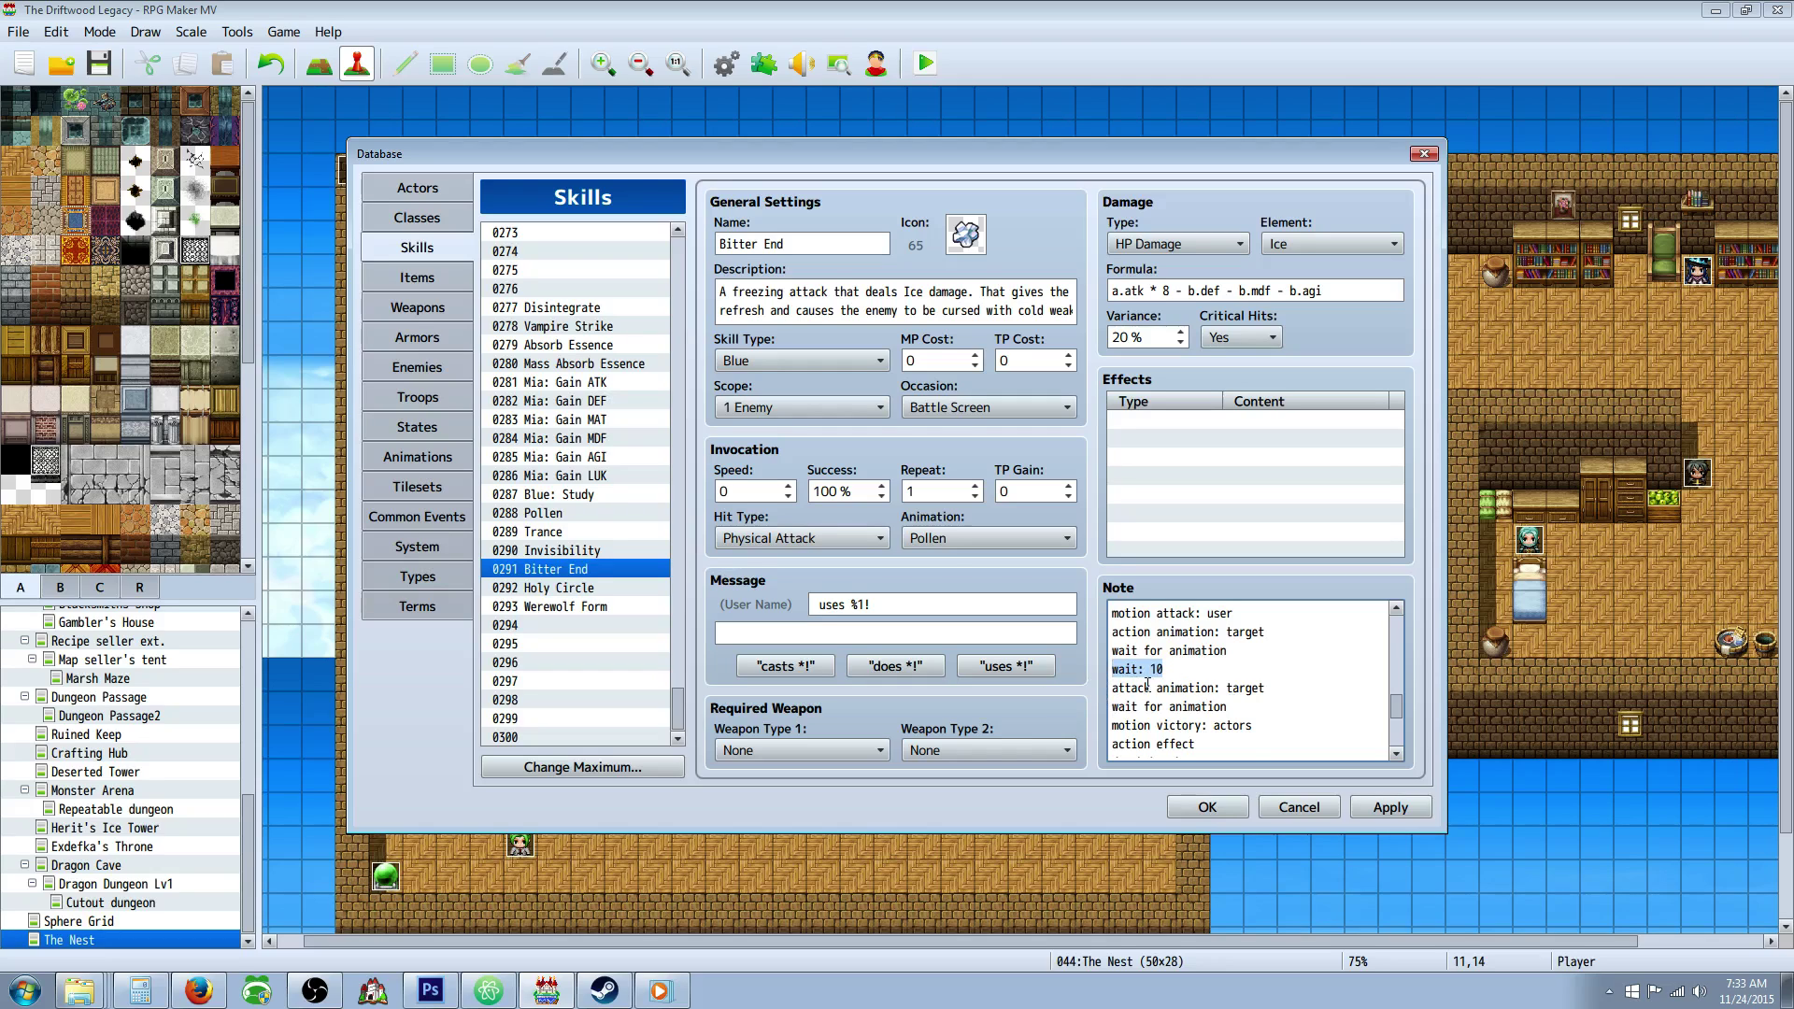
scroll(1215, 674, down, 1)
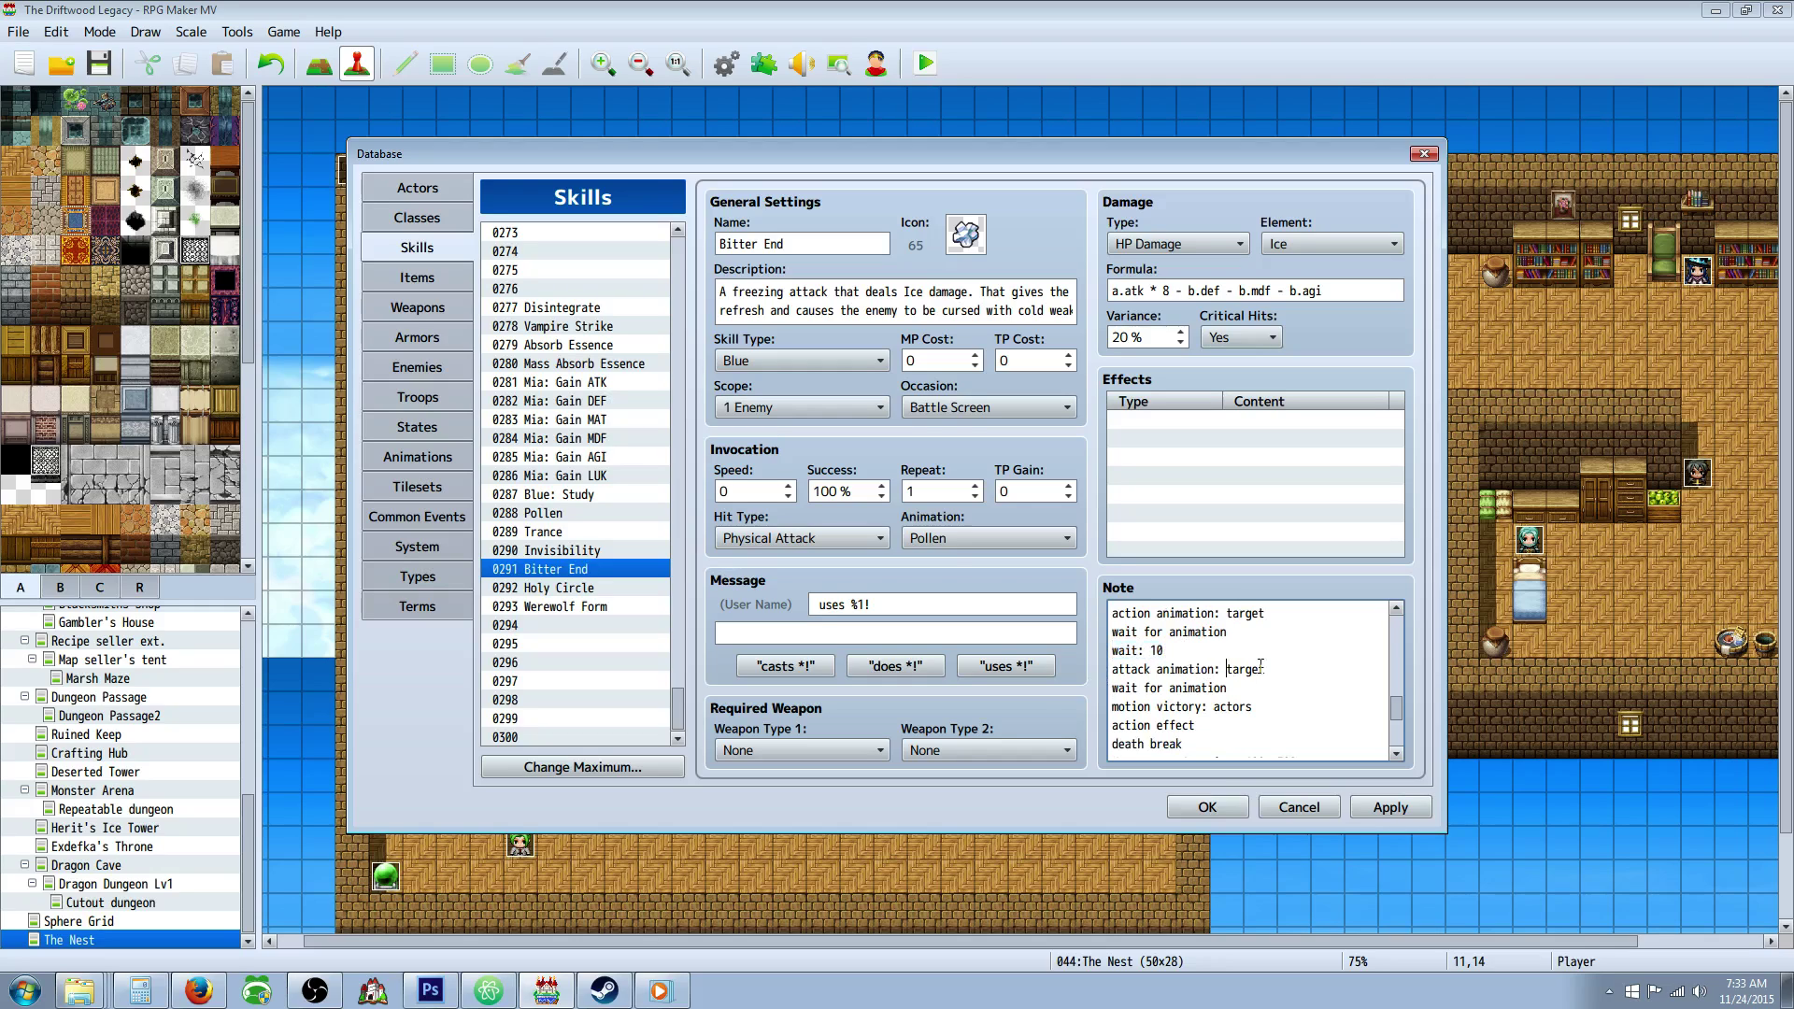
drag(1264, 669, 1112, 669)
scroll(1215, 665, down, 1)
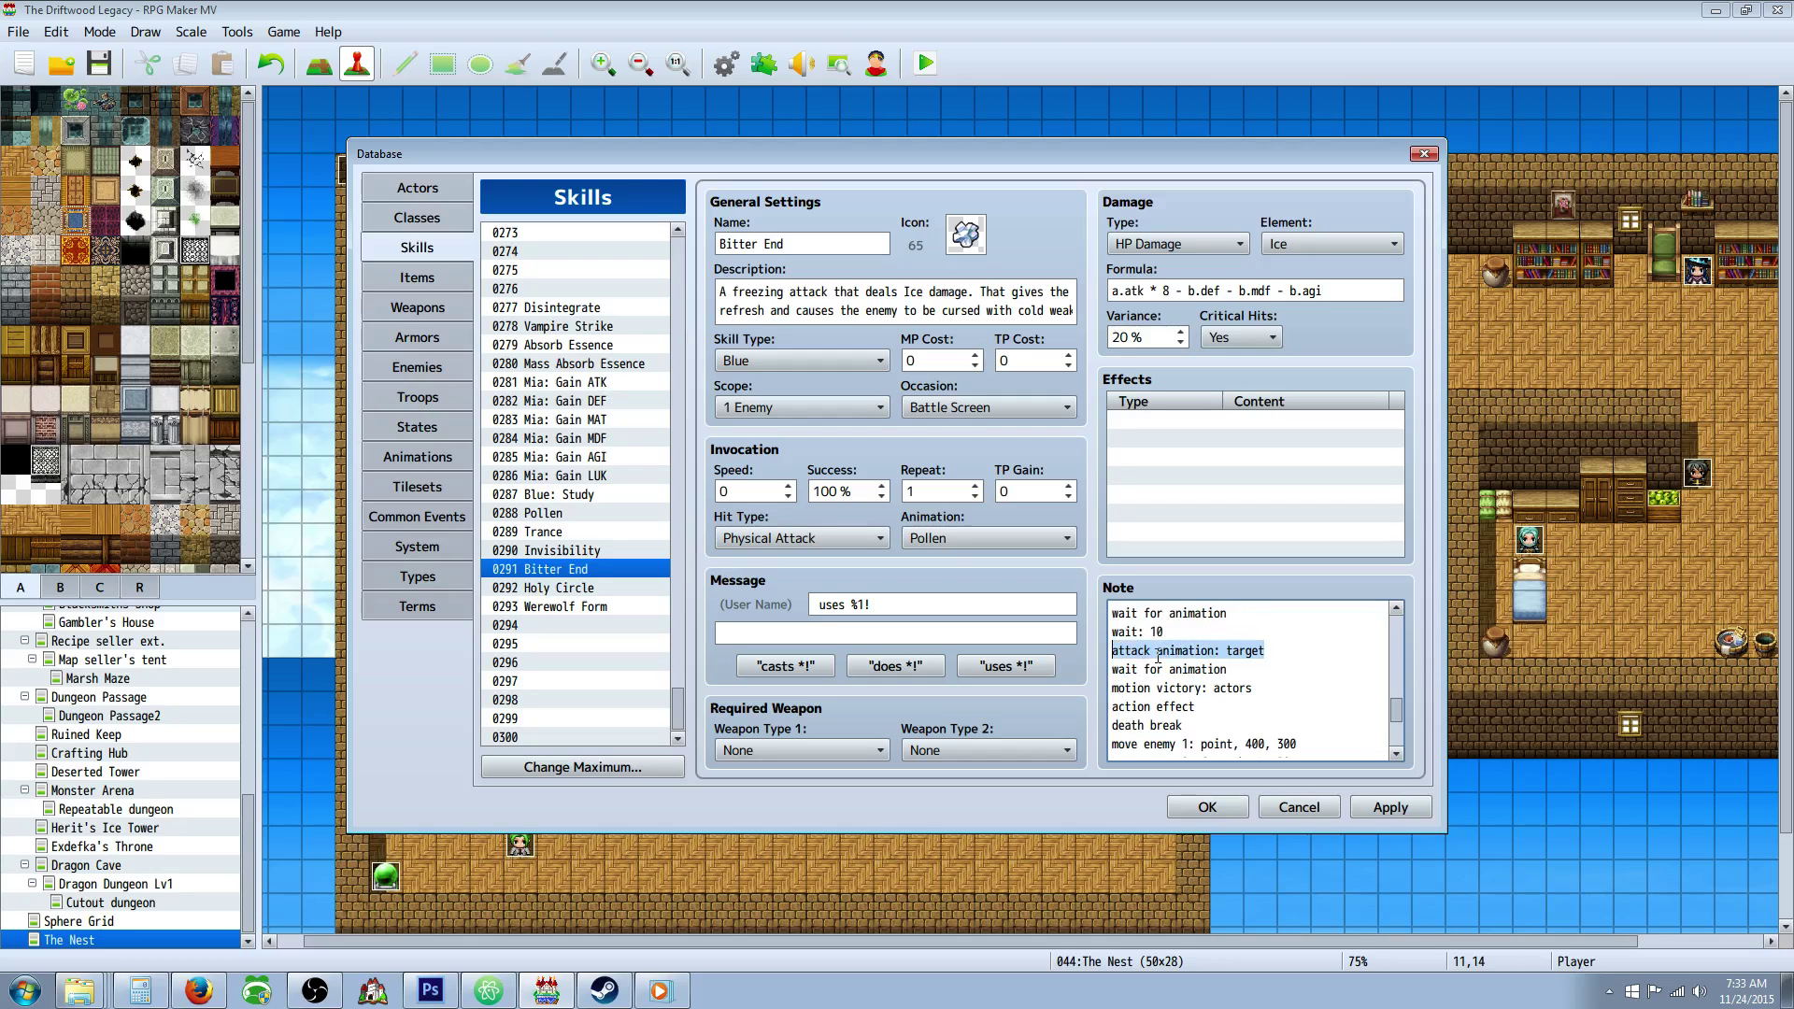
click(1239, 669)
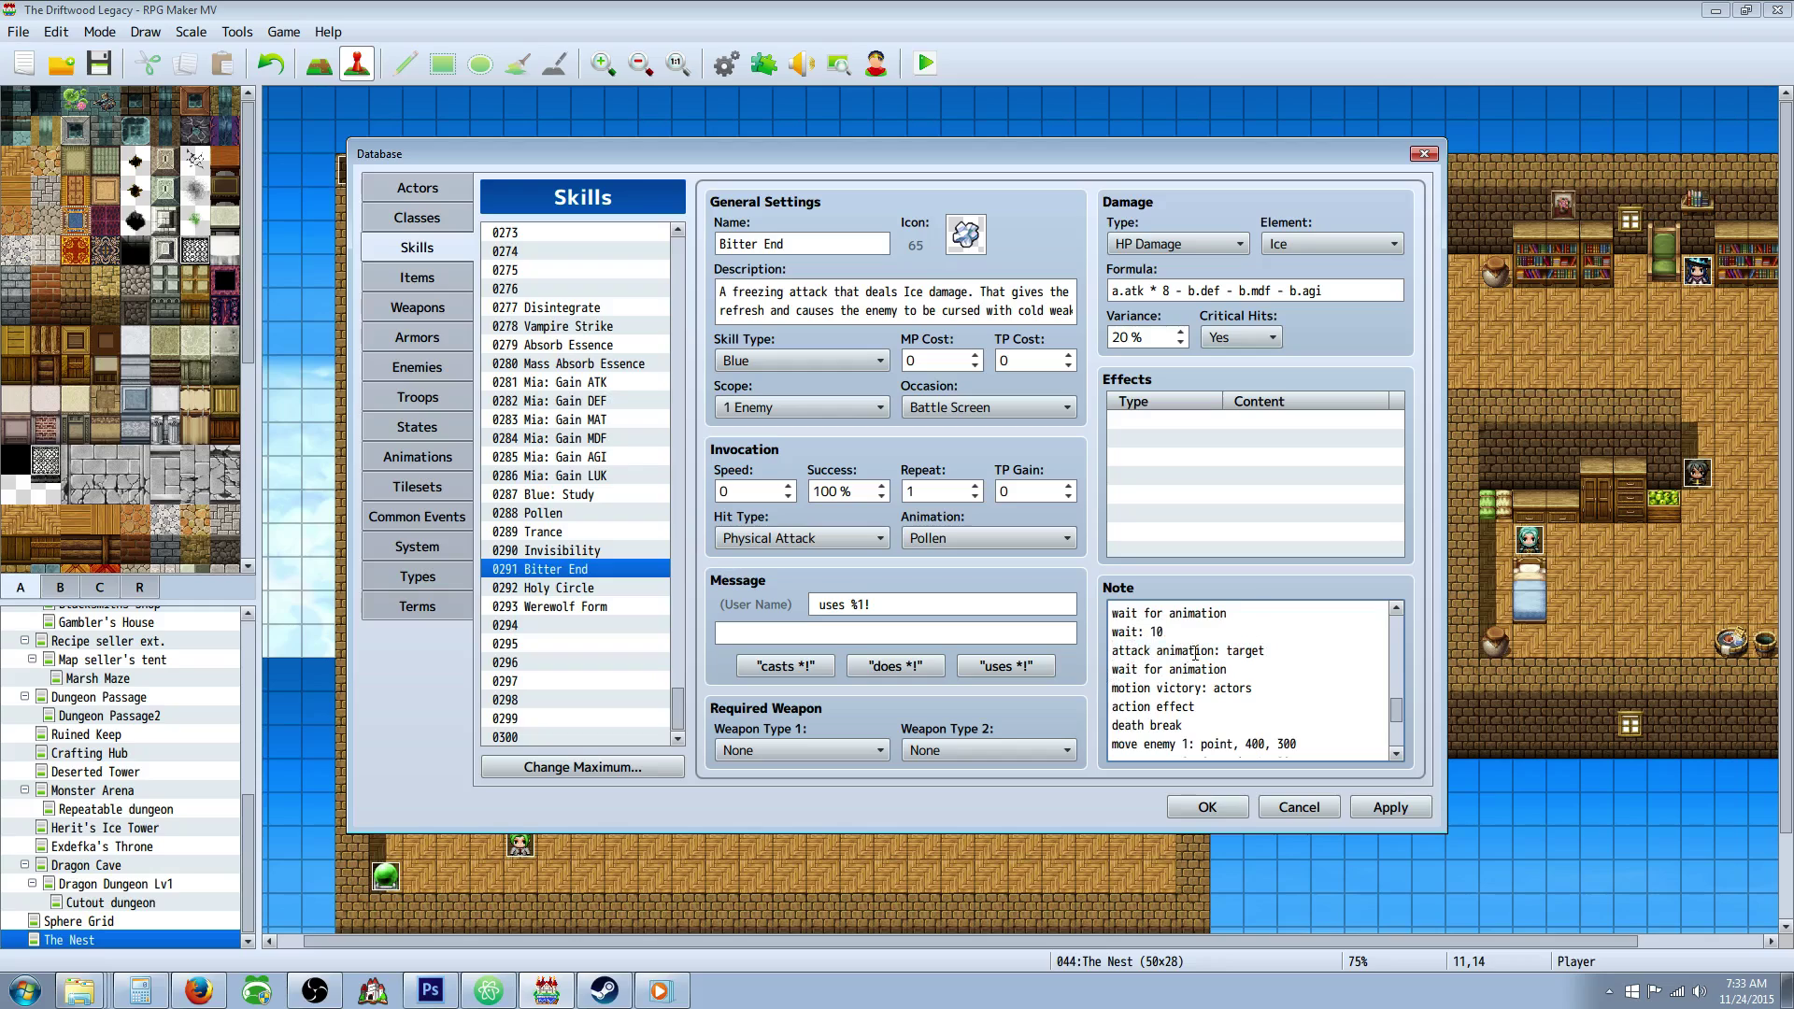
double_click(1243, 651)
mouse_move(1230, 669)
mouse_down()
mouse_move(1112, 669)
mouse_move(1255, 669)
mouse_up()
scroll(1207, 681, down, 1)
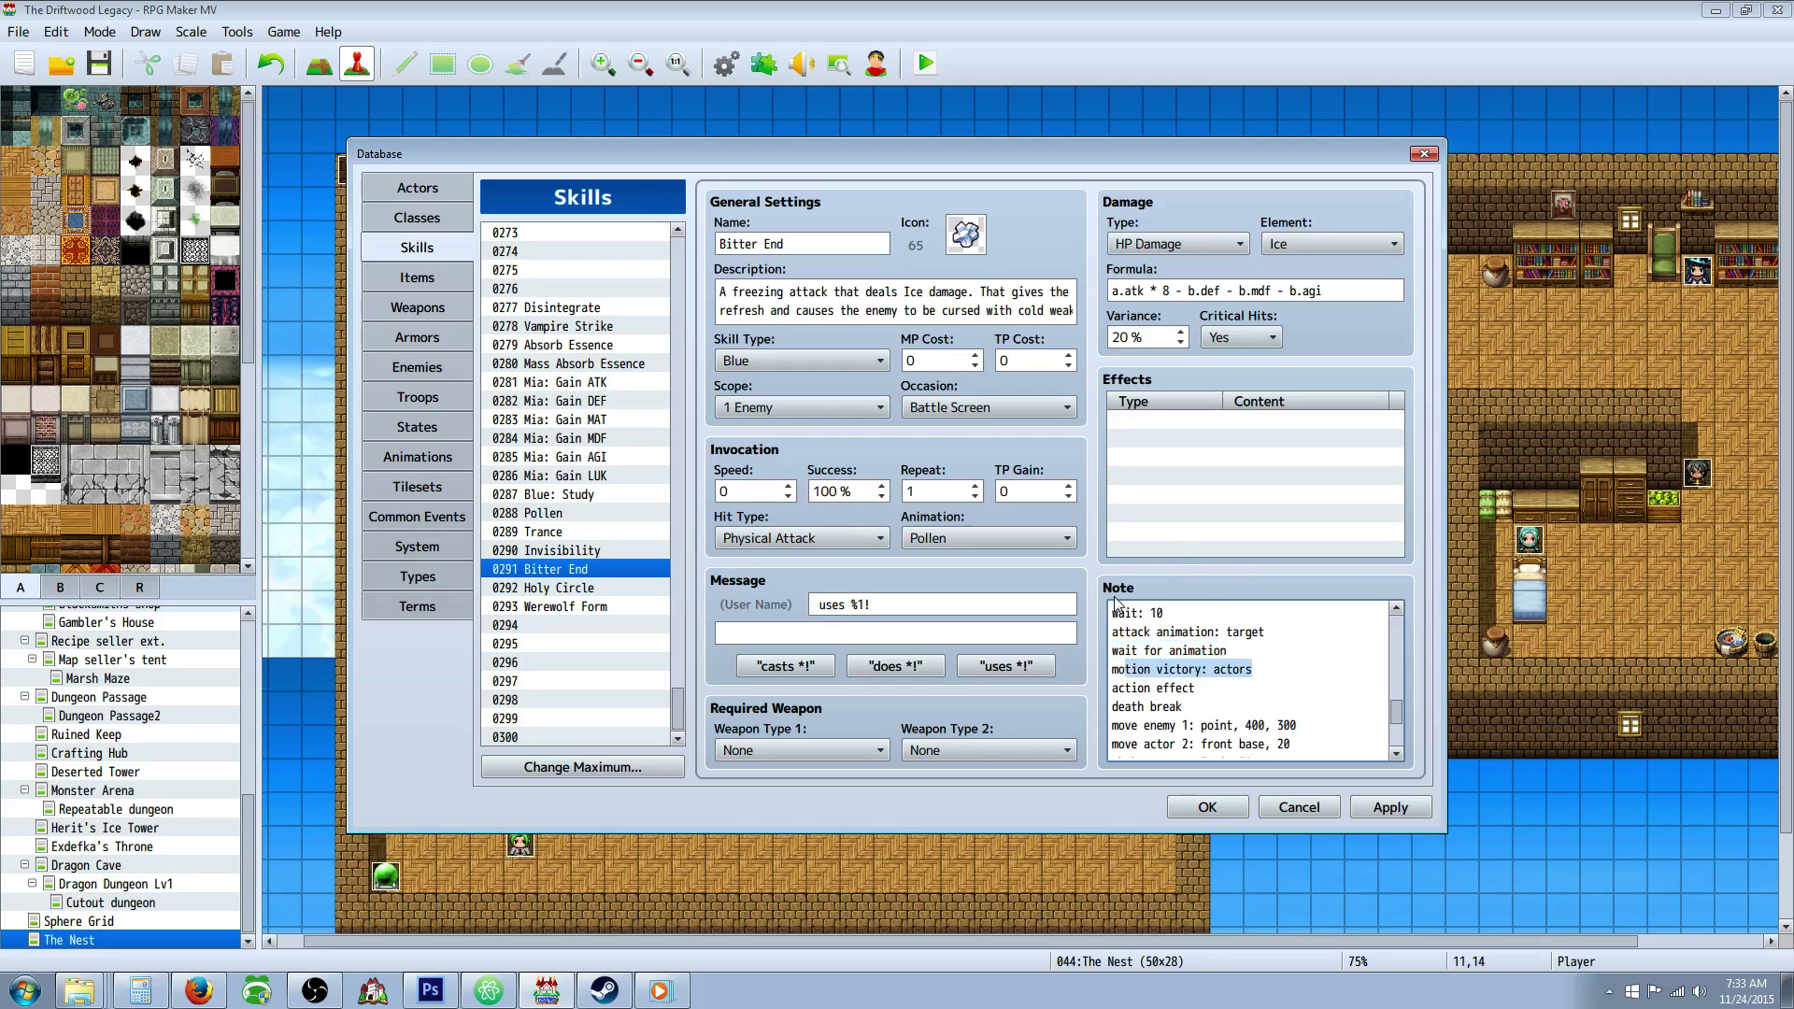
Highlight the action effect and death break lines, scrolling down to shake screen and tint screen
drag(1200, 688, 1112, 688)
scroll(1203, 669, down, 1)
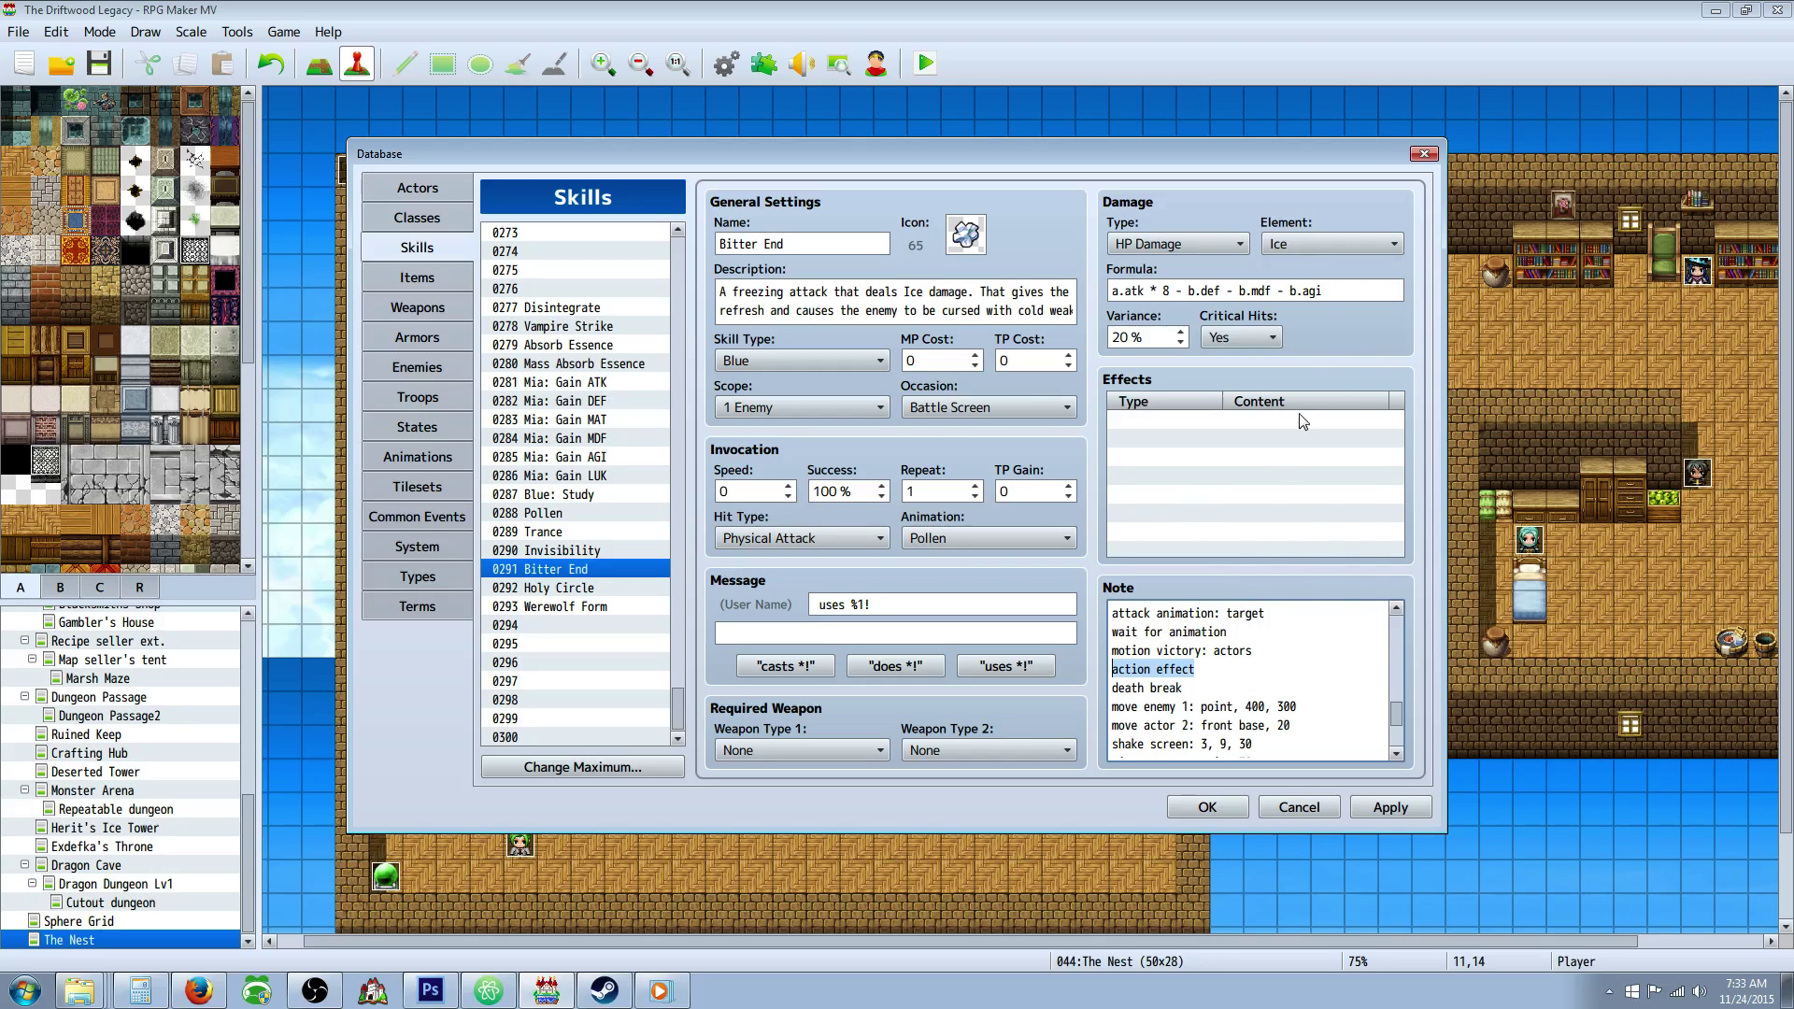
click(1237, 673)
key(shift+Left)
key(shift+Left)
key(shift+Left)
key(shift+Left)
key(shift+Left)
key(shift+Left)
key(shift+Left)
key(shift+Left)
key(shift+Left)
key(shift+Left)
key(shift+Left)
key(shift+Left)
key(shift+Left)
triple_click(1151, 688)
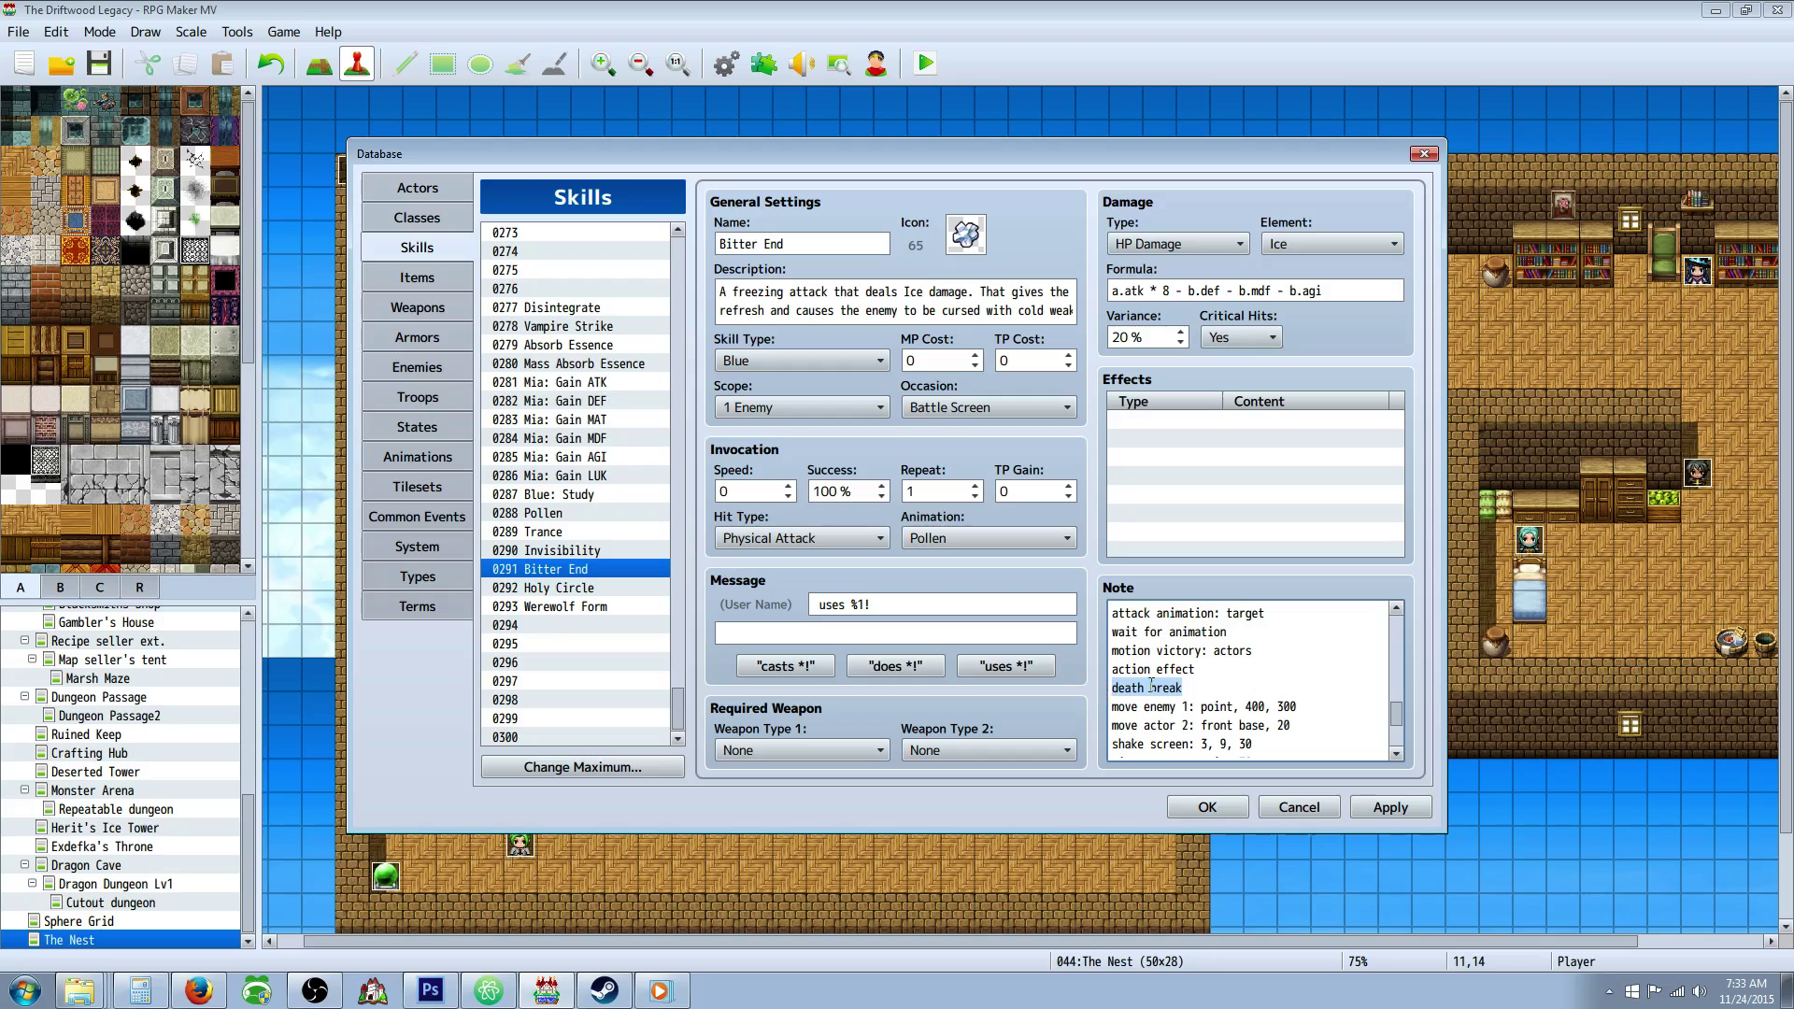
scroll(1219, 687, down, 1)
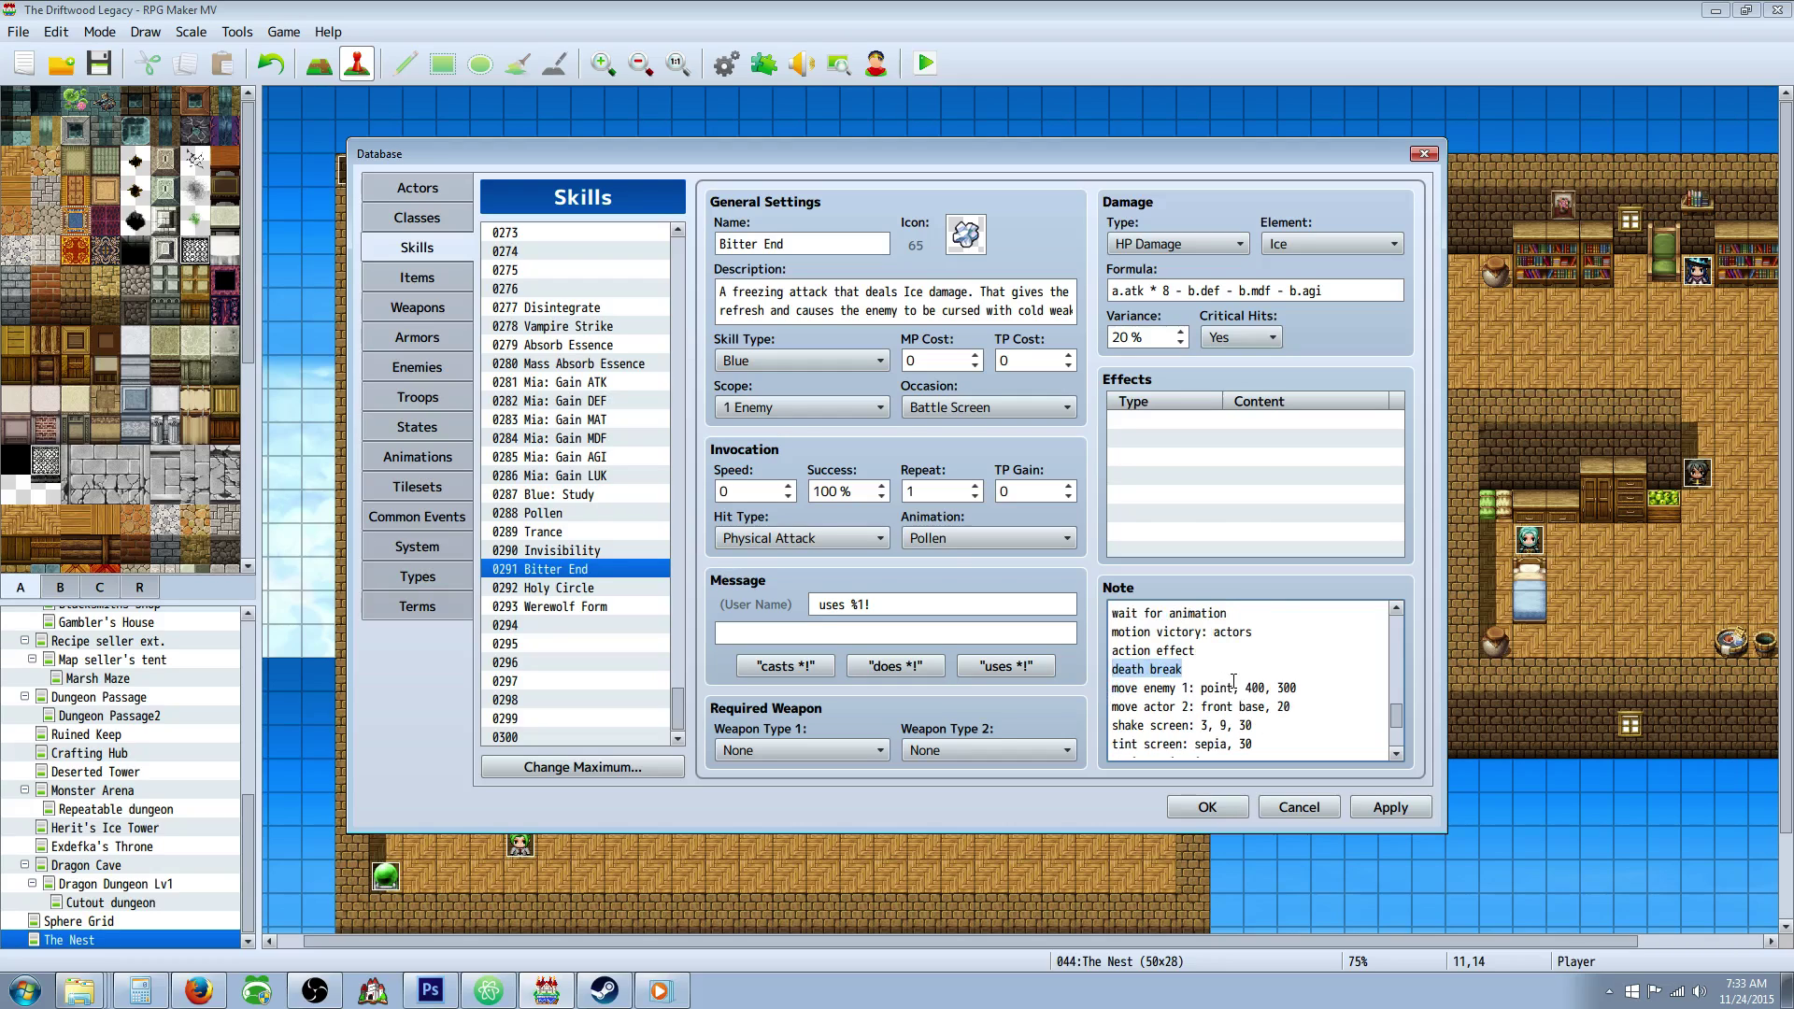
scroll(1234, 681, down, 3)
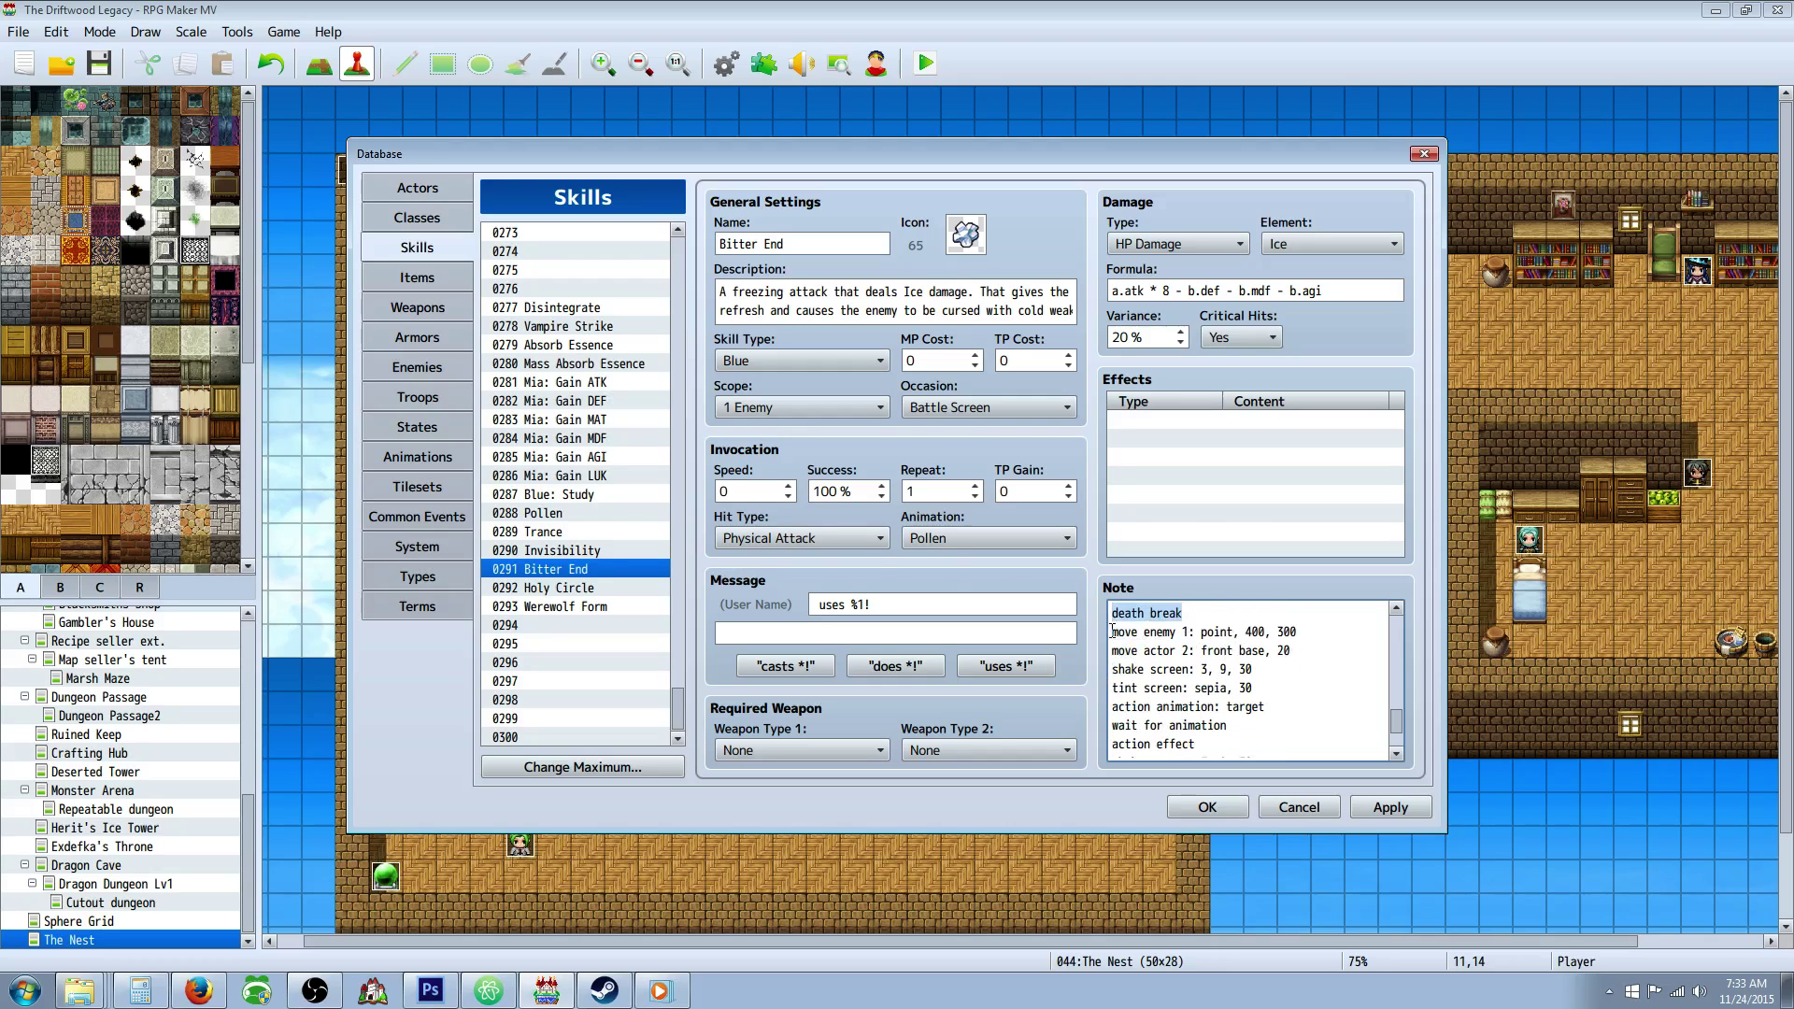
click(1132, 635)
drag(1133, 635, 1240, 631)
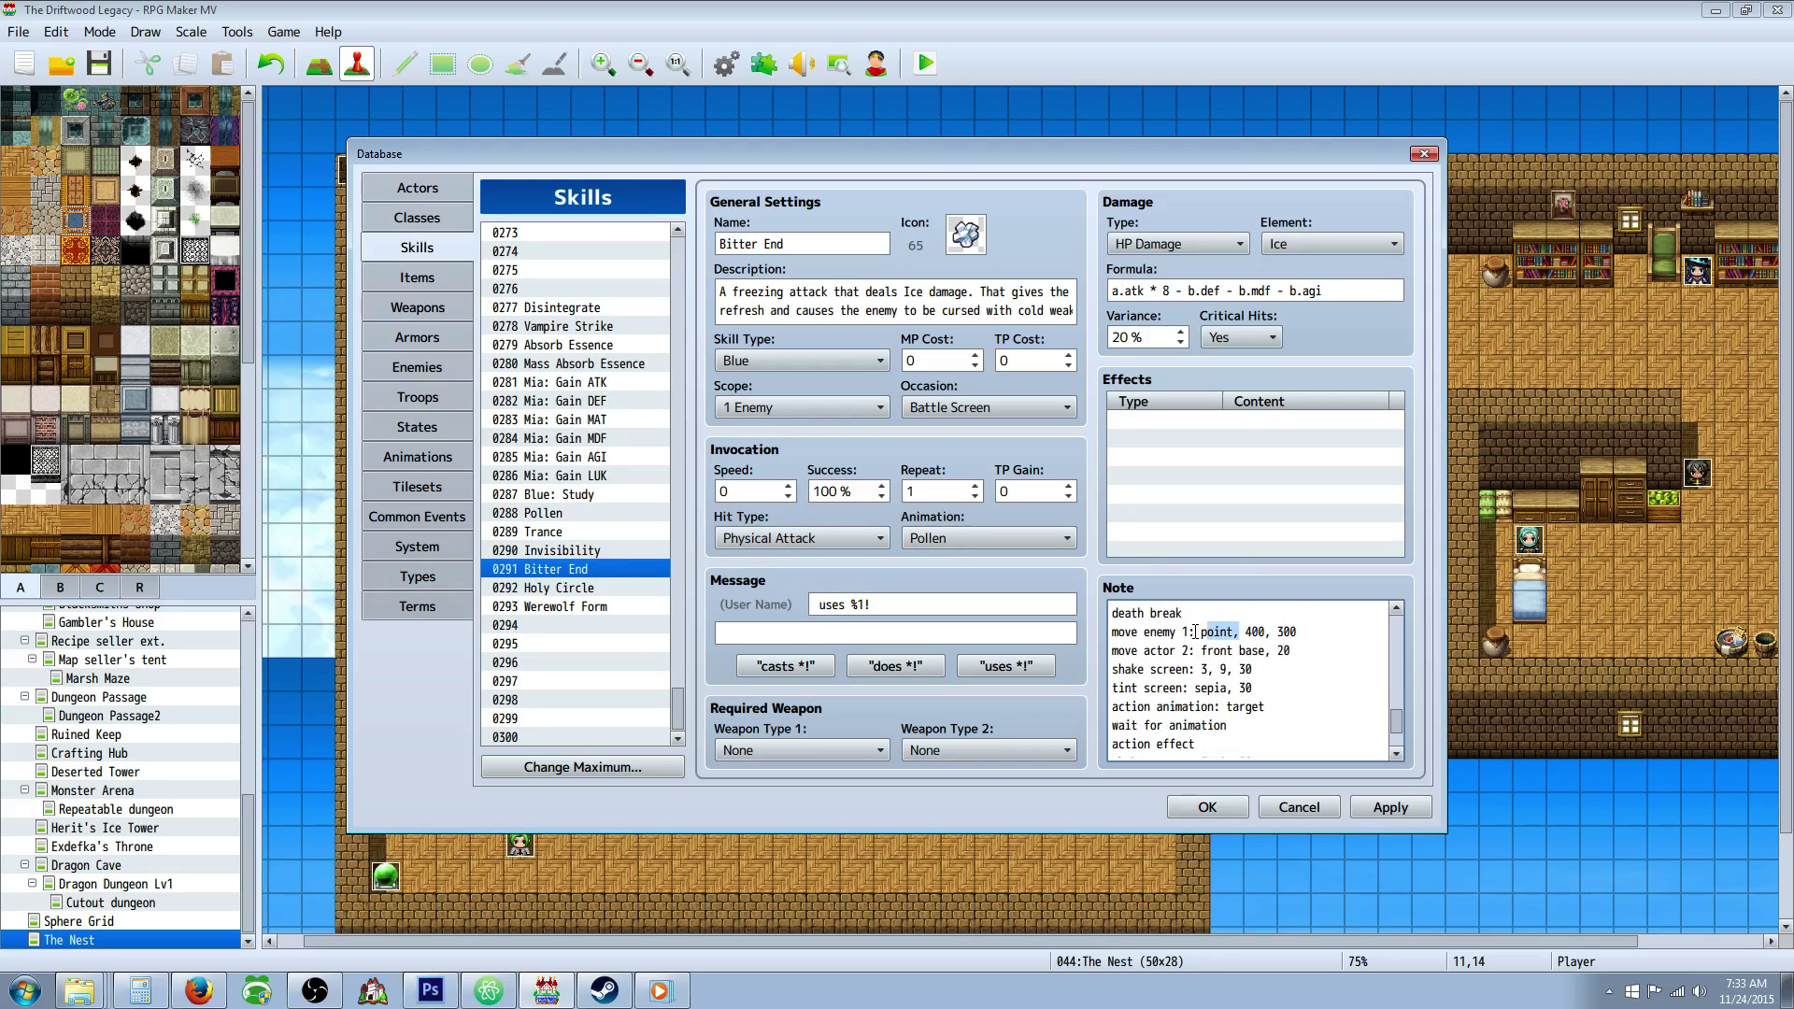
drag(1201, 632, 1303, 629)
drag(1144, 631, 1295, 629)
click(1259, 633)
click(1280, 632)
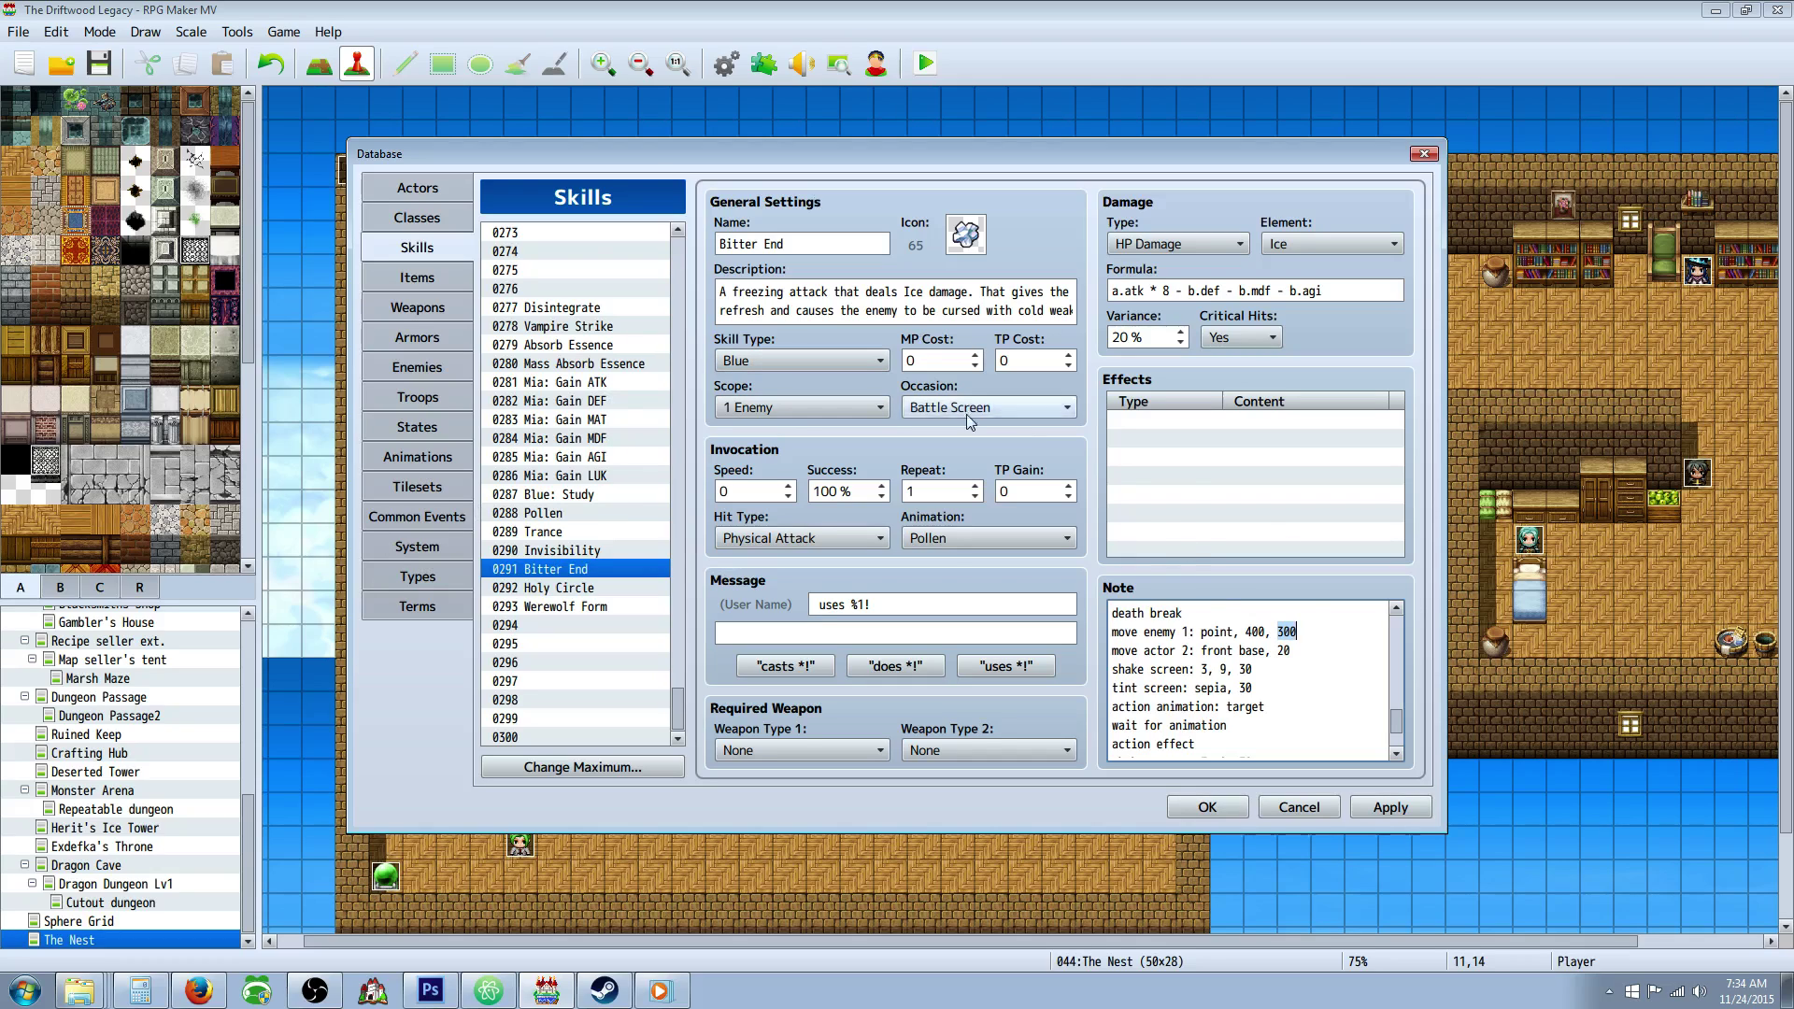
drag(1157, 651, 1221, 643)
click(1243, 649)
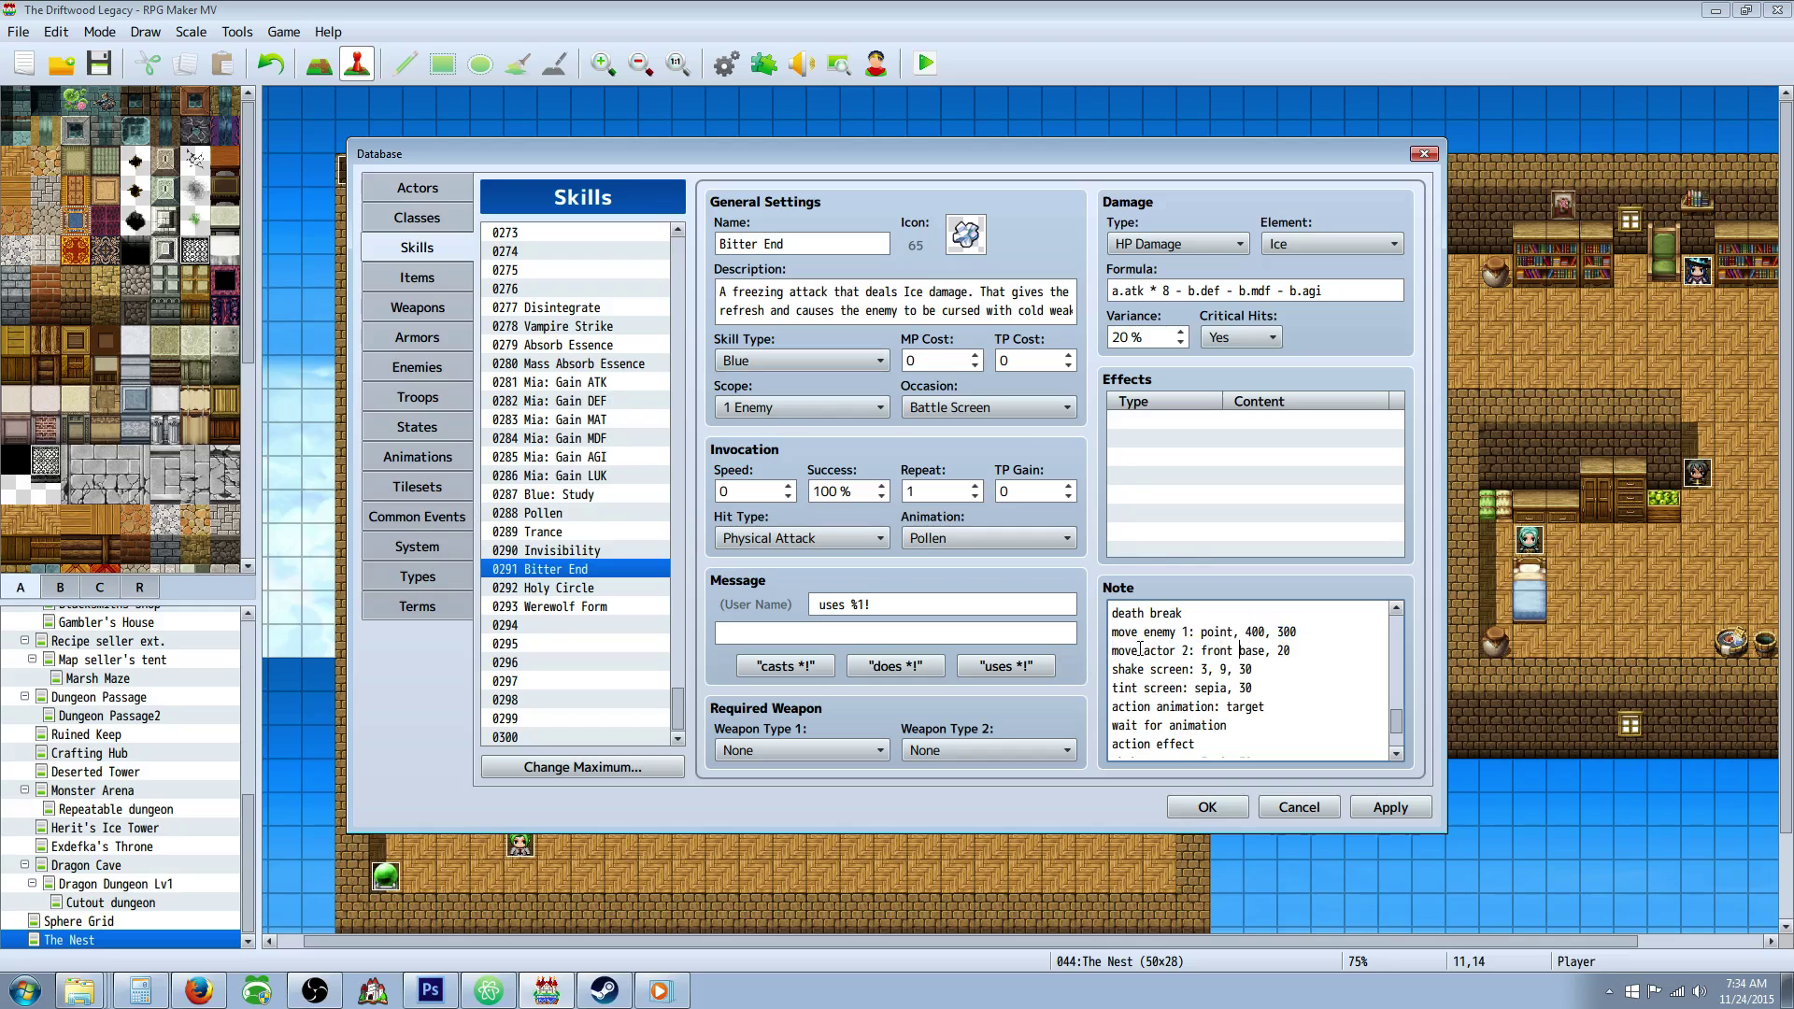
drag(1220, 651, 1293, 651)
click(1269, 663)
key(ctrl+shift+Left)
key(ctrl+shift+Left)
key(ctrl+shift+Left)
key(ctrl+shift+Left)
key(ctrl+shift+Left)
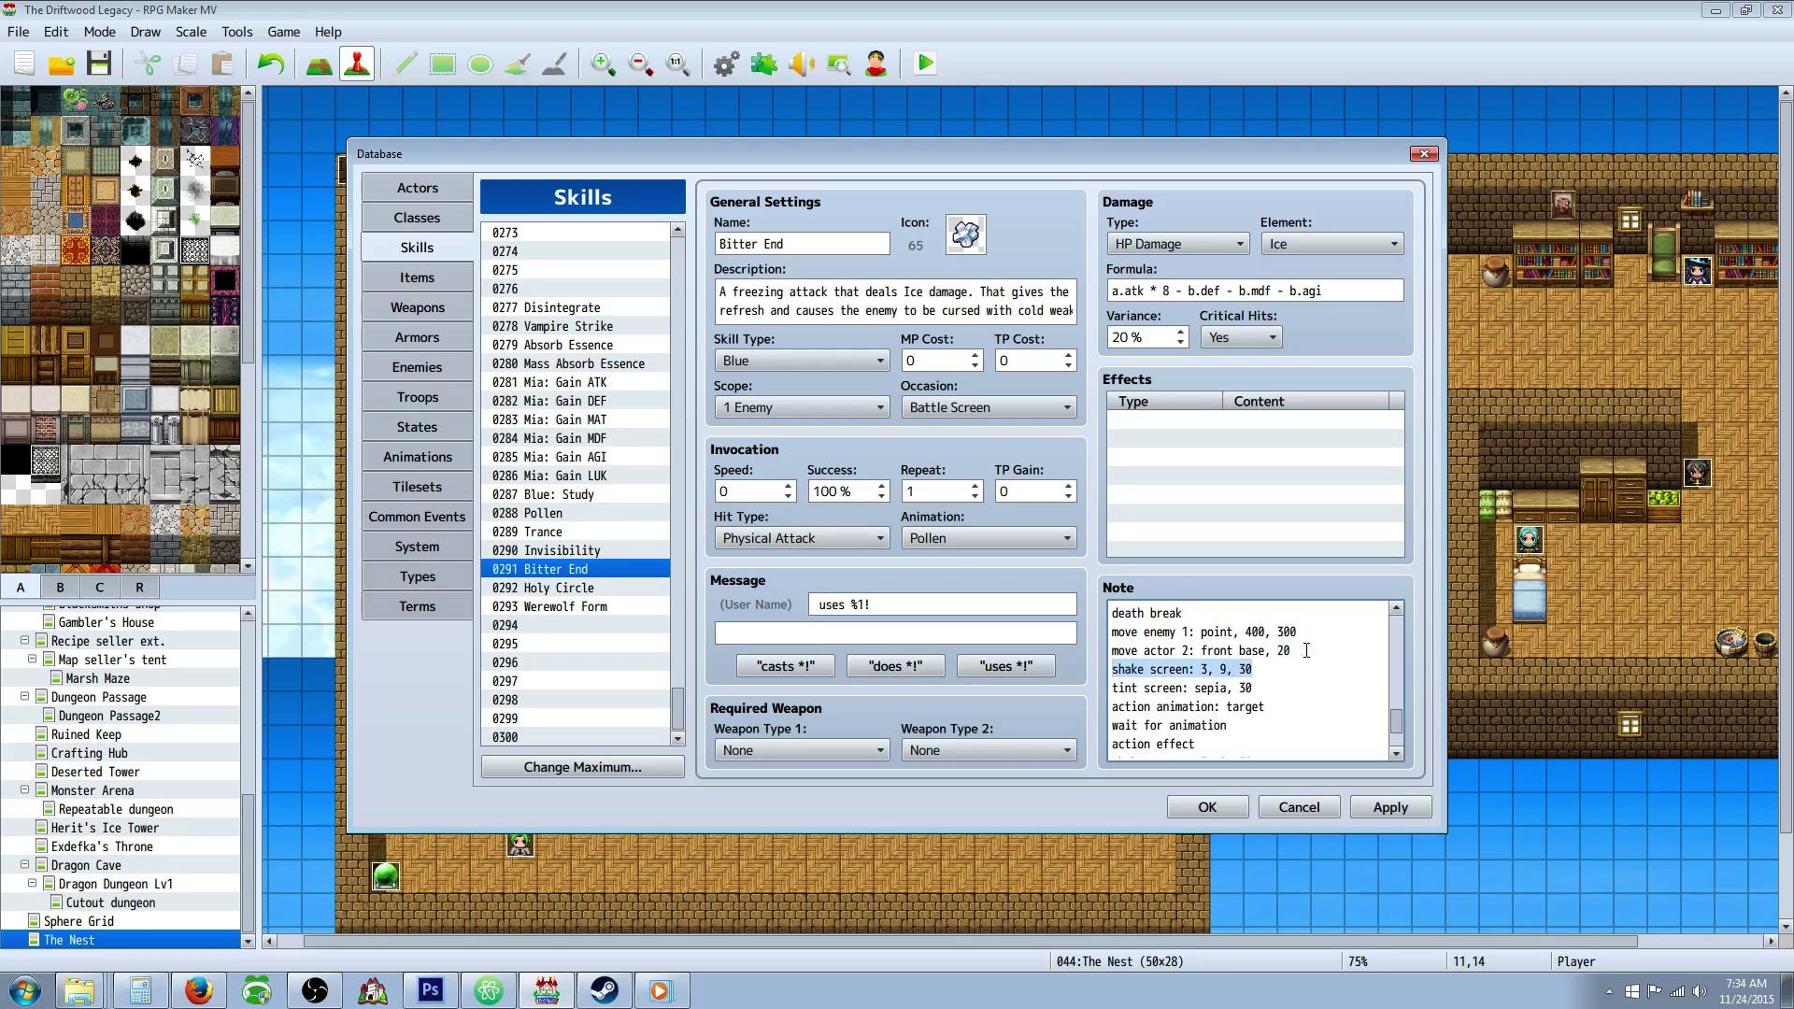
scroll(1280, 673, down, 2)
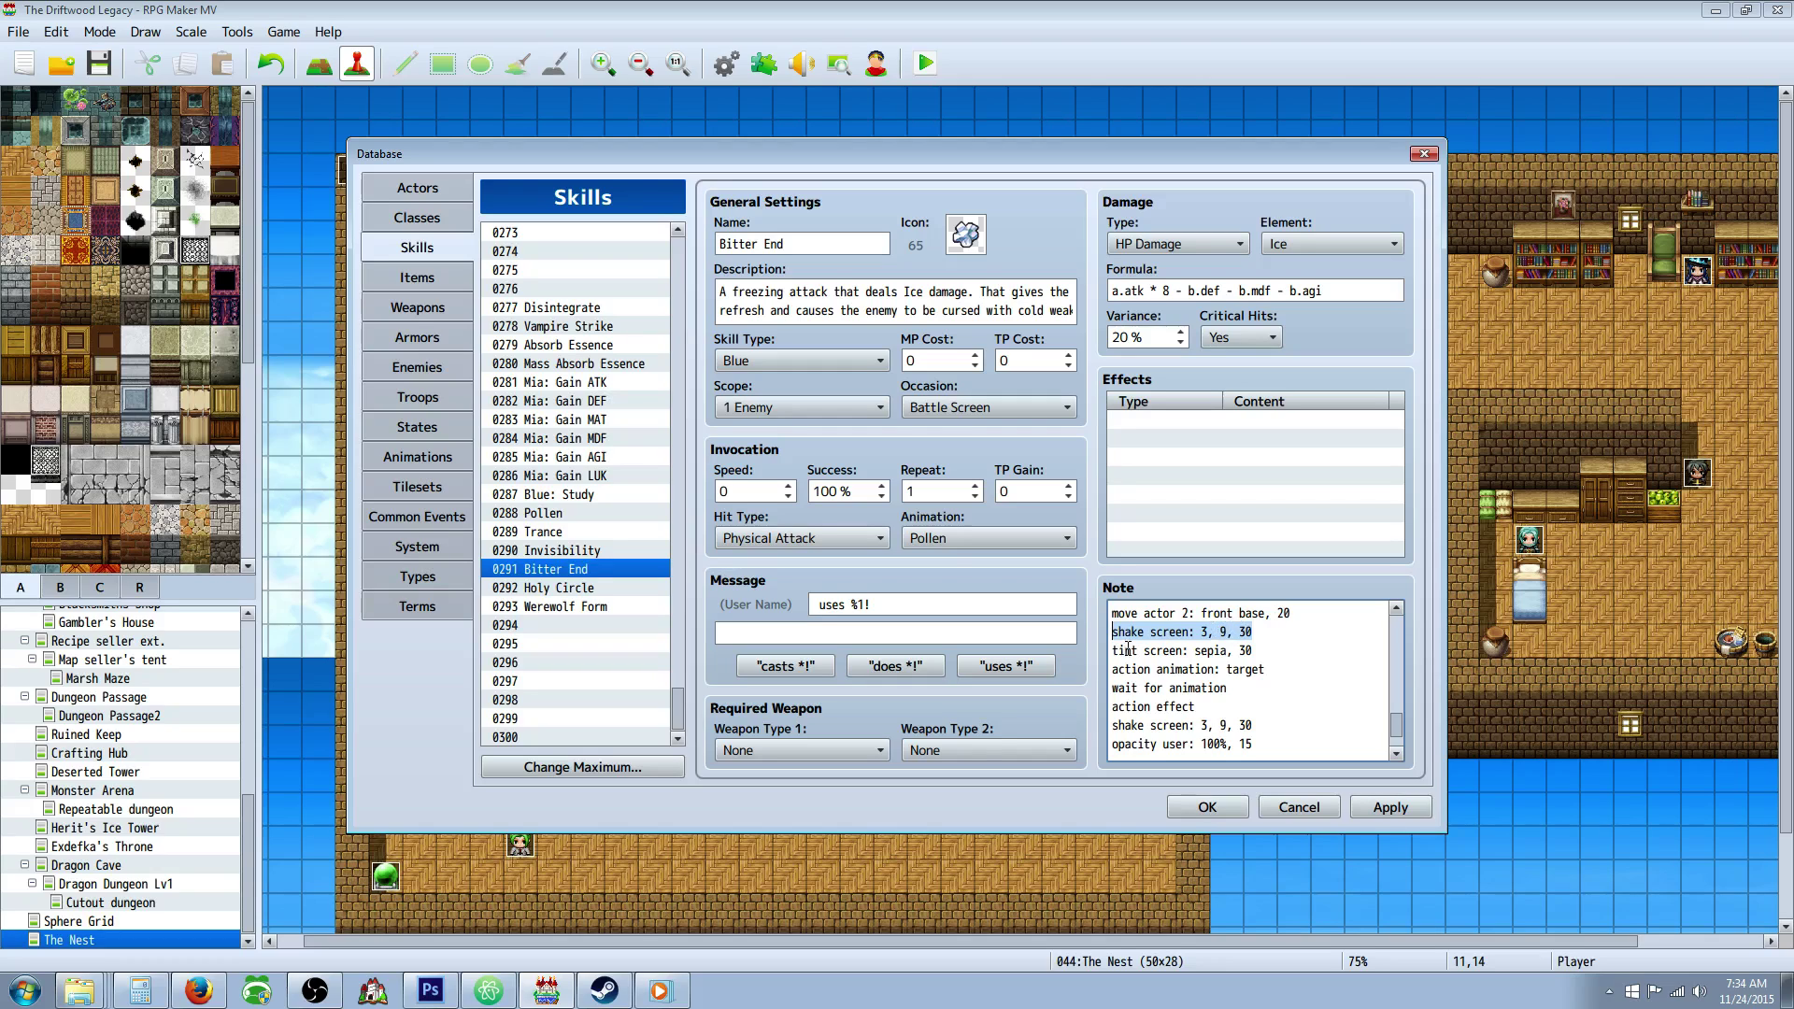
drag(1128, 647, 1255, 654)
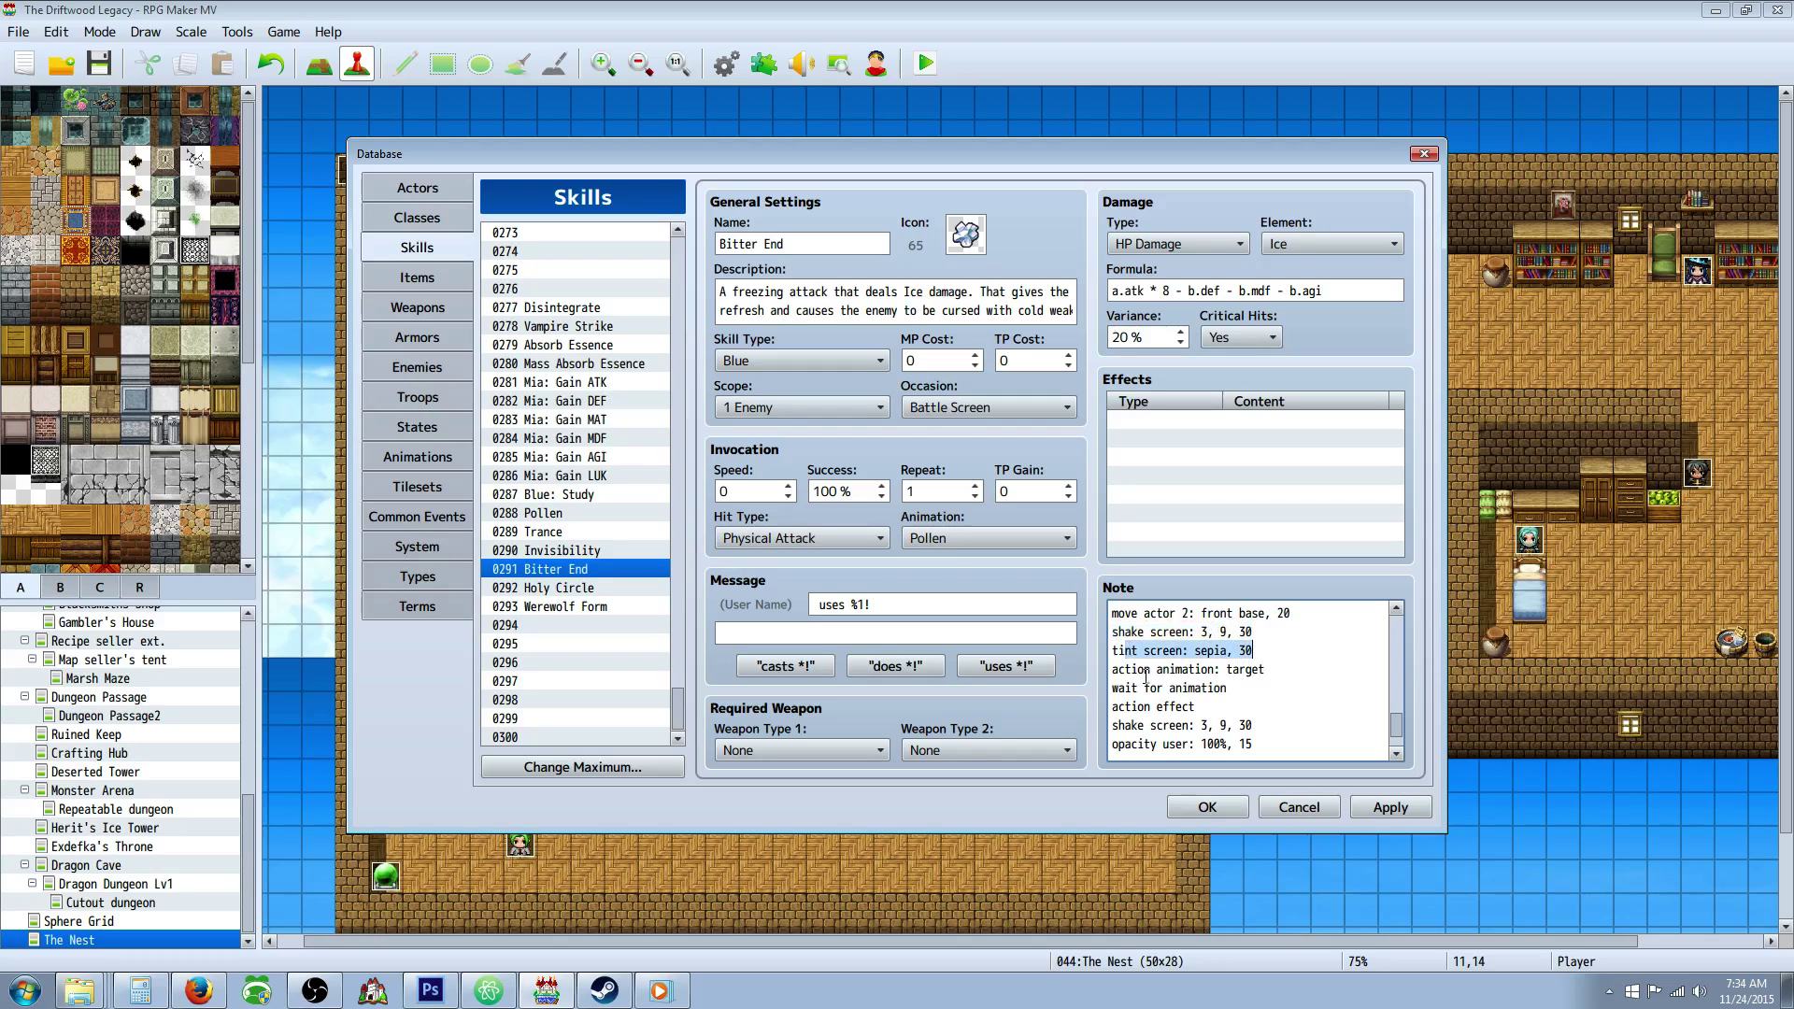
mouse_move(1145, 670)
mouse_down()
mouse_move(1268, 666)
mouse_move(1129, 688)
mouse_up()
click(1286, 669)
click(1224, 707)
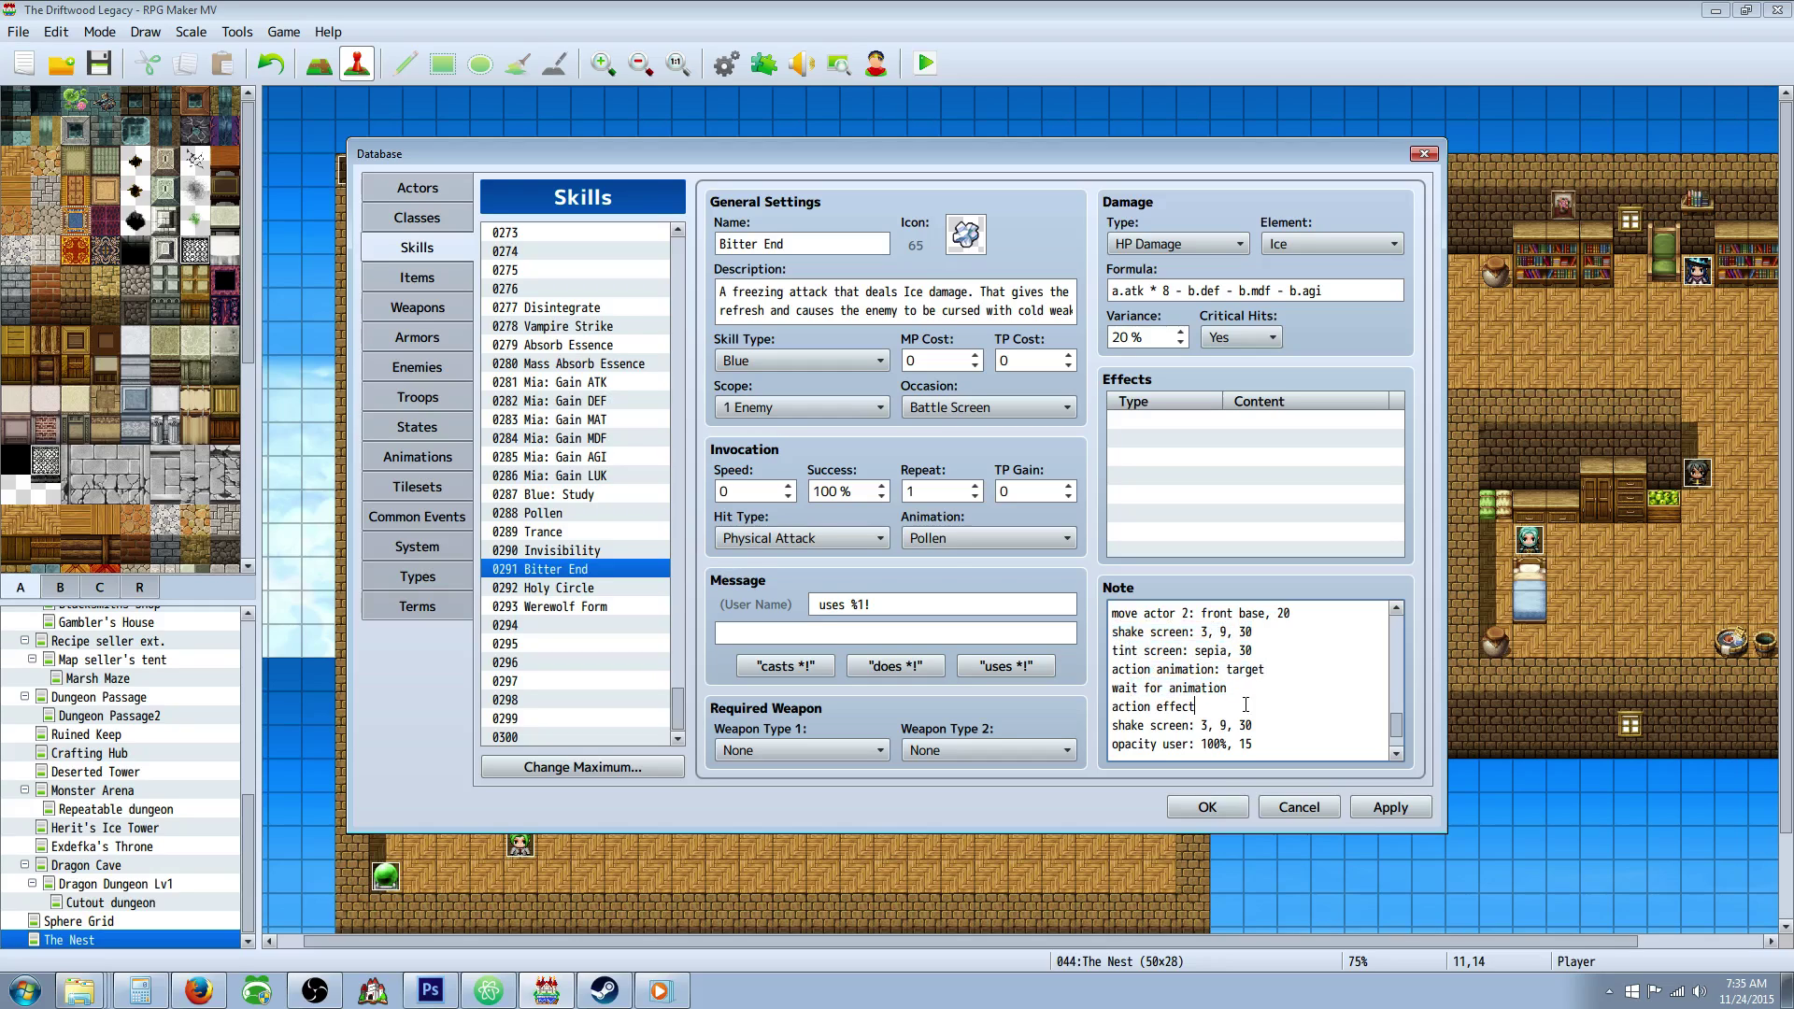
drag(1246, 706, 1112, 707)
scroll(1210, 672, down, 1)
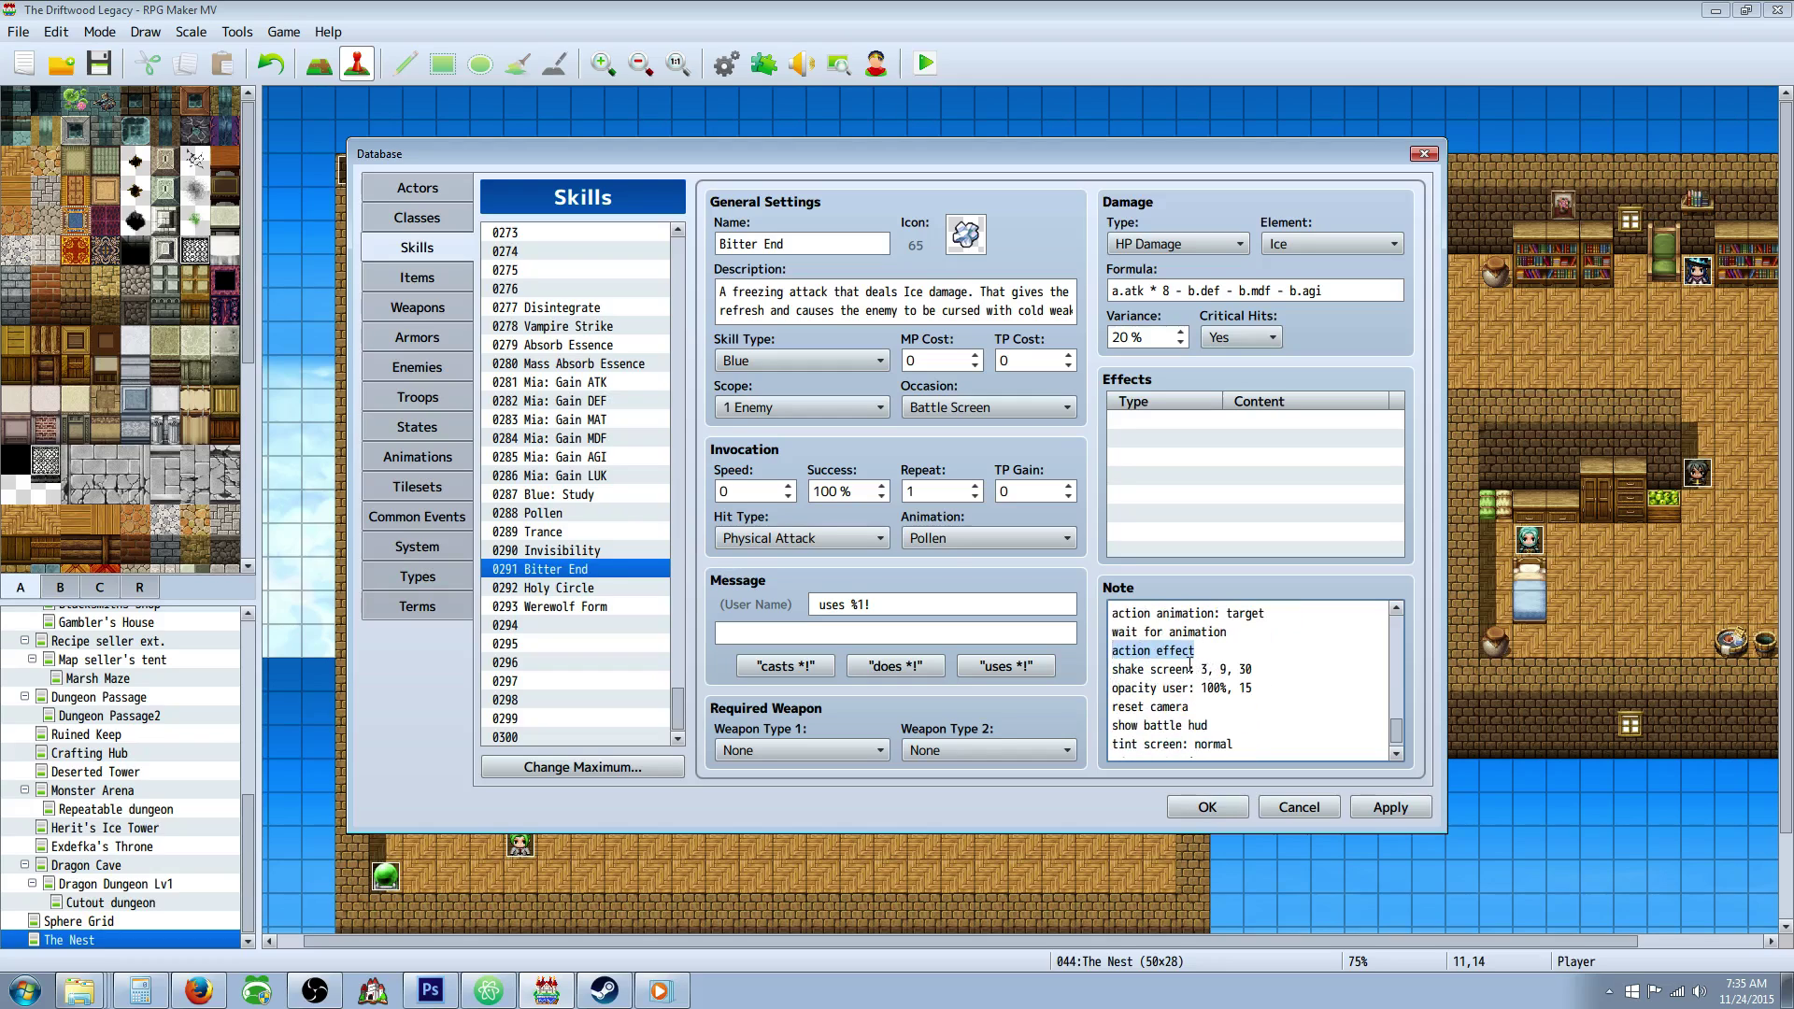
scroll(1190, 664, down, 1)
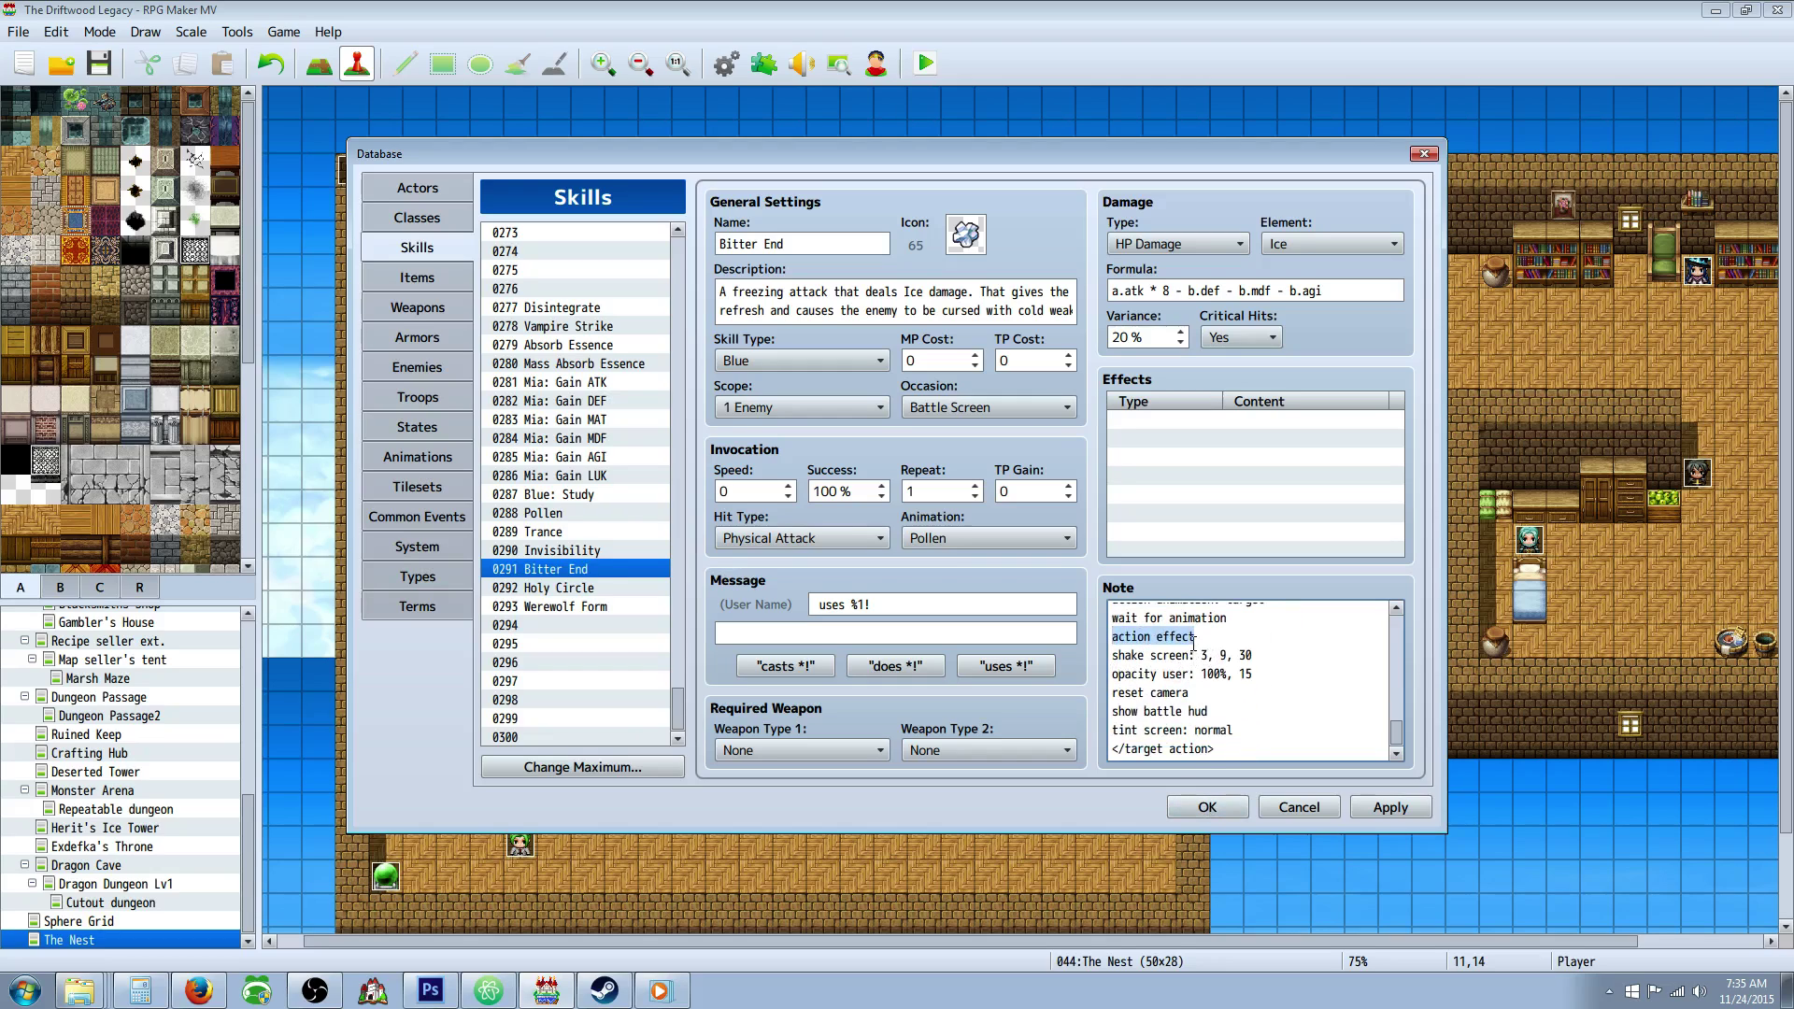
click(1194, 643)
drag(1201, 654, 1239, 654)
click(1243, 654)
drag(1201, 673, 1227, 672)
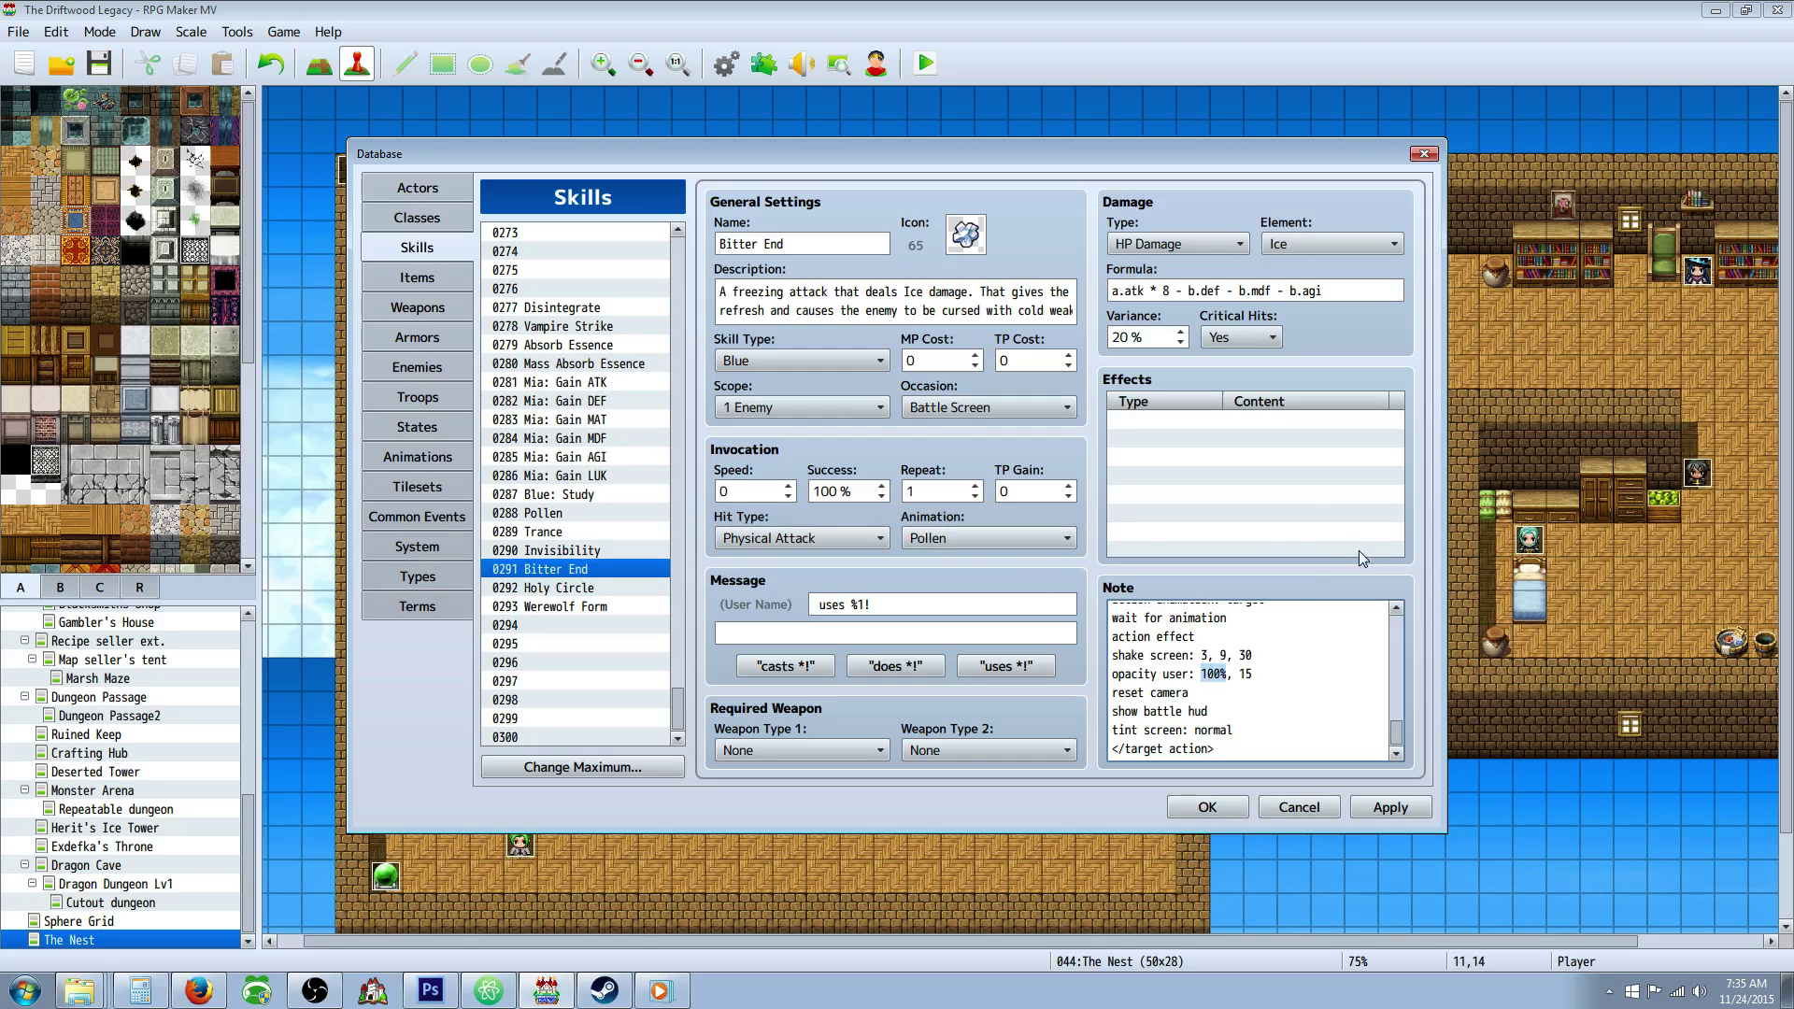
double_click(1249, 674)
drag(1191, 693, 1112, 712)
drag(1234, 730, 1110, 731)
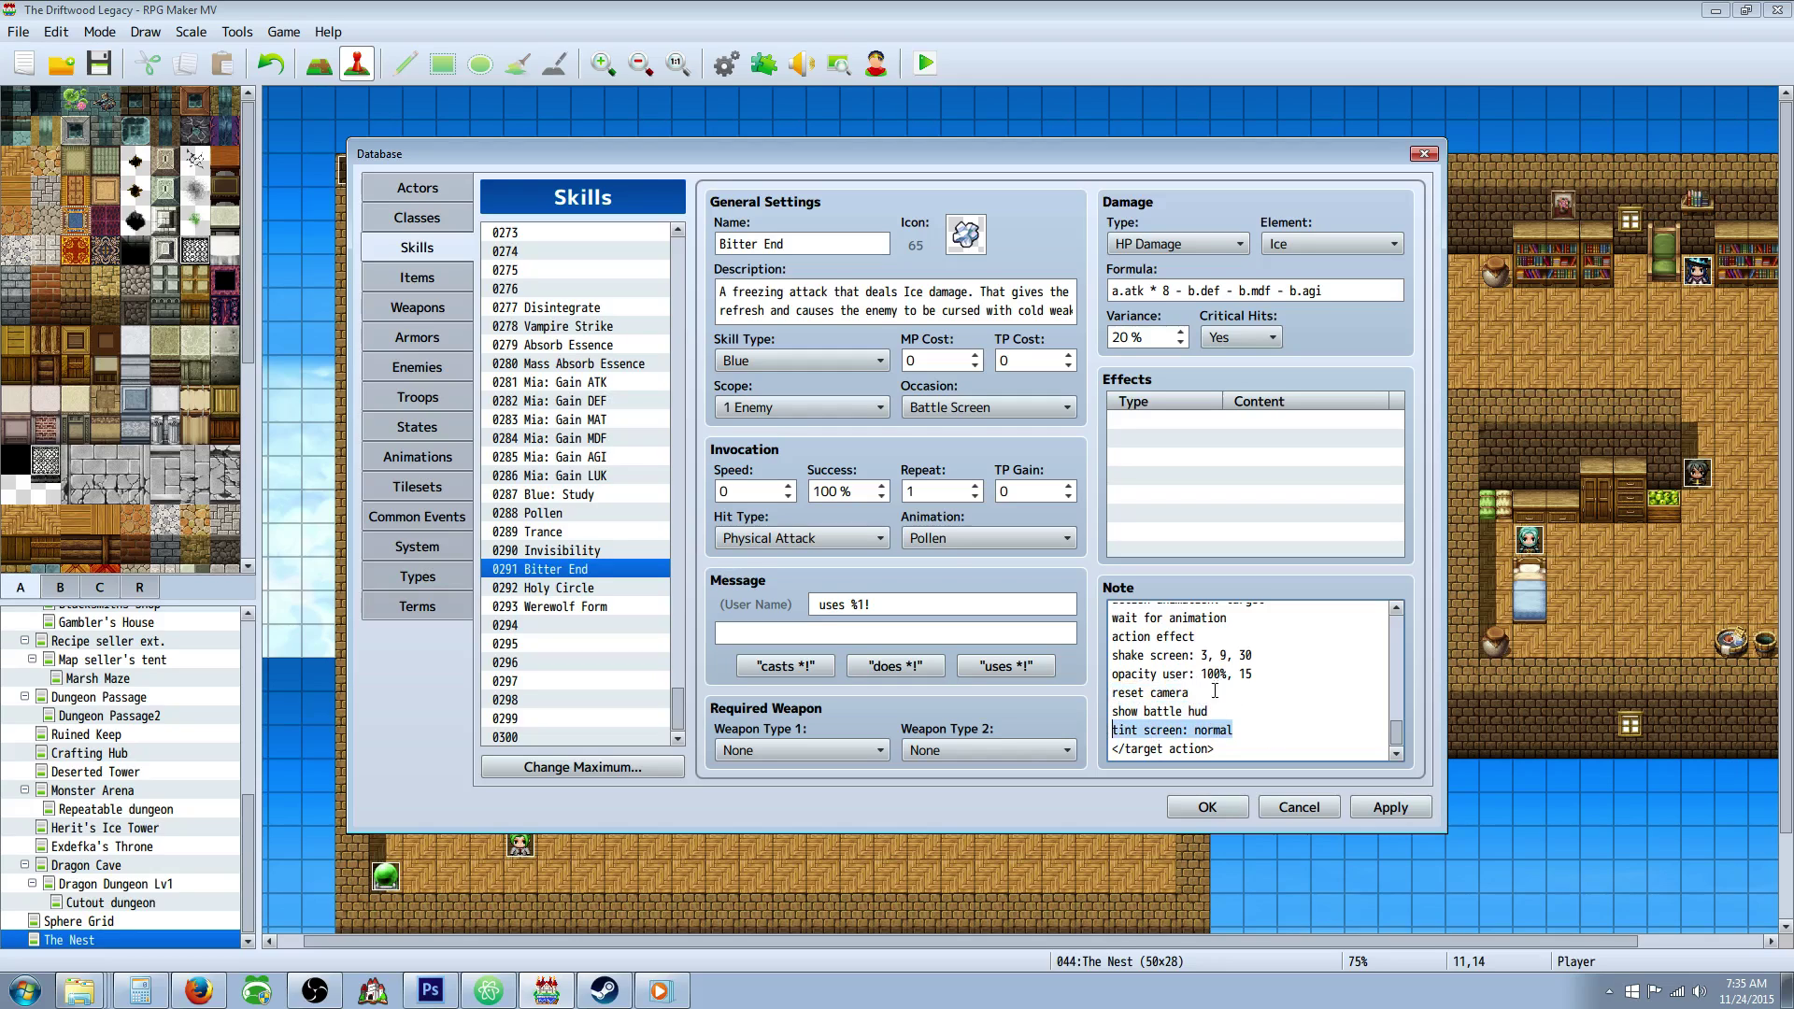
drag(1225, 747, 1112, 750)
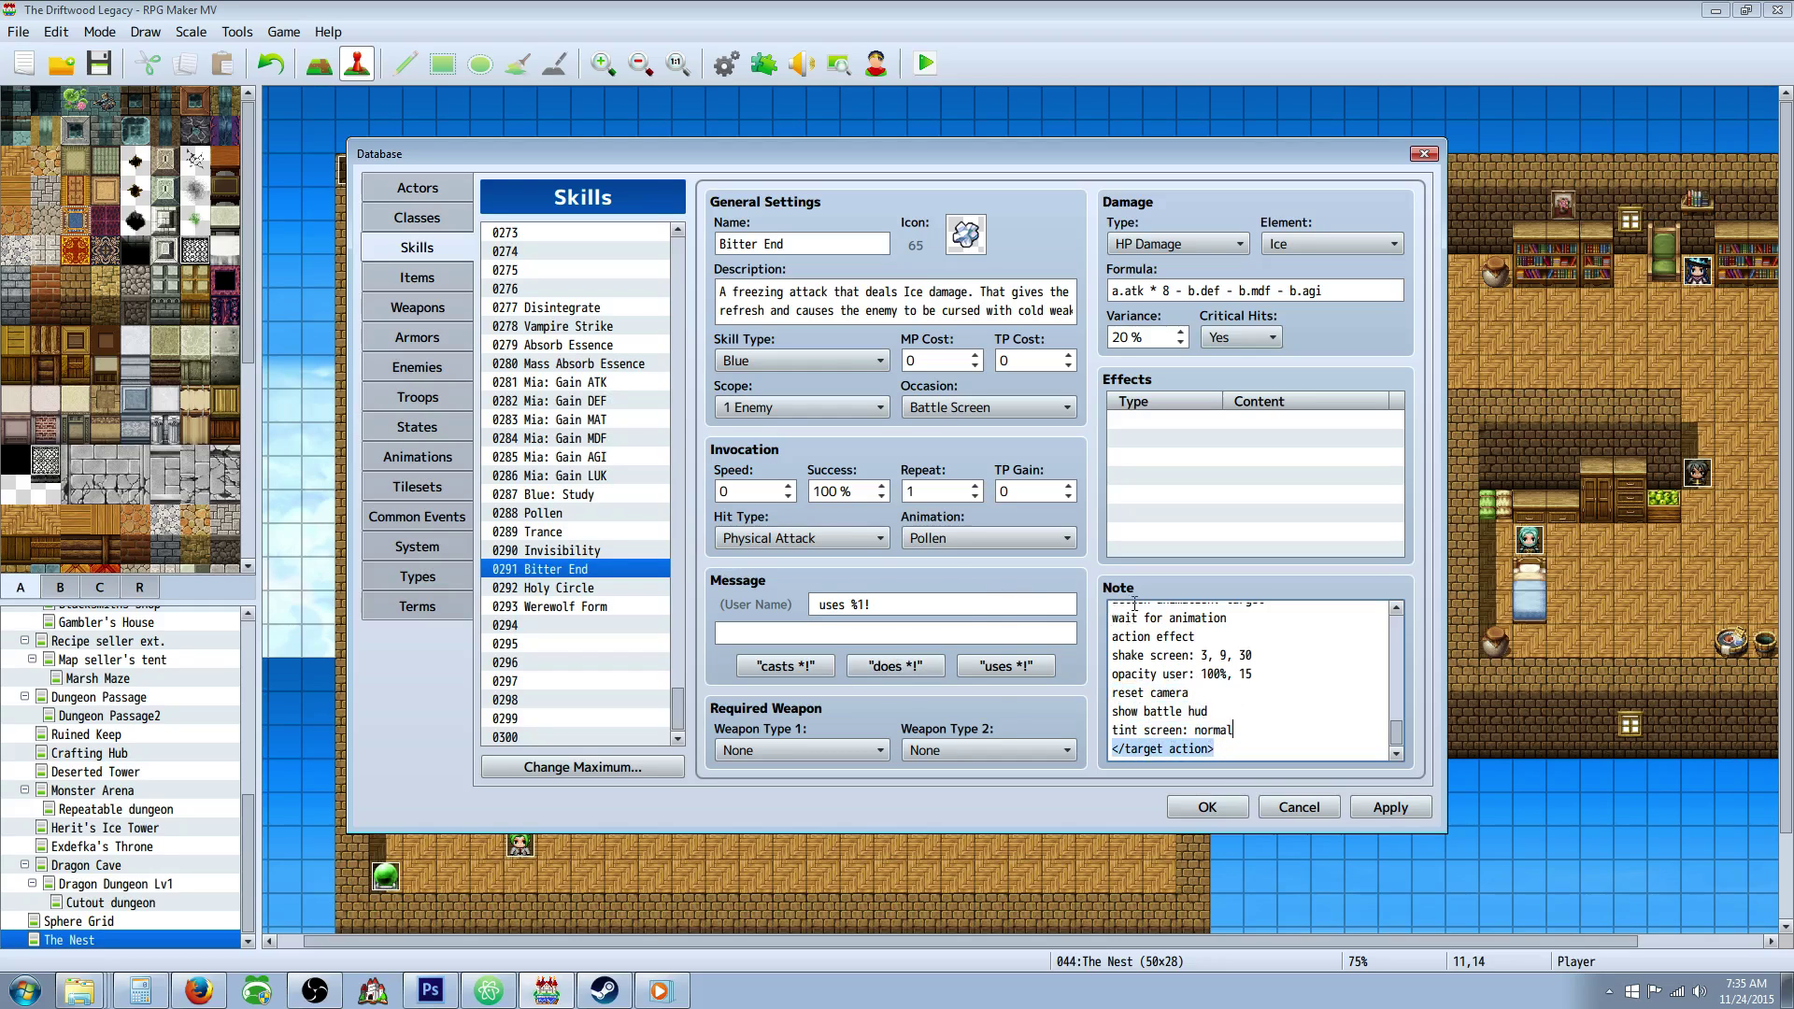
drag(1397, 737, 1393, 627)
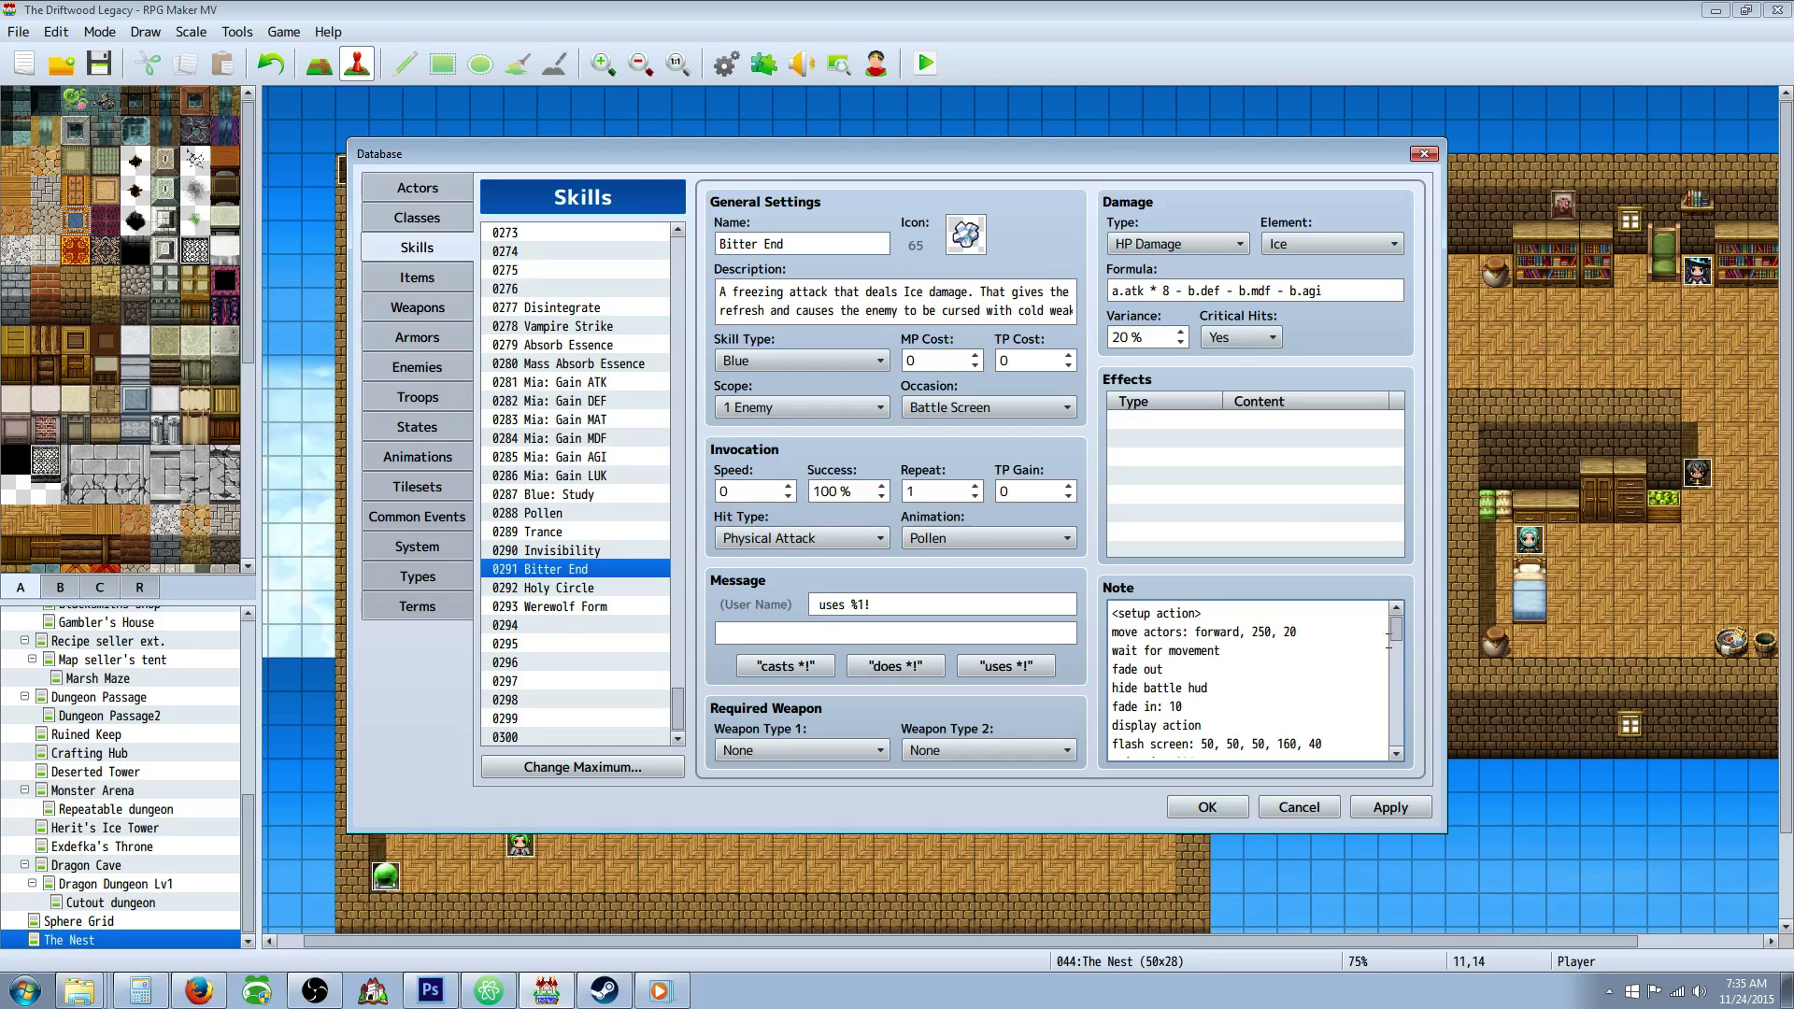
Apply the Bitter End changes and close the Database, back on The Nest map
click(1392, 807)
click(1206, 808)
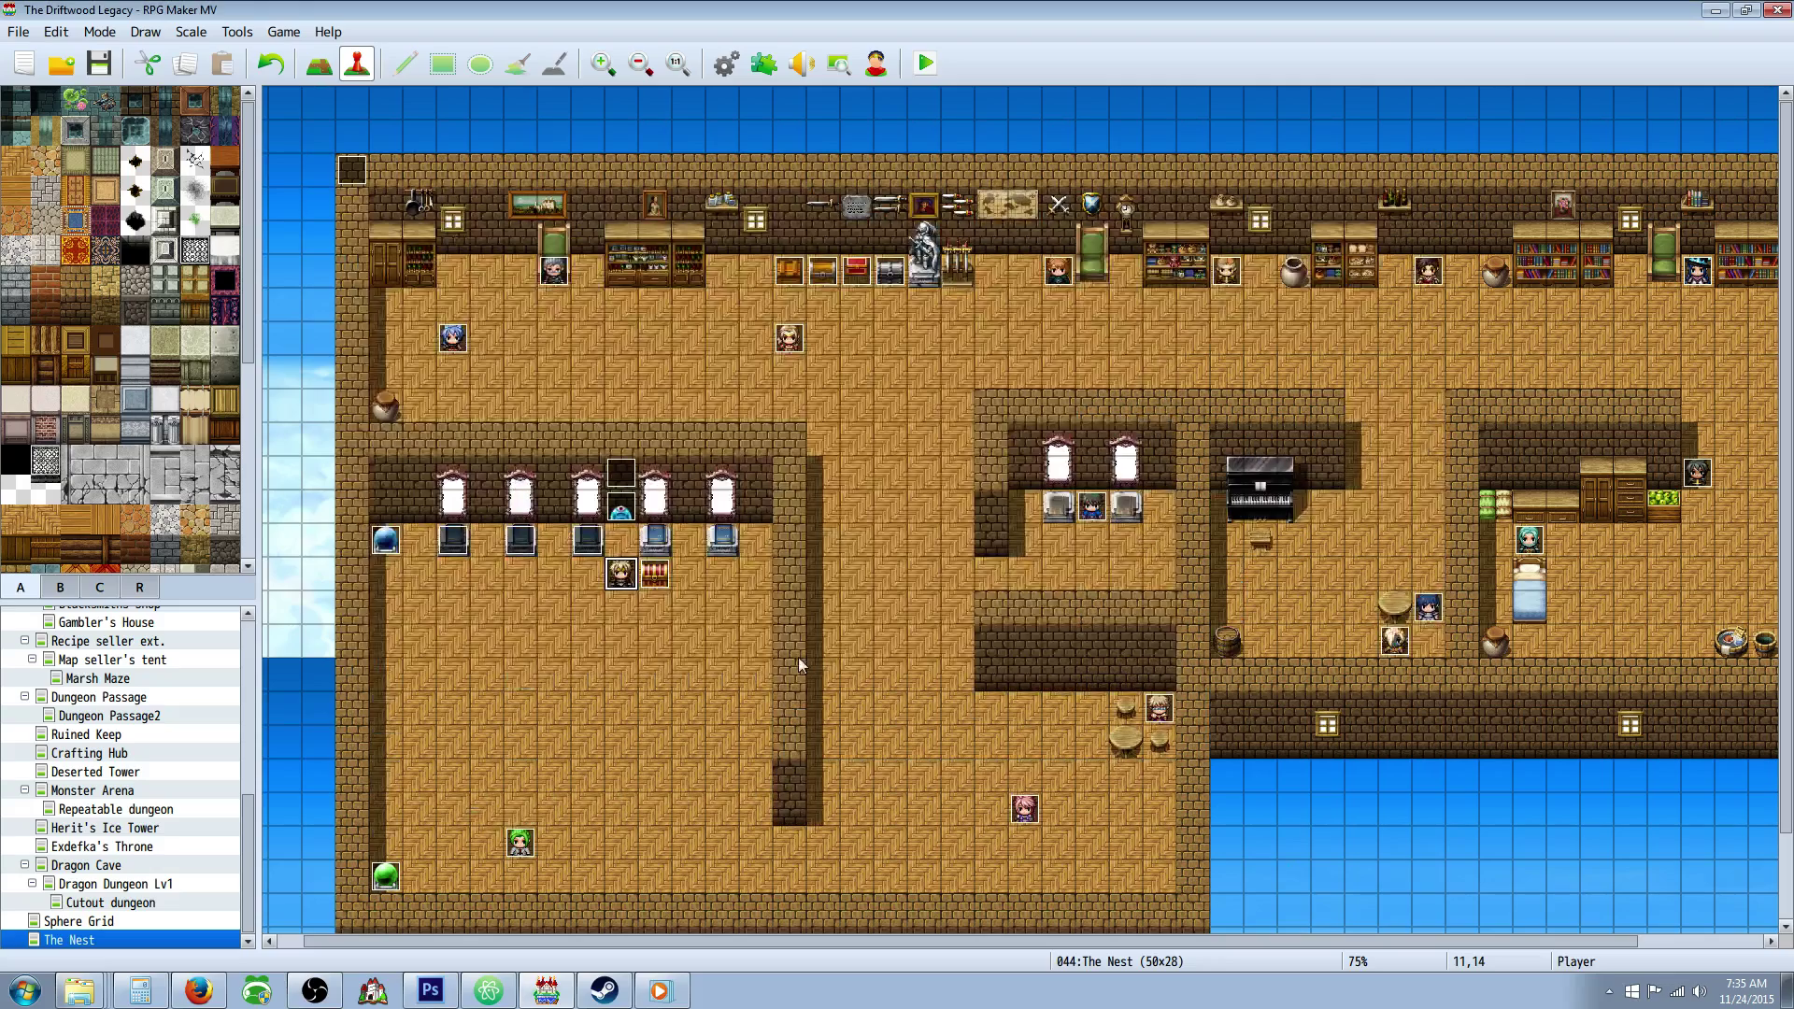
click(100, 64)
click(316, 996)
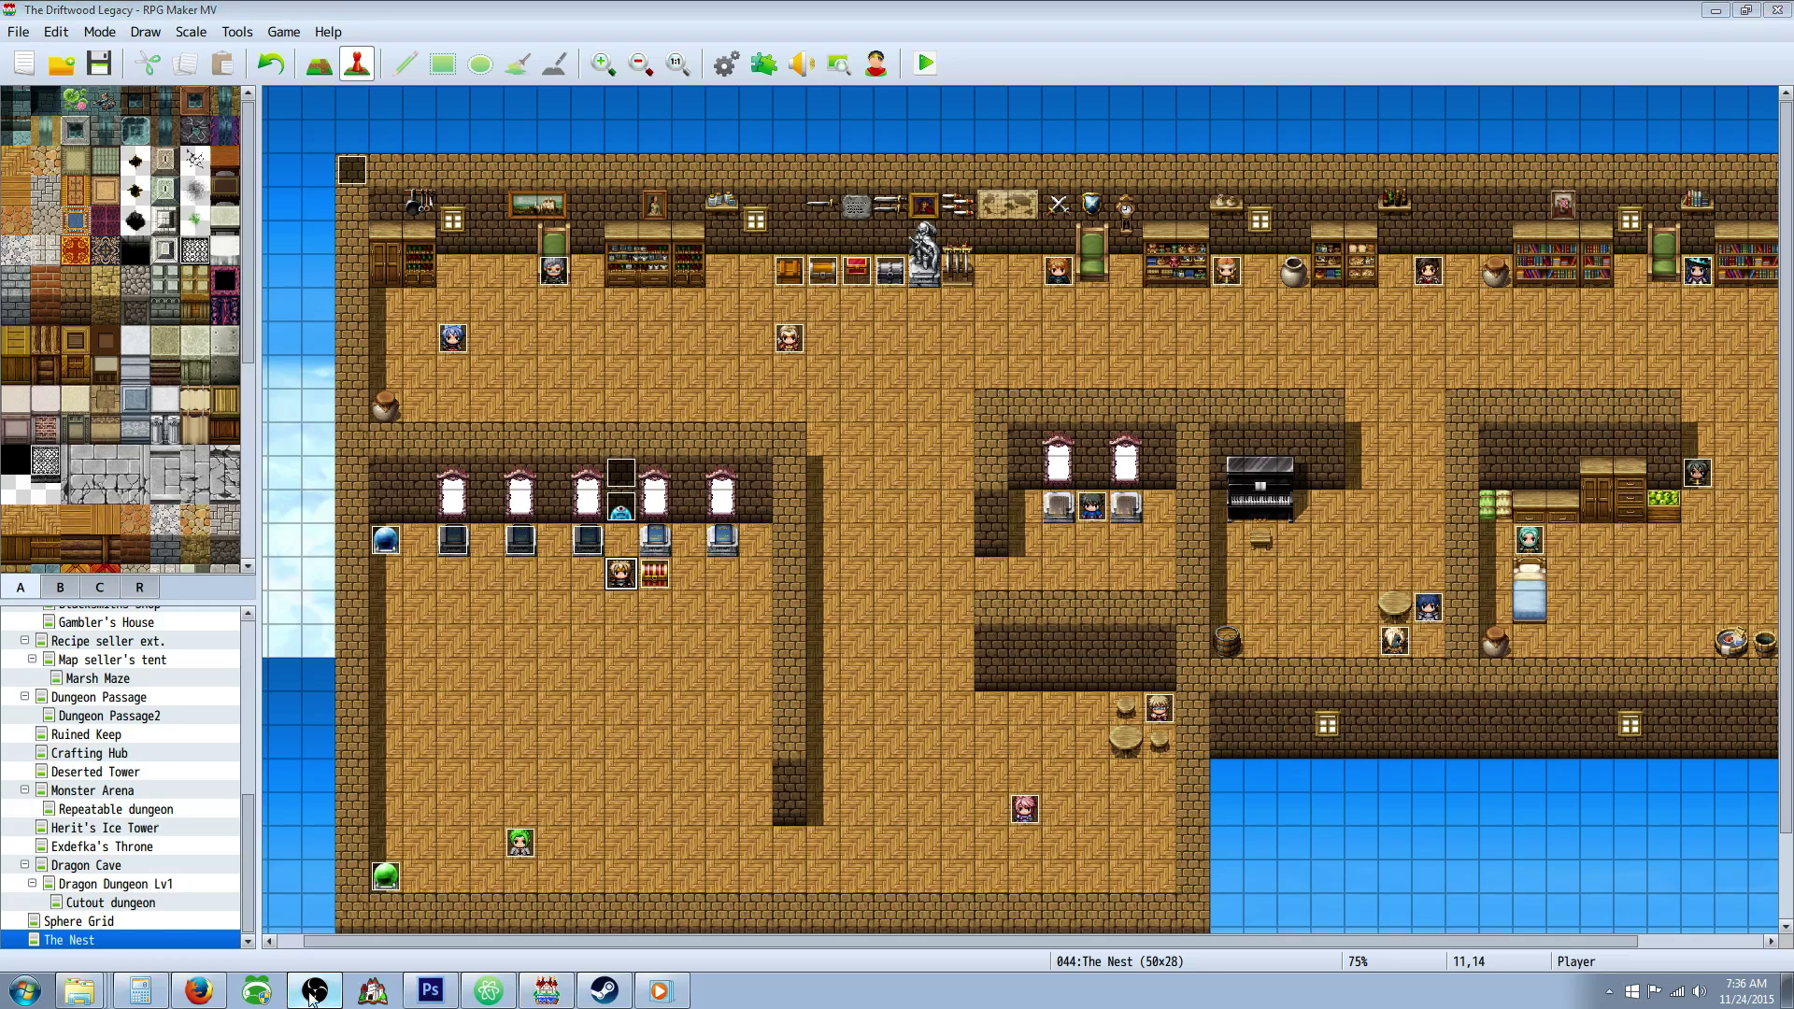